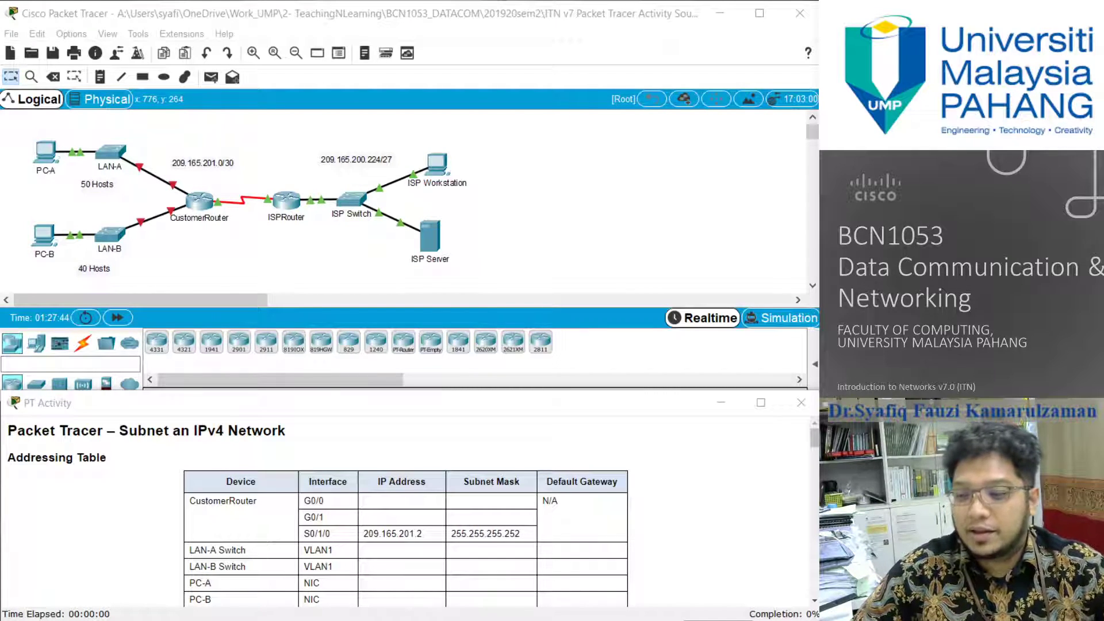
key("alt+Tab")
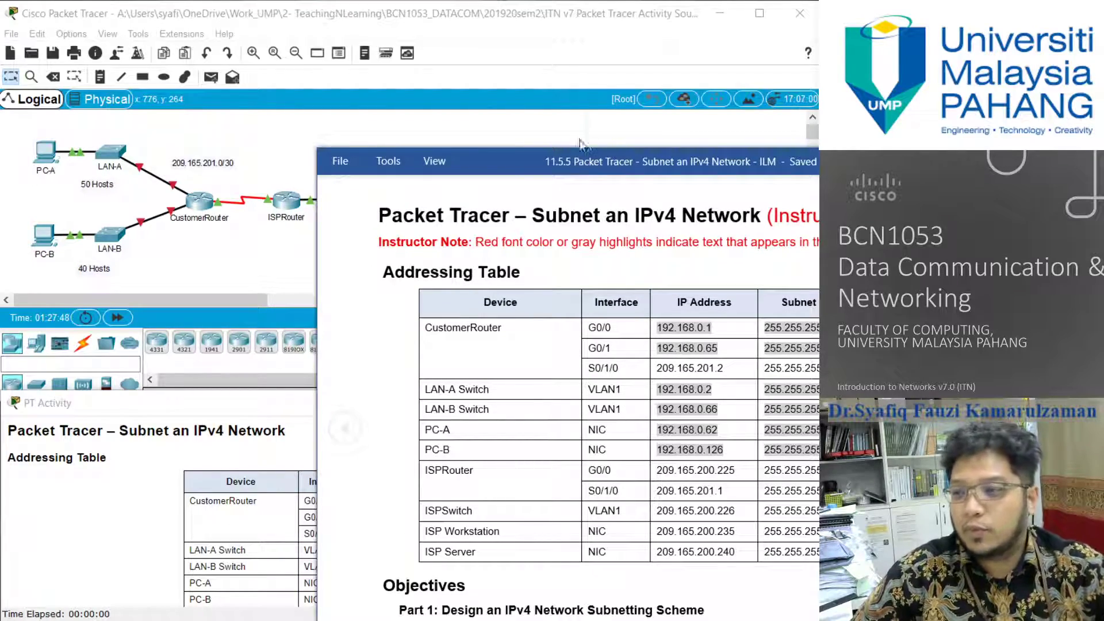
left_click_drag(634, 161, 527, 195)
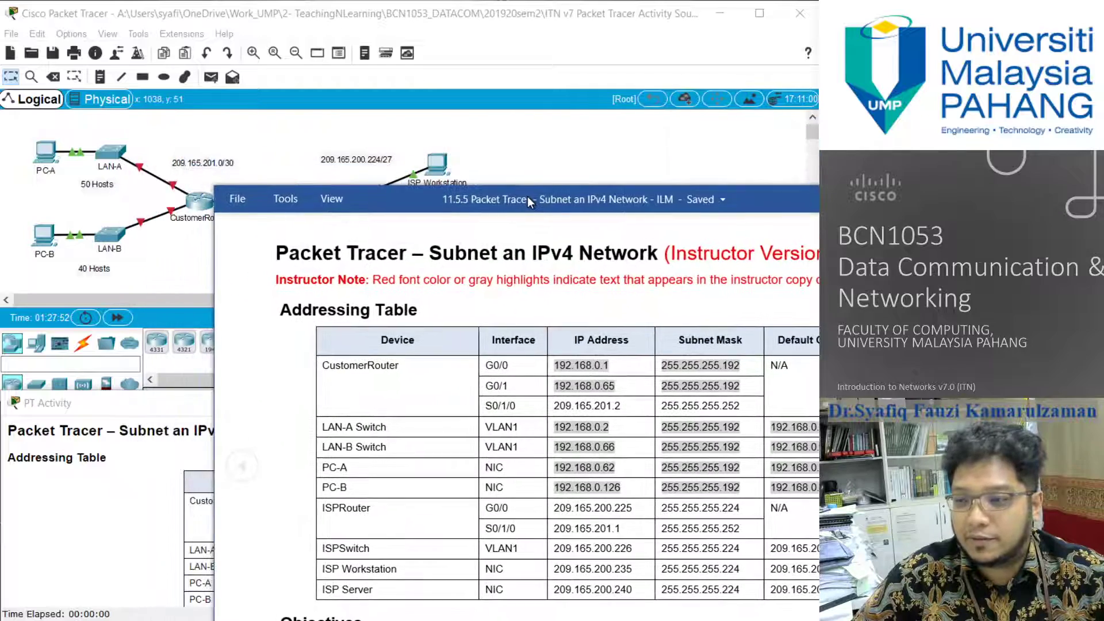
left_click(691, 222)
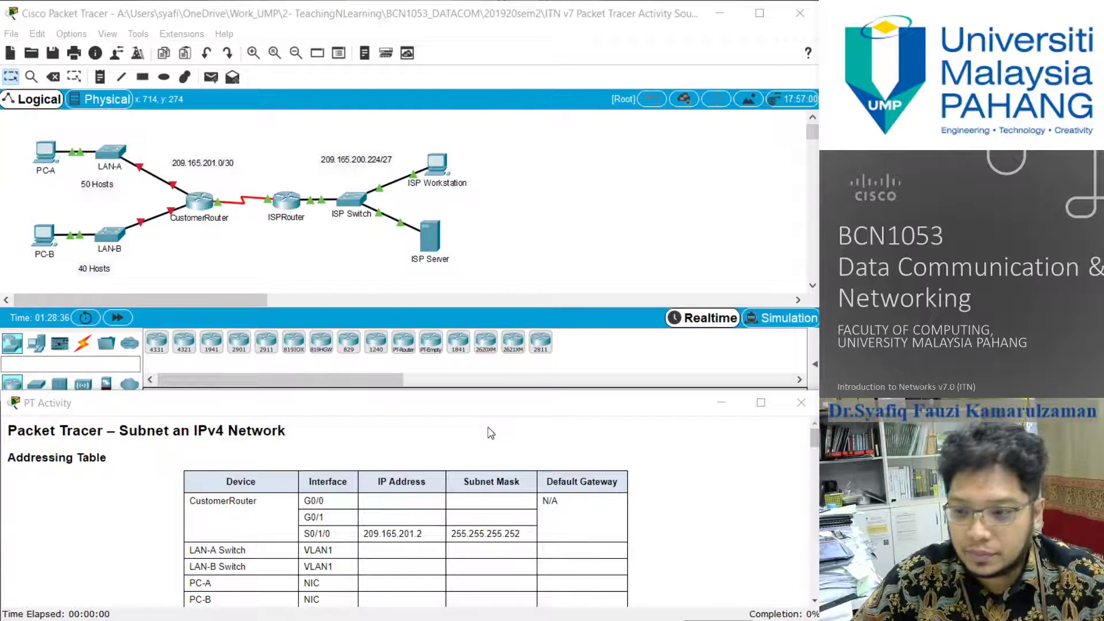
left_click(505, 404)
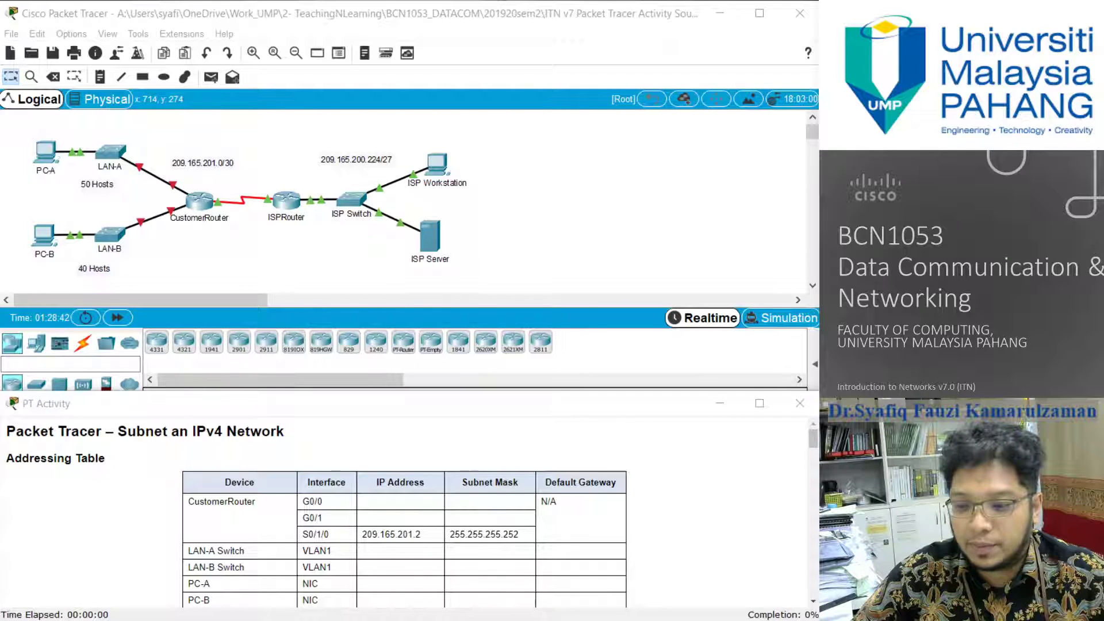
key("alt+Tab")
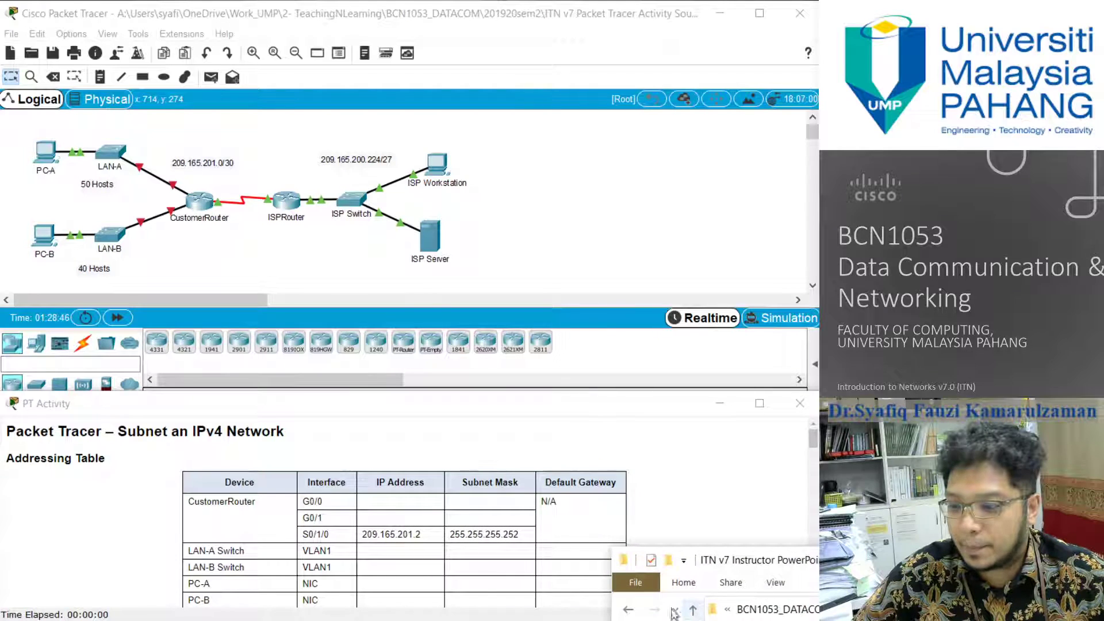
key("alt+Left")
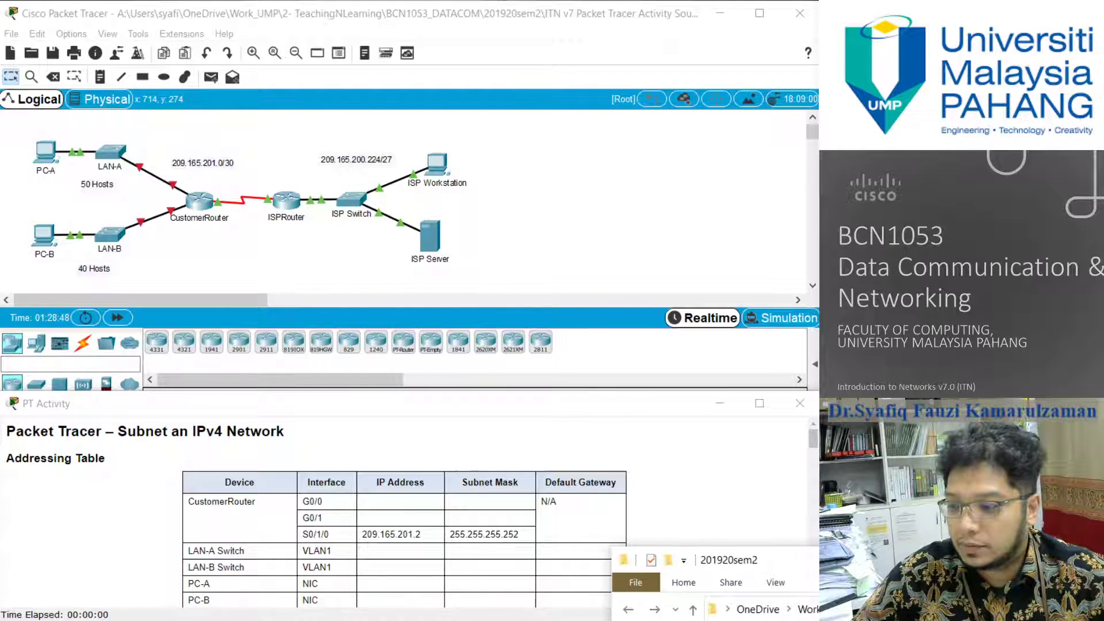
key("alt+Right")
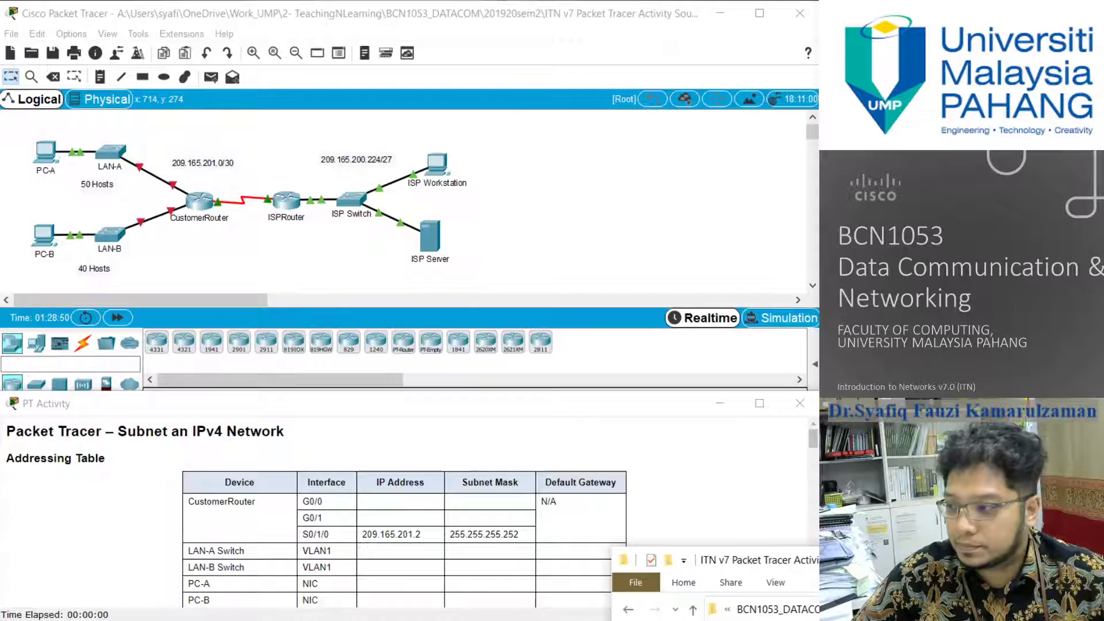
left_click_drag(962, 571, 448, 219)
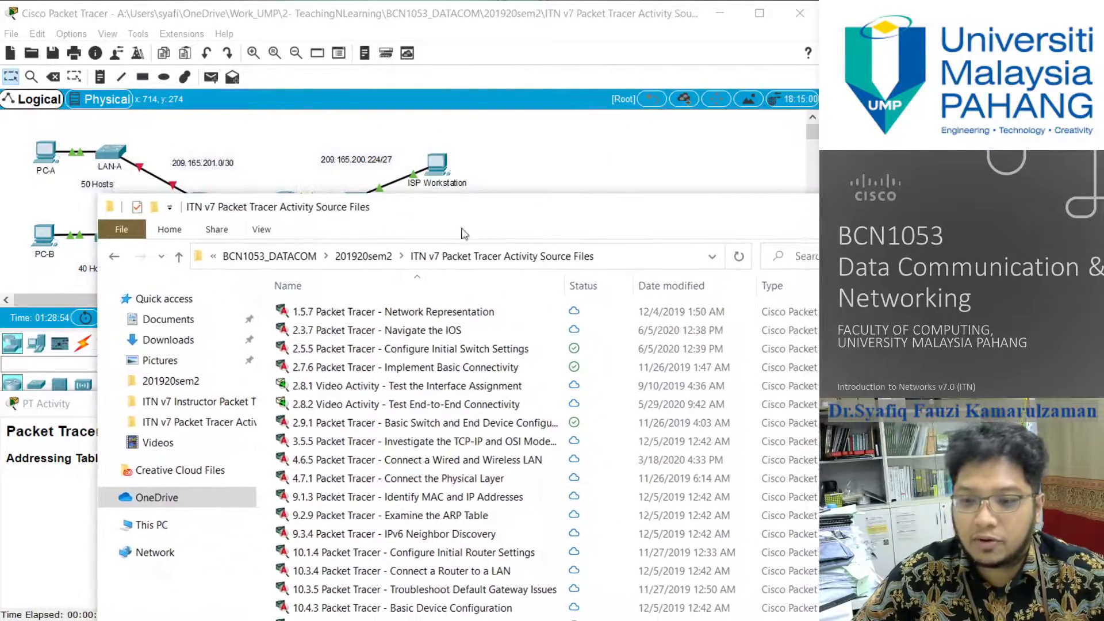
scroll(376, 593, "down", 1)
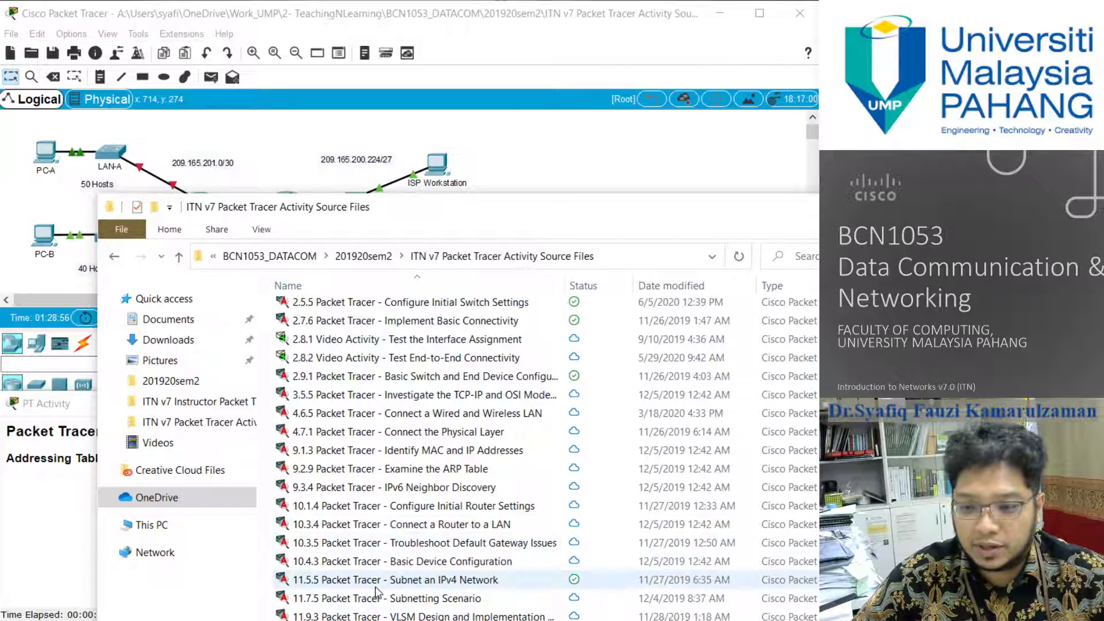
left_click(384, 580)
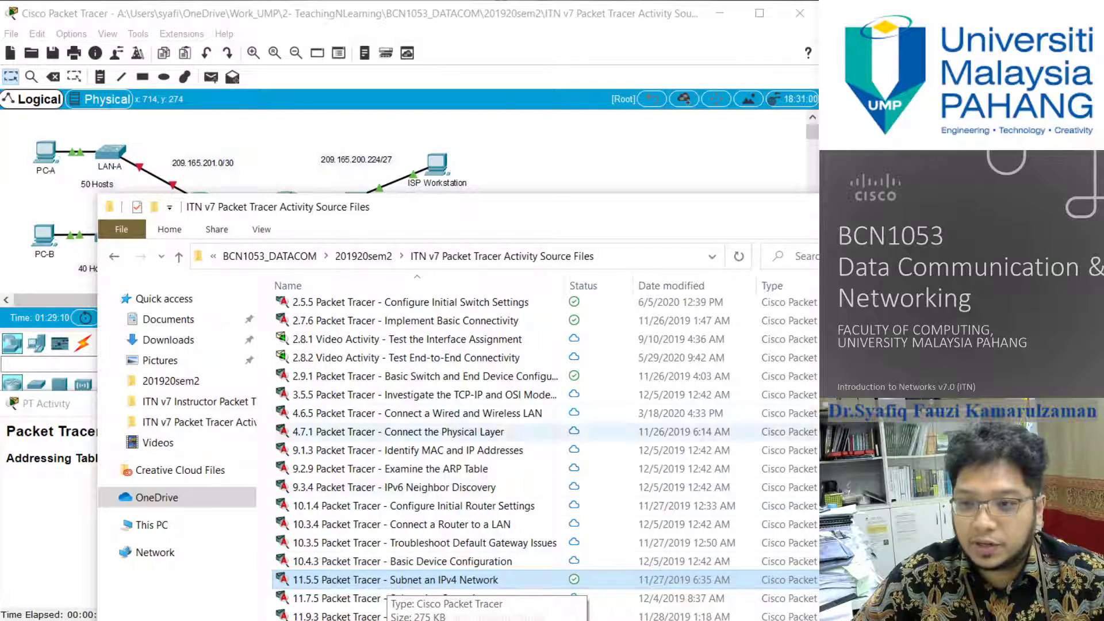
left_click(546, 183)
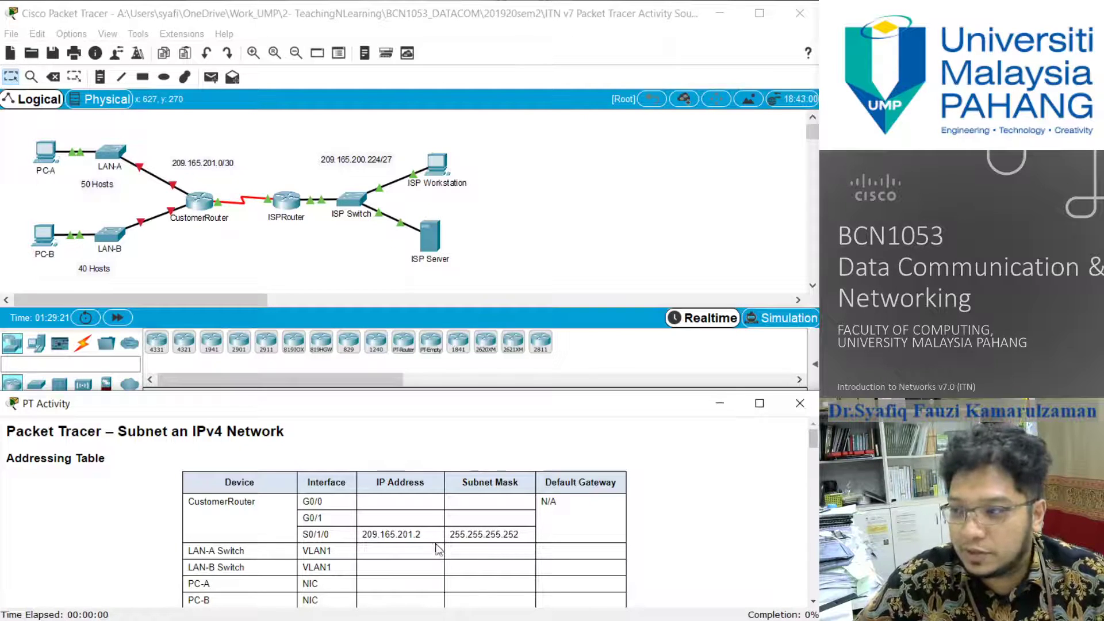
Shrink the PT Activity pane slightly and scroll back and forth through the Addressing Table
mouse_move(414, 395)
left_mouse_down()
mouse_move(414, 423)
mouse_move(415, 403)
left_mouse_up()
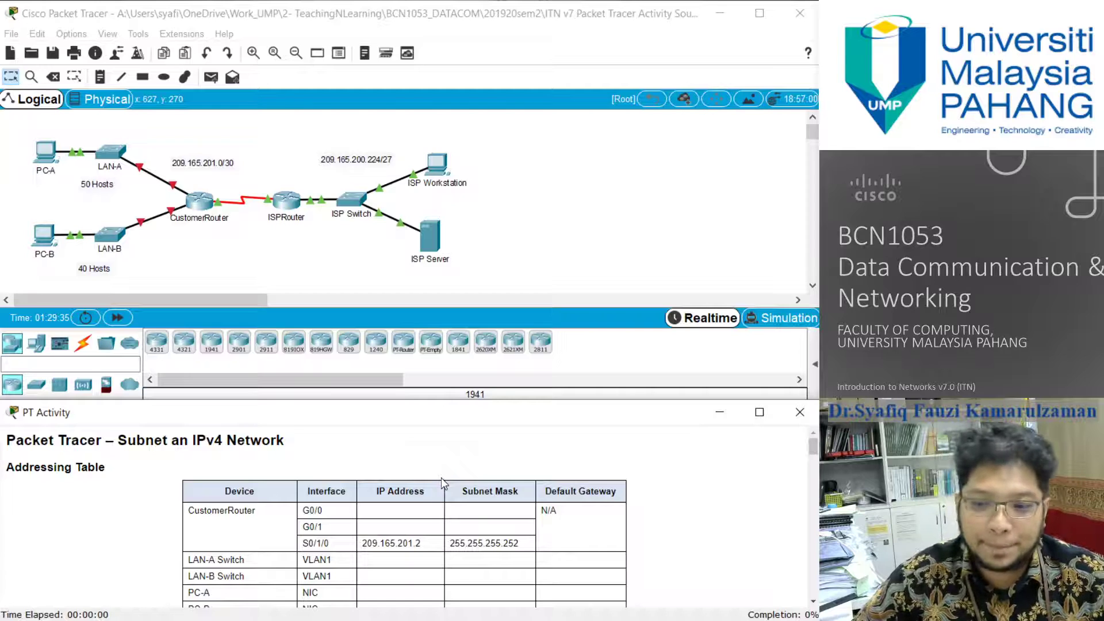
scroll(426, 491, "down", 1)
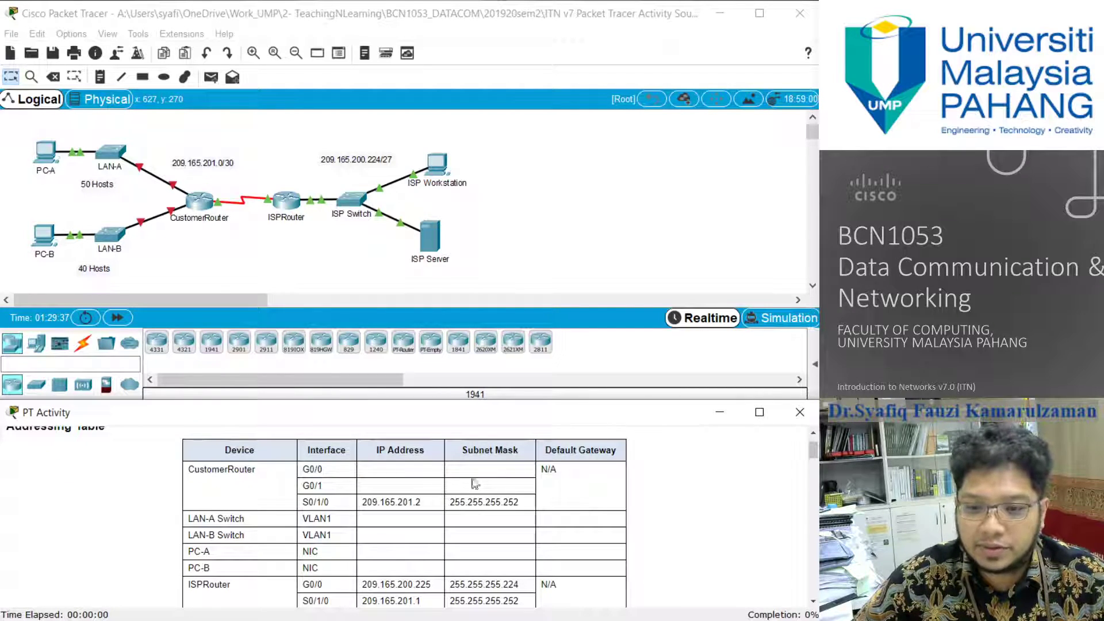
scroll(471, 486, "up", 1)
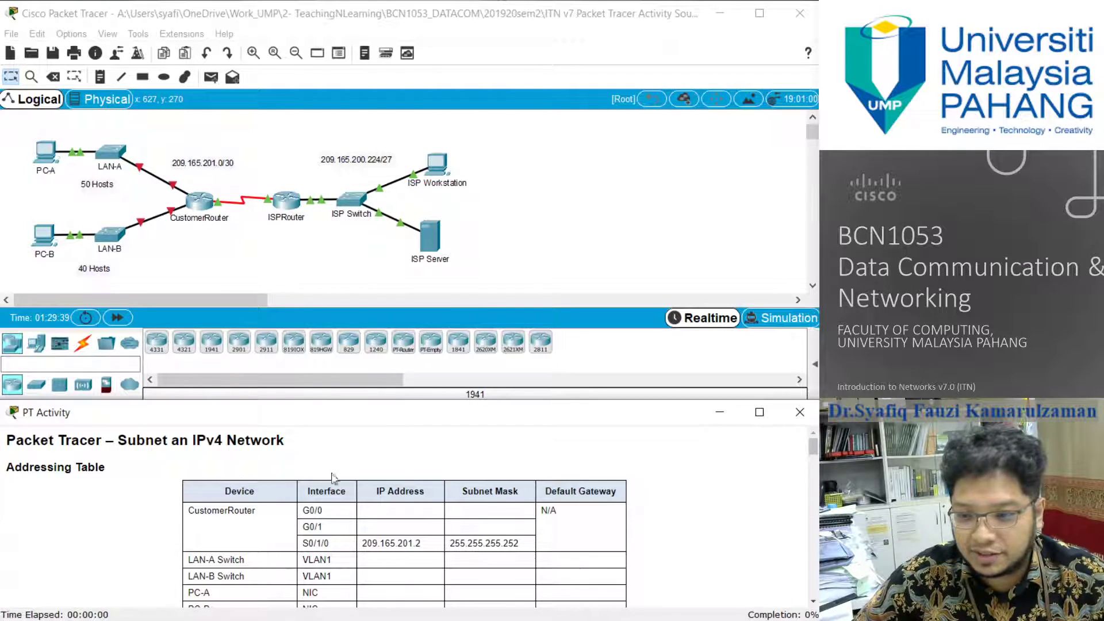
scroll(617, 505, "down", 1)
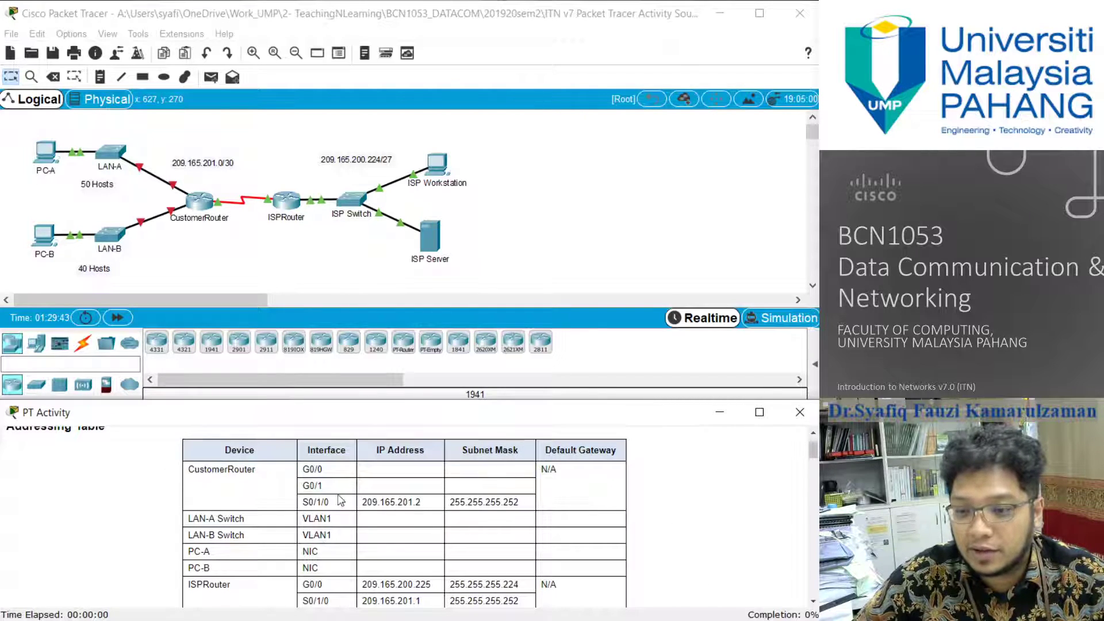
scroll(670, 517, "down", 1)
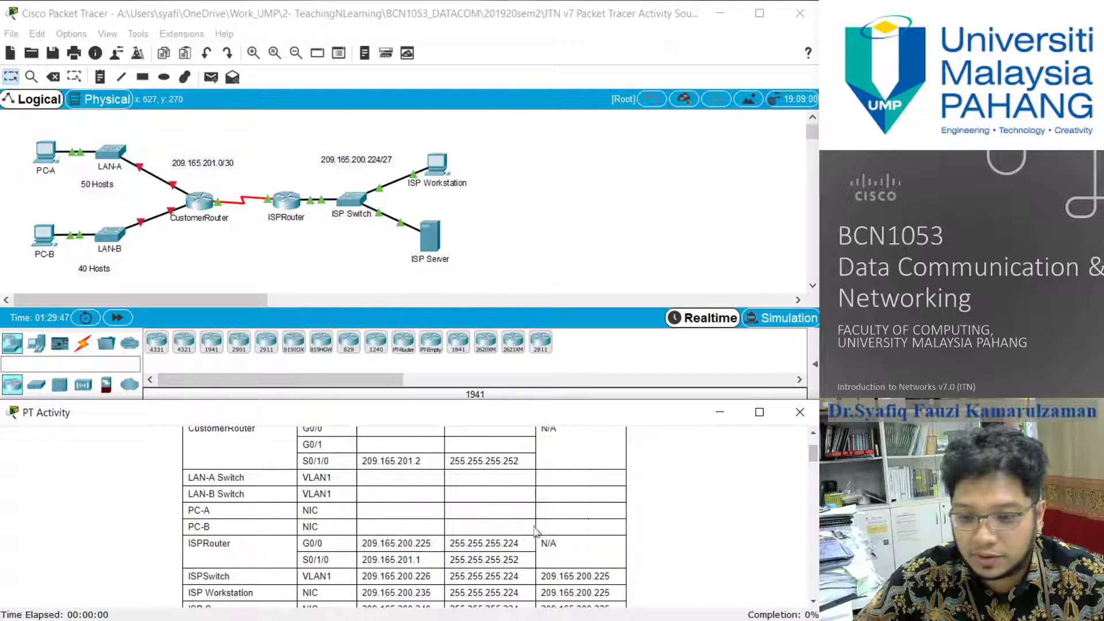
scroll(549, 510, "up", 1)
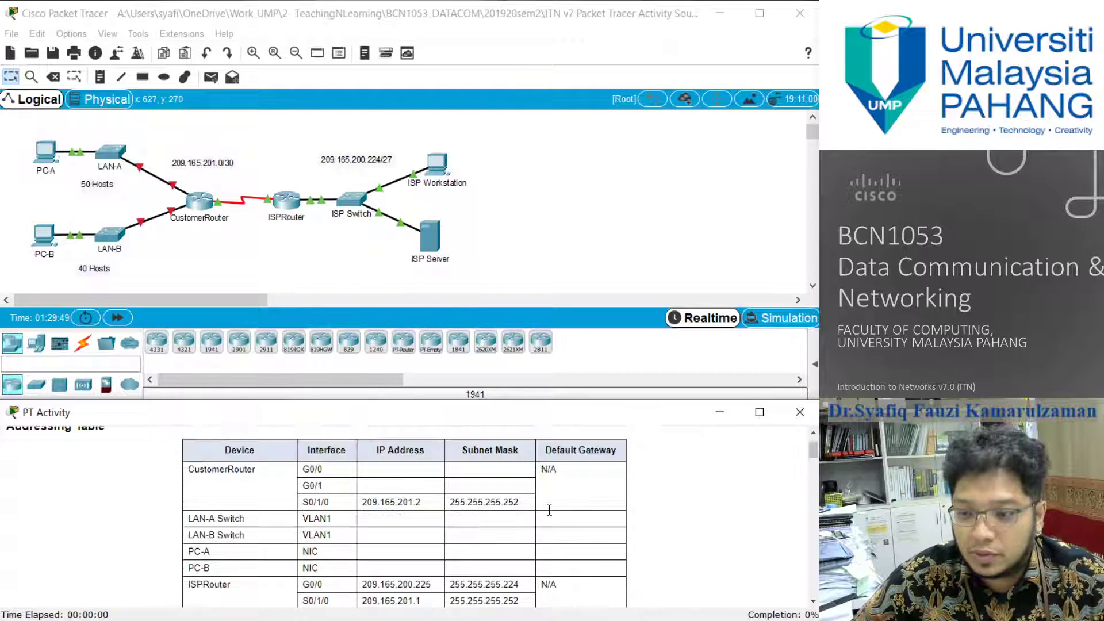
scroll(520, 571, "down", 2)
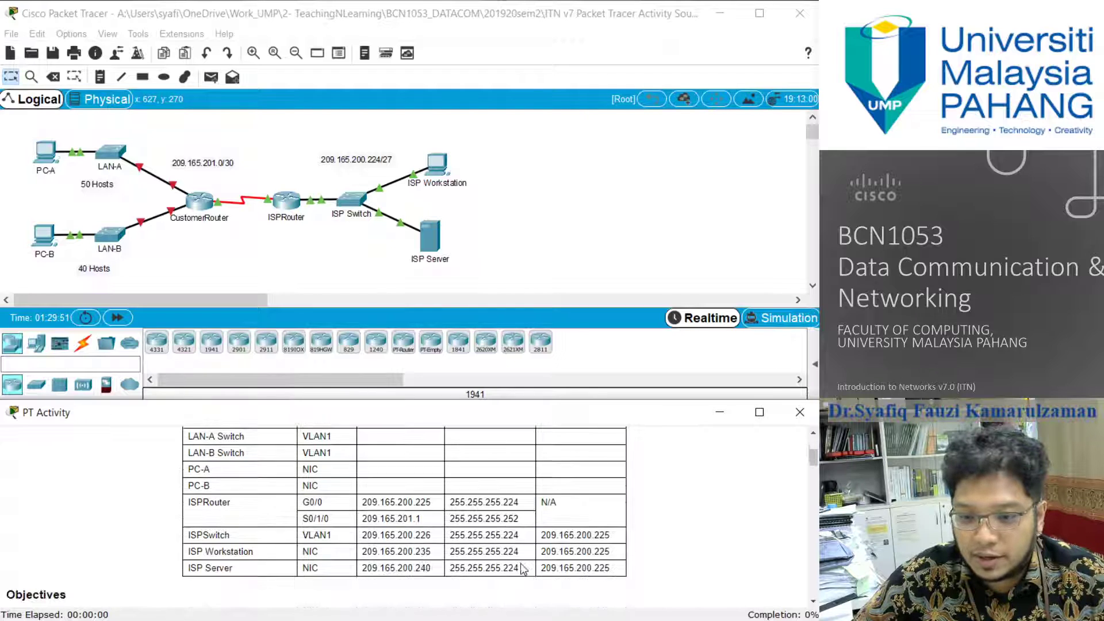
scroll(524, 569, "up", 2)
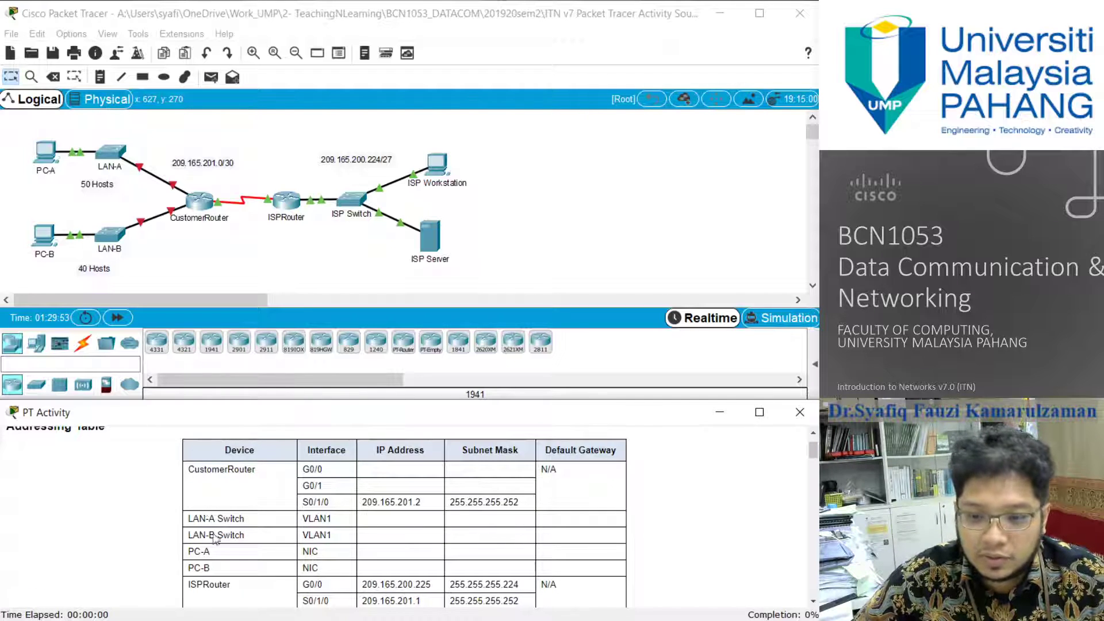
scroll(270, 460, "down", 2)
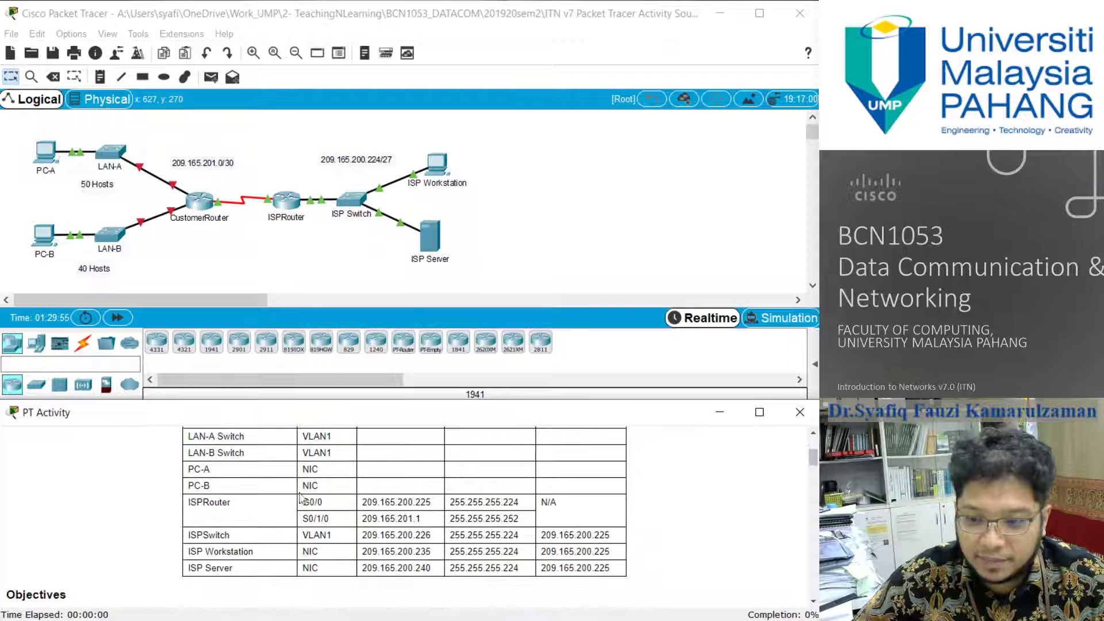
scroll(323, 455, "up", 1)
scroll(342, 473, "up", 1)
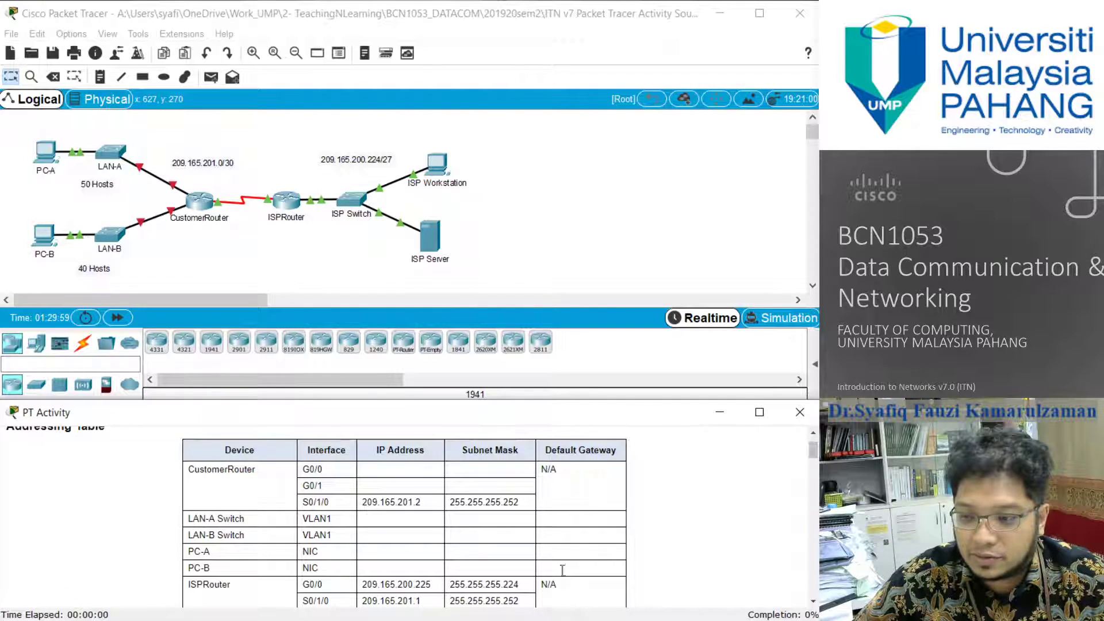
scroll(580, 484, "down", 1)
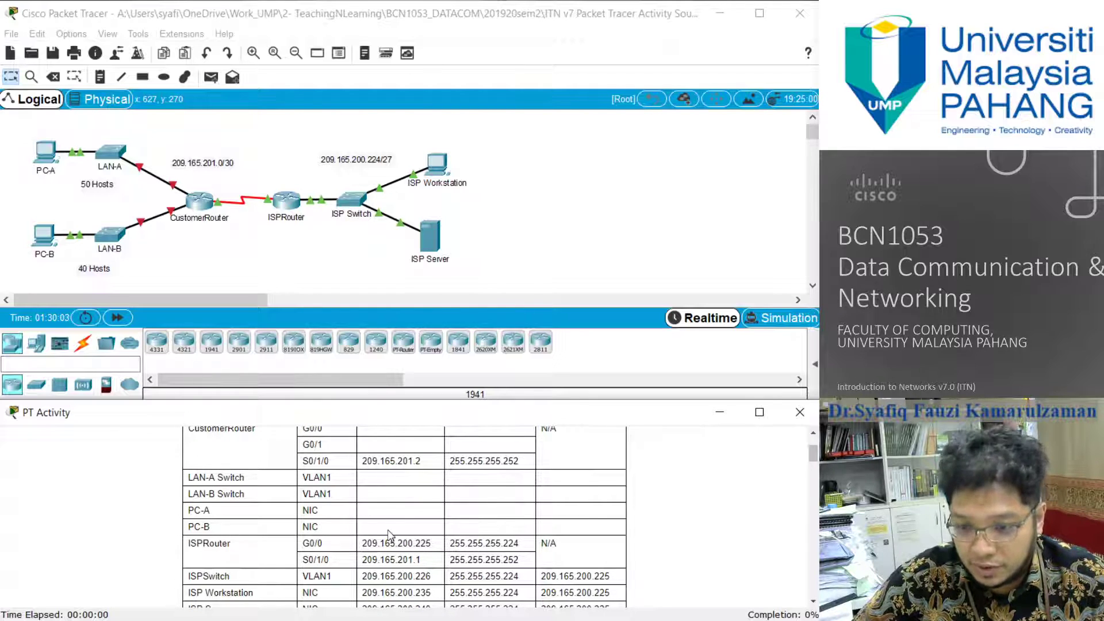
scroll(285, 529, "up", 1)
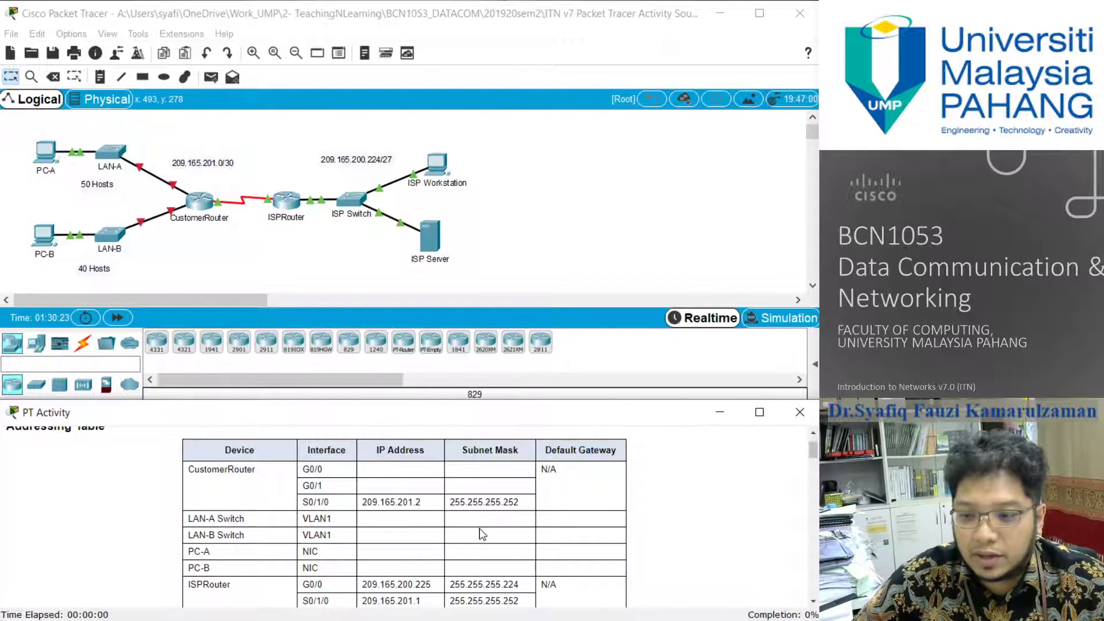
Scroll down past the table's end to the Objectives and Background / Scenario sections
scroll(482, 535, "down", 1)
scroll(482, 537, "down", 2)
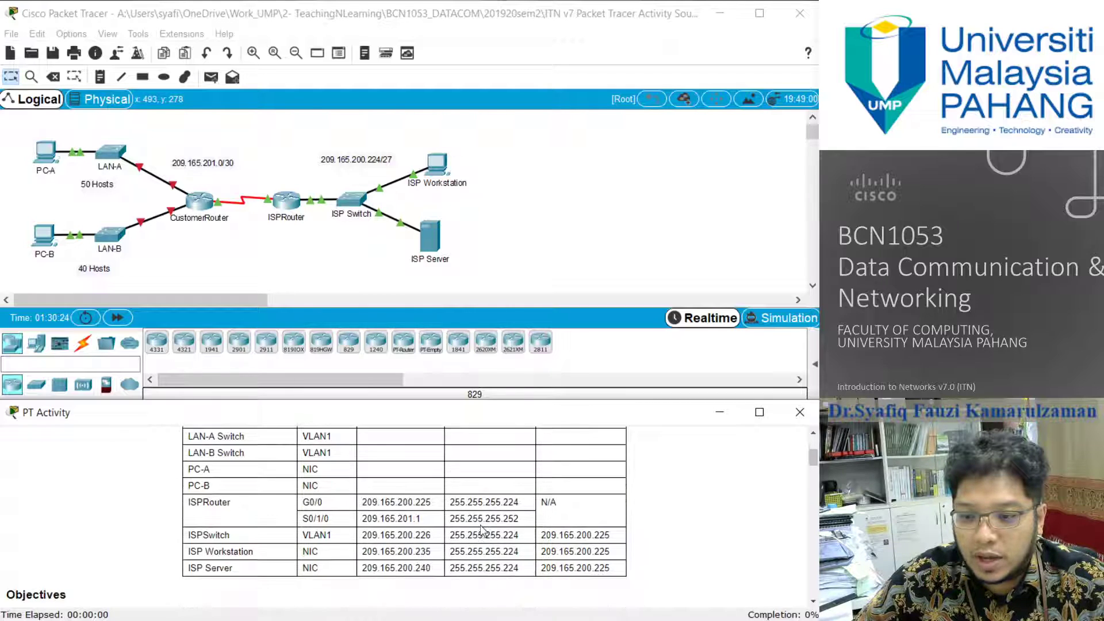
scroll(481, 525, "up", 2)
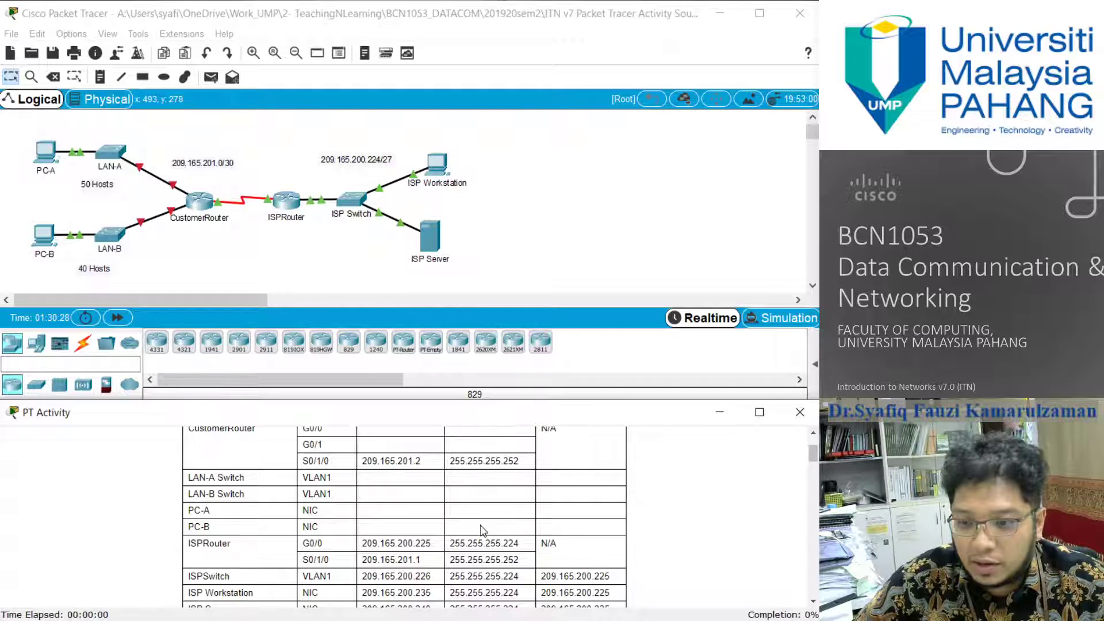
scroll(482, 531, "down", 5)
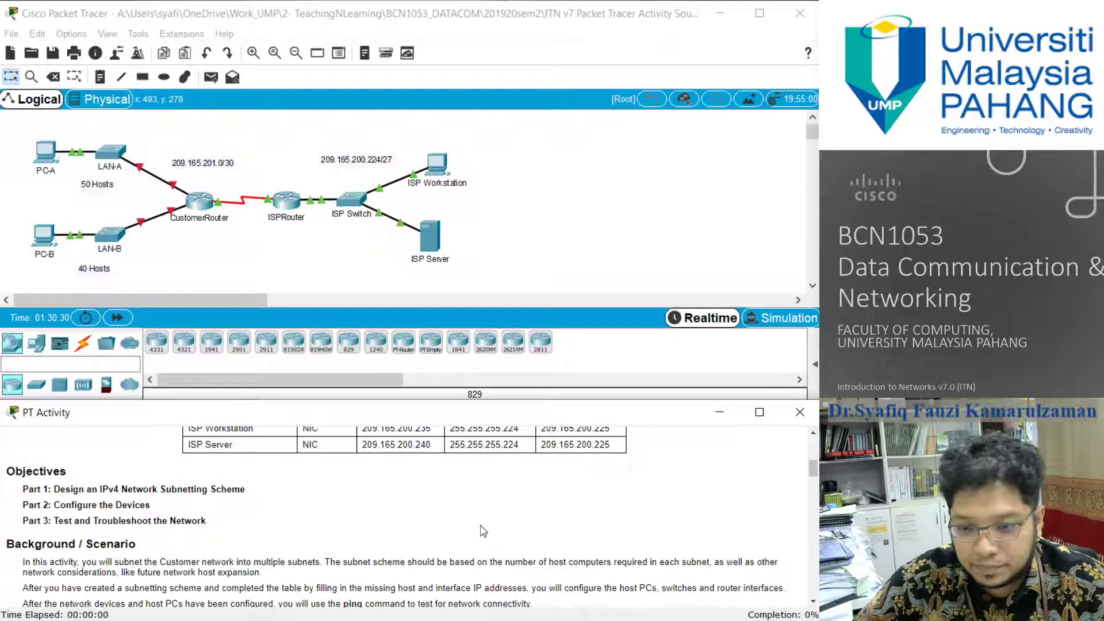
Scroll past the Background / Scenario text to Instructions and Part 1, Step 1
scroll(482, 525, "up", 2)
scroll(483, 531, "down", 1)
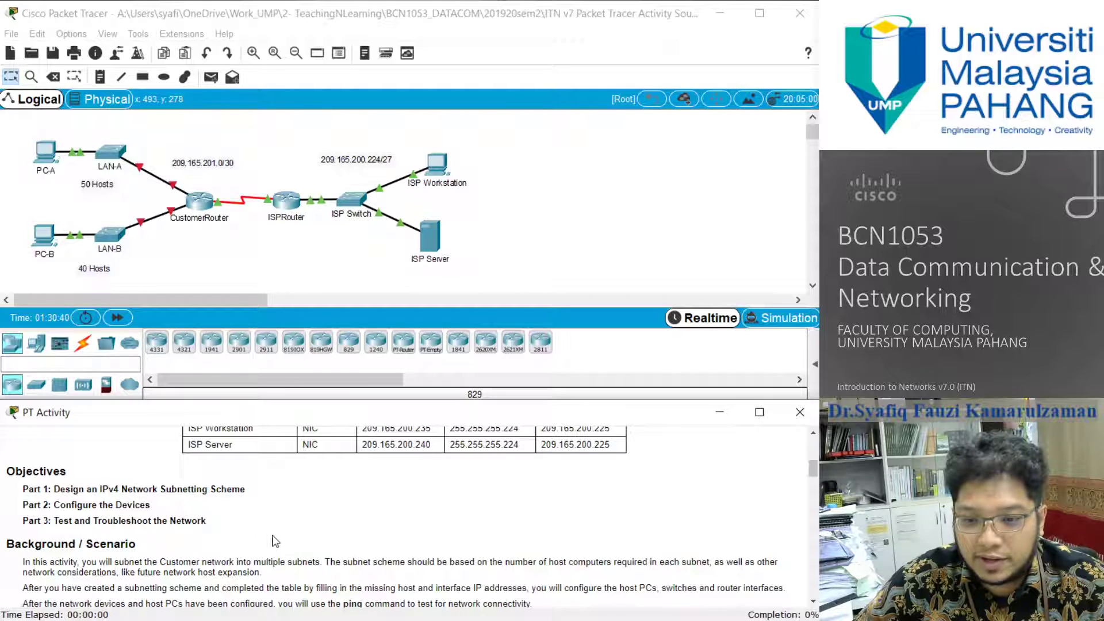
scroll(241, 546, "down", 1)
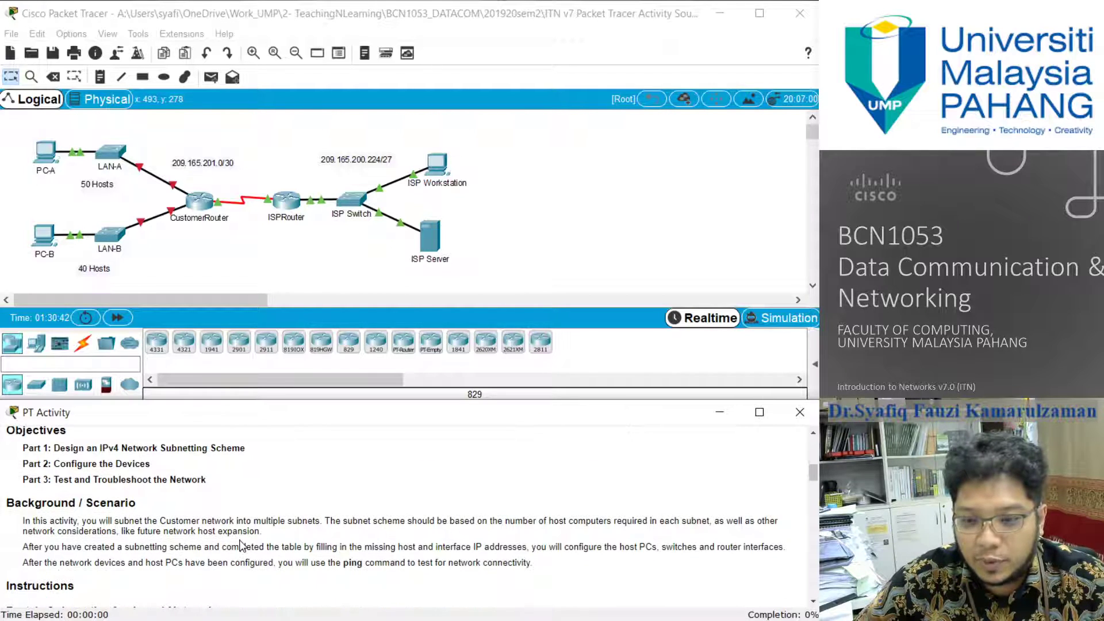
scroll(241, 546, "down", 1)
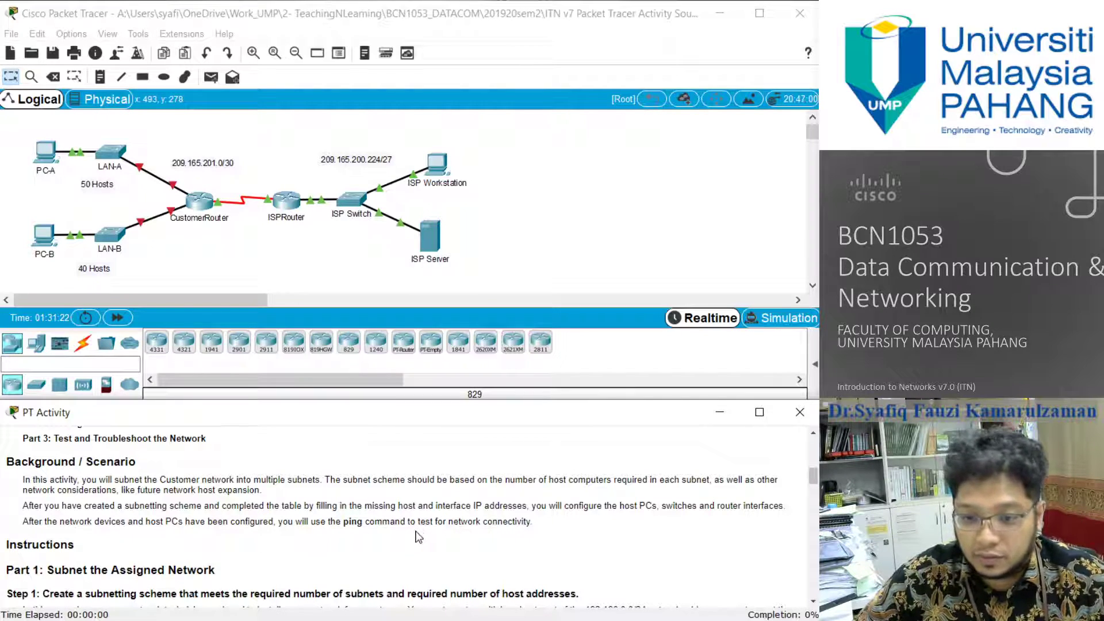
Scroll to Step 1's requirements for 192.168.0.0/24: LAN-A 50 hosts, LAN-B 40 hosts, two spare subnets
scroll(418, 537, "down", 1)
scroll(418, 537, "down", 1)
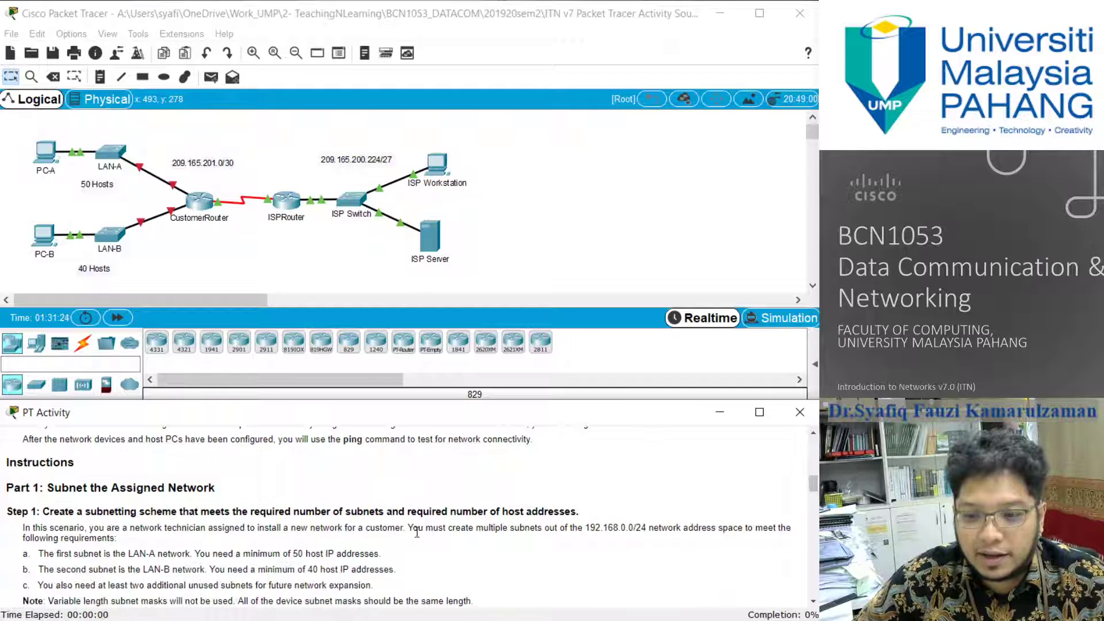
scroll(363, 524, "down", 1)
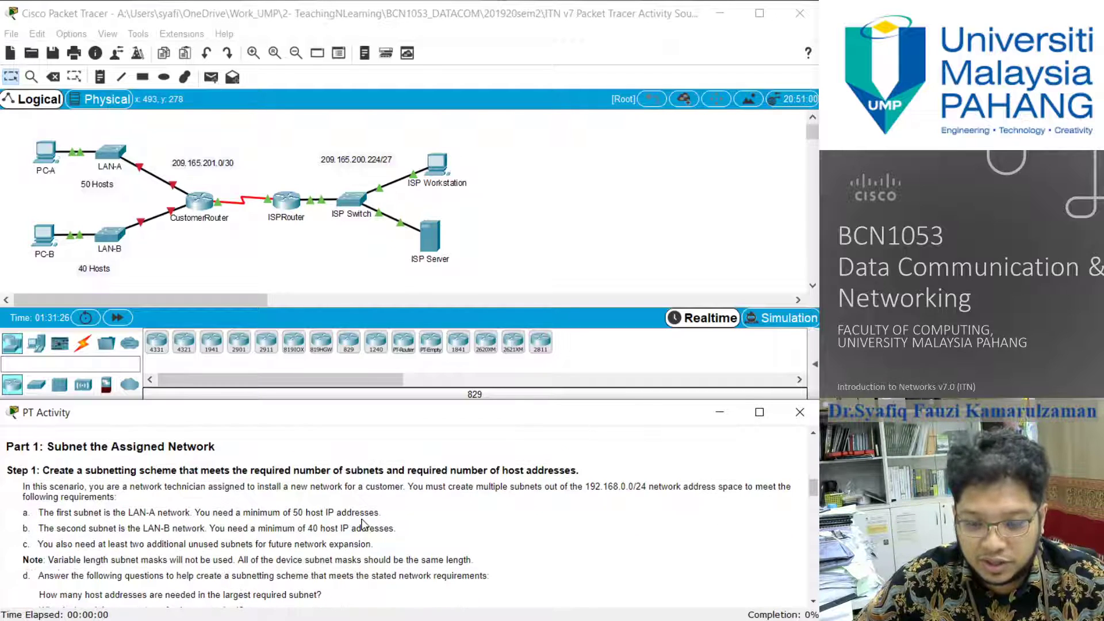
scroll(364, 524, "down", 1)
scroll(357, 516, "up", 1)
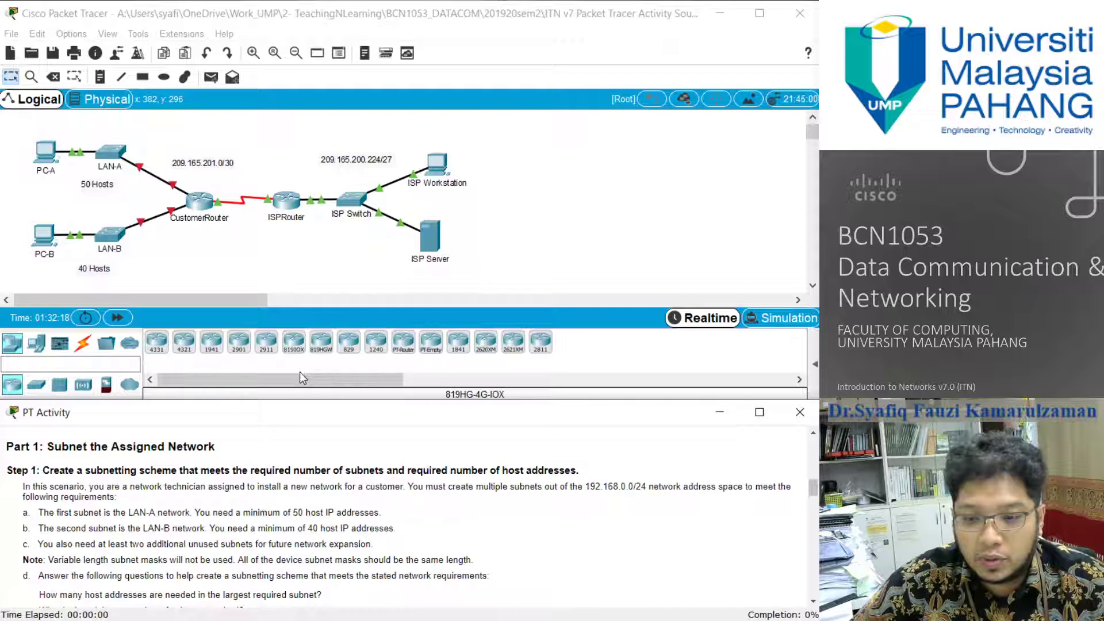
scroll(311, 480, "down", 1)
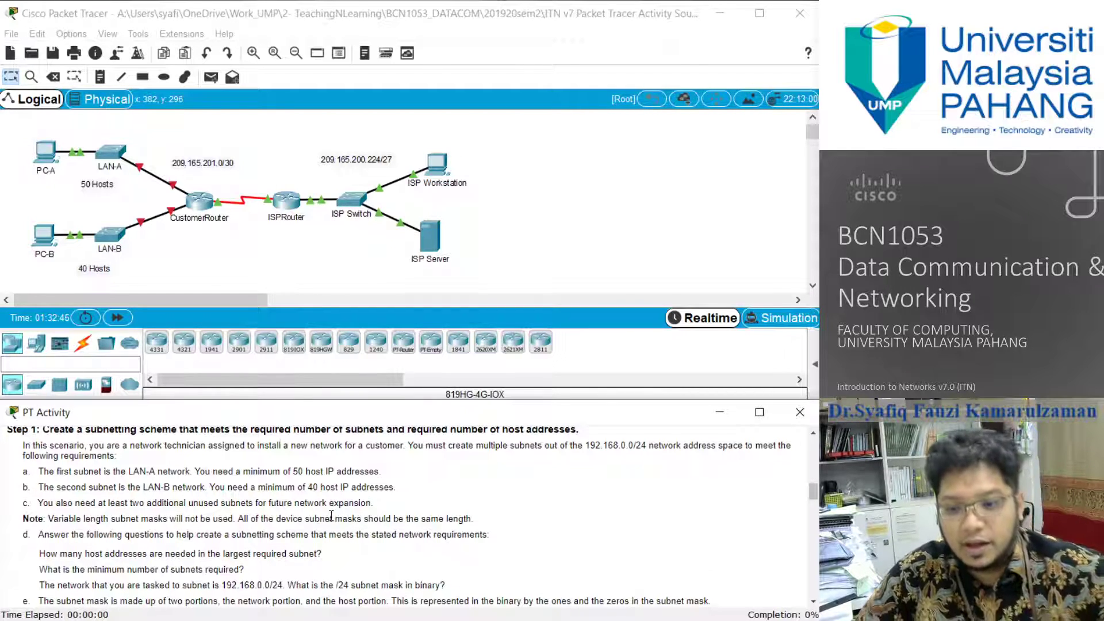
Review the Note and questions d–f on subnet masks and bits, then switch to the Practice 1 slideshow
scroll(333, 520, "down", 1)
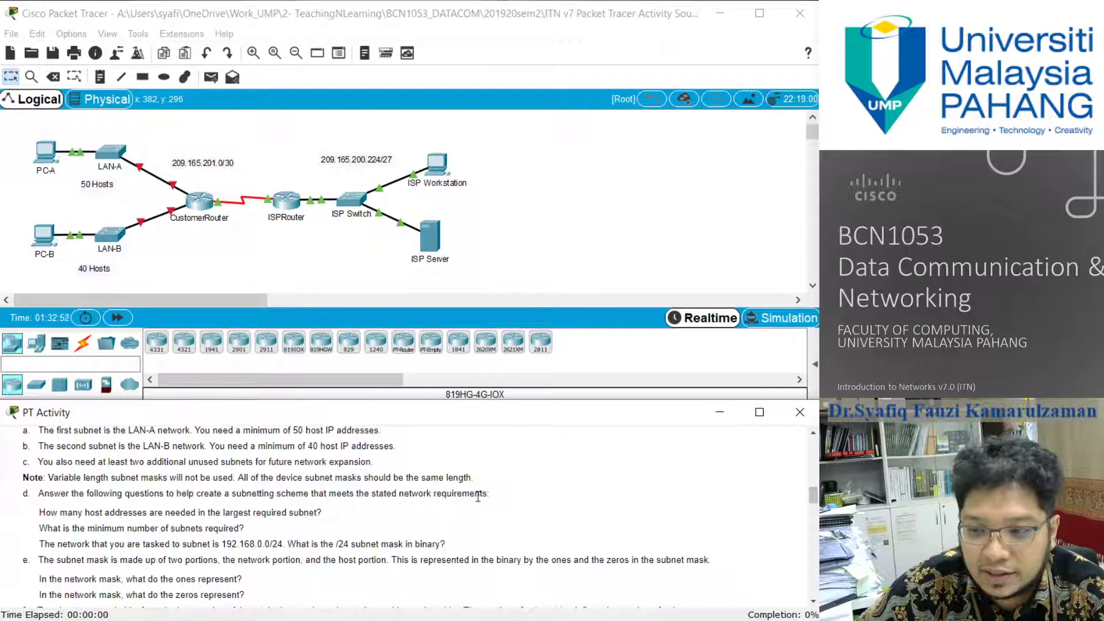
scroll(394, 512, "down", 1)
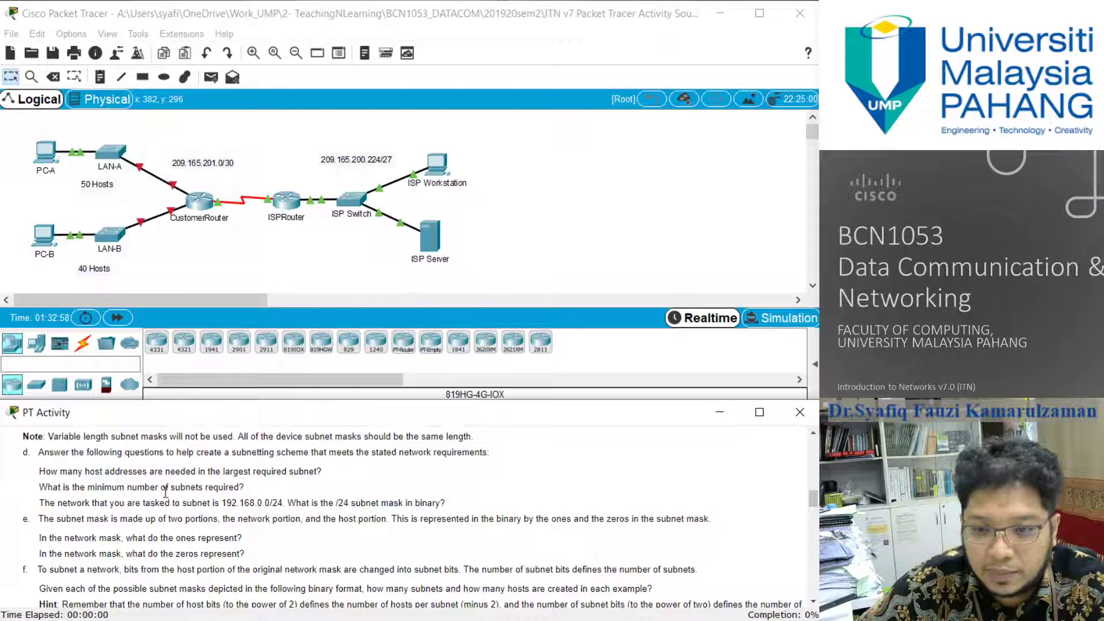
scroll(217, 493, "down", 2)
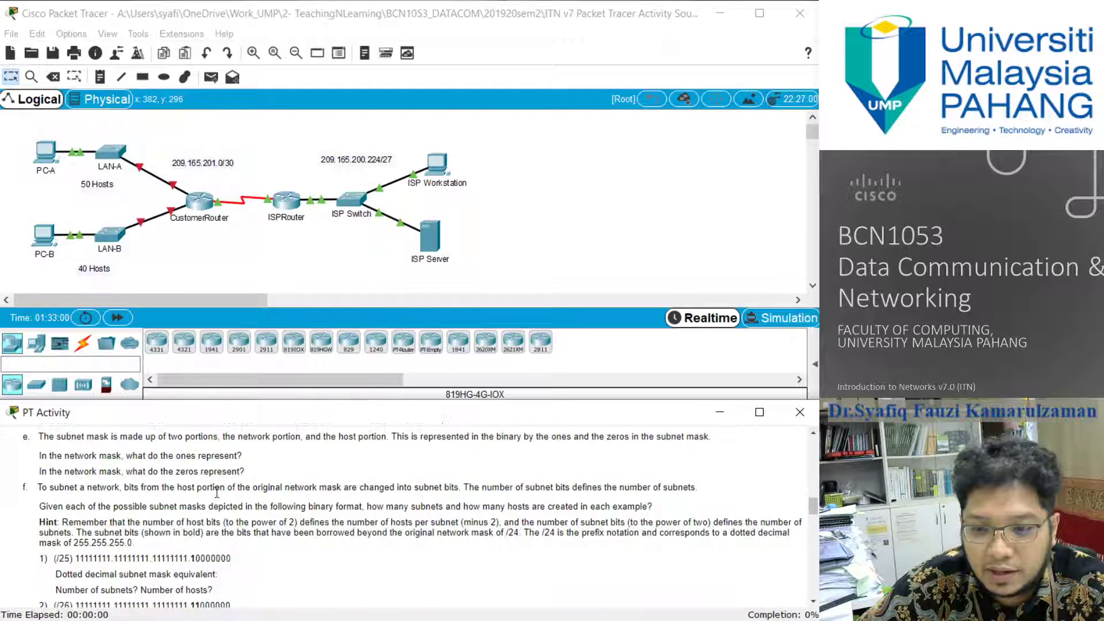
scroll(222, 493, "up", 1)
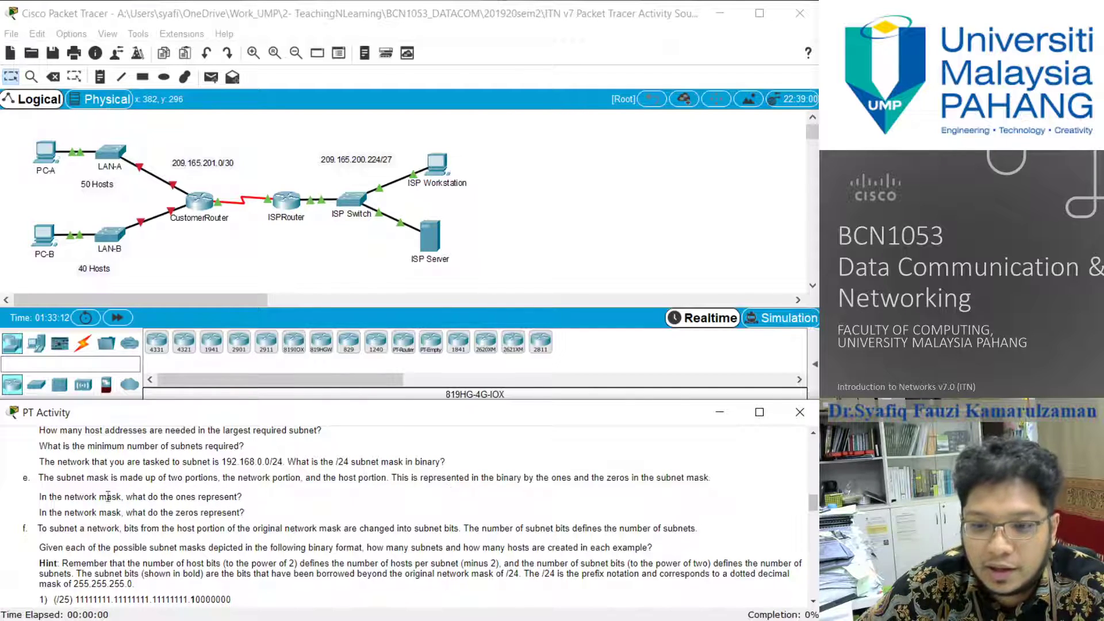
scroll(271, 504, "down", 8)
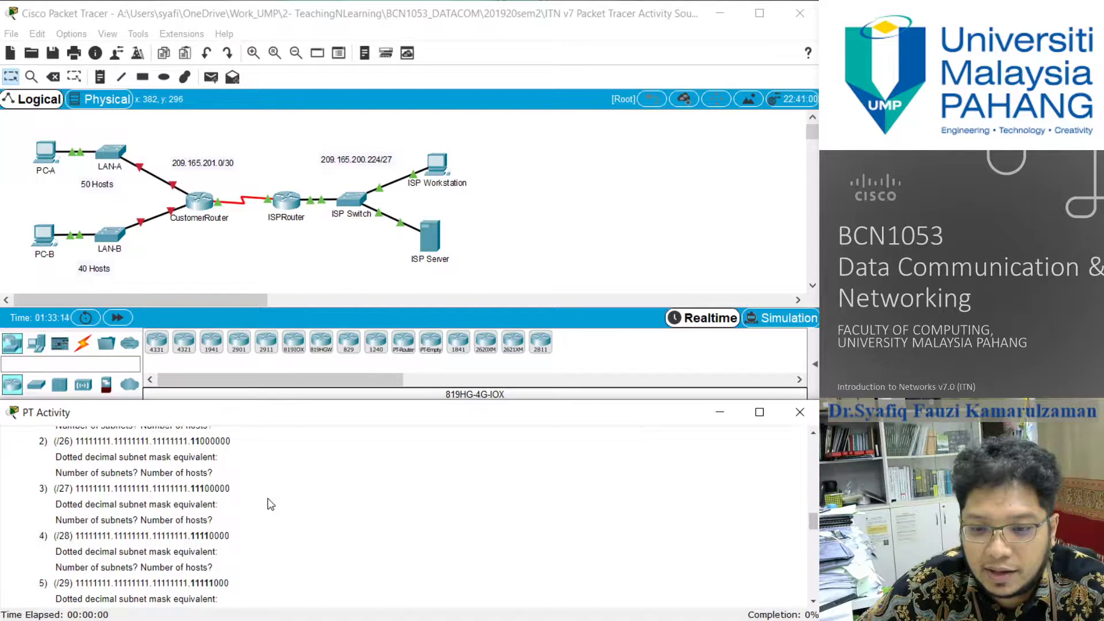
scroll(271, 504, "up", 10)
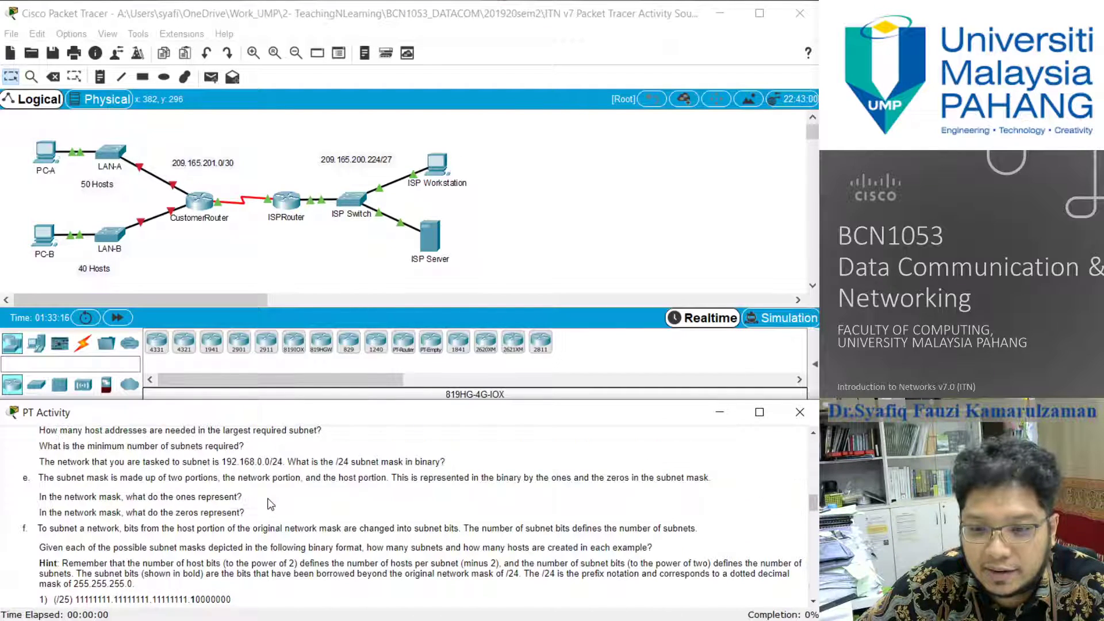
key("alt+Tab")
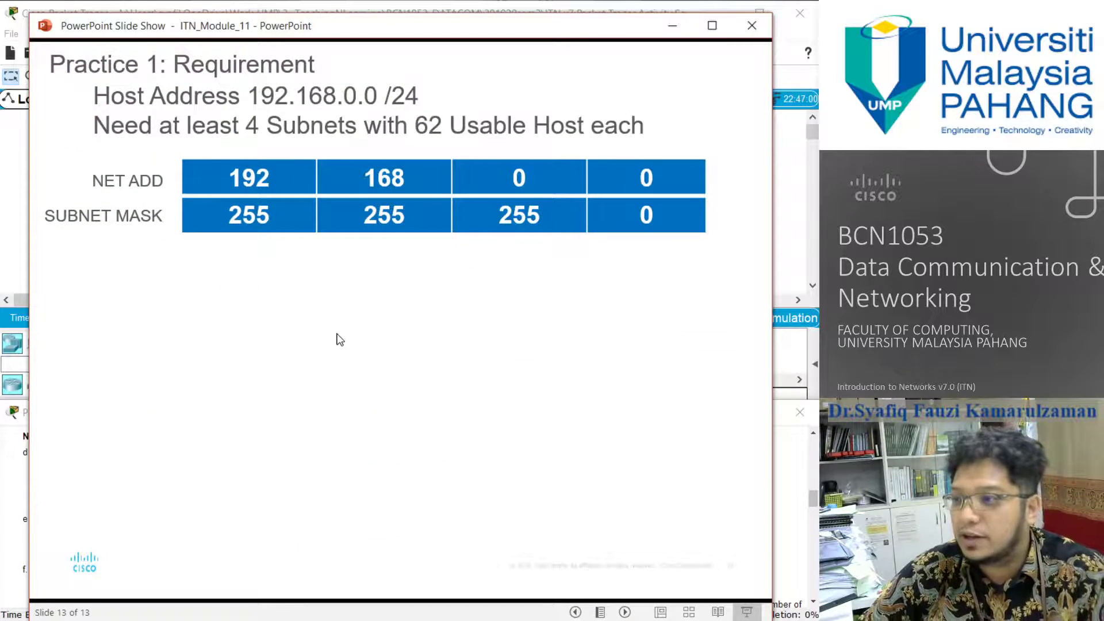
Nudge the Practice 1 slideshow window slightly to the left
left_click_drag(168, 29, 142, 31)
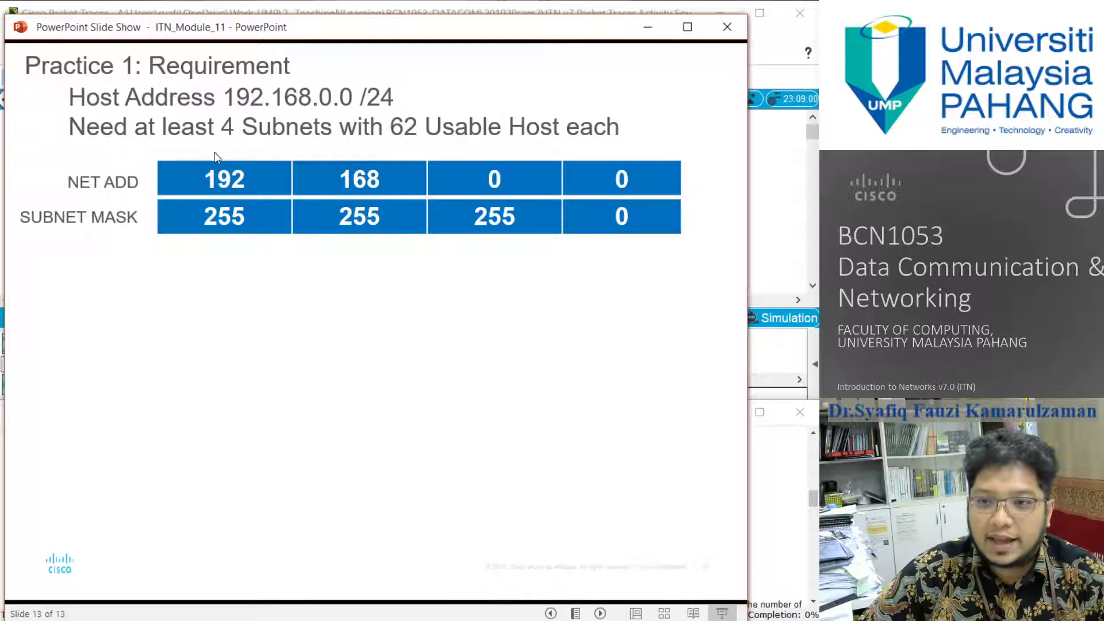
Move the slideshow aside to view the instructions, then place it back shifted right to reveal the topology
left_click_drag(335, 38, 699, 71)
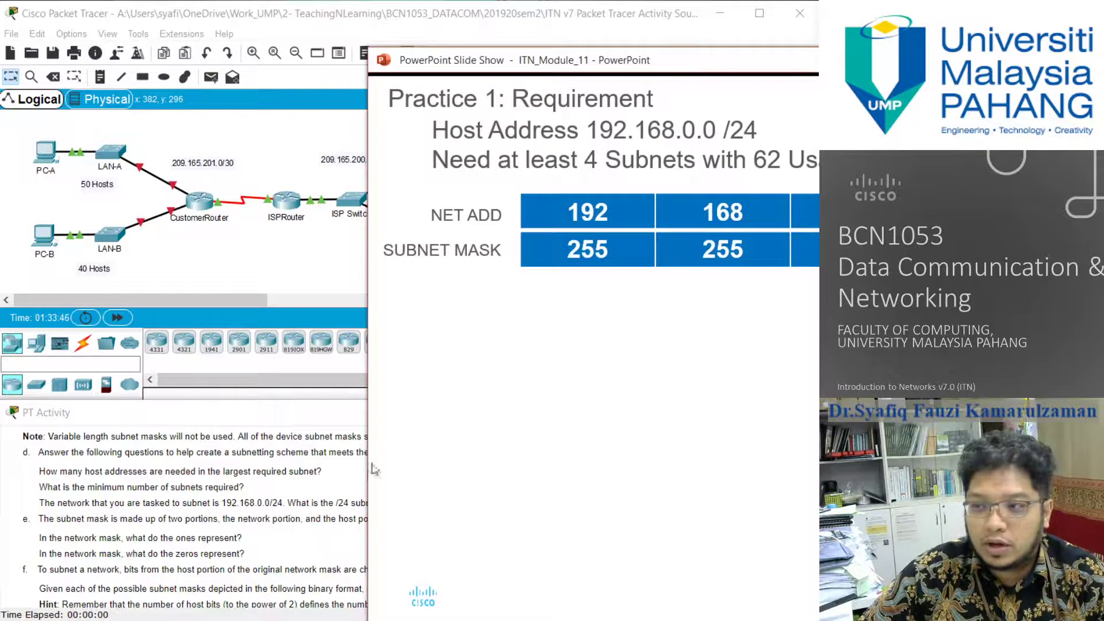
scroll(246, 533, "up", 3)
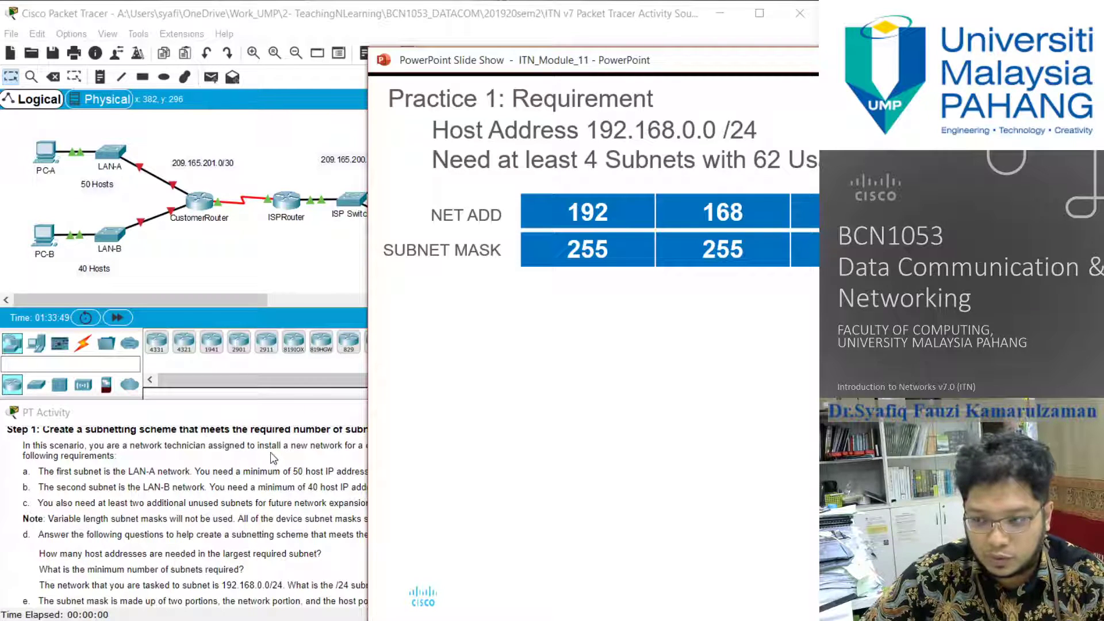
left_click(270, 452)
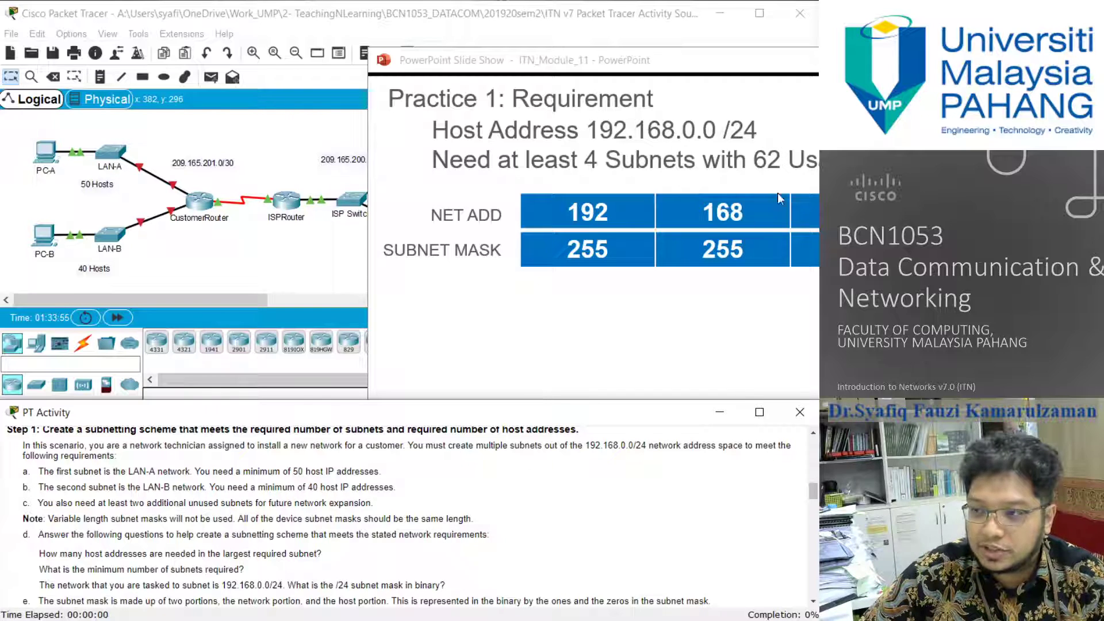
left_click_drag(765, 63, 418, 53)
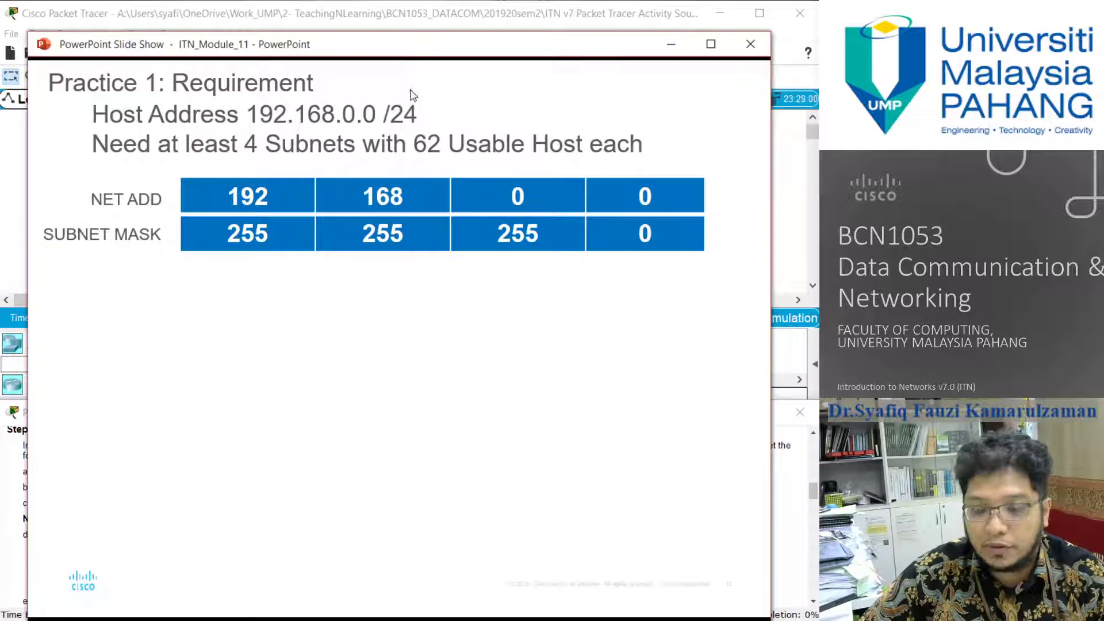
left_click_drag(419, 49, 447, 44)
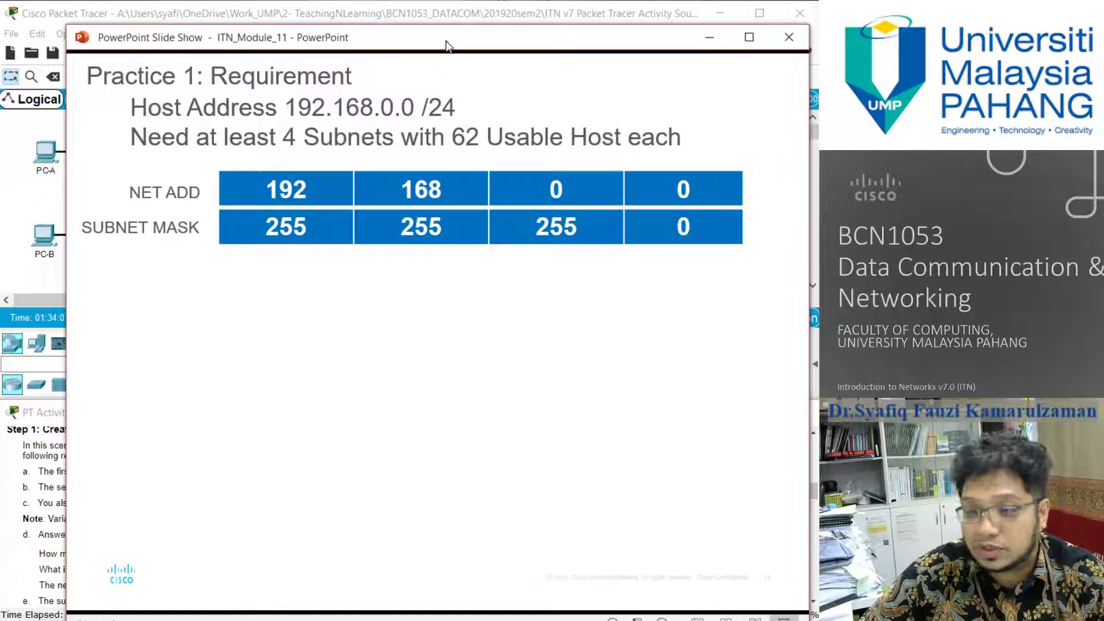
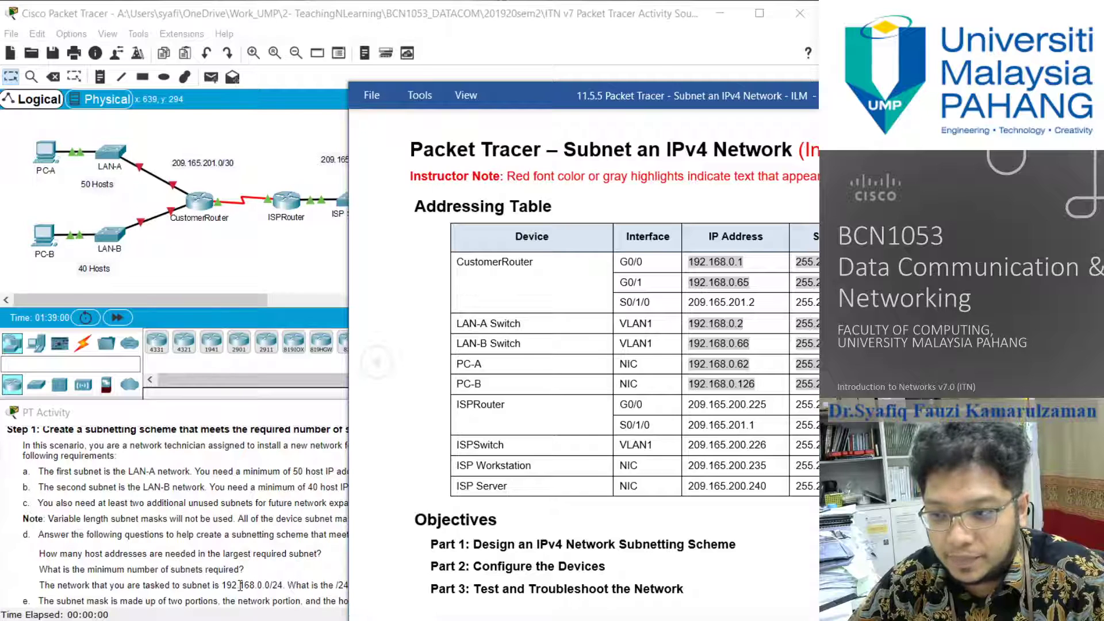
Bring the activity instructions forward, scroll down, and briefly check the topology behind them
left_click(240, 586)
scroll(268, 576, "down", 1)
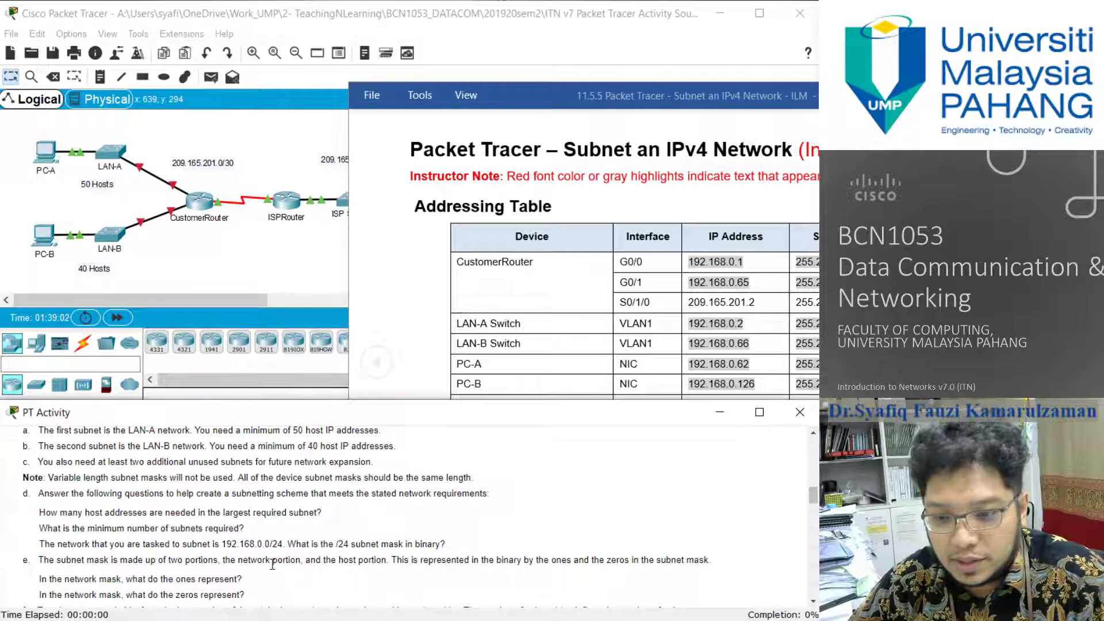
scroll(271, 571, "down", 1)
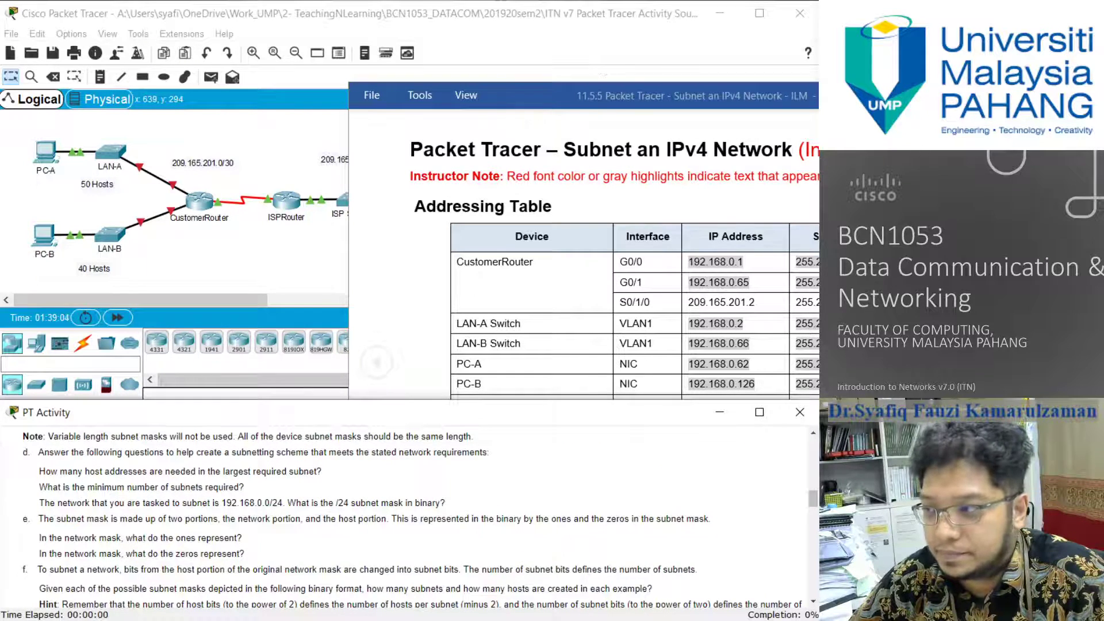
left_click(377, 363)
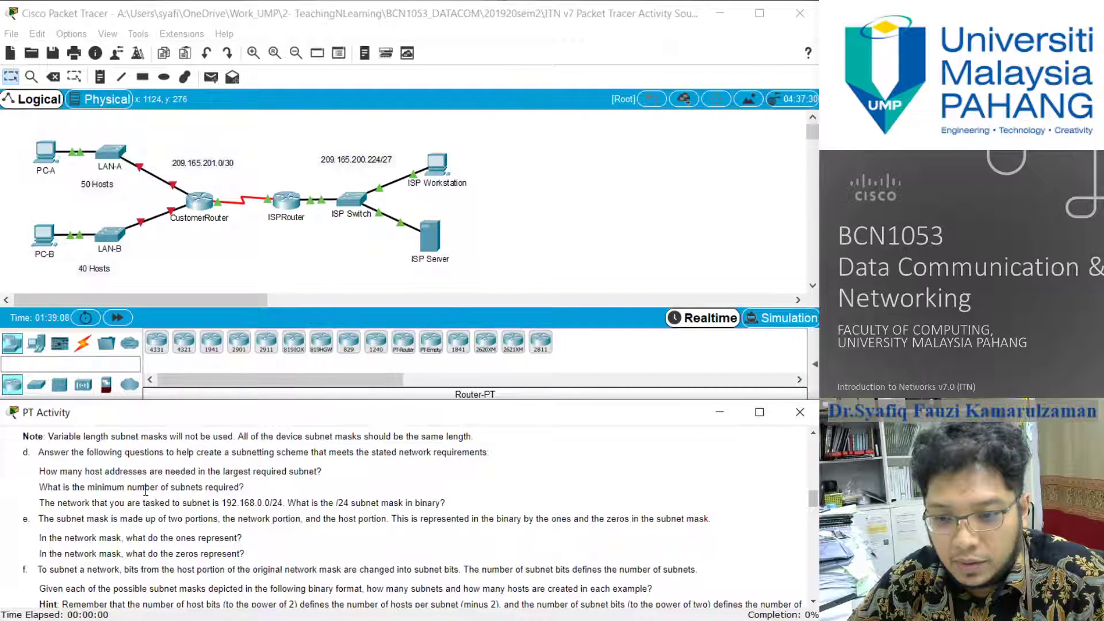
key("alt+Tab")
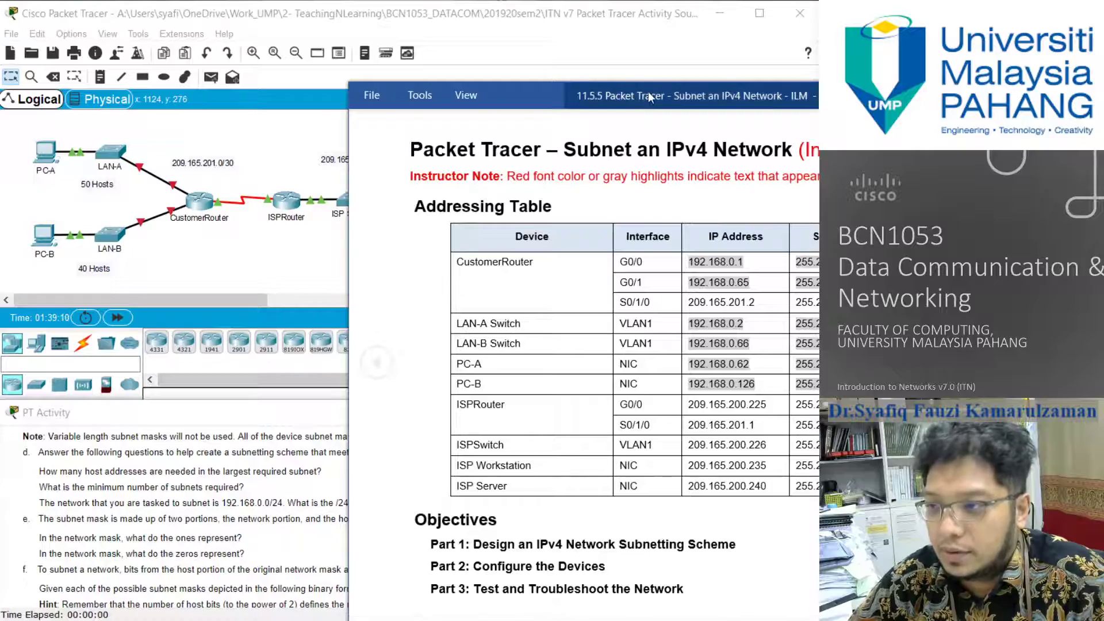
Move the instructions window left, review the answers, then switch to the Practice 1 slide show
left_click_drag(637, 30, 327, 28)
scroll(403, 291, "down", 15)
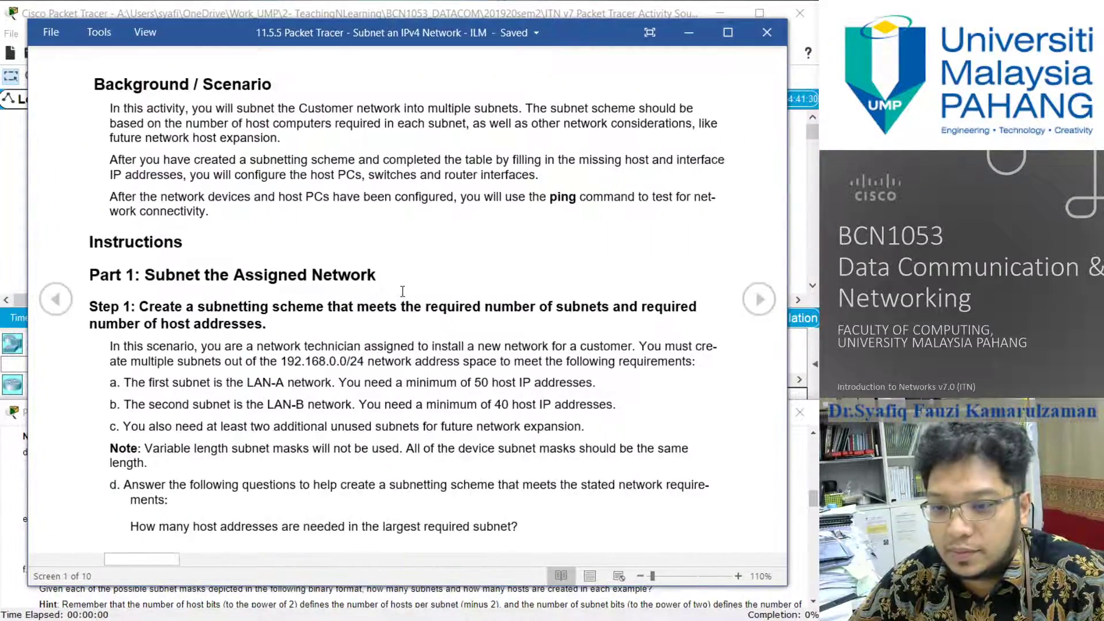
scroll(403, 291, "up", 10)
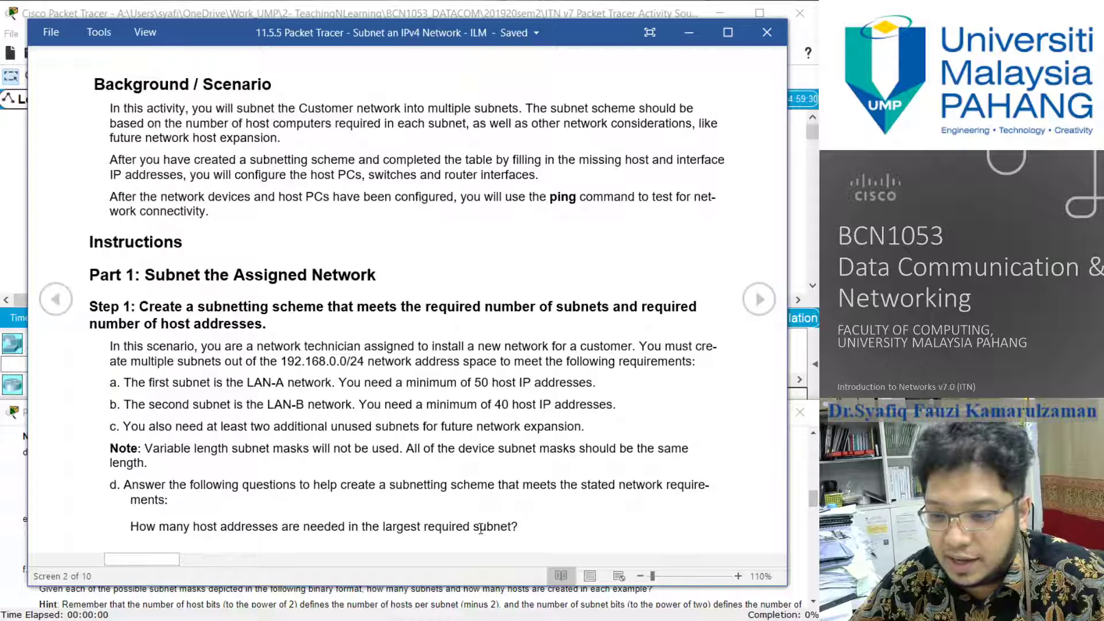
scroll(335, 205, "down", 6)
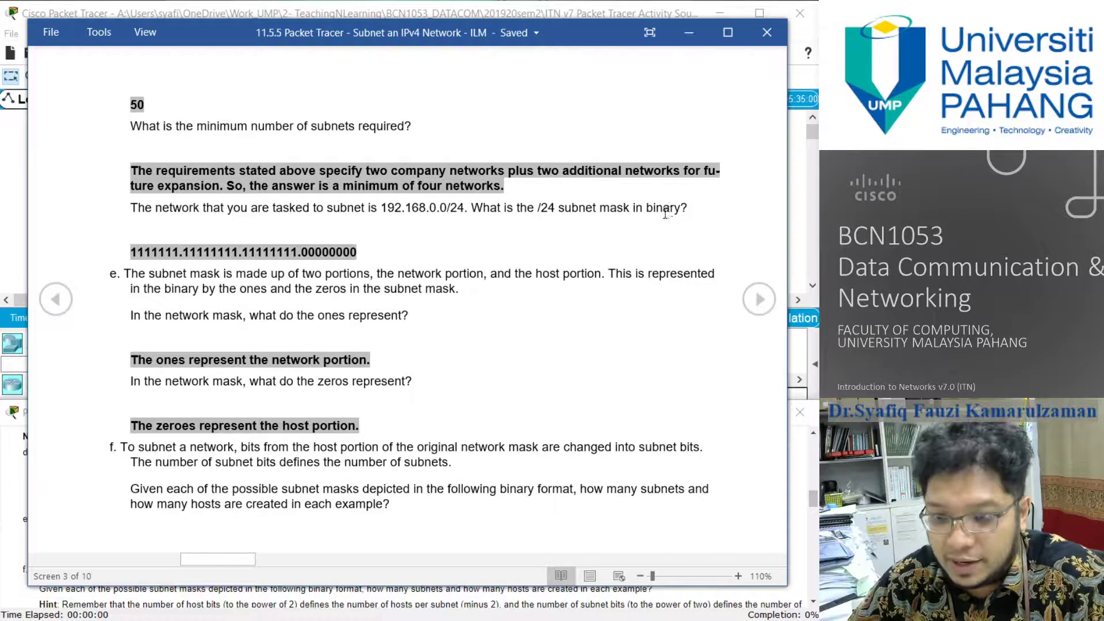
key("alt+Tab")
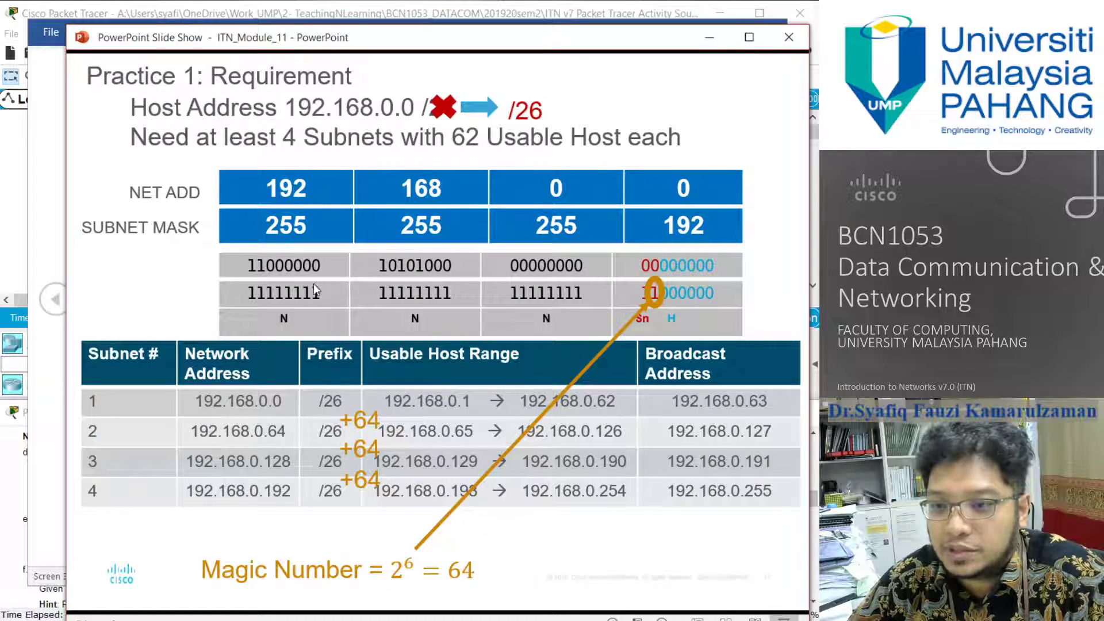
Step the Practice 1 slide back to the bare 192.168.0.0 /24 requirement, then return to the instructions
key("Left")
key("Left")
key("Left")
key("Left")
key("Left")
key("Left")
key("Left")
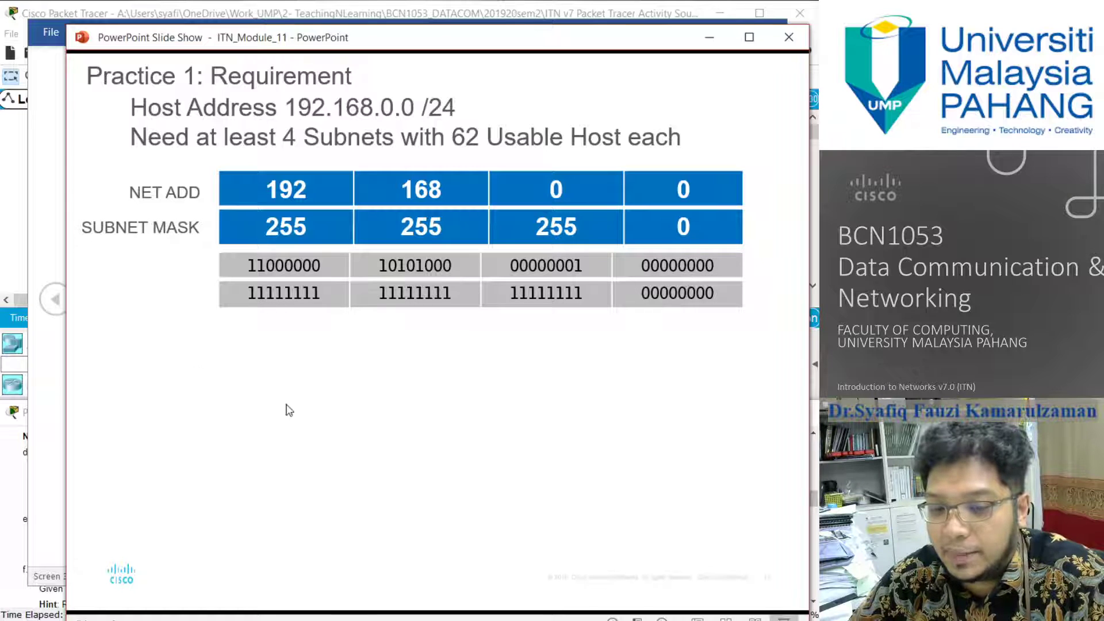
left_click(58, 505)
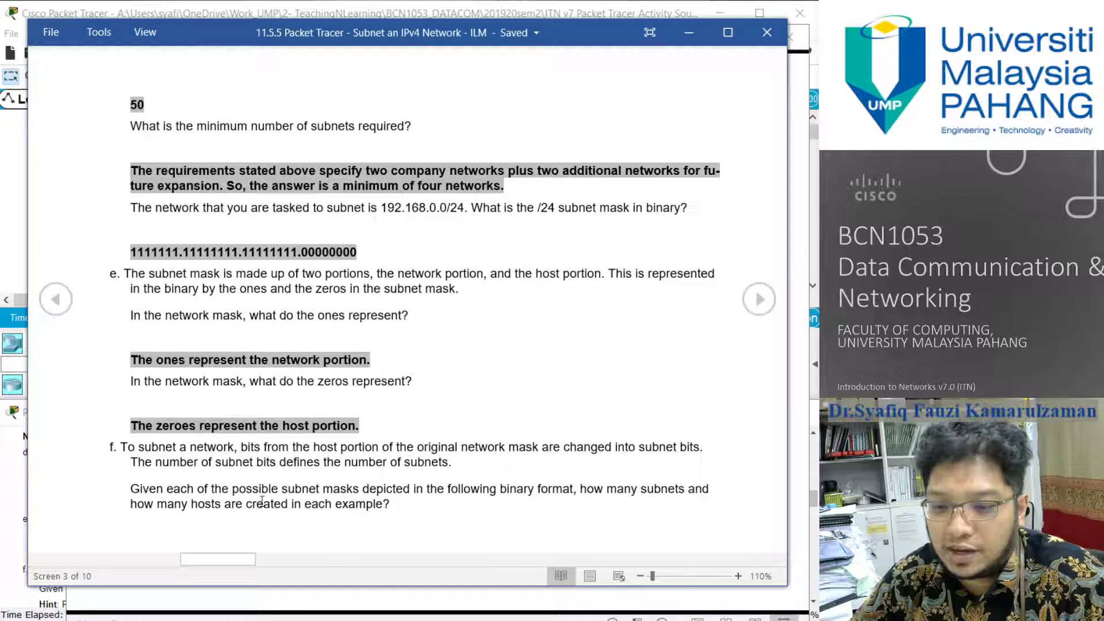
Advance the instructions to screen 4 with the Hint and /25, /26, /27 mask answers
scroll(464, 485, "down", 1)
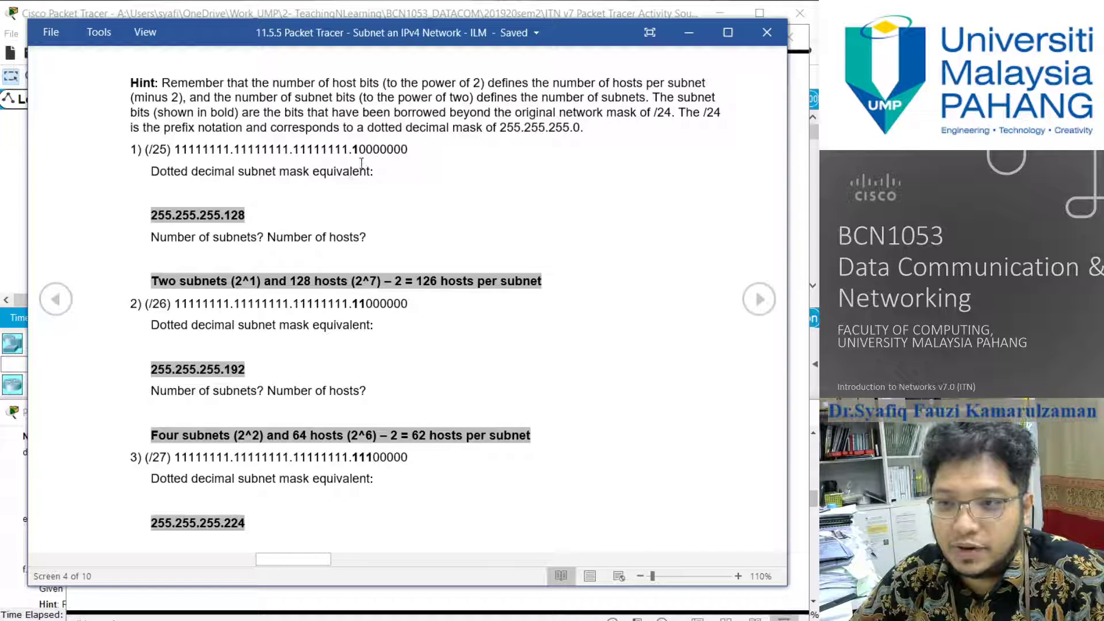
Highlight the last octet of the /25 mask, then the two borrowed bits in the /26 mask
left_click_drag(354, 149, 417, 150)
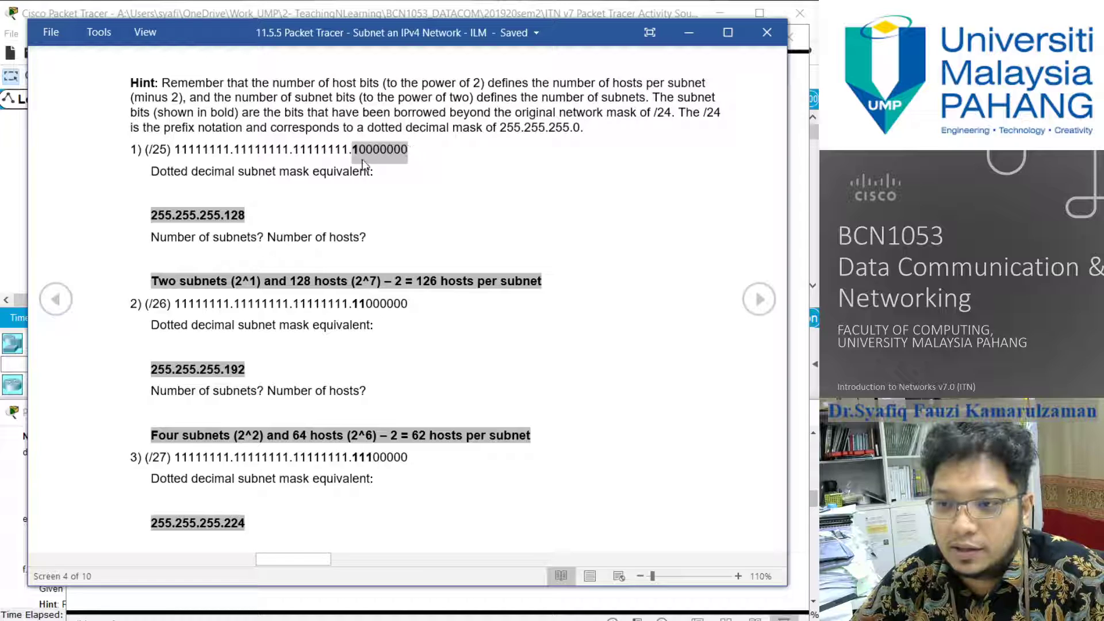
left_click(226, 216)
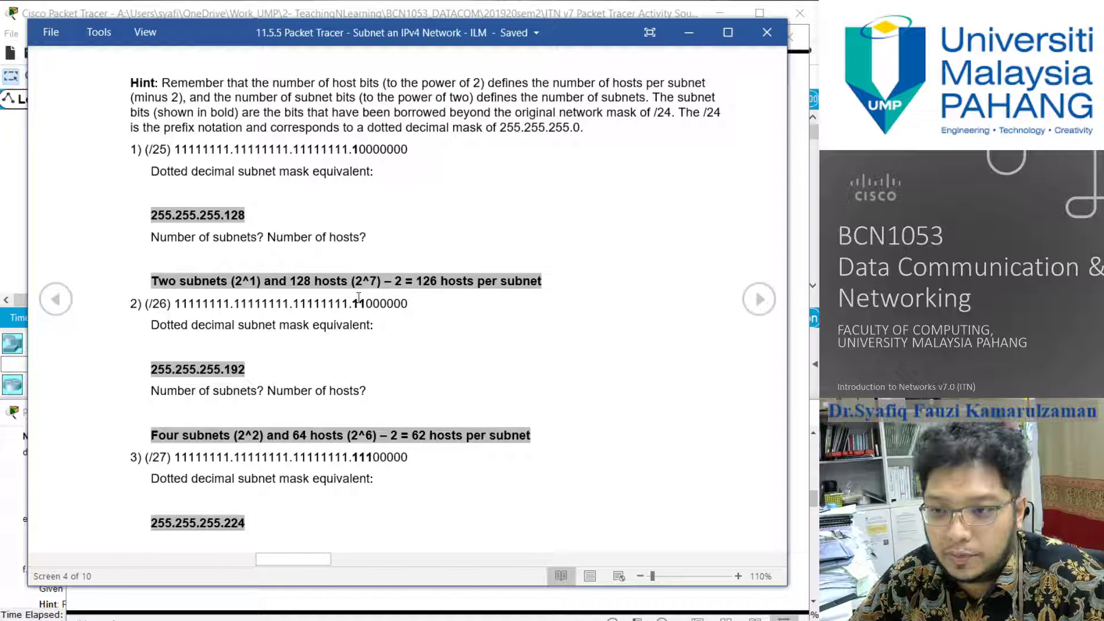
left_click_drag(352, 303, 429, 304)
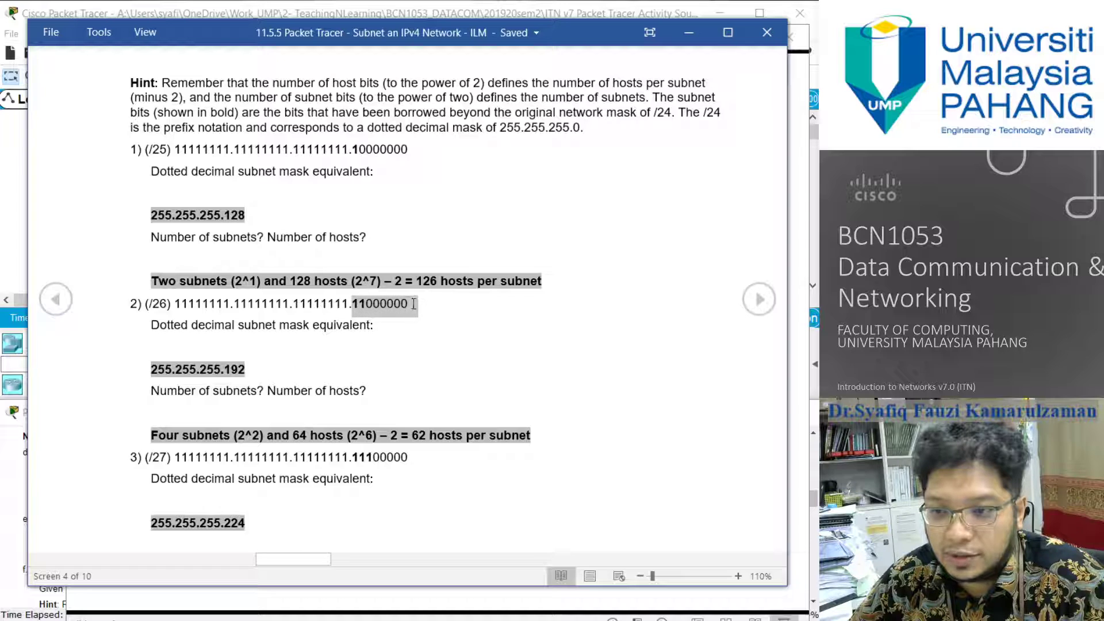
scroll(190, 395, "down", 8)
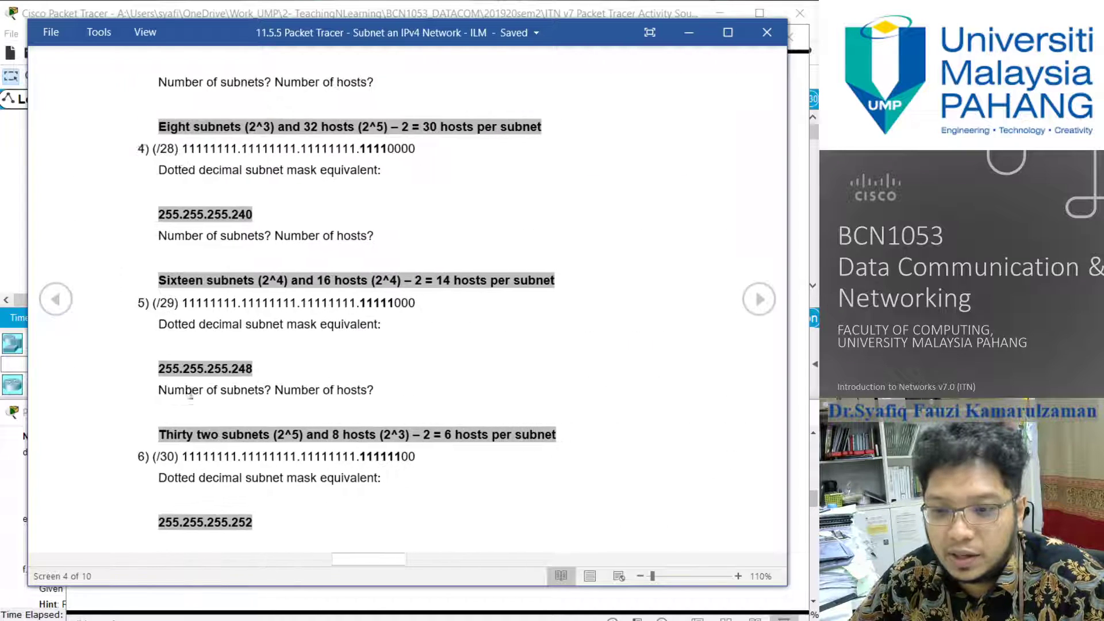
scroll(190, 395, "up", 8)
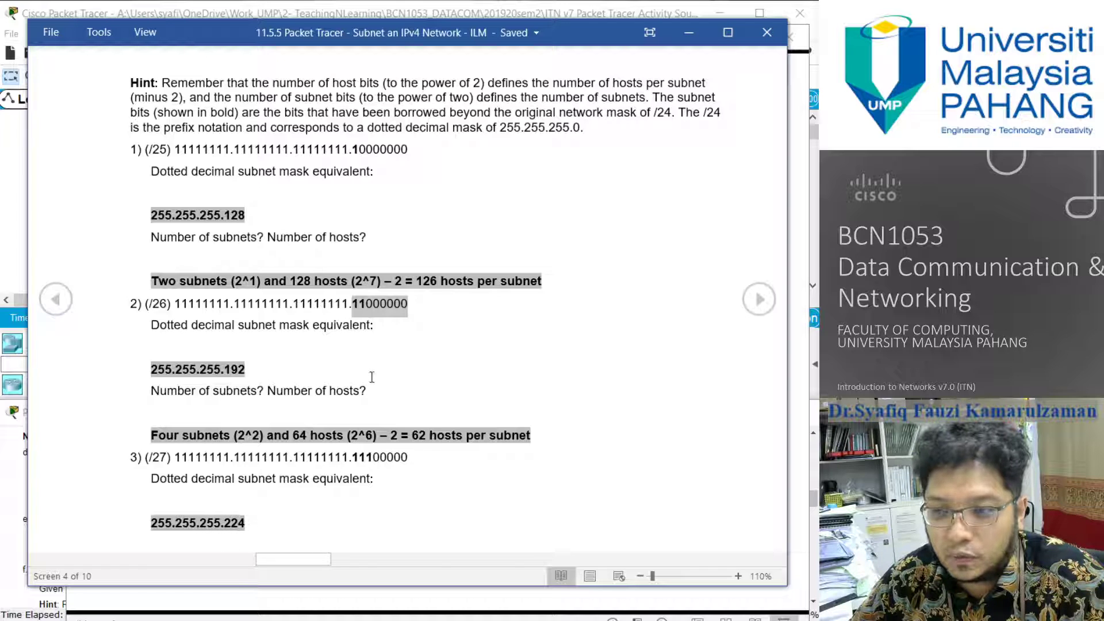
Move through screen 5, marking the 240 in the /28 mask, on to screen 6
scroll(372, 377, "down", 1)
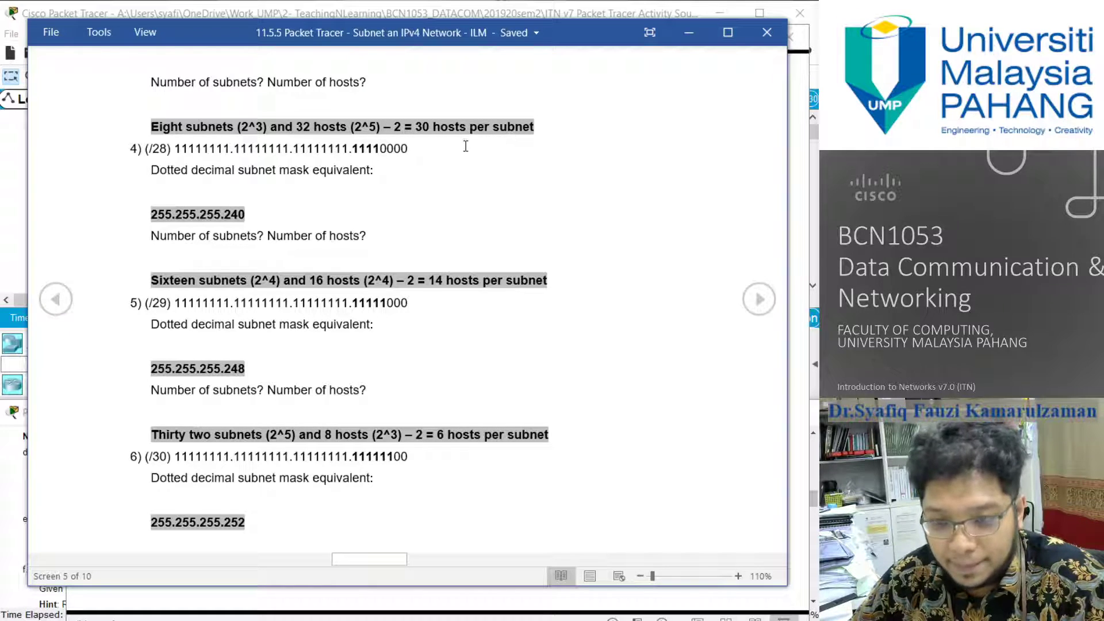
double_click(258, 215)
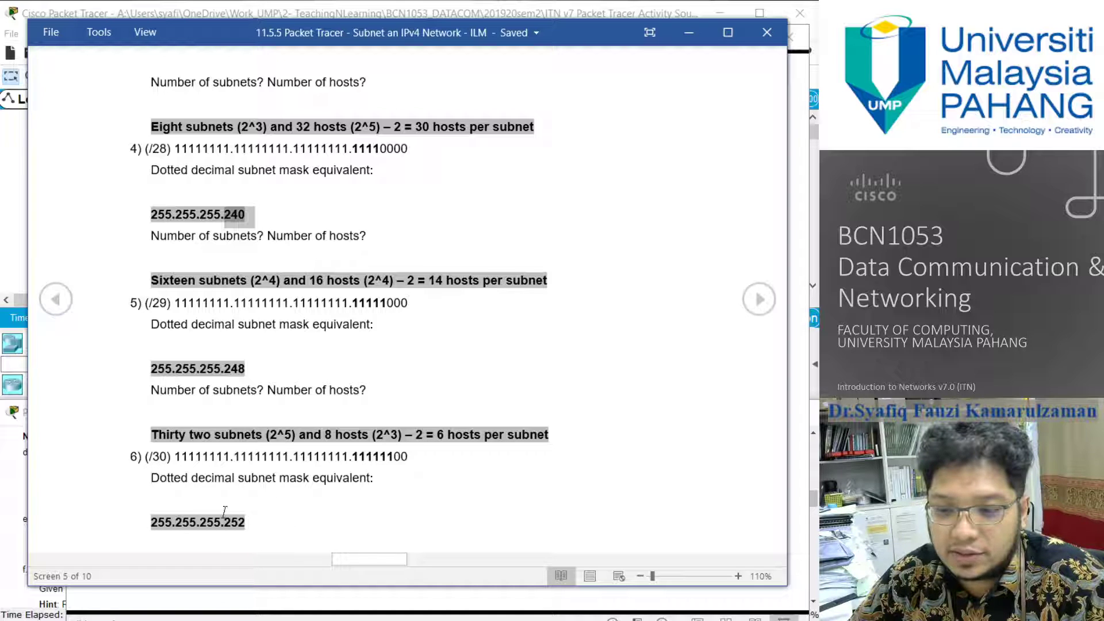
scroll(369, 473, "down", 1)
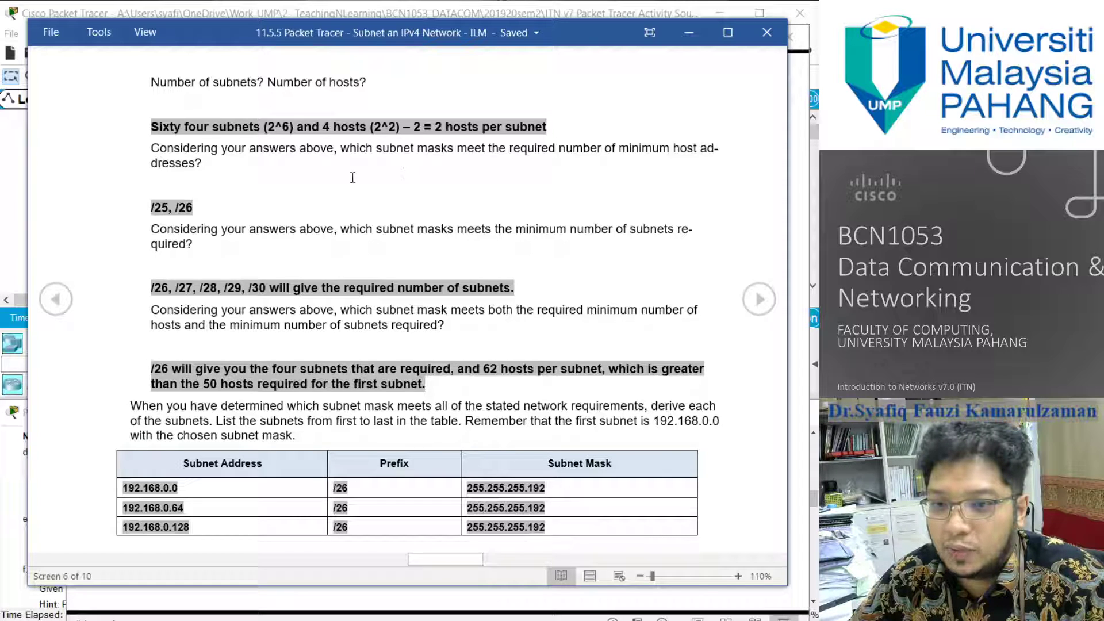
Review the neighbouring instruction screens, then switch to the Practice 1 192.168.0.0 /24 binary table slide
scroll(298, 205, "up", 1)
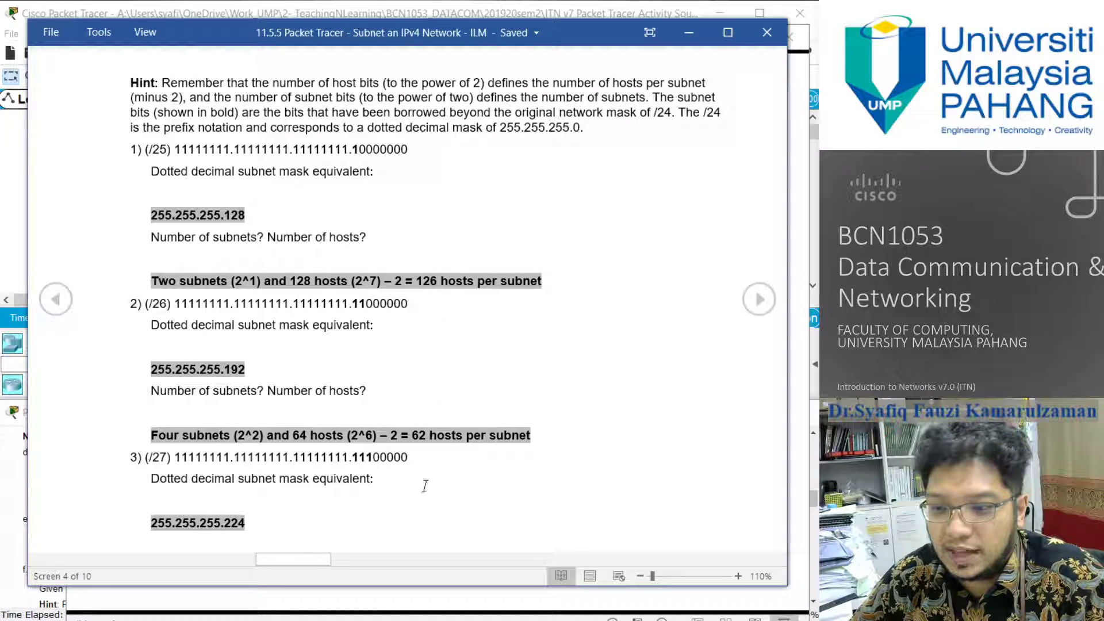
scroll(426, 436, "down", 10)
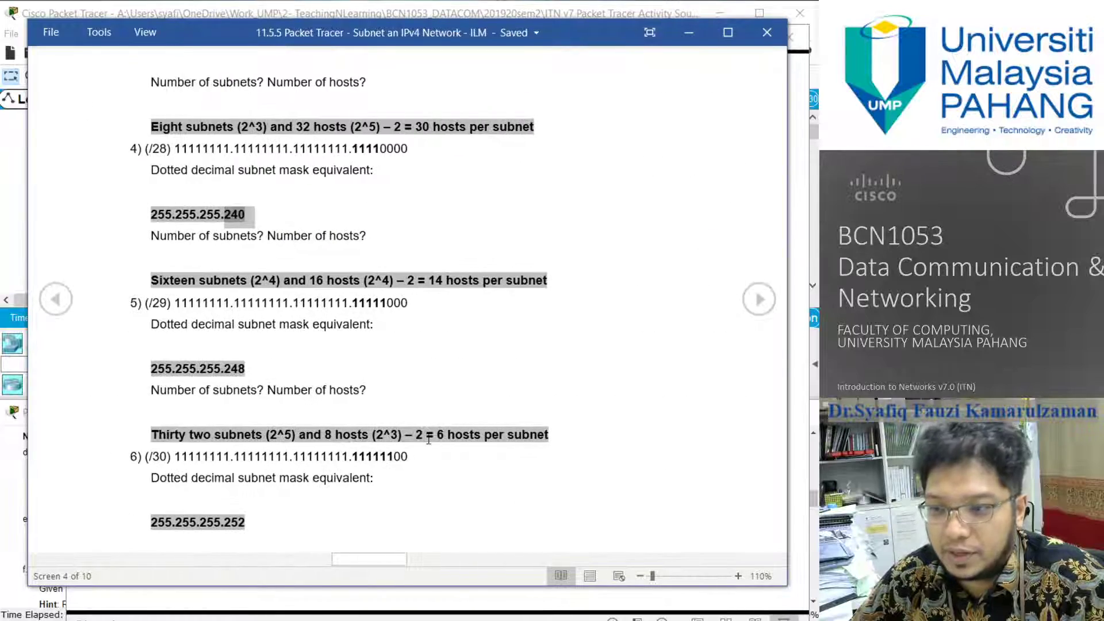
scroll(424, 424, "up", 3)
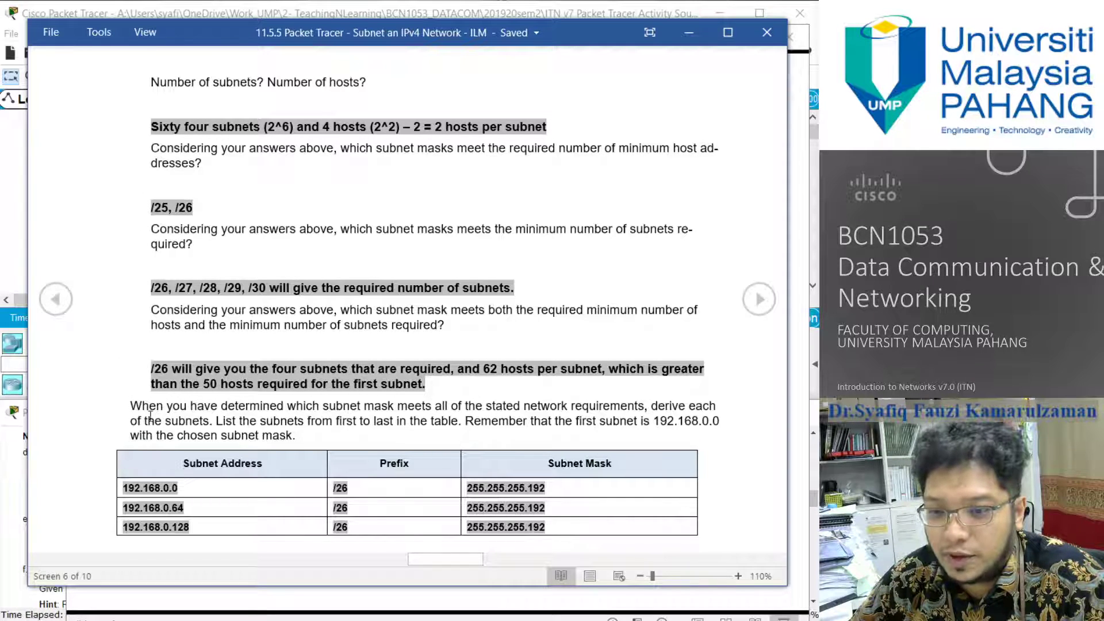
key("alt+Tab")
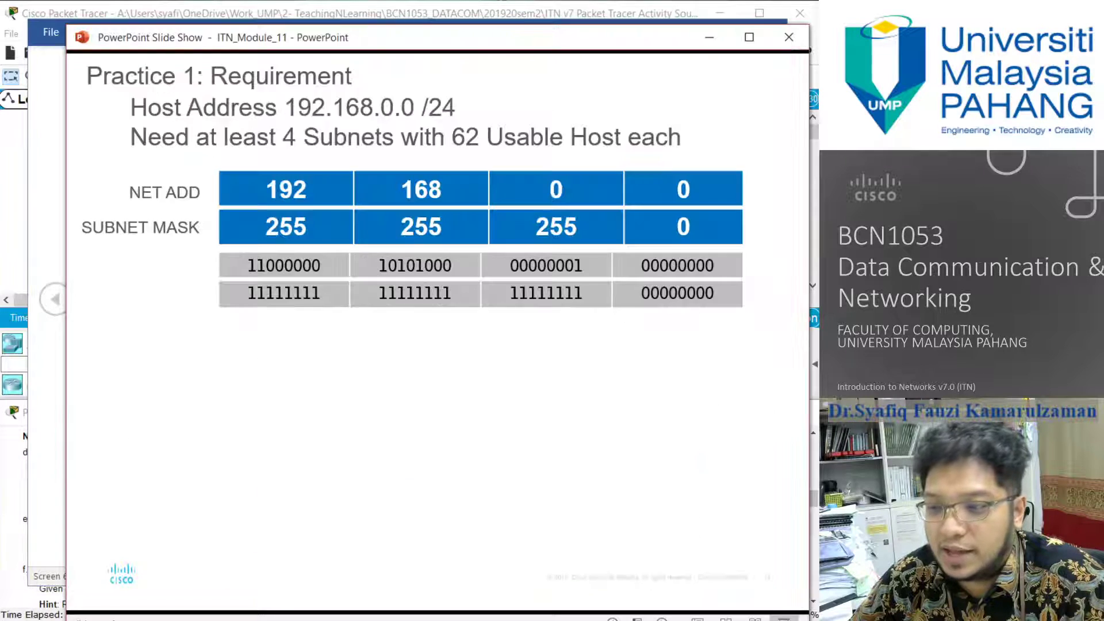
Reveal the /26 mask and four-subnet table on the slide, then minimize the slide show
left_click(425, 342)
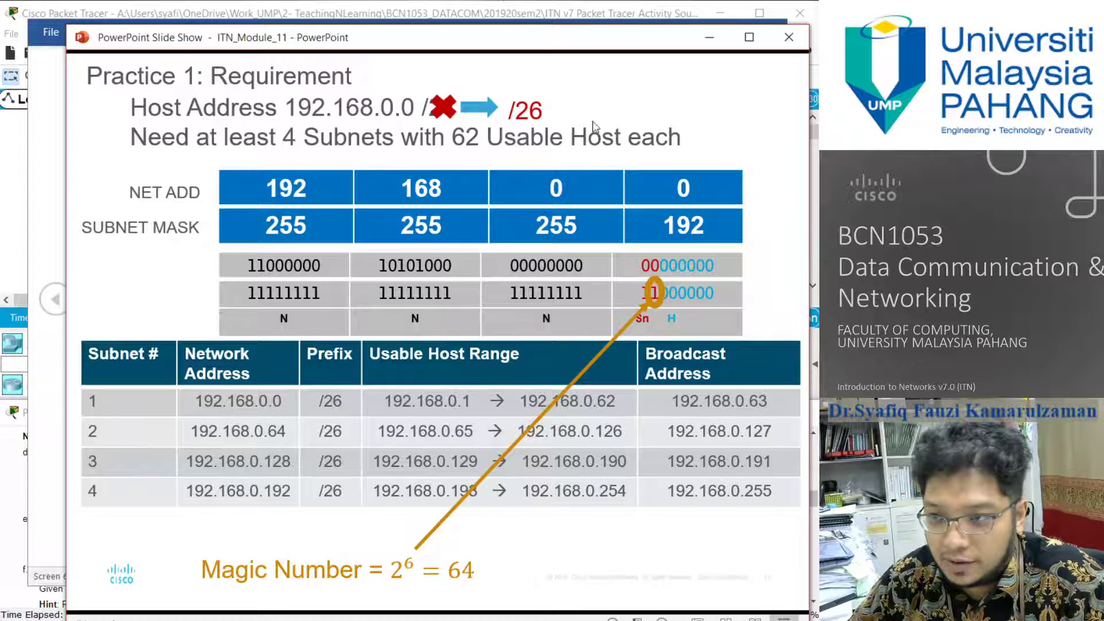
left_click(709, 43)
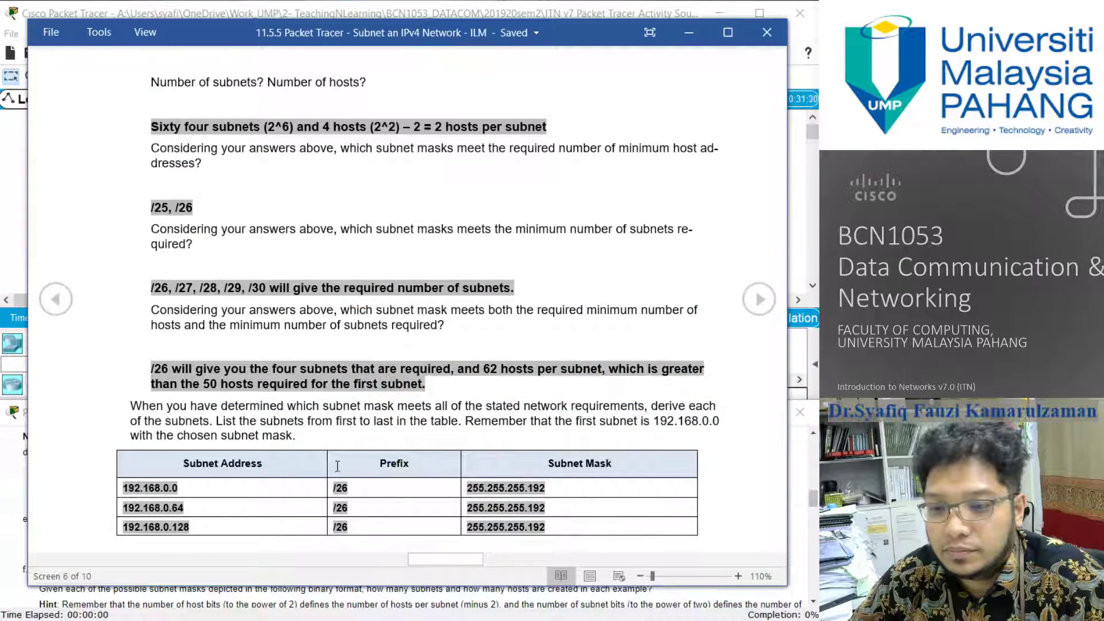
Advance the instructions to screen 7, then return to the /26 four-subnet slide
scroll(330, 449, "down", 1)
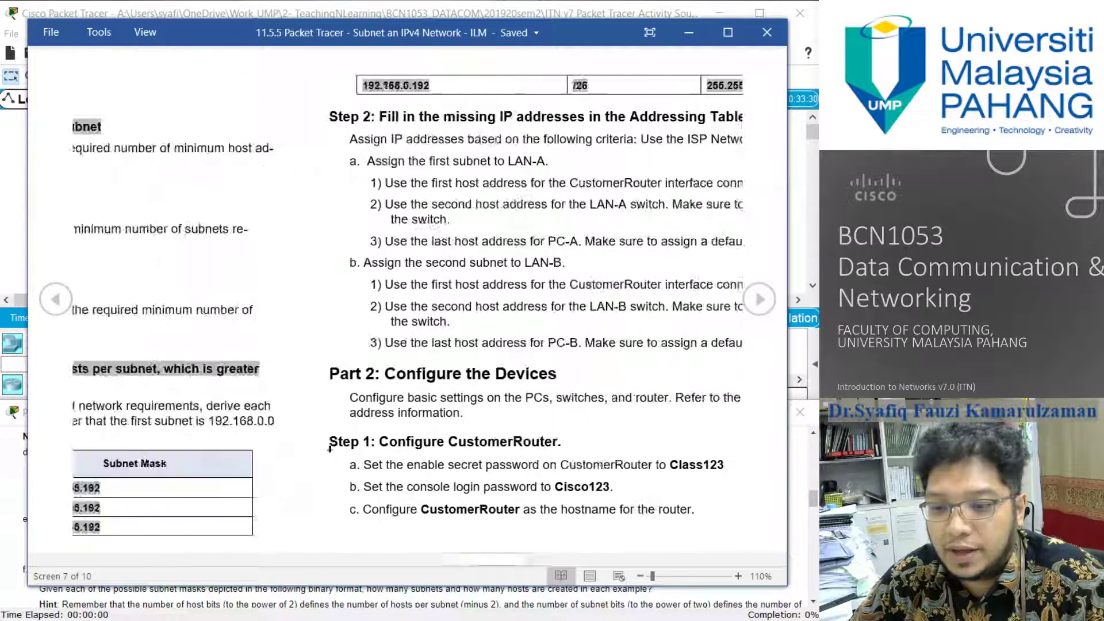
key("alt+Tab")
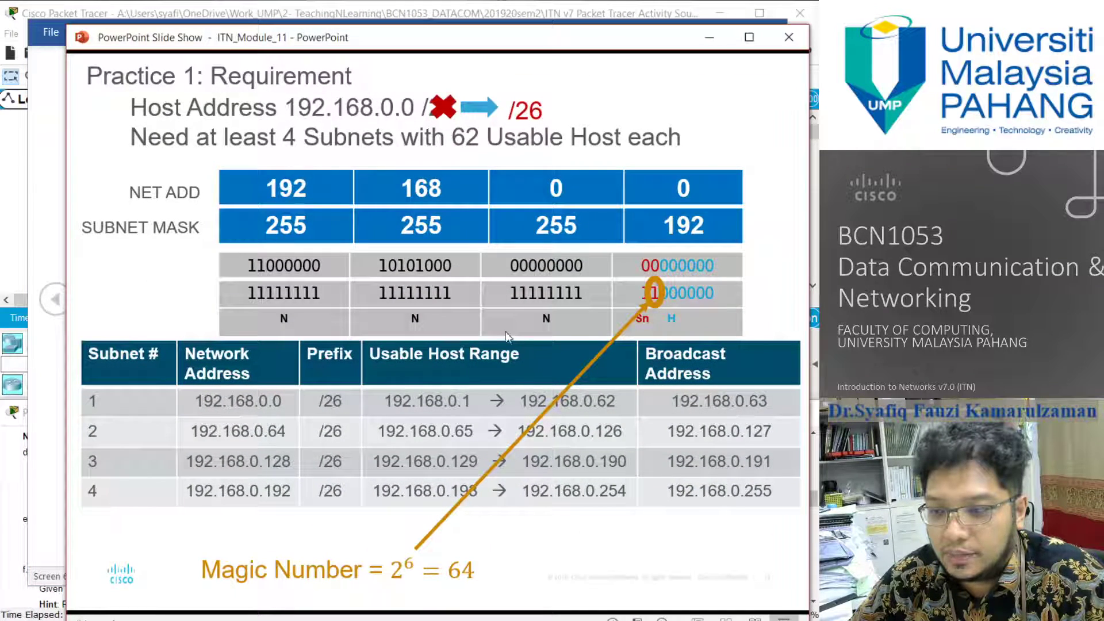
Minimize the slide show to show the screen 6 /26 subnet table with mask 255.255.255.192
left_click(709, 37)
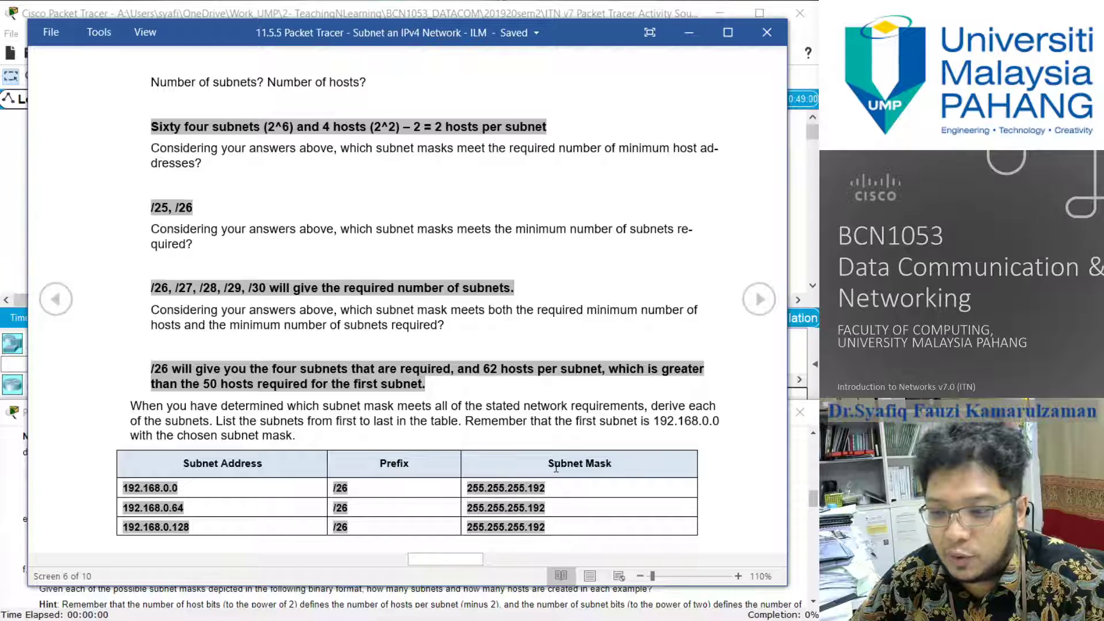
Move the instructions window right so the LAN-A and LAN-B topology stays visible
scroll(328, 471, "down", 8)
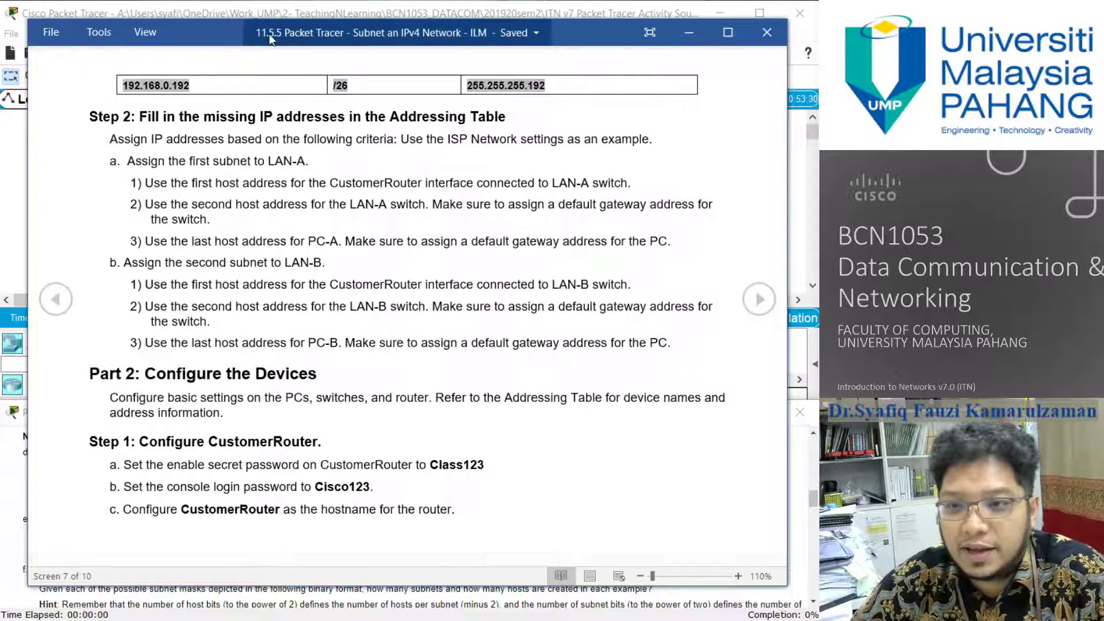
left_click_drag(270, 38, 412, 117)
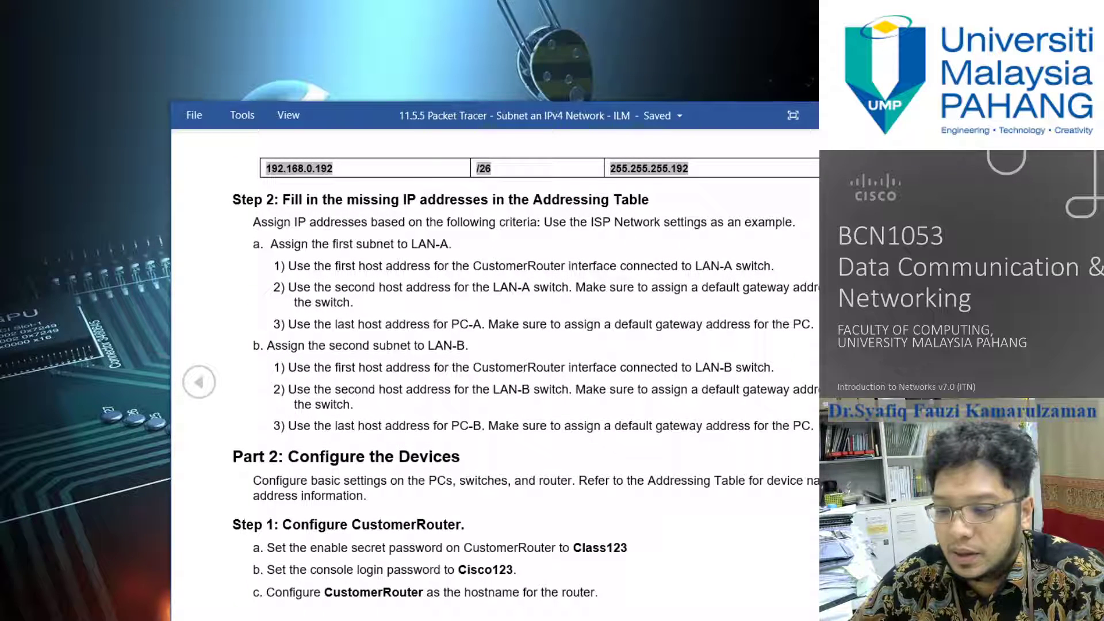
key("alt+Tab")
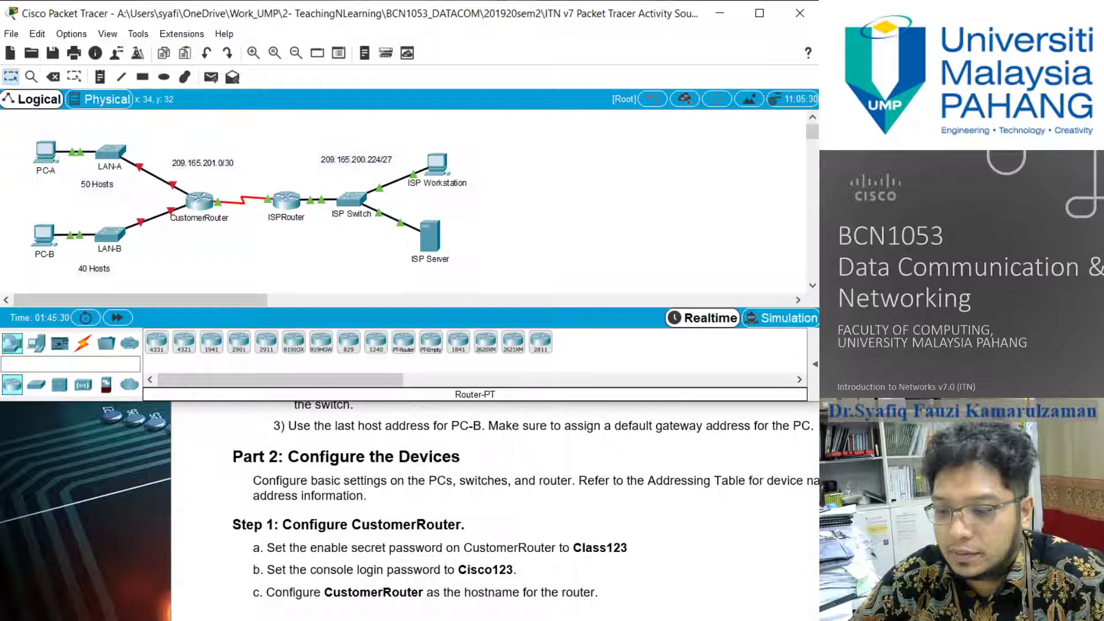
key("alt+Tab")
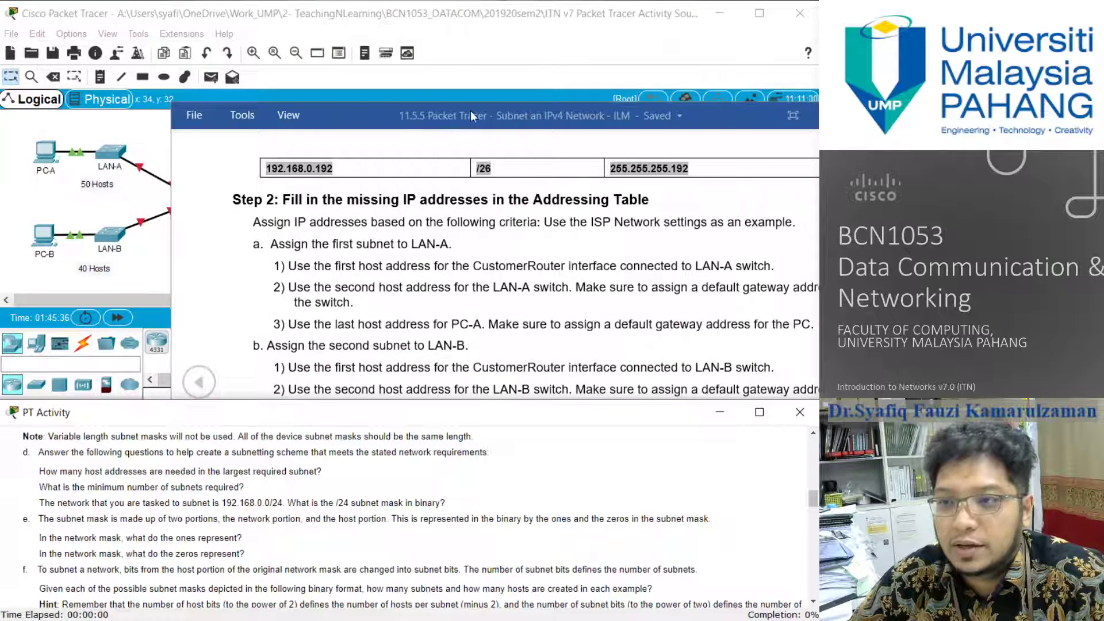
Focus the 11.5.5 instructions, dismiss the file-name flyout, and scroll up to the LAN-A/LAN-B addressing criteria
left_click(471, 114)
left_click(338, 122)
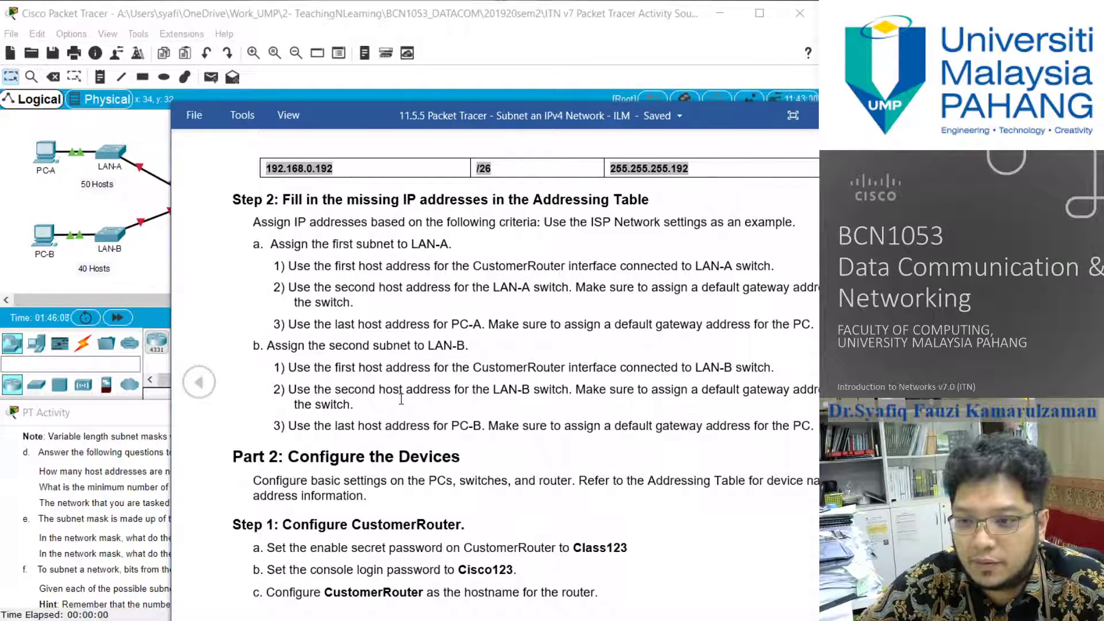
scroll(402, 398, "up", 20)
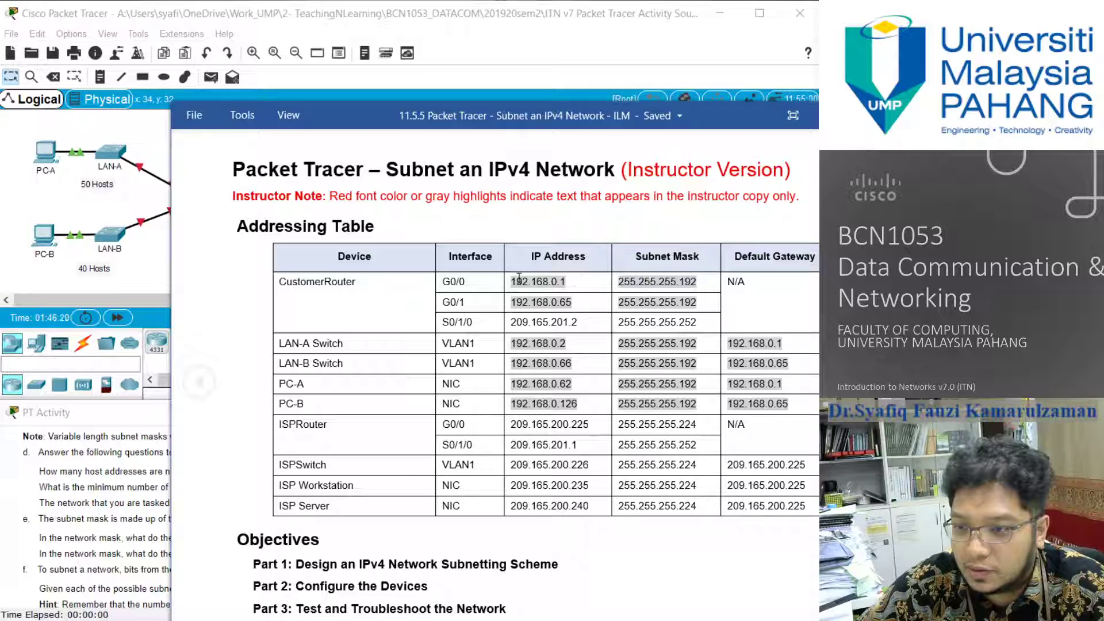
Move the activity panel aside to reveal more of the topology, briefly opening and closing CustomerRouter's console
left_click_drag(380, 122, 503, 80)
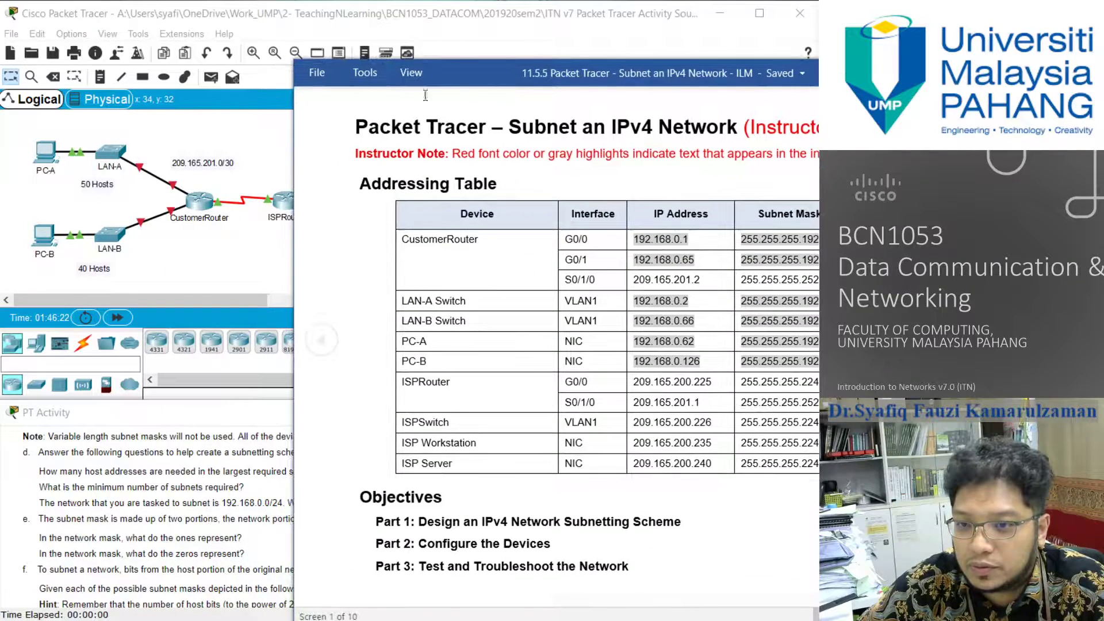
left_click(200, 204)
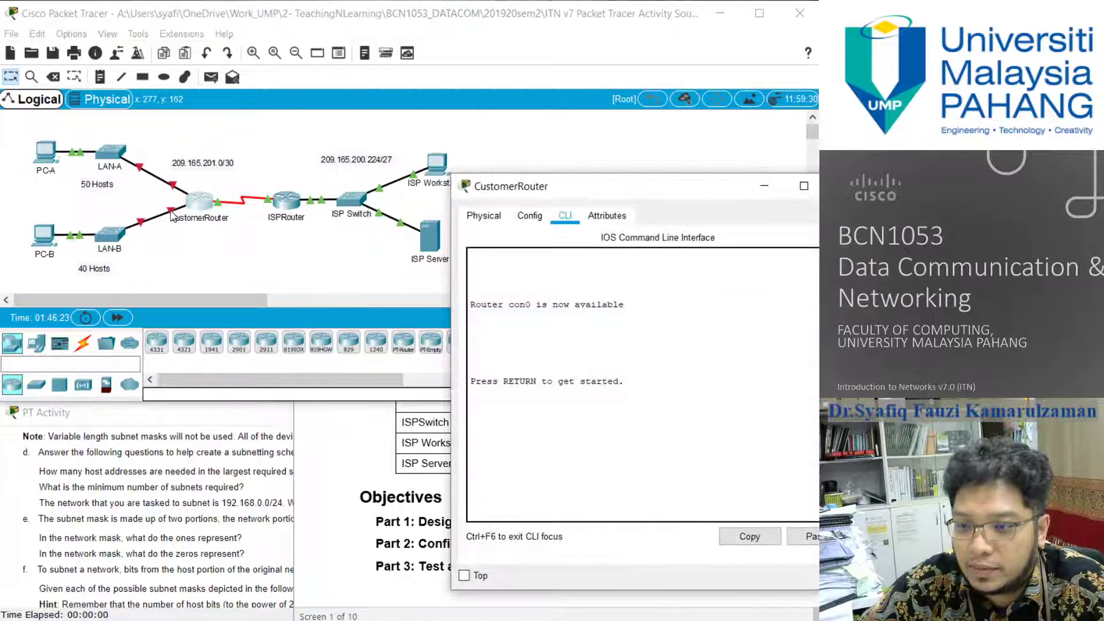
left_click(814, 188)
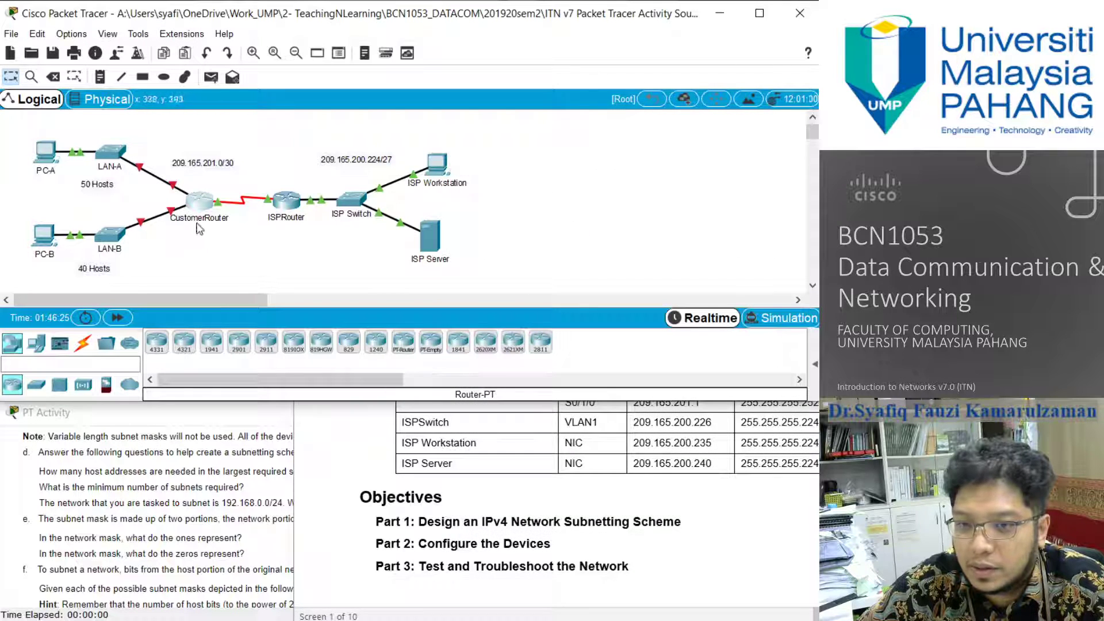
Review the instructions' Addressing Table, then open CustomerRouter's CLI console
left_click(323, 339)
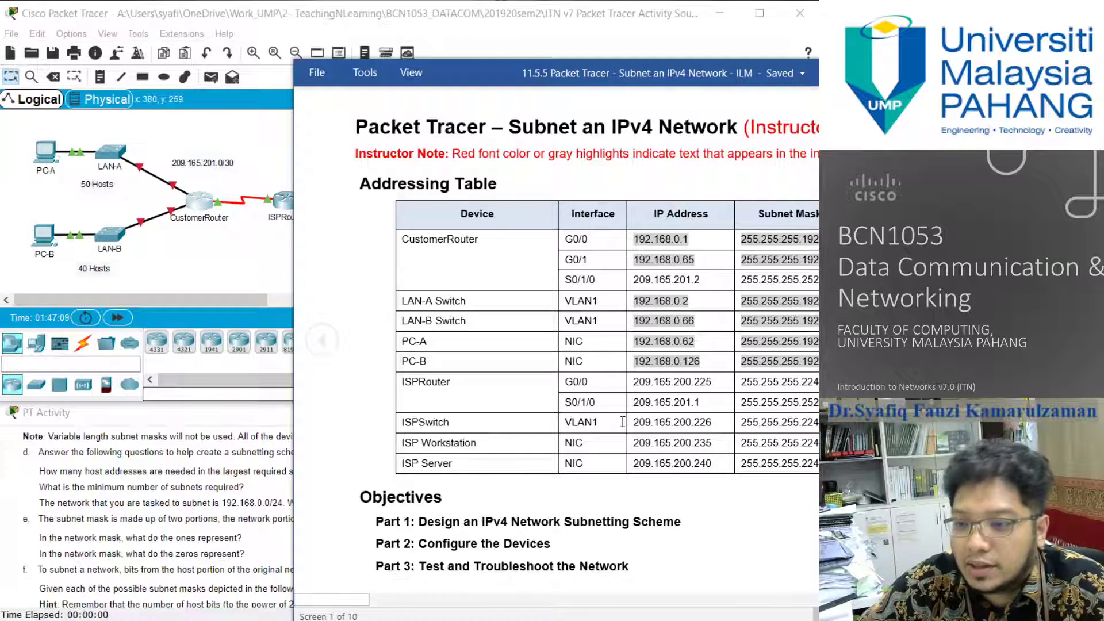
scroll(626, 422, "down", 15)
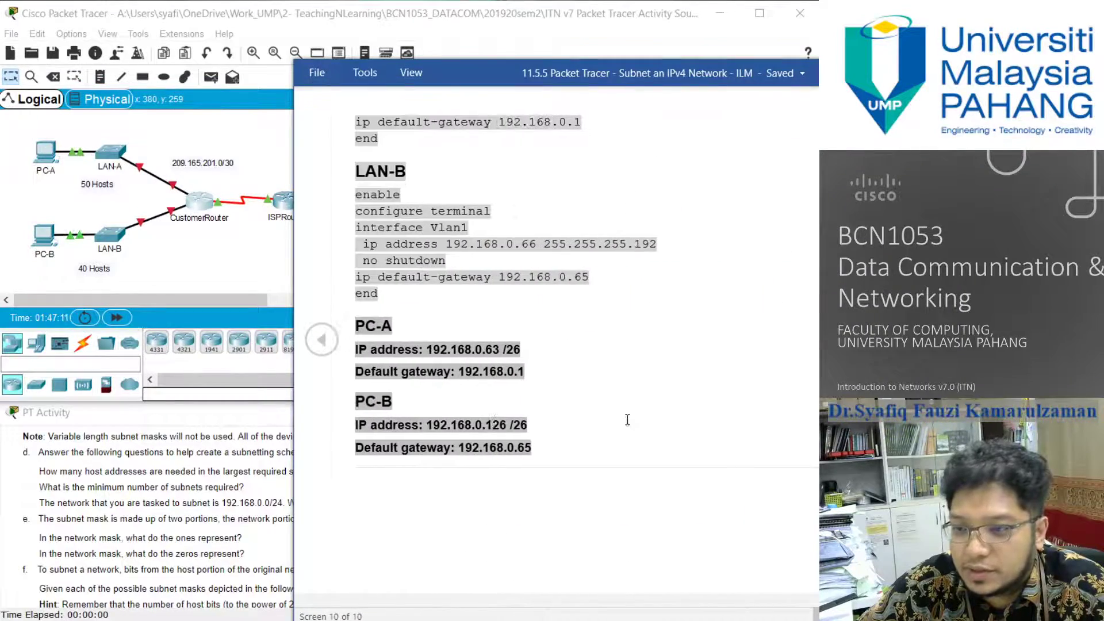
scroll(627, 419, "up", 5)
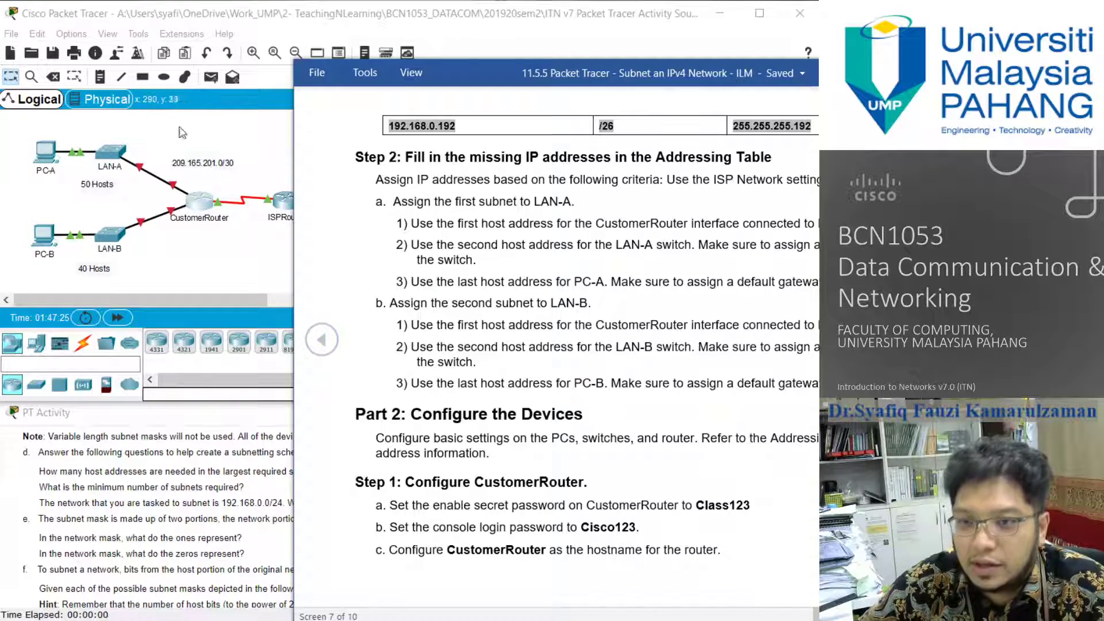
left_click(212, 221)
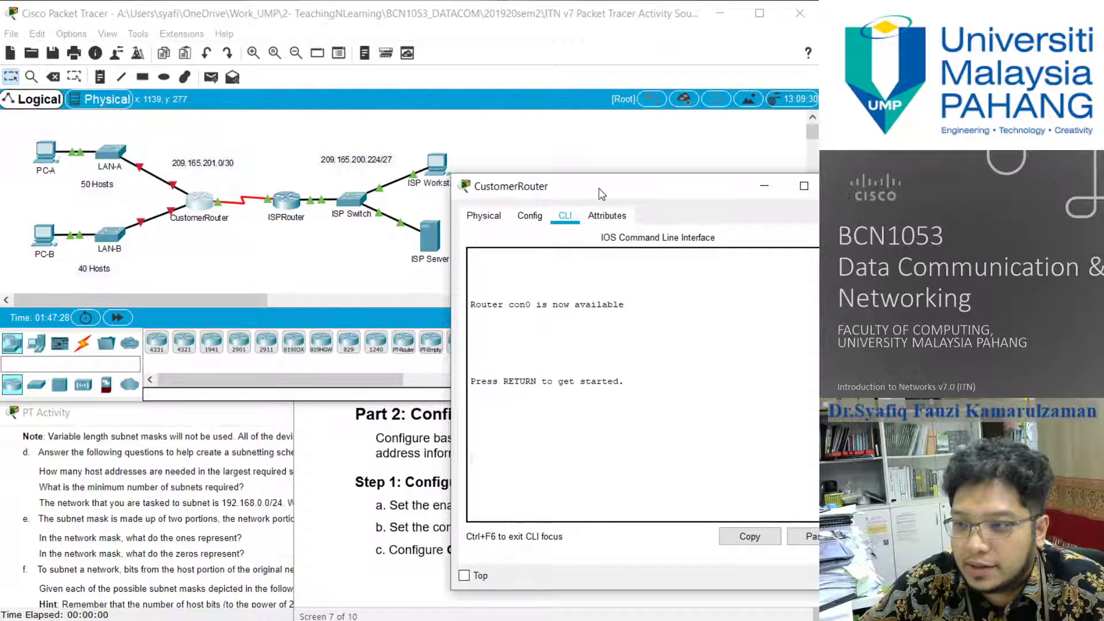
Move the router console left and set an enable secret password in global configuration mode
left_click_drag(599, 188, 197, 181)
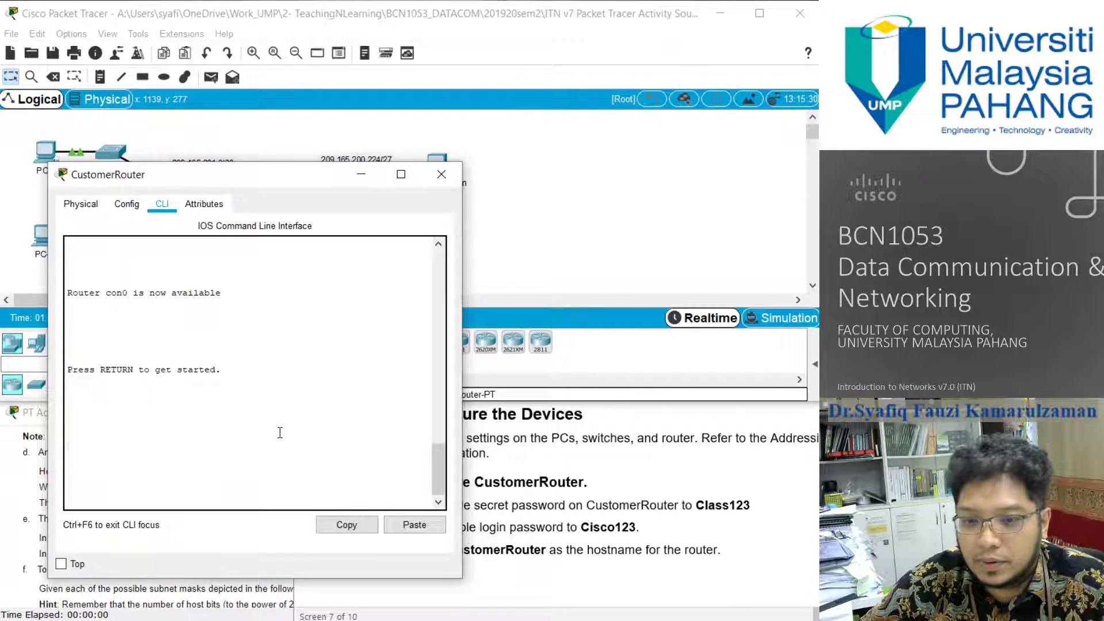
key("Return")
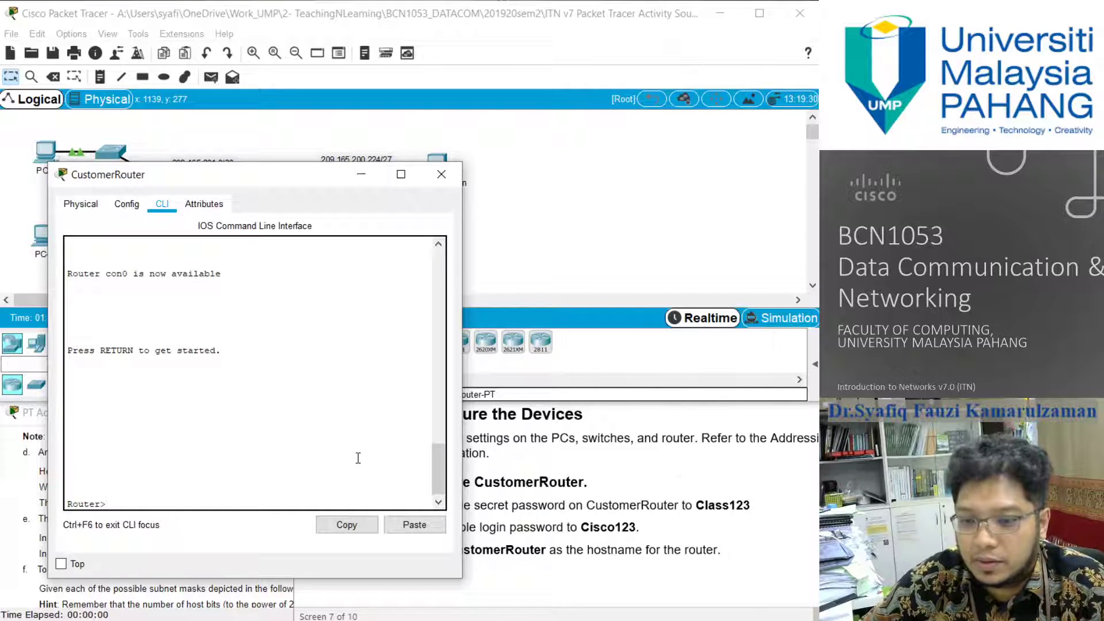
type("enab")
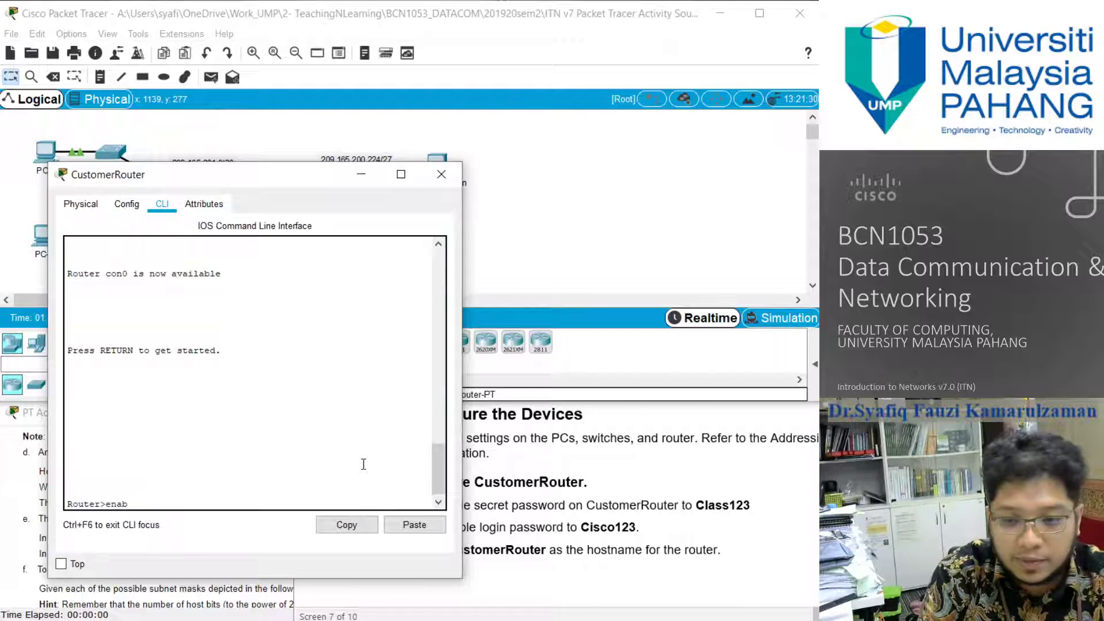
type("le")
key("Return")
type("co")
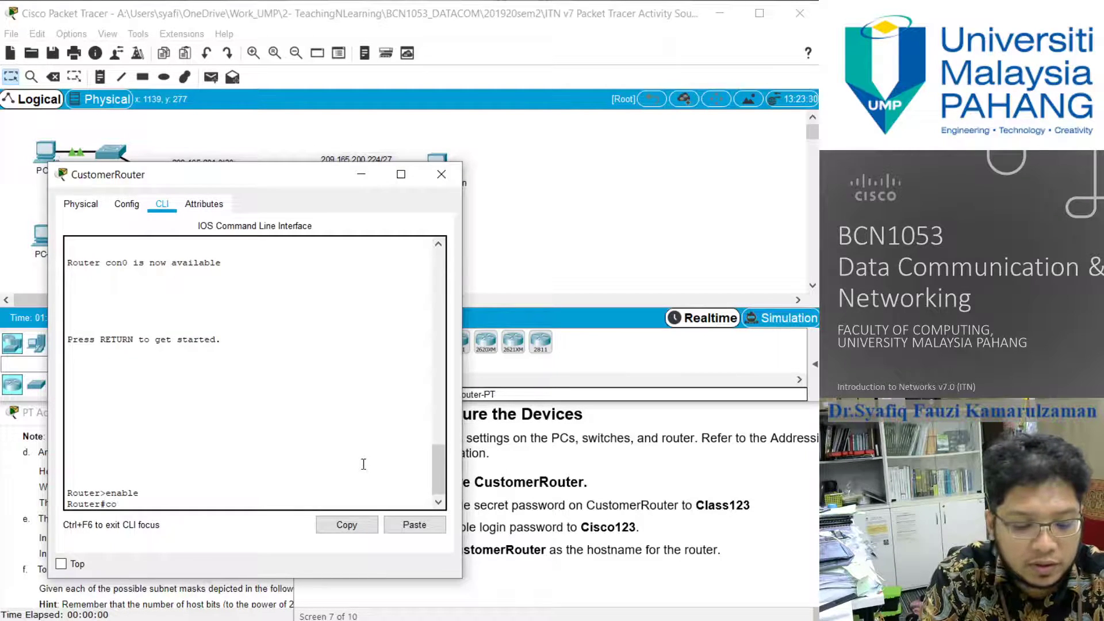
type("nfigure termin")
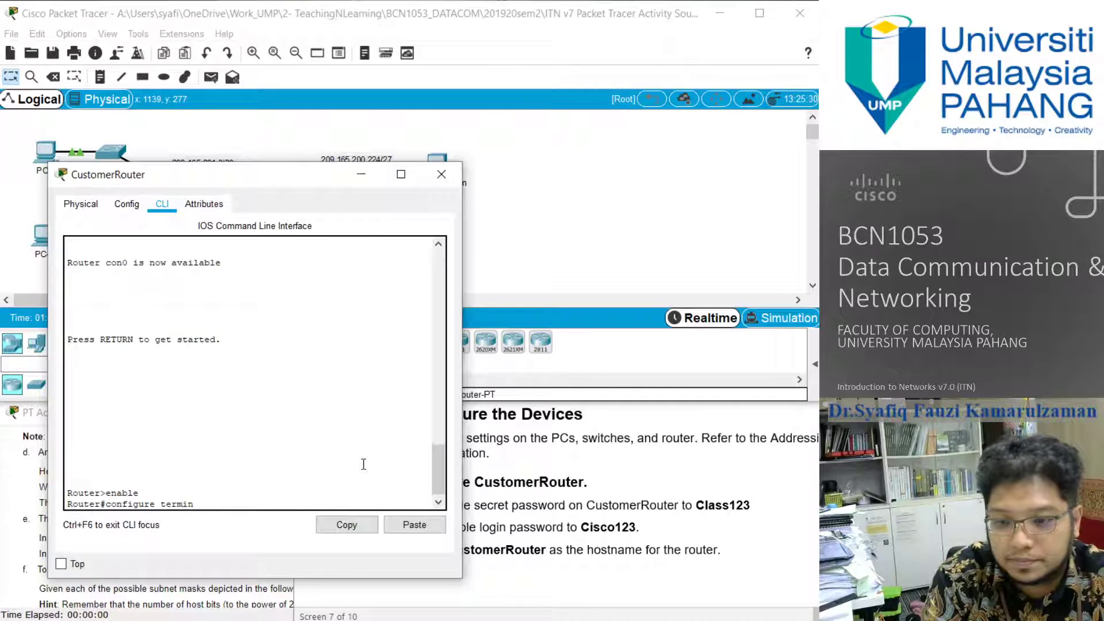
type("al")
key("Return")
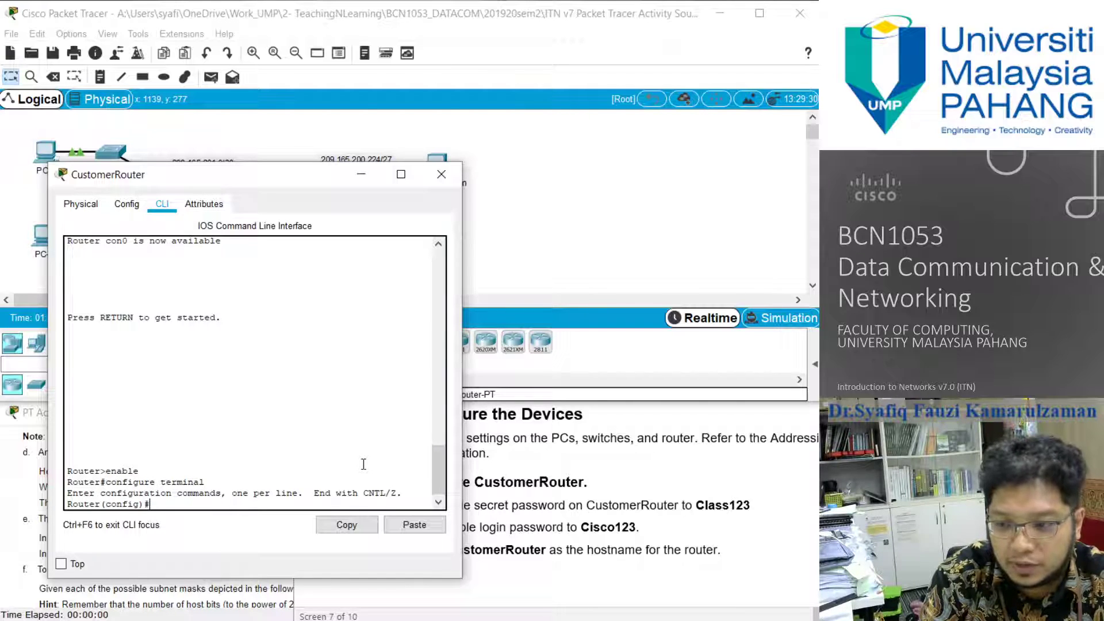
type("enable se")
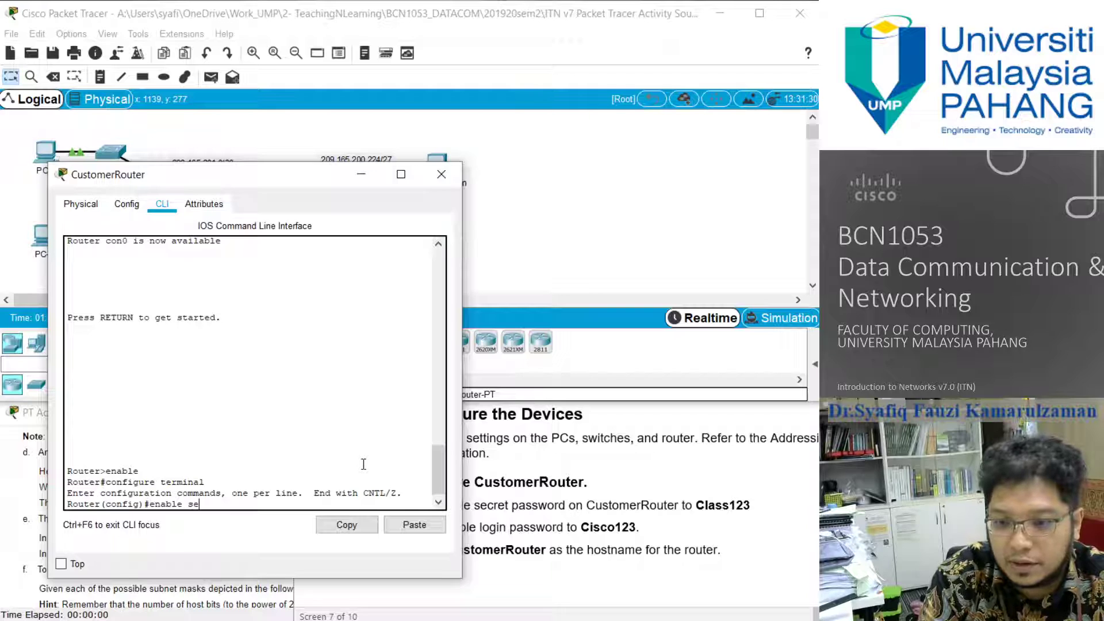
type("cret Class123")
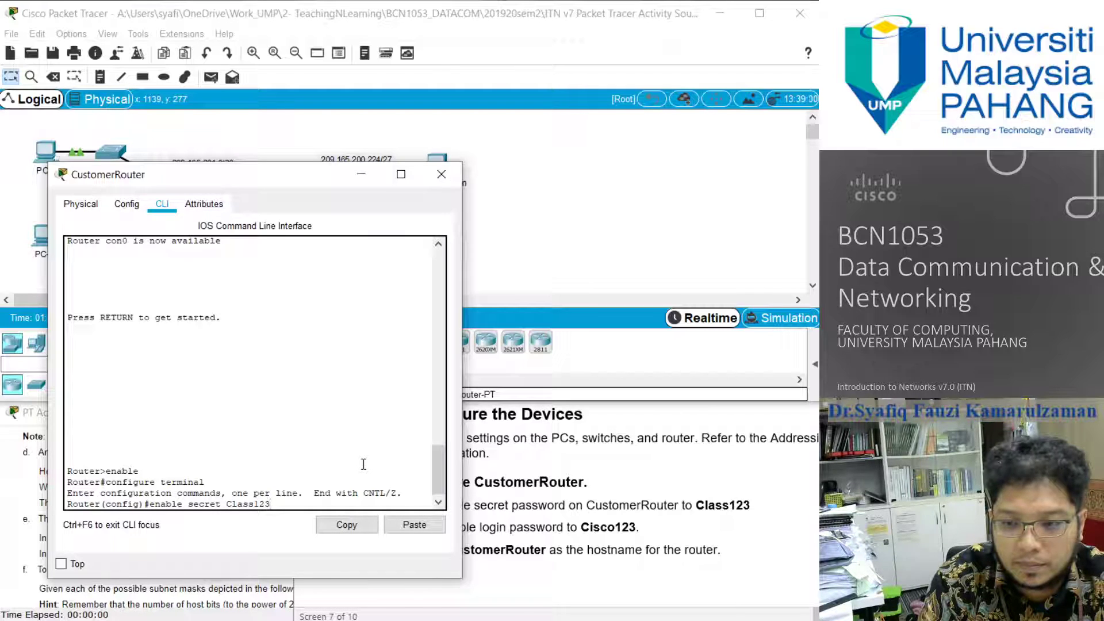
key("Return")
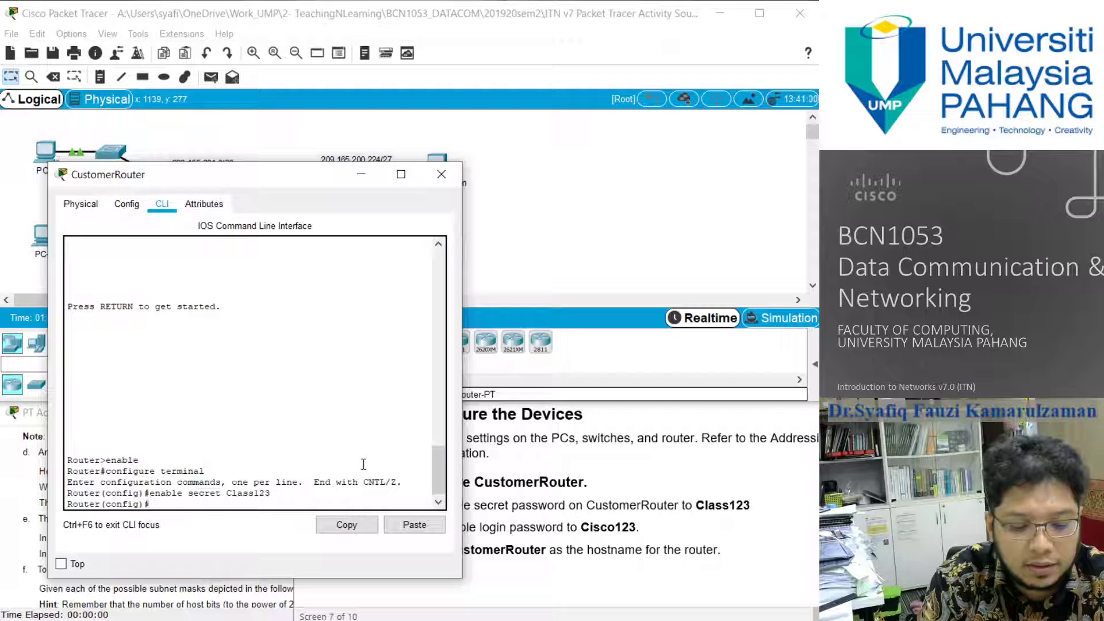
Exit and log out, then run enable and enter the secret to reach Router#
type("ex")
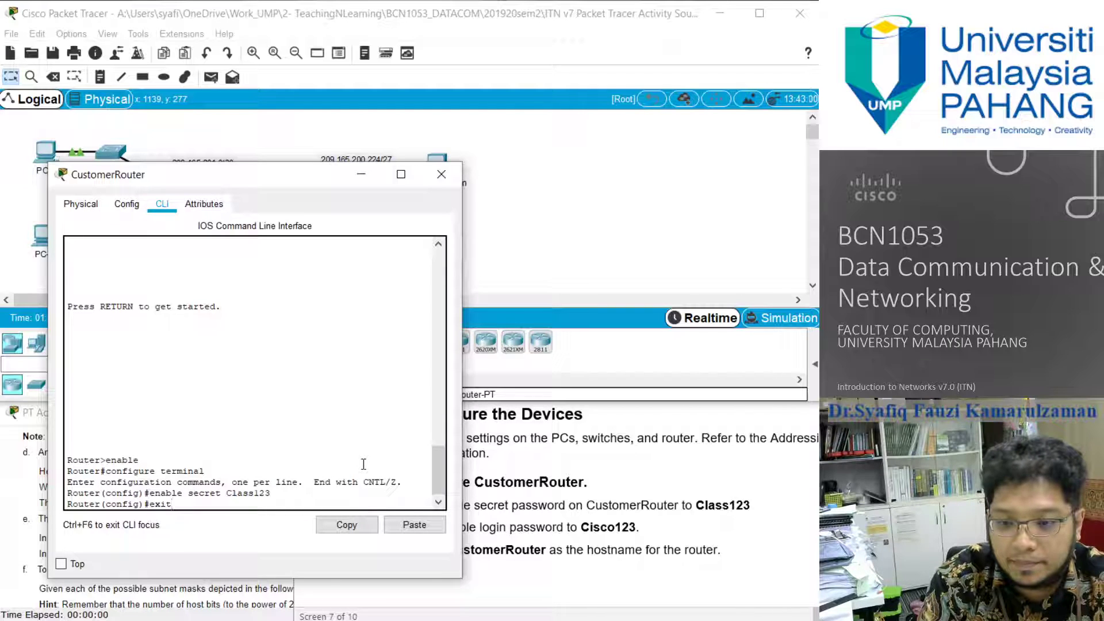
type("it")
key("Return")
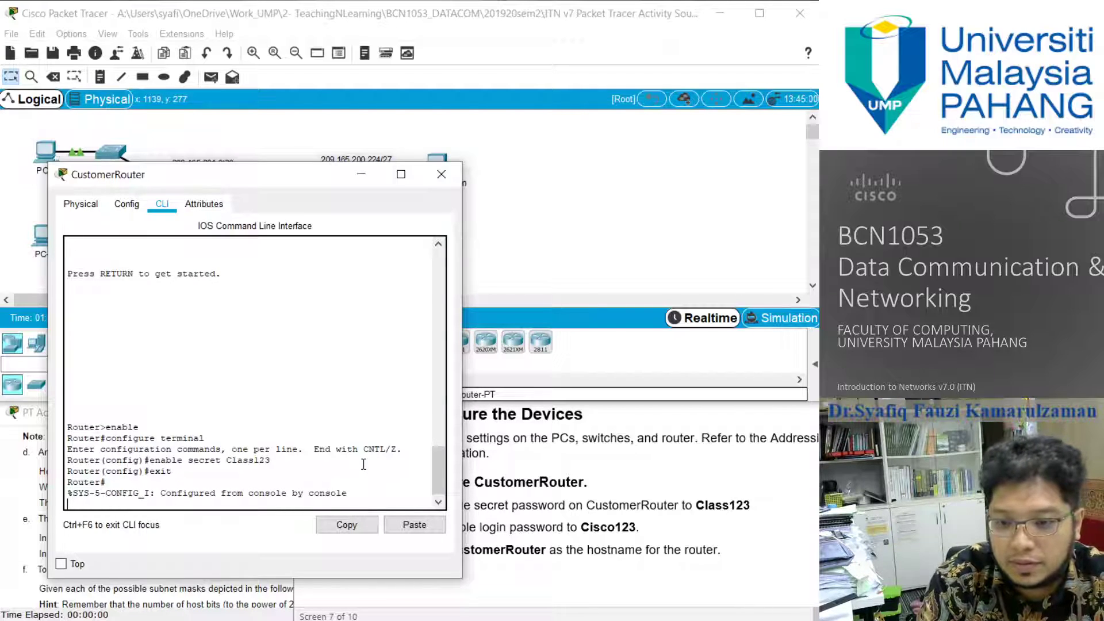
key("Return")
type("er#e")
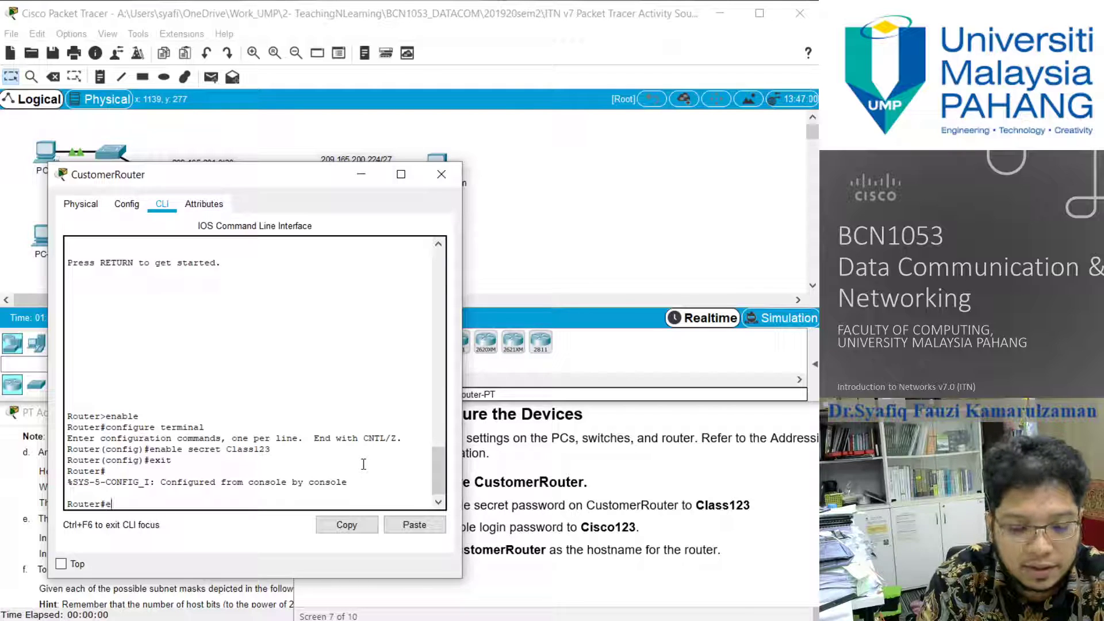
type("xit")
key("Return")
key("Return")
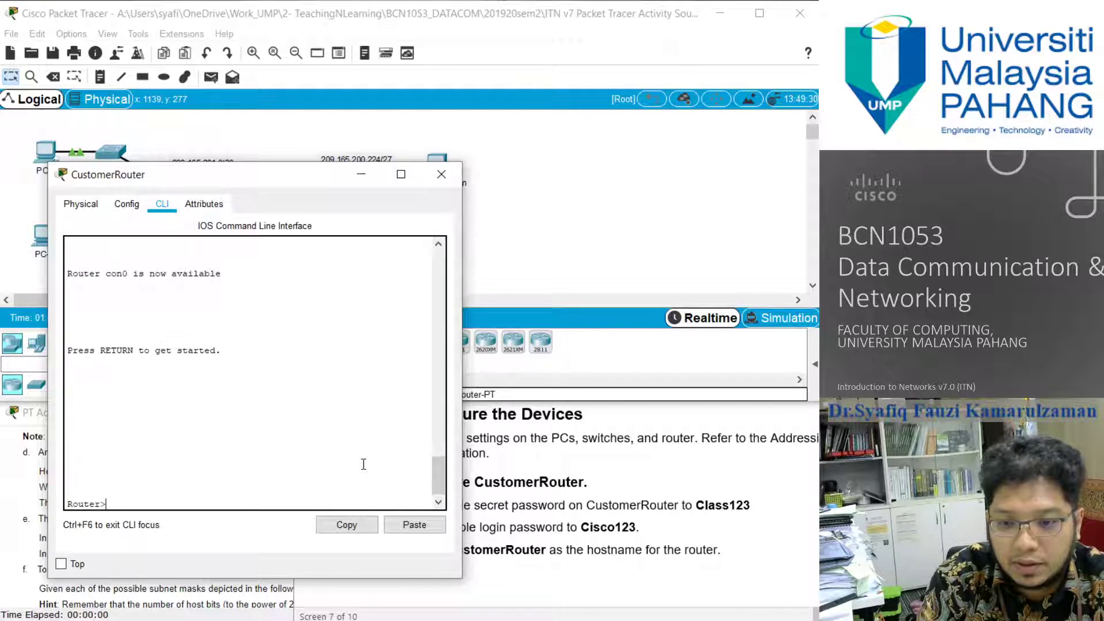
type("enable")
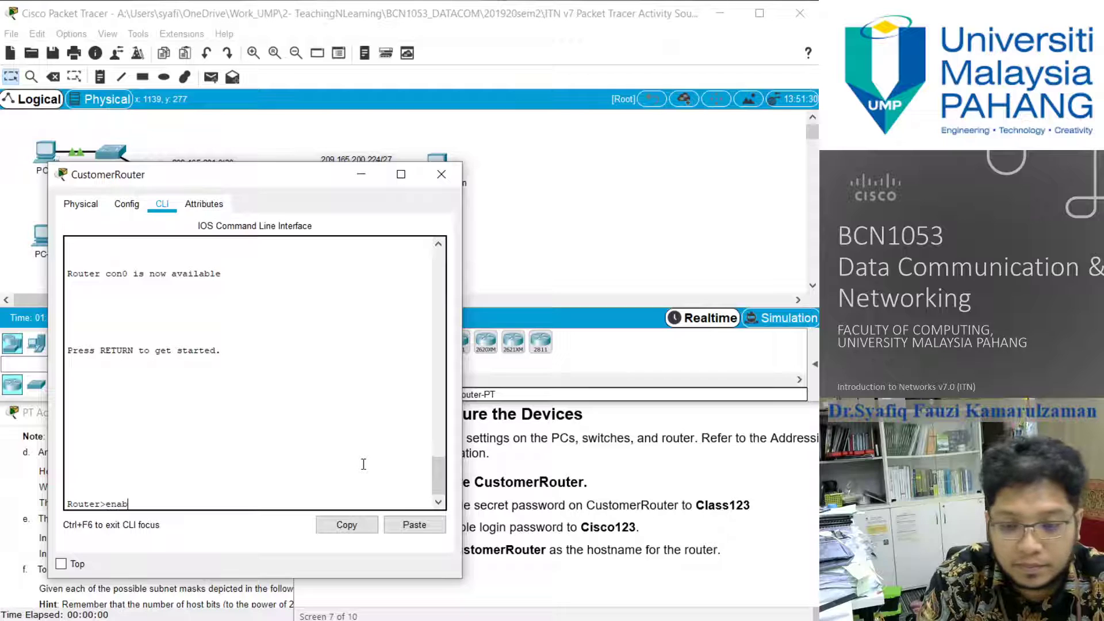
key("Return")
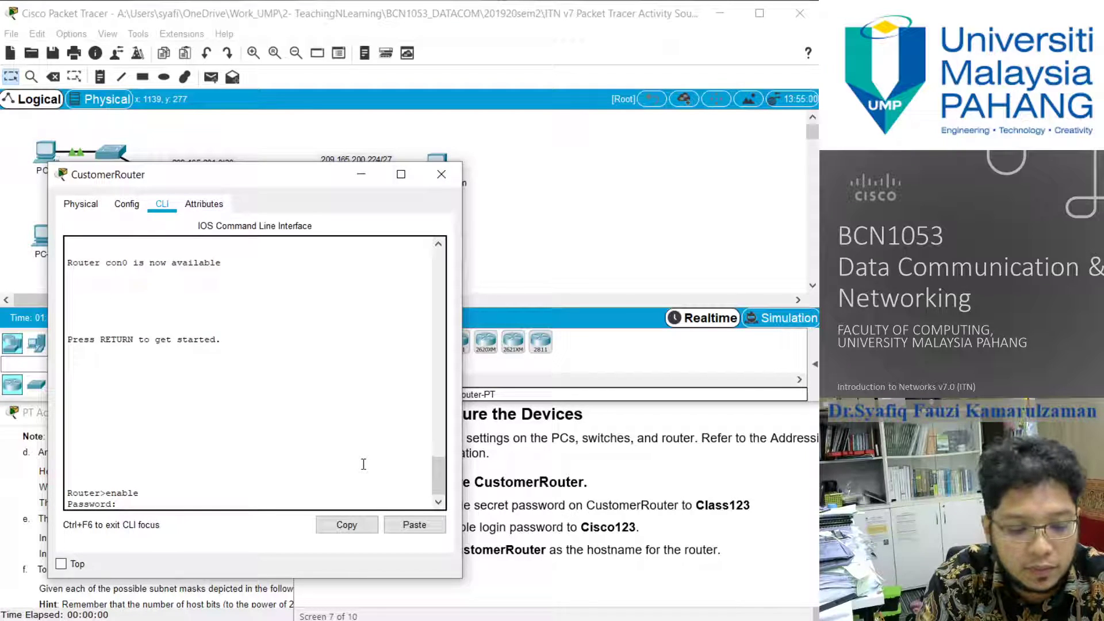
key("Return")
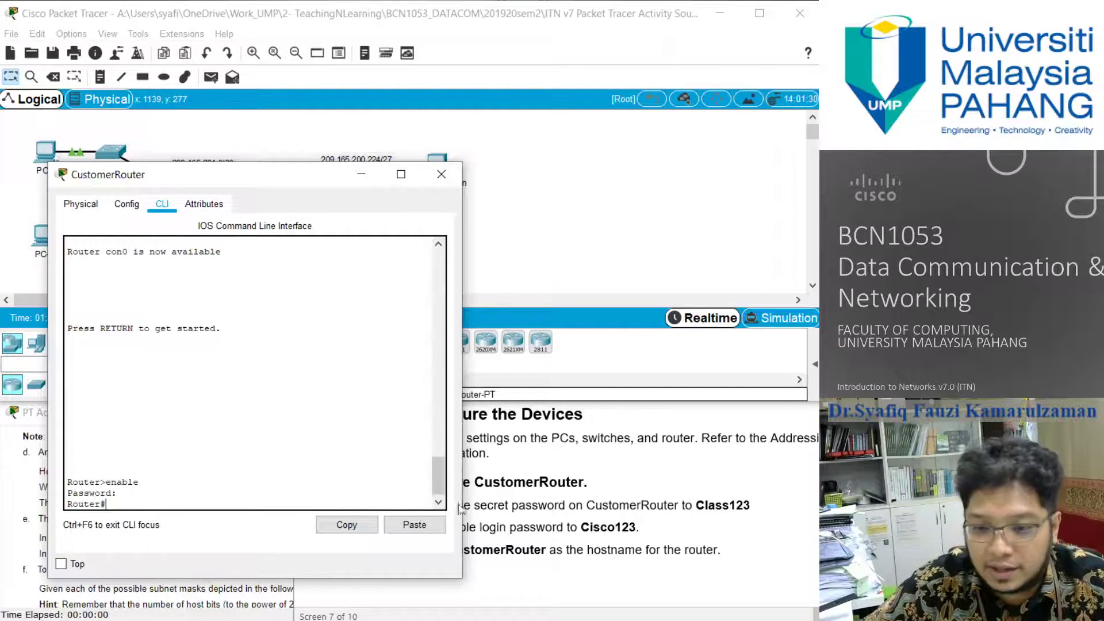
Give line console 0 a password and enable login, after checking the instructions
left_click(599, 517)
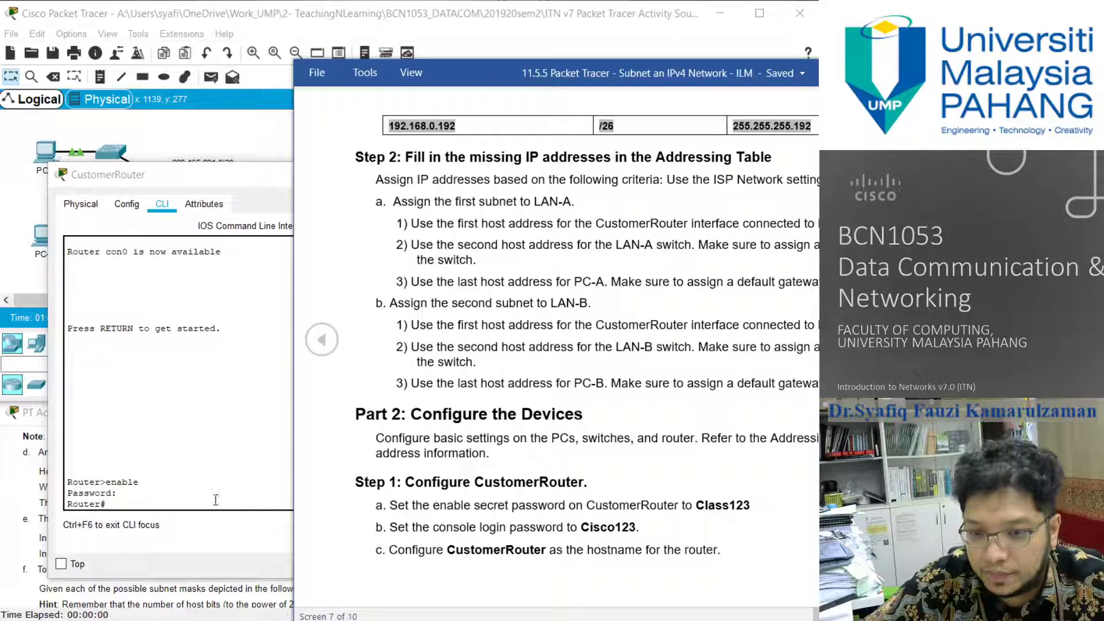
left_click(183, 505)
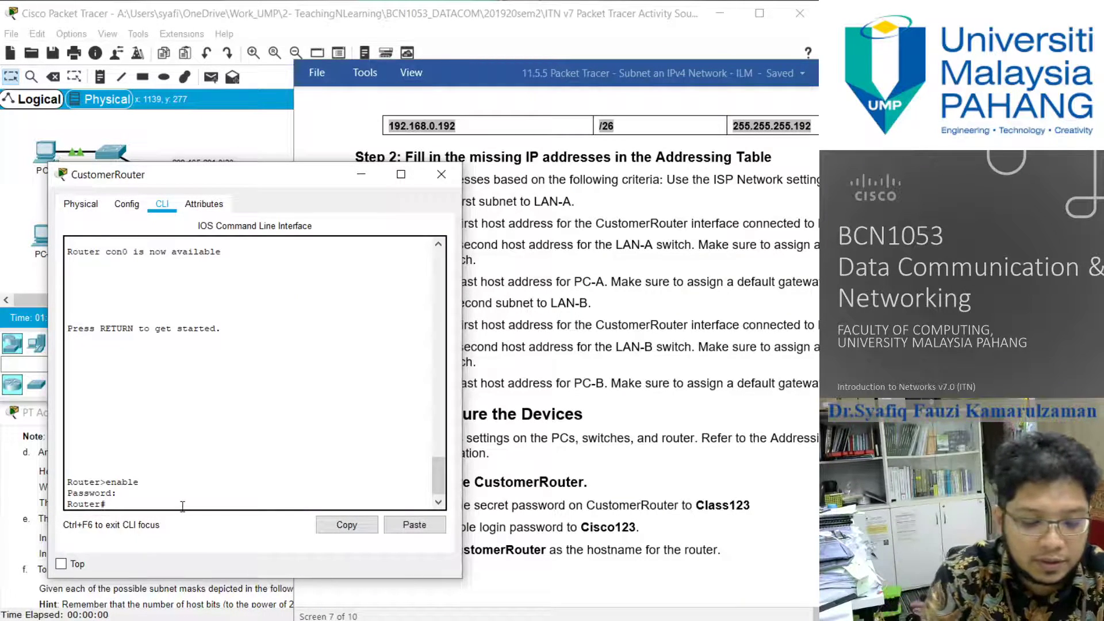
type("configur")
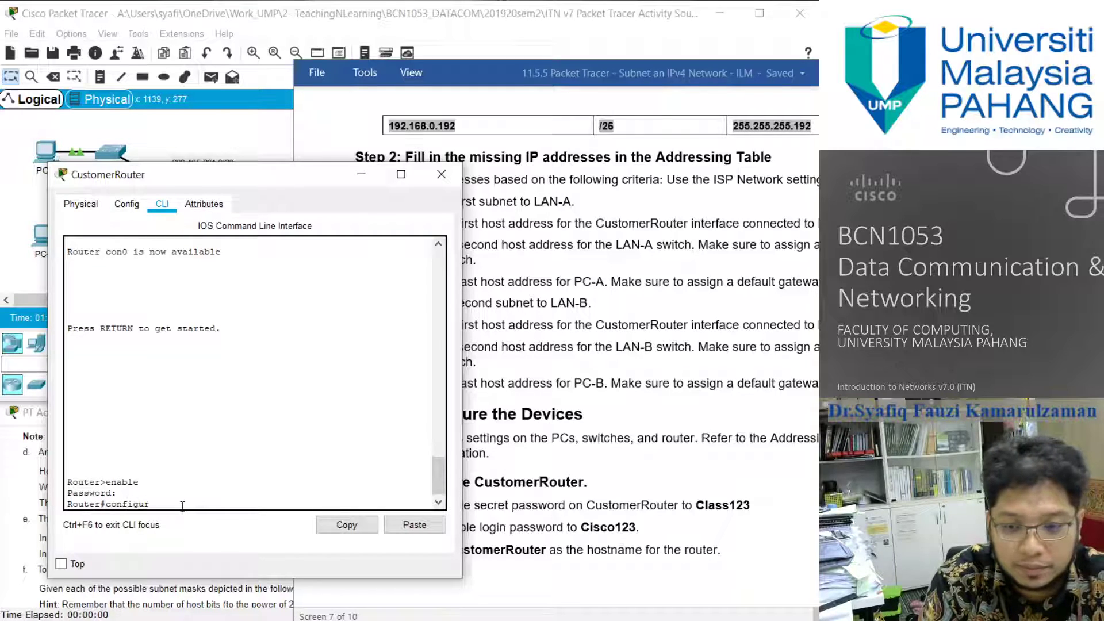
type("e termina")
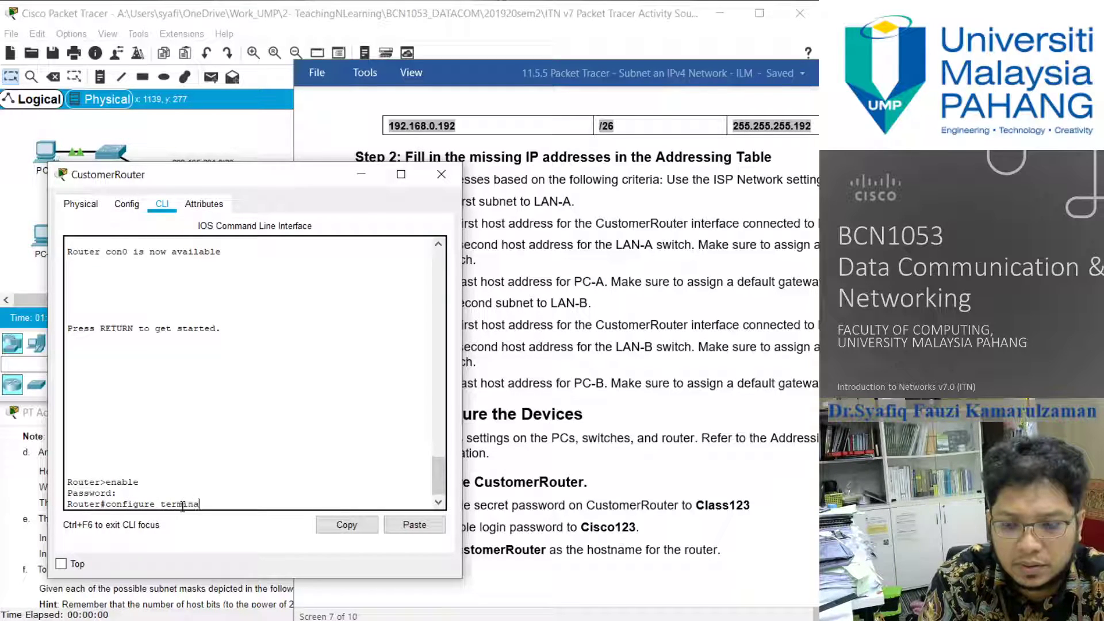
type("l")
key("Return")
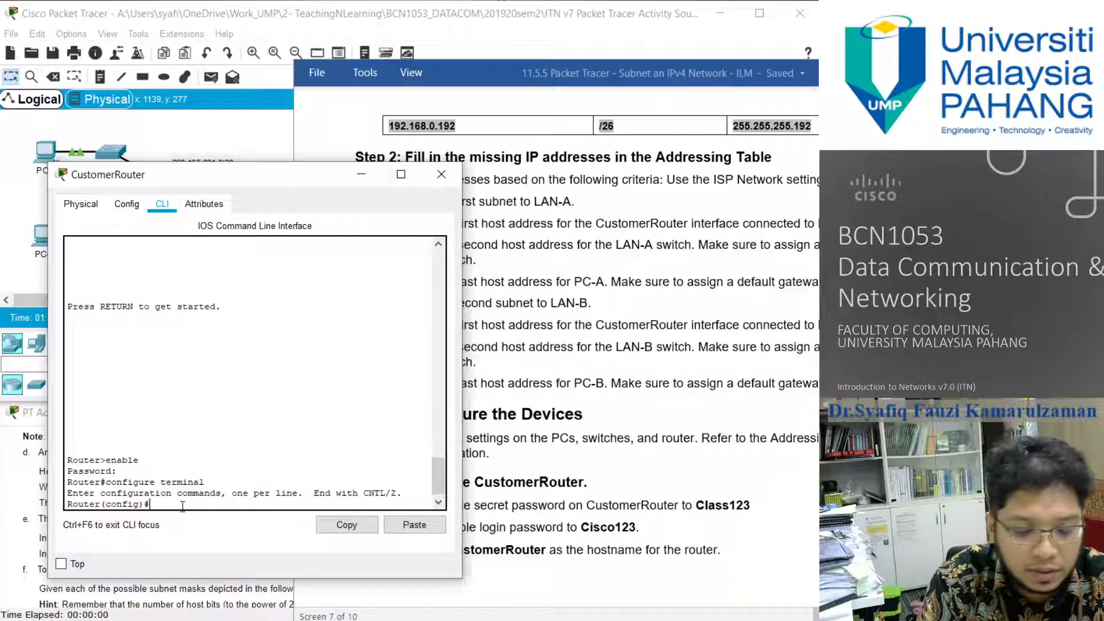
type("line cons")
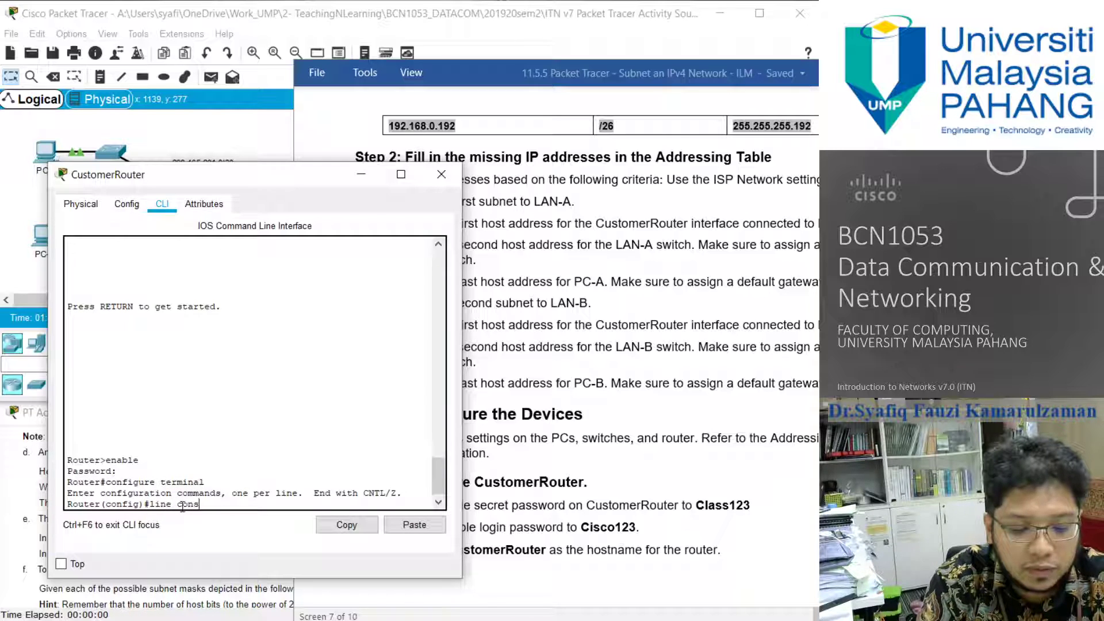
type("ole 0")
key("Return")
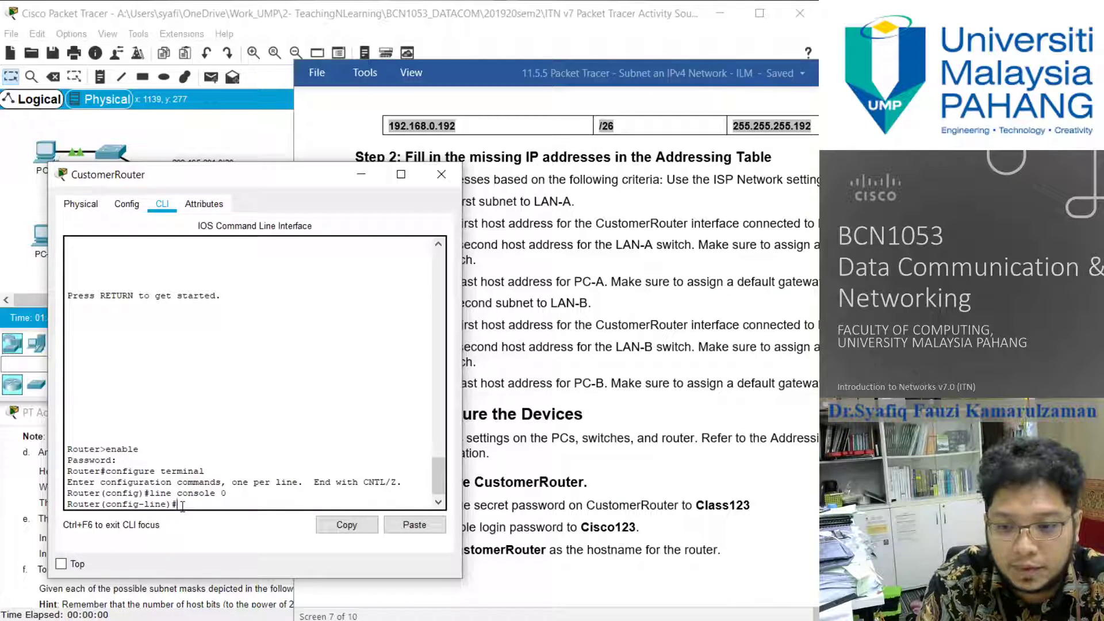
type("p")
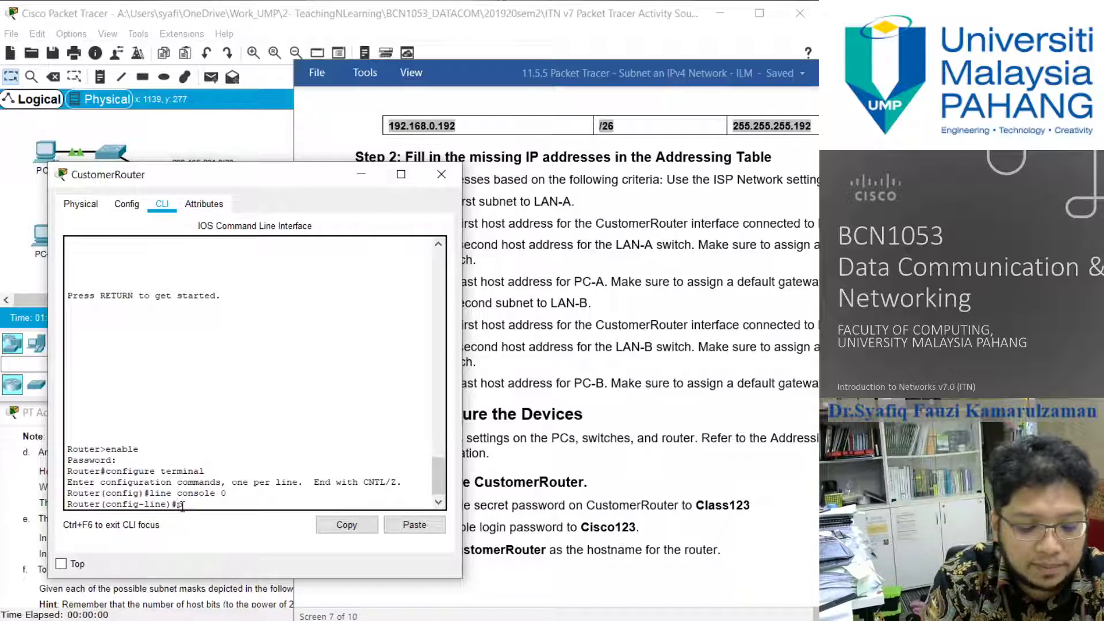
type("assword")
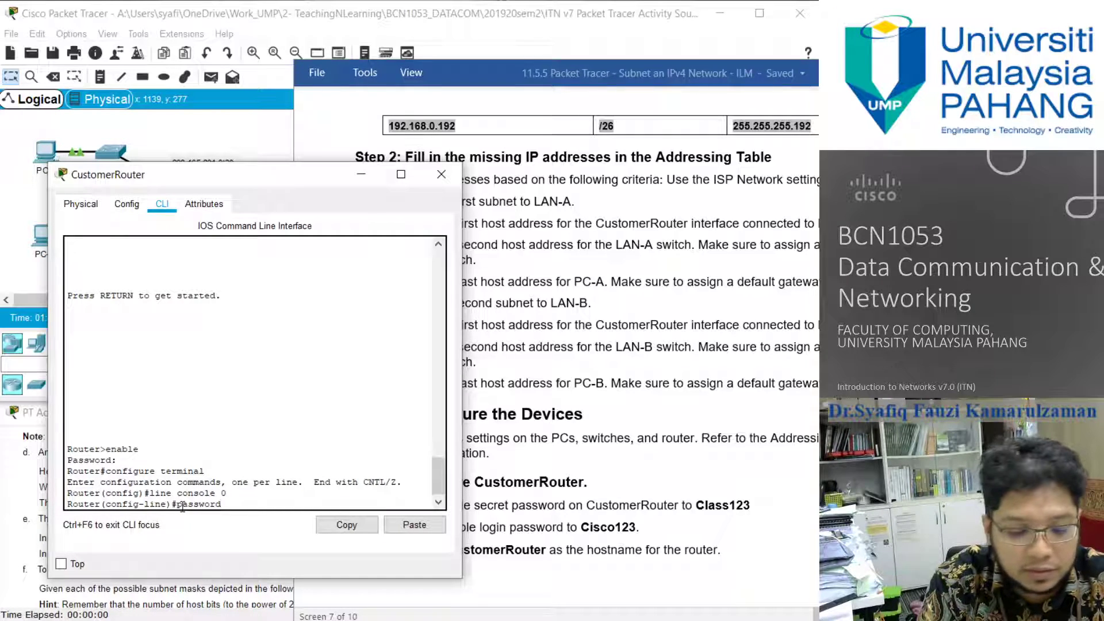
type(" Cisco12")
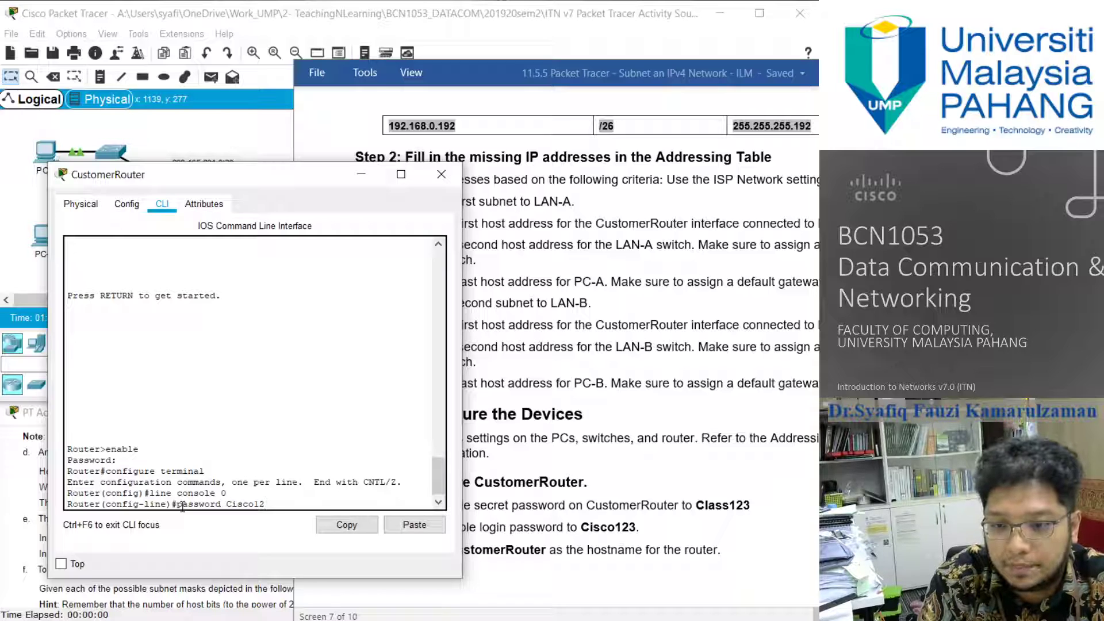
type("3")
key("Return")
type("login")
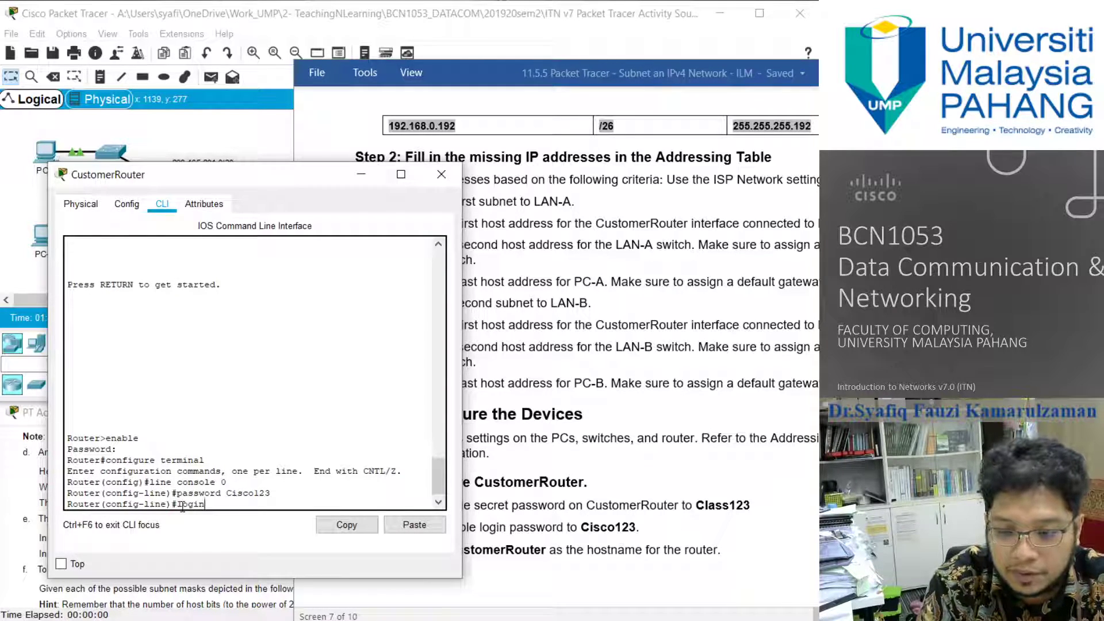
key("Return")
Exit the console line and global configuration, then log out of the router session
type("exit")
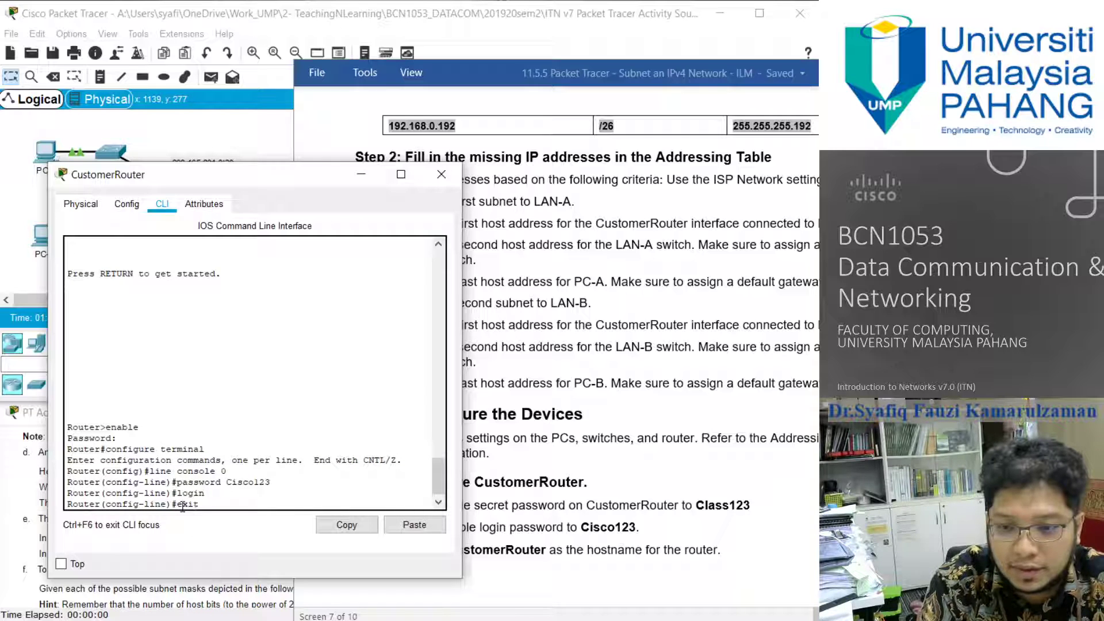
key("Return")
type("exit")
key("Return")
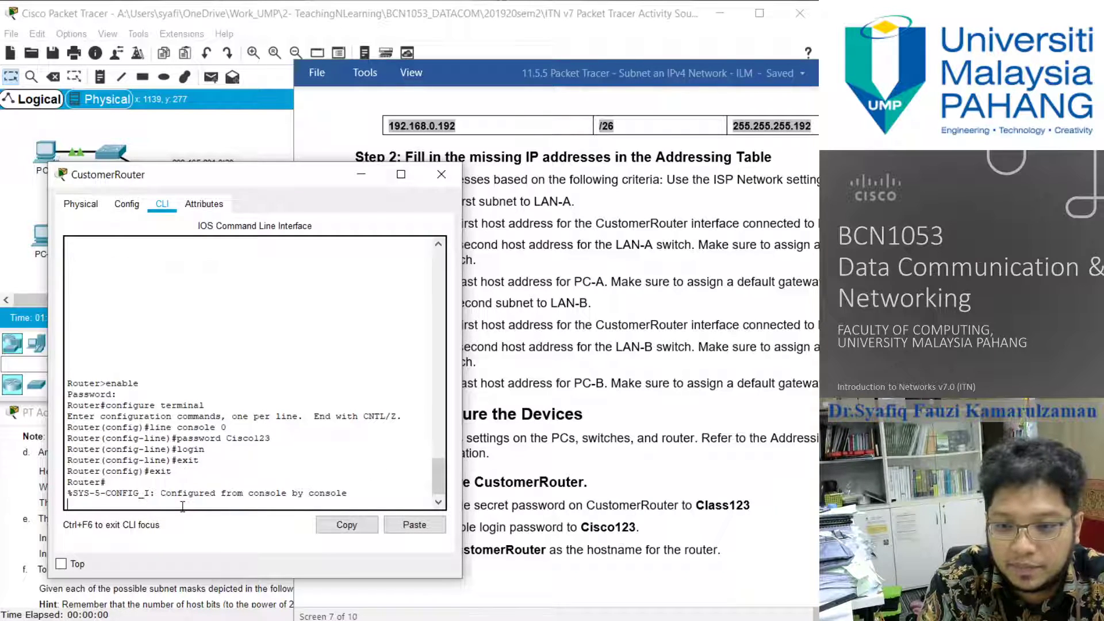
type("exit")
key("Return")
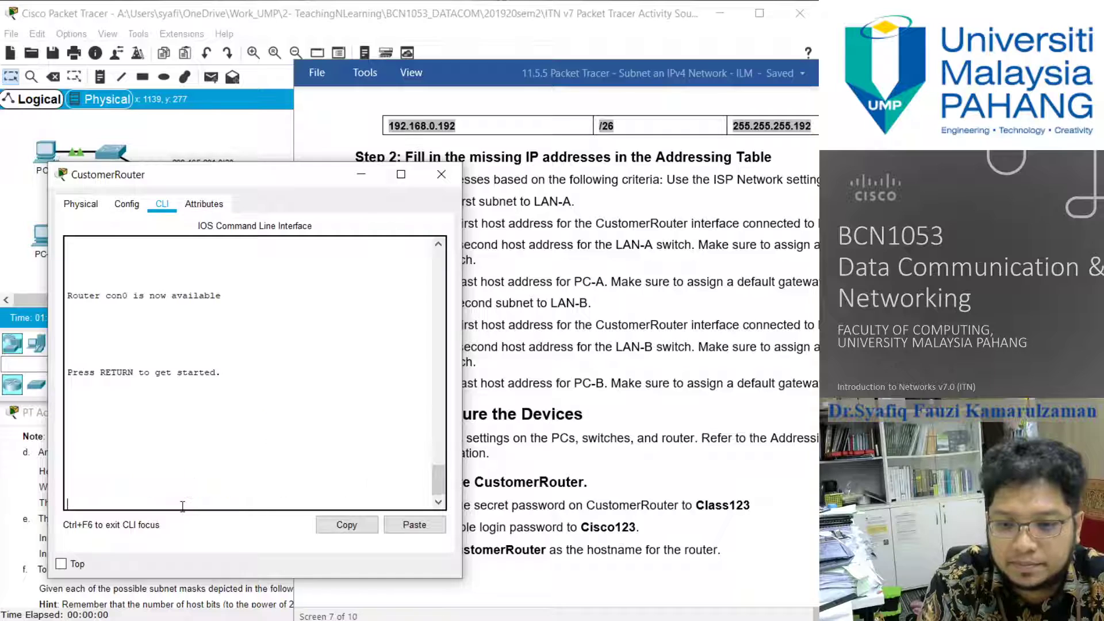
At User Access Verification, enter the console password after one retry to reach the Router> prompt
key("Return")
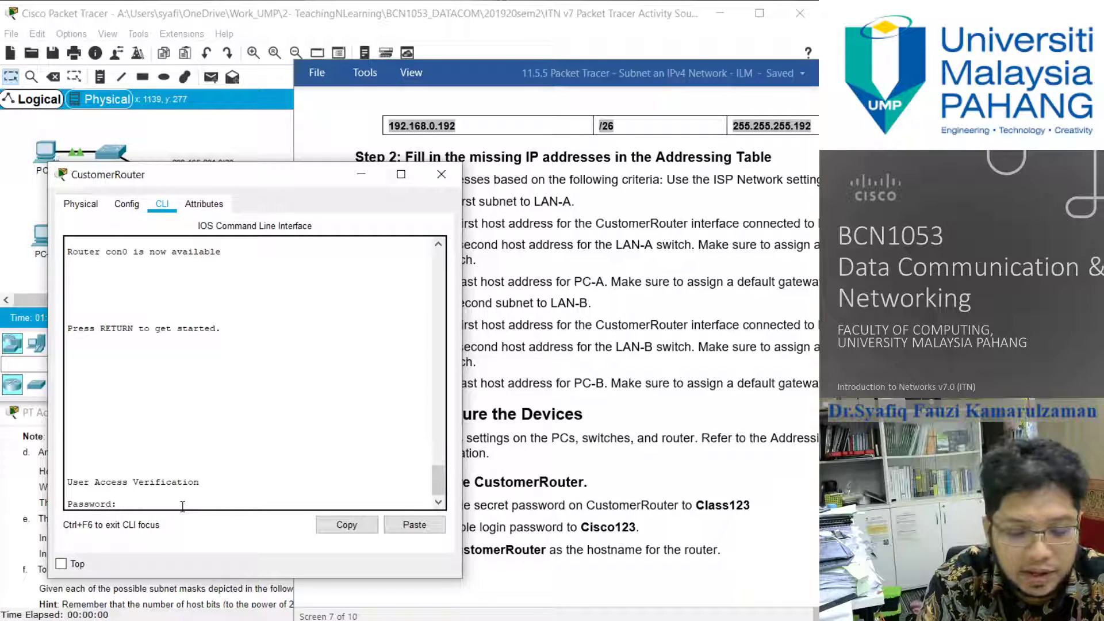
key("Return")
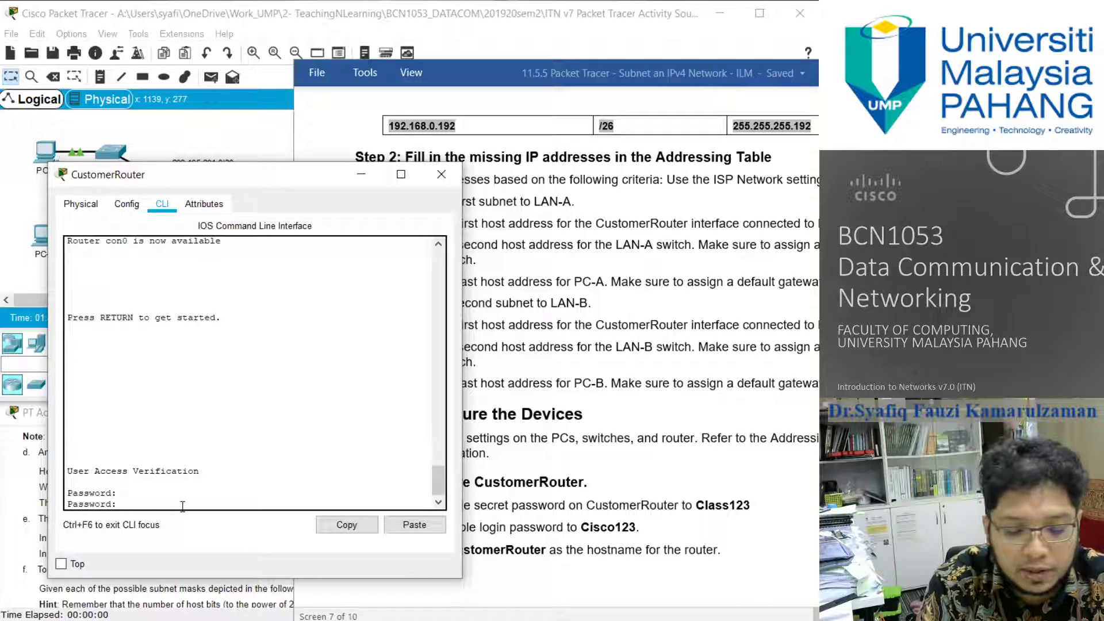
key("Return")
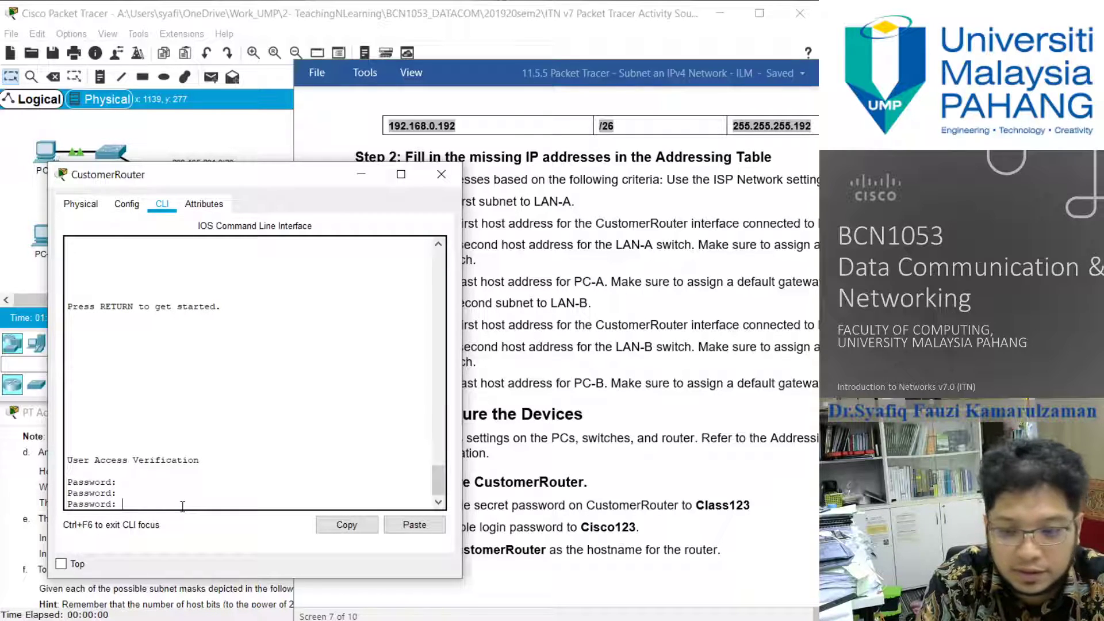
key("Return")
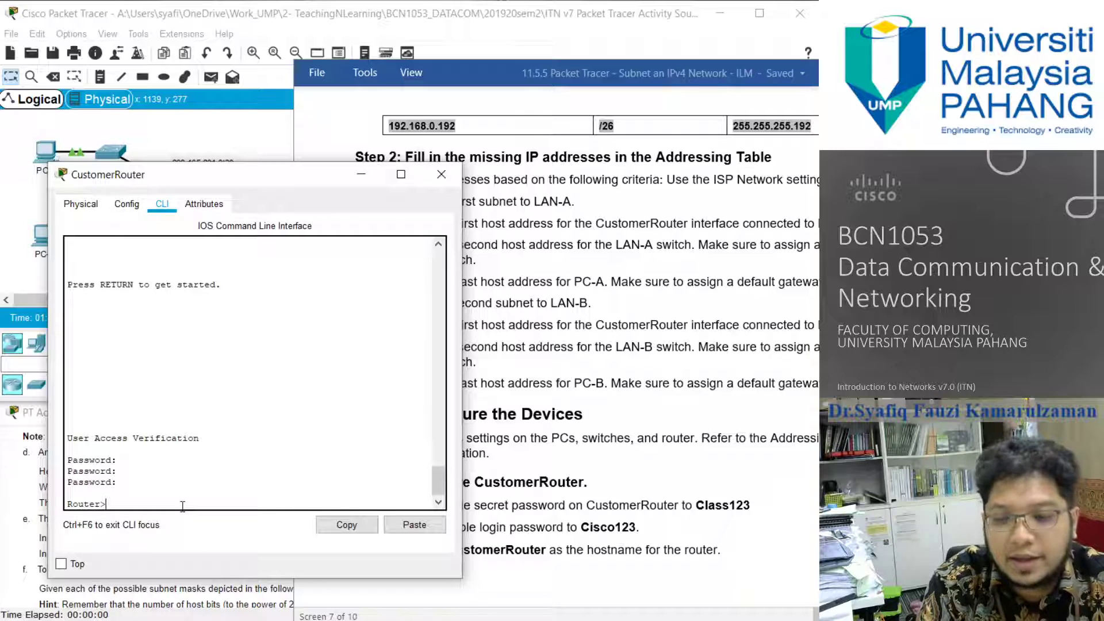
type("e")
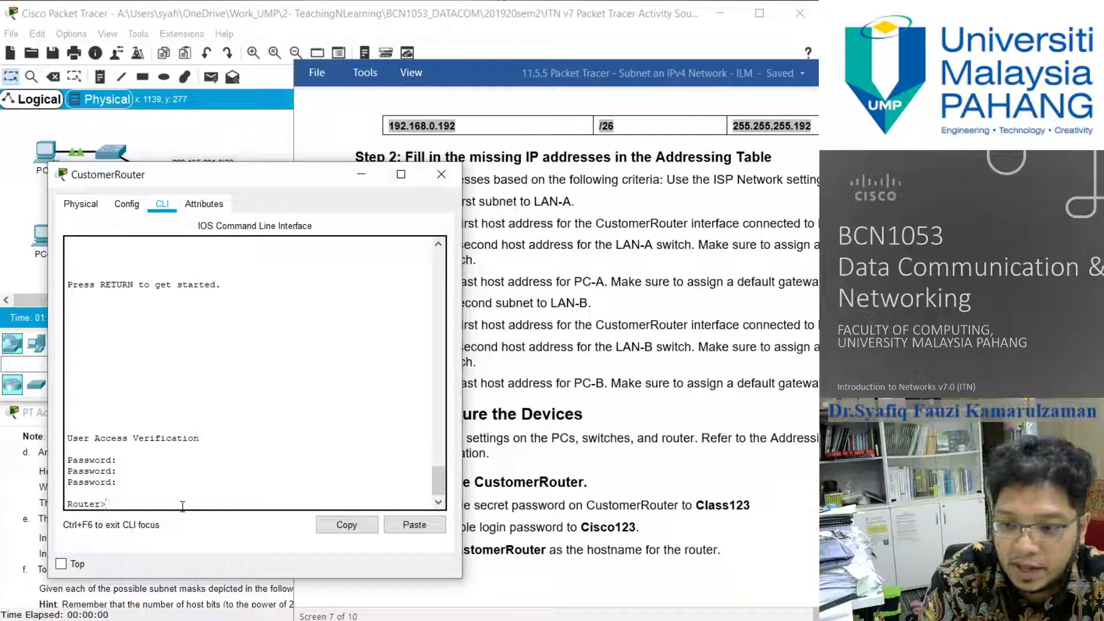
Run enable and supply the enable secret to reach Router#, then check the instructions and return
type("enable")
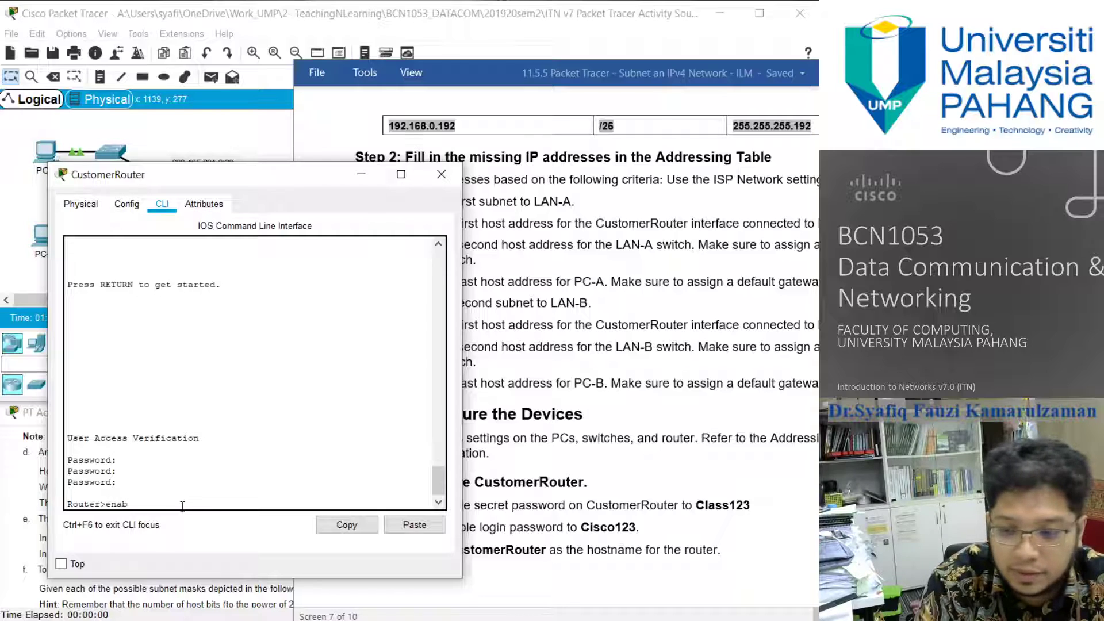
key("Return")
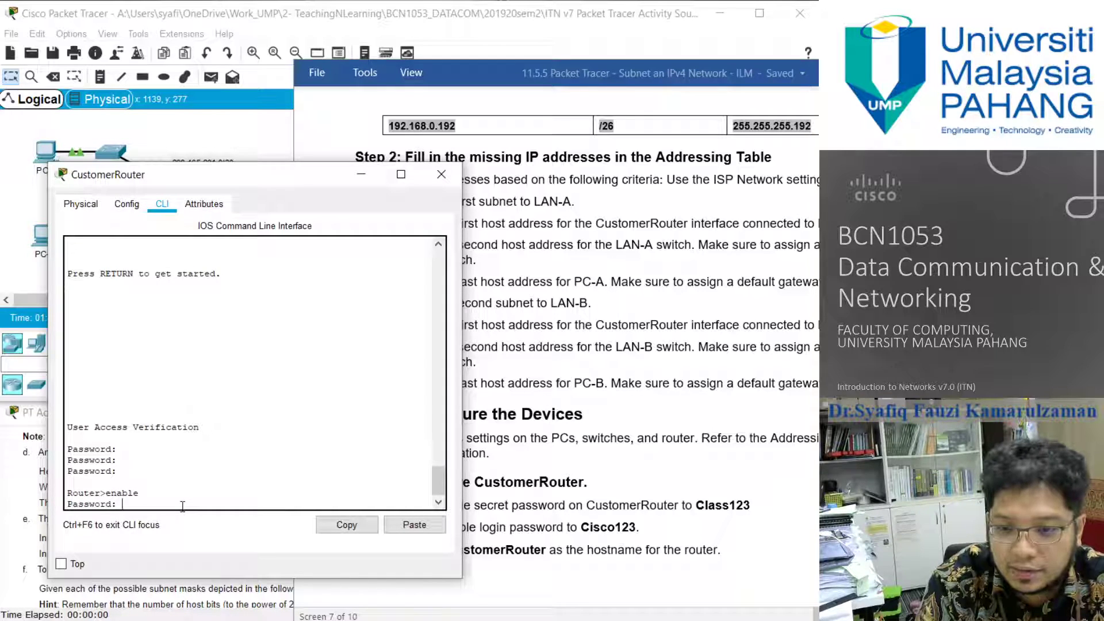
key("Return")
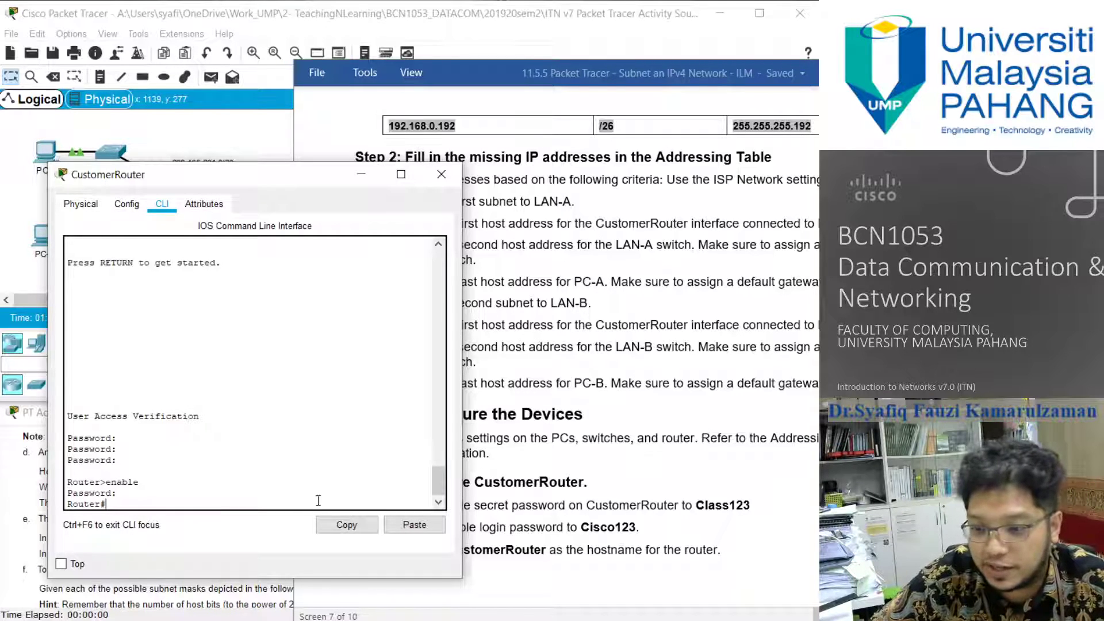
left_click(631, 556)
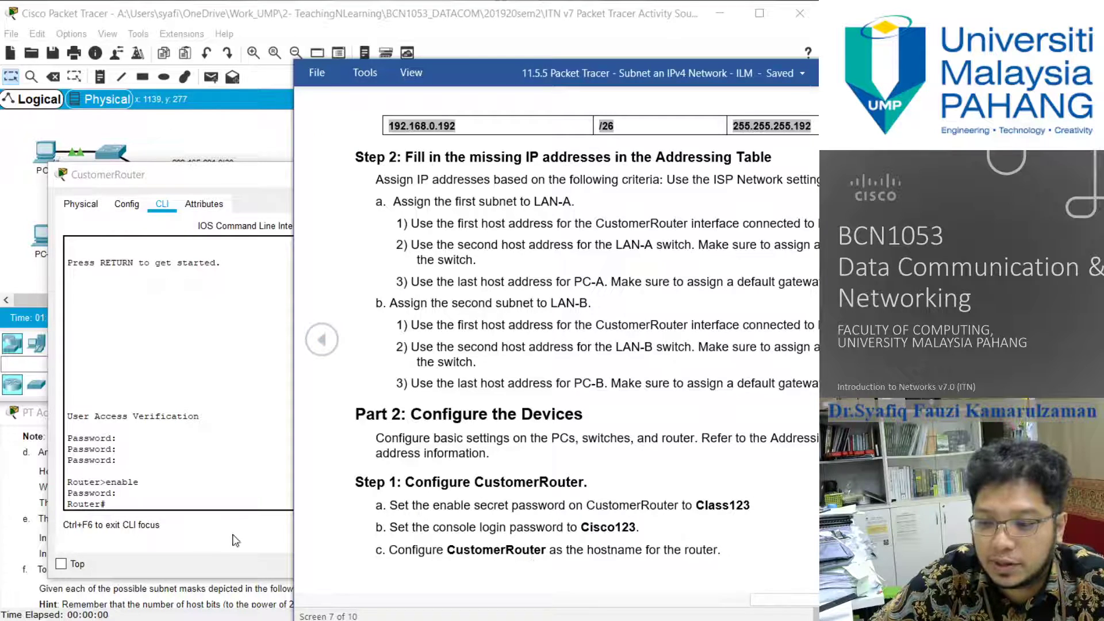
left_click(138, 505)
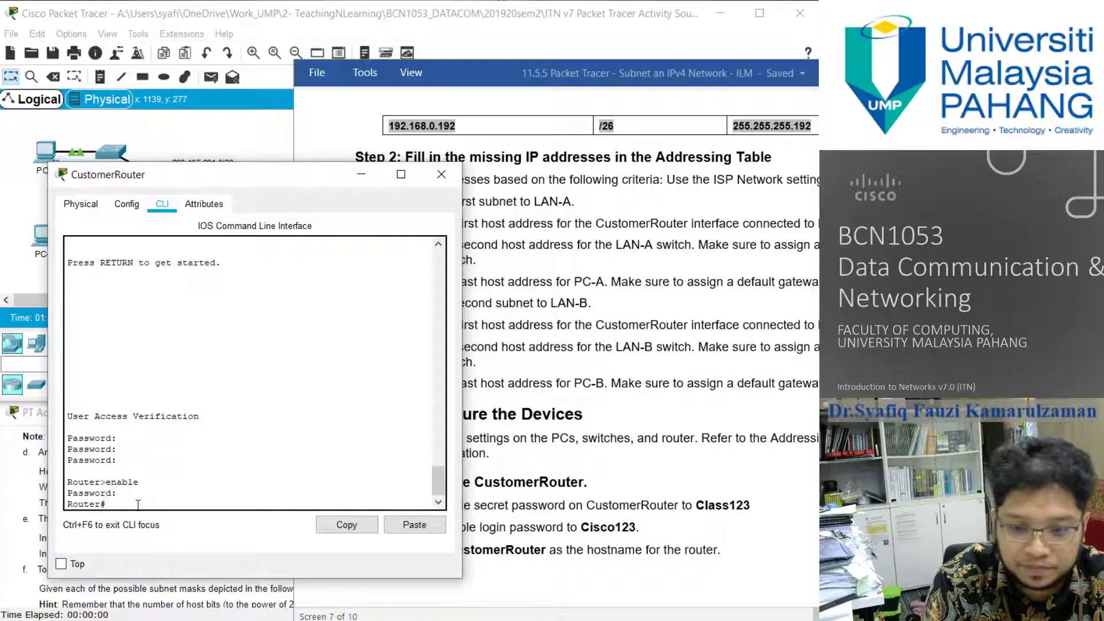
Set the router's hostname to CustomerRouter in global configuration mode
type("hostna")
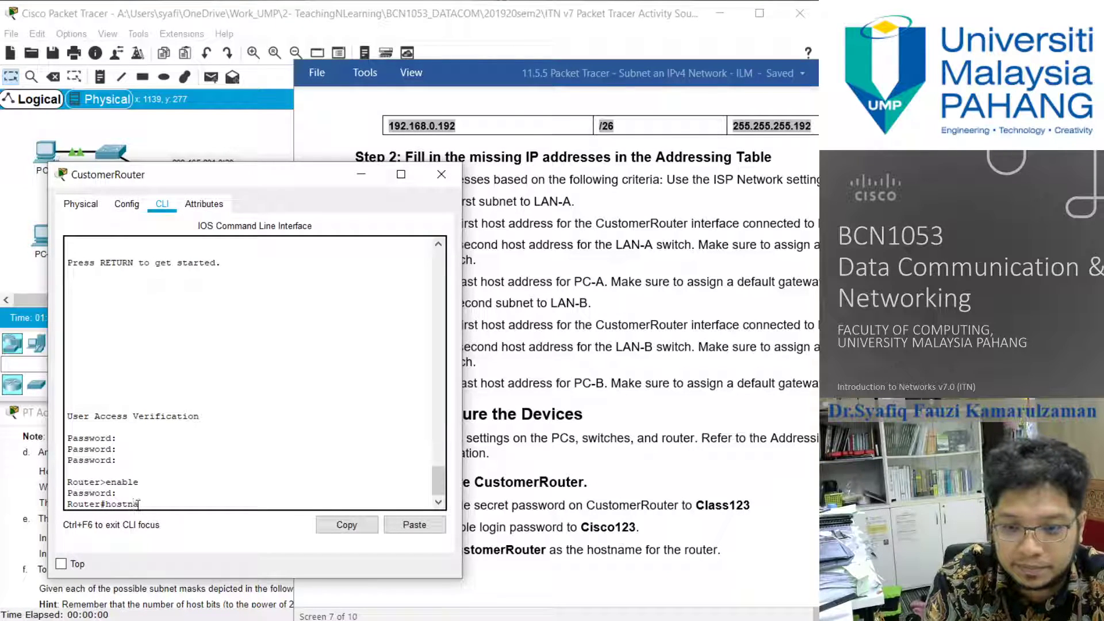
key("BackSpace")
key("BackSpace")
key("BackSpace")
key("BackSpace")
key("BackSpace")
key("BackSpace")
type("c")
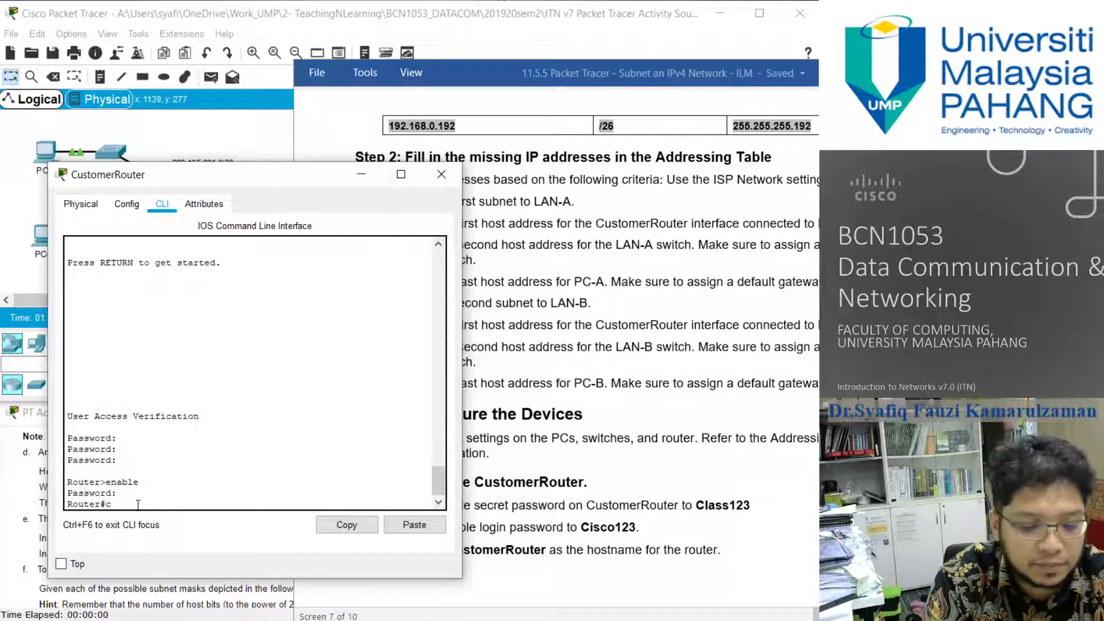
type("onfigure termin")
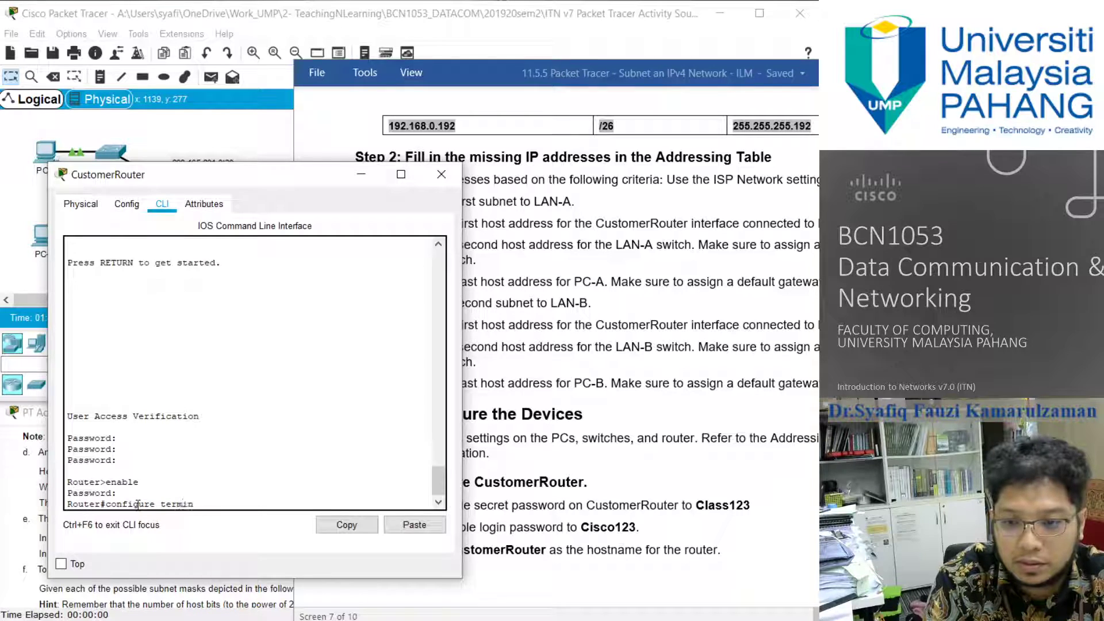
type("al")
key("Return")
type("hostna")
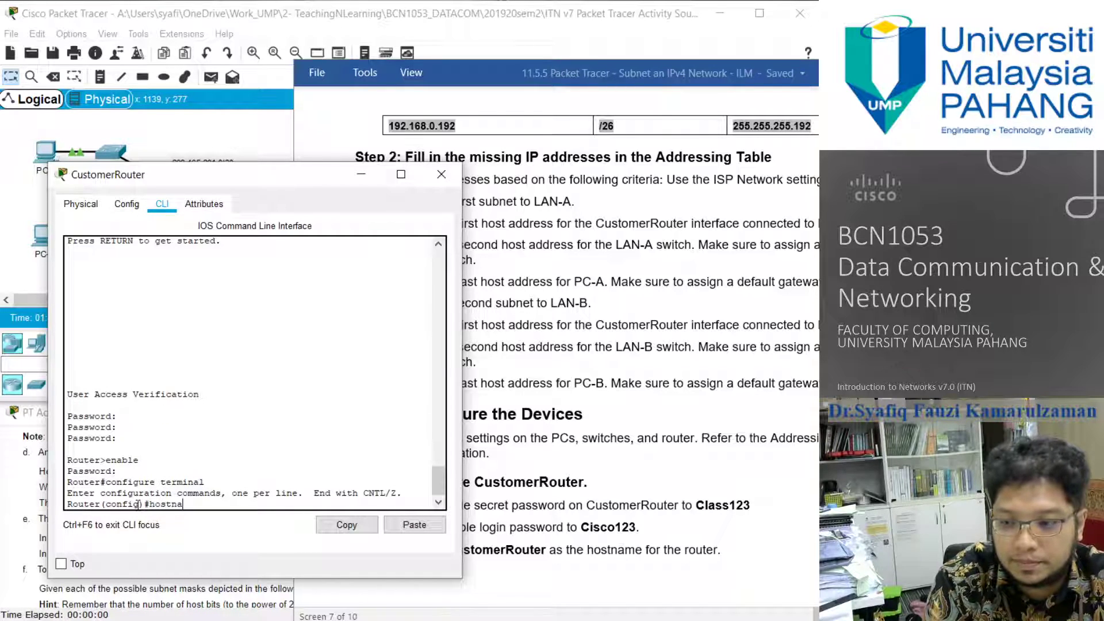
type("me Custom")
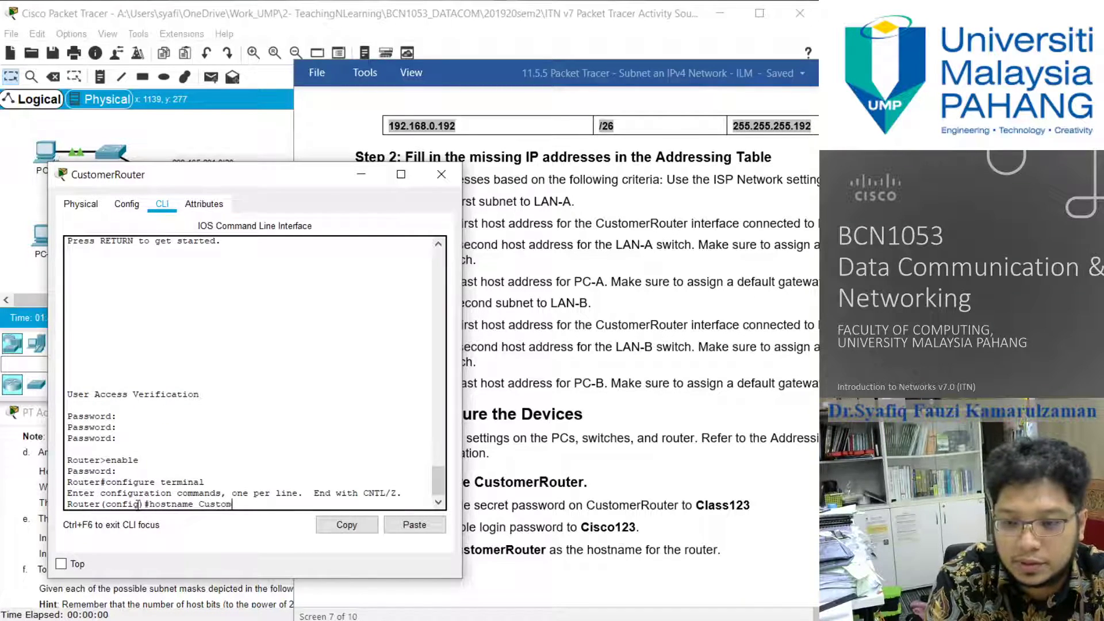
type("erRouter")
key("Return")
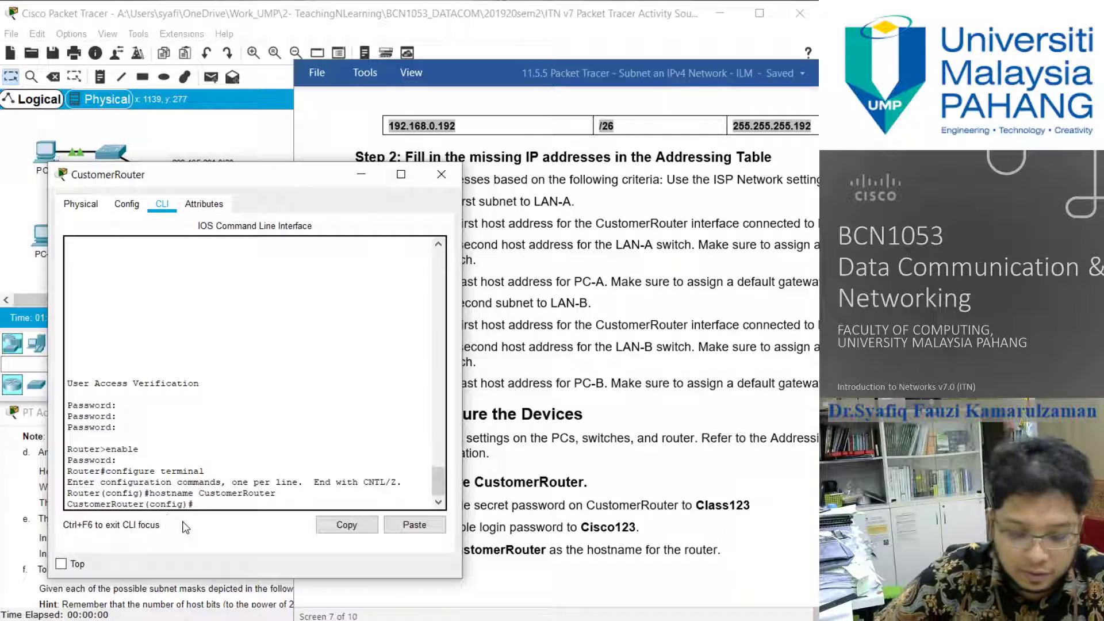
Exit configuration mode and log out of the console session
type("exit")
key("Return")
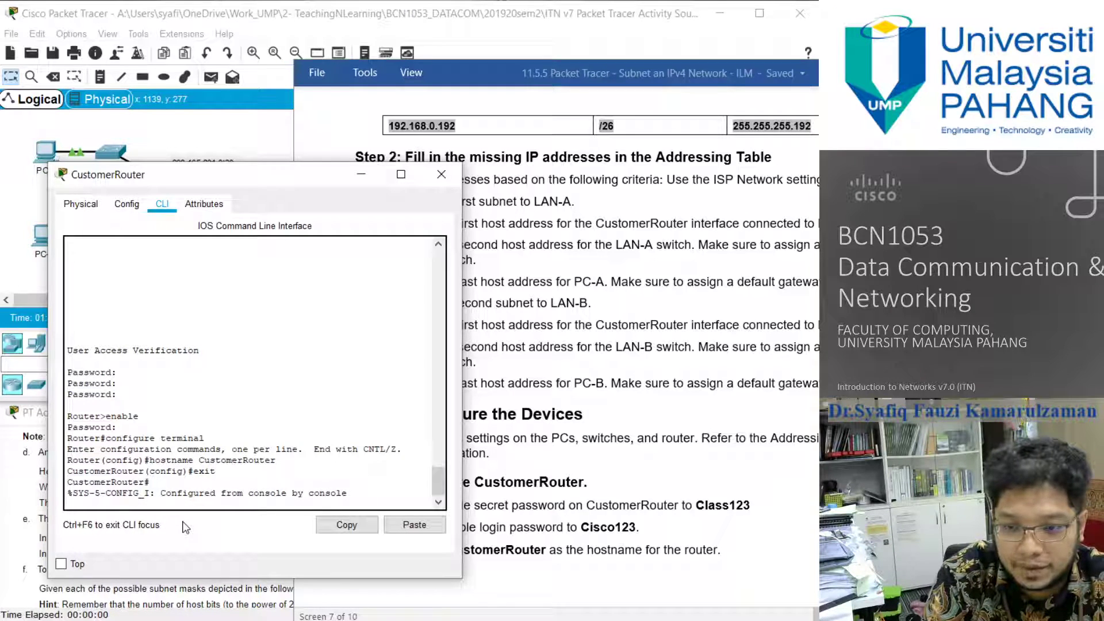
type("exit")
key("Return")
key("Return")
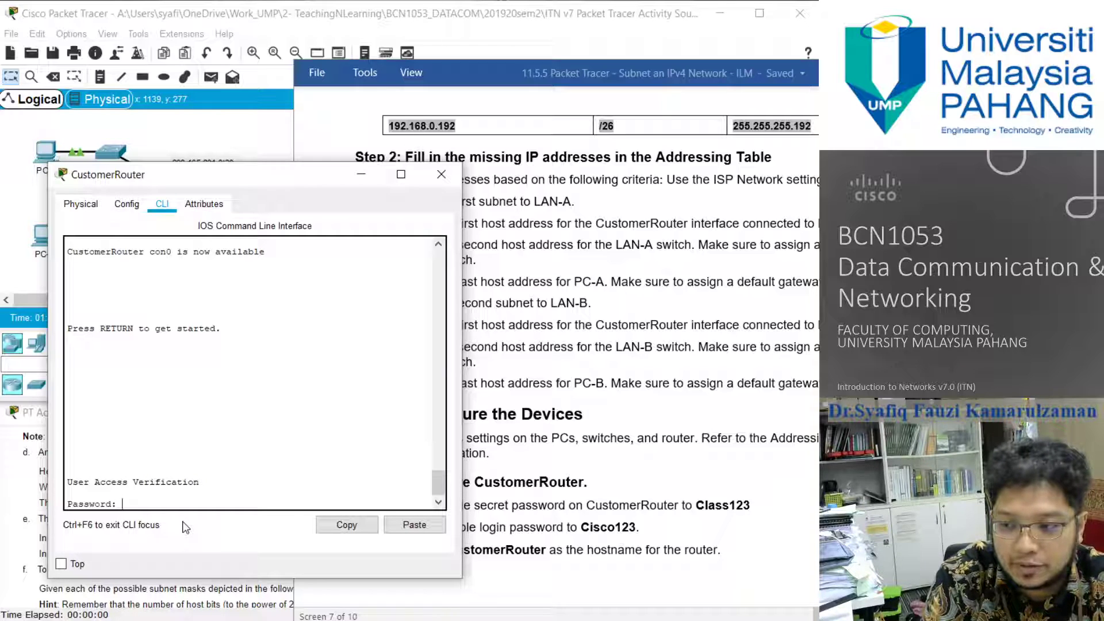
Log in with the console password, then enter the enable secret to reach CustomerRouter#
key("Return")
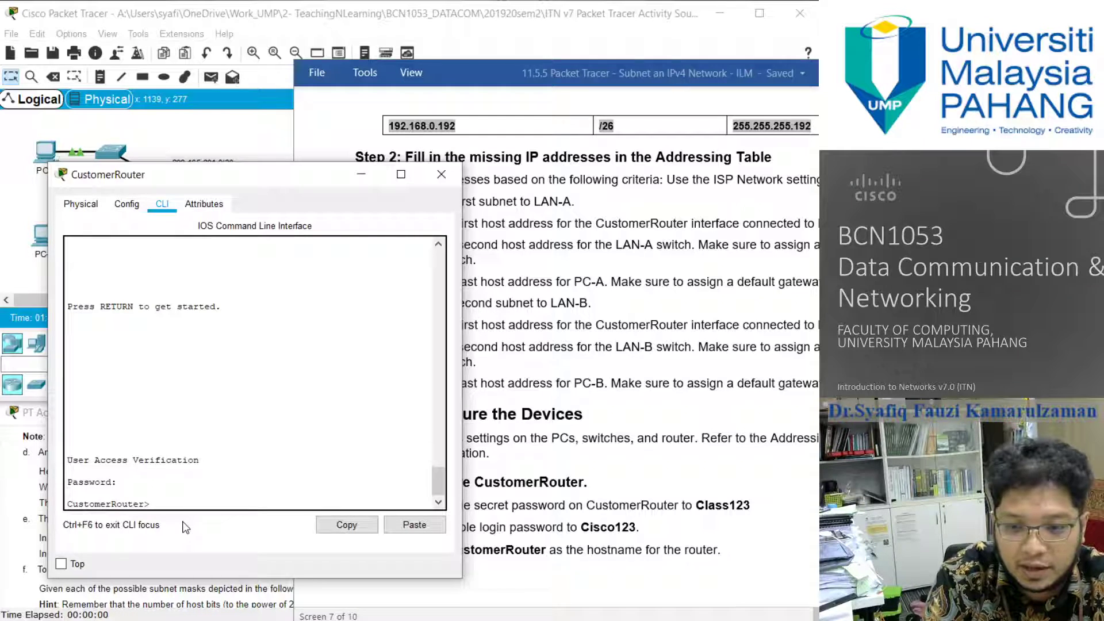
type("enable")
key("Return")
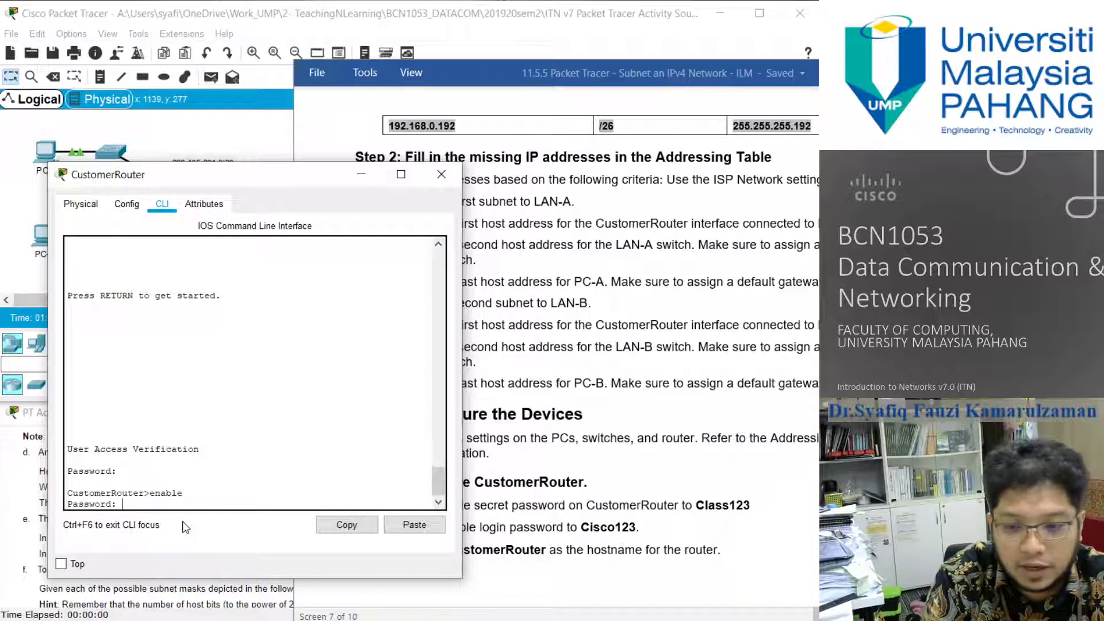
key("Return")
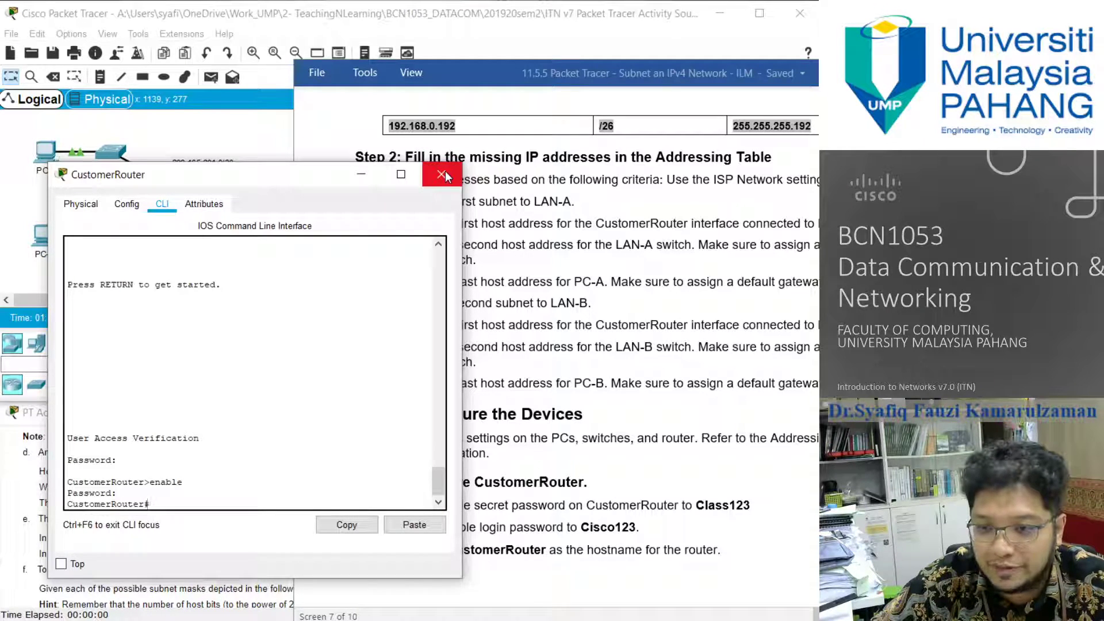
left_click(631, 318)
Scroll the instructions to the Device Configs screen and shift them right beside the router console
scroll(631, 318, "down", 5)
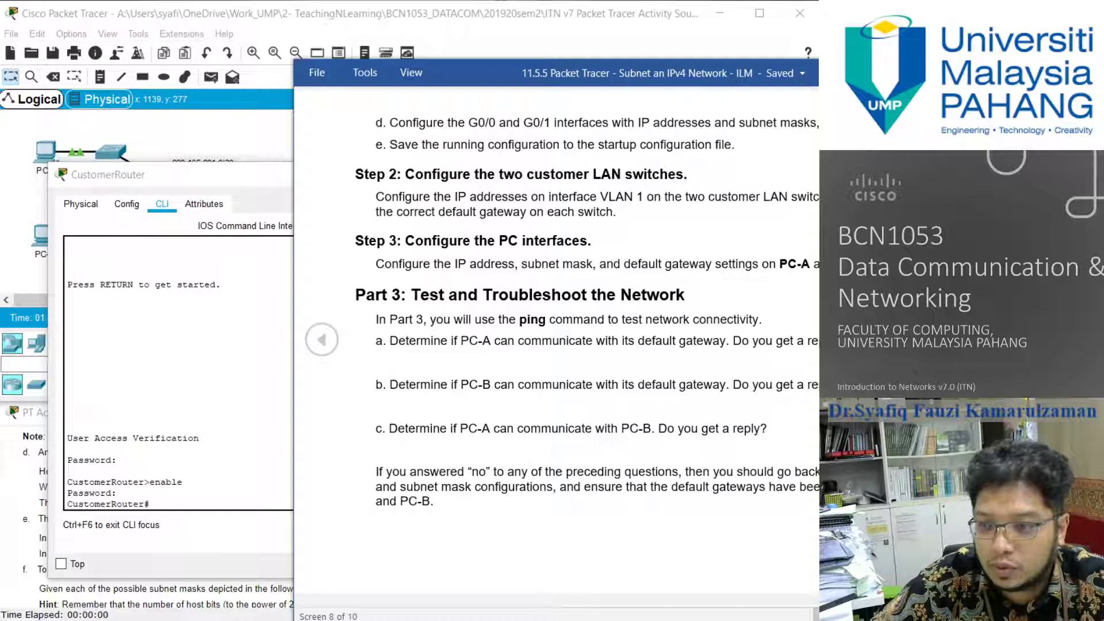
scroll(556, 339, "down", 10)
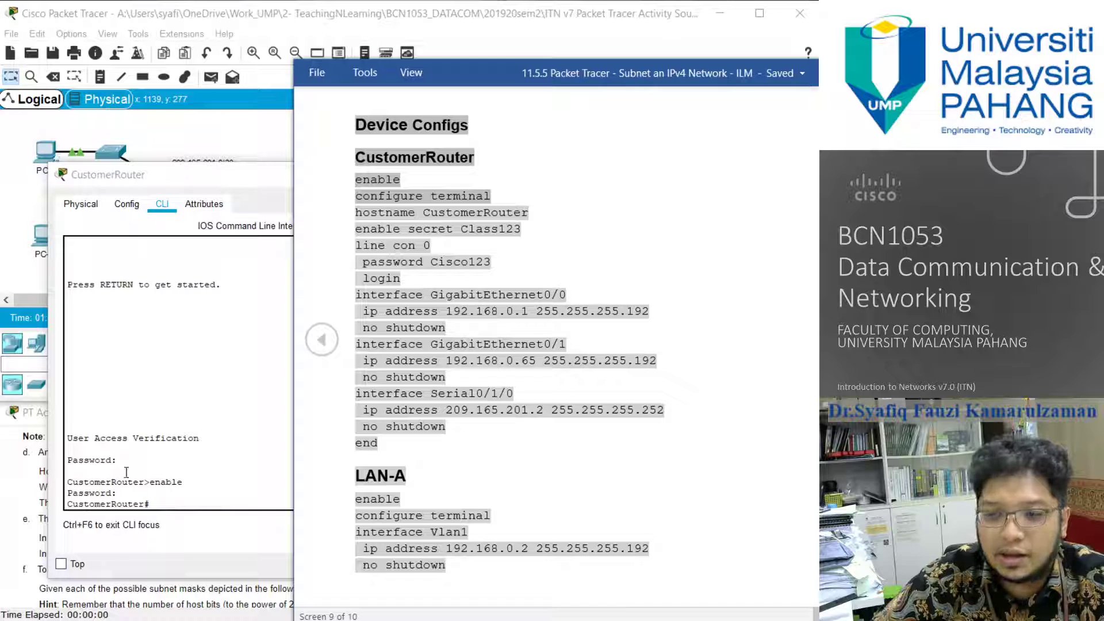
left_click(169, 506)
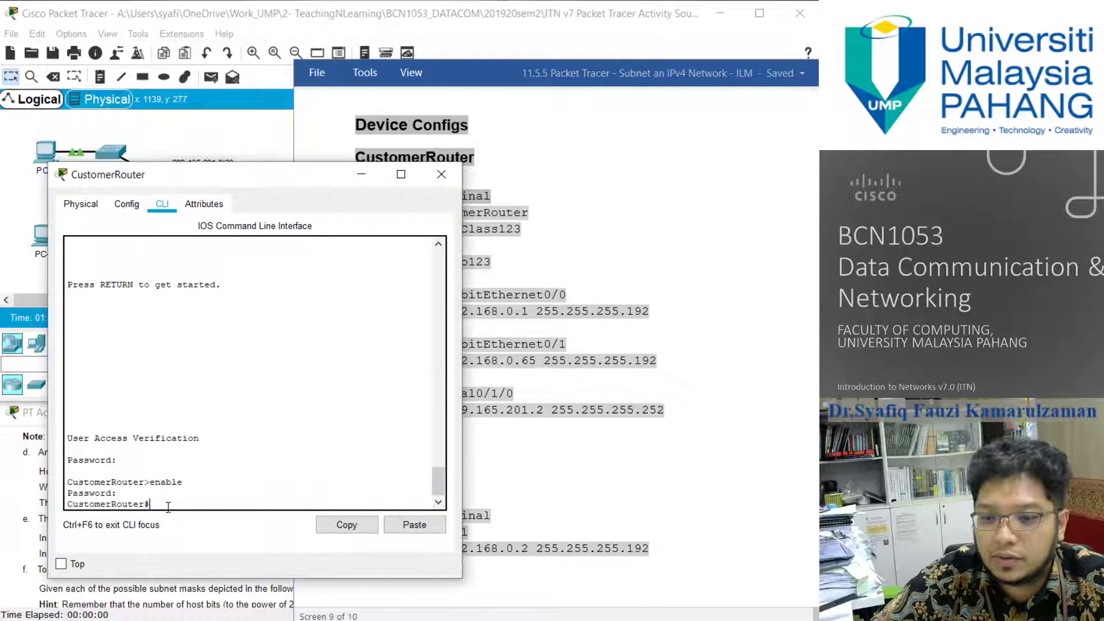
left_click(526, 74)
left_click_drag(526, 74, 735, 67)
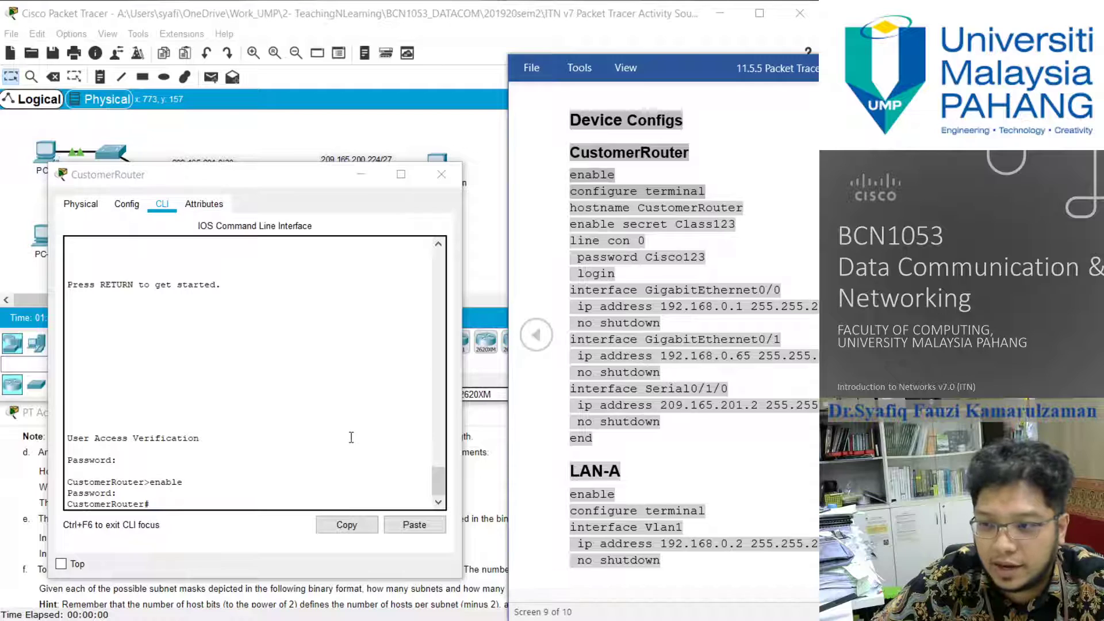
left_click(192, 501)
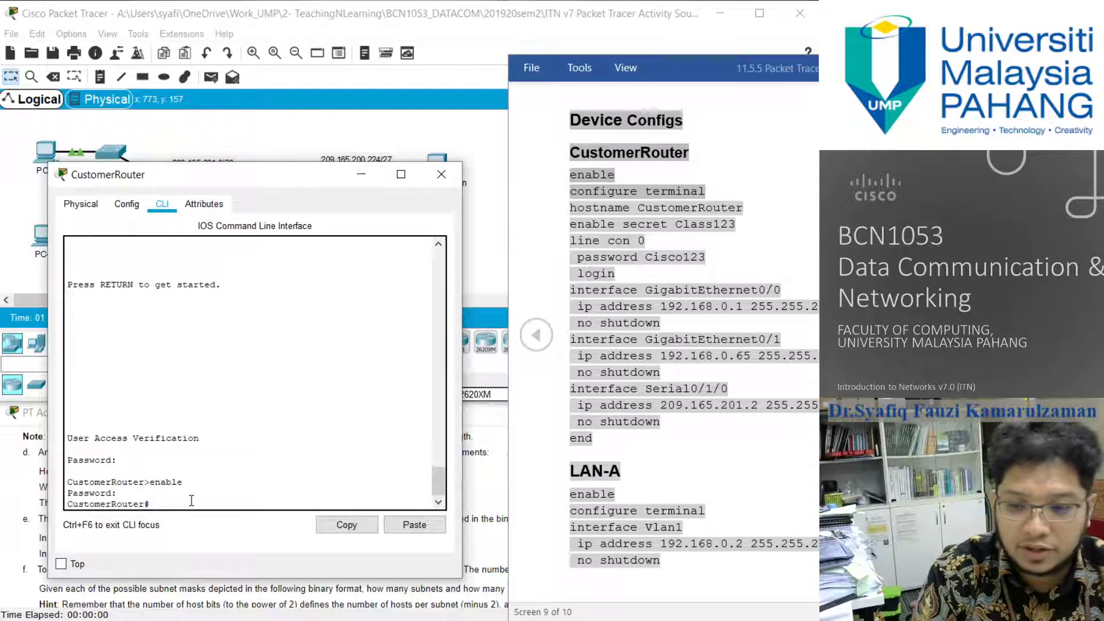
Enter enable and configure terminal to reach CustomerRouter(config)#, rearranging windows to show Device Configs
type("enable")
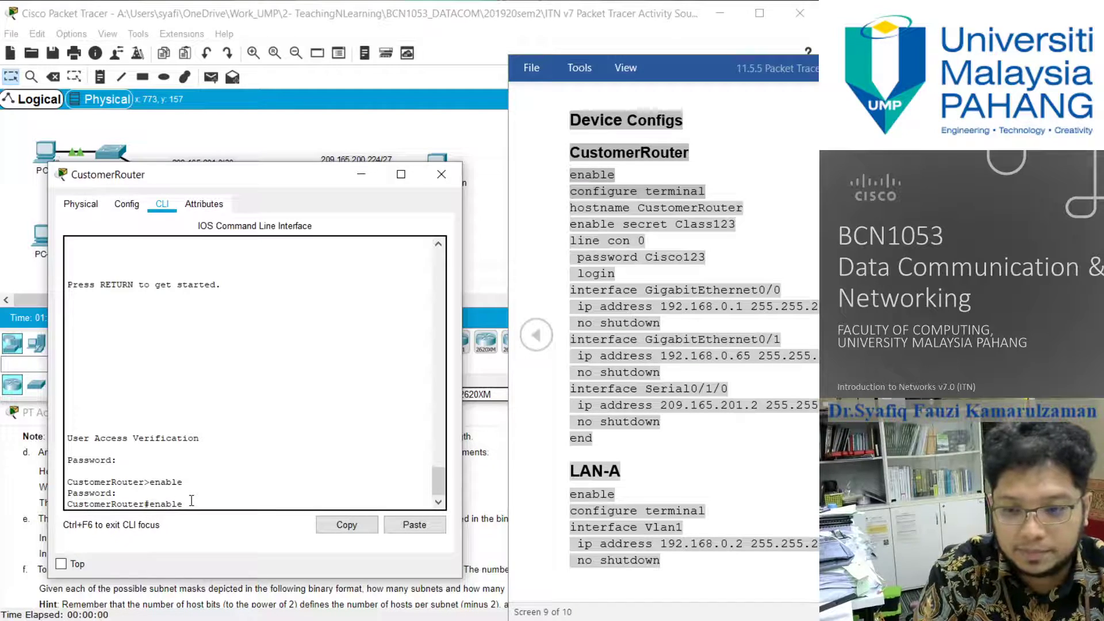
key("Return")
type("co")
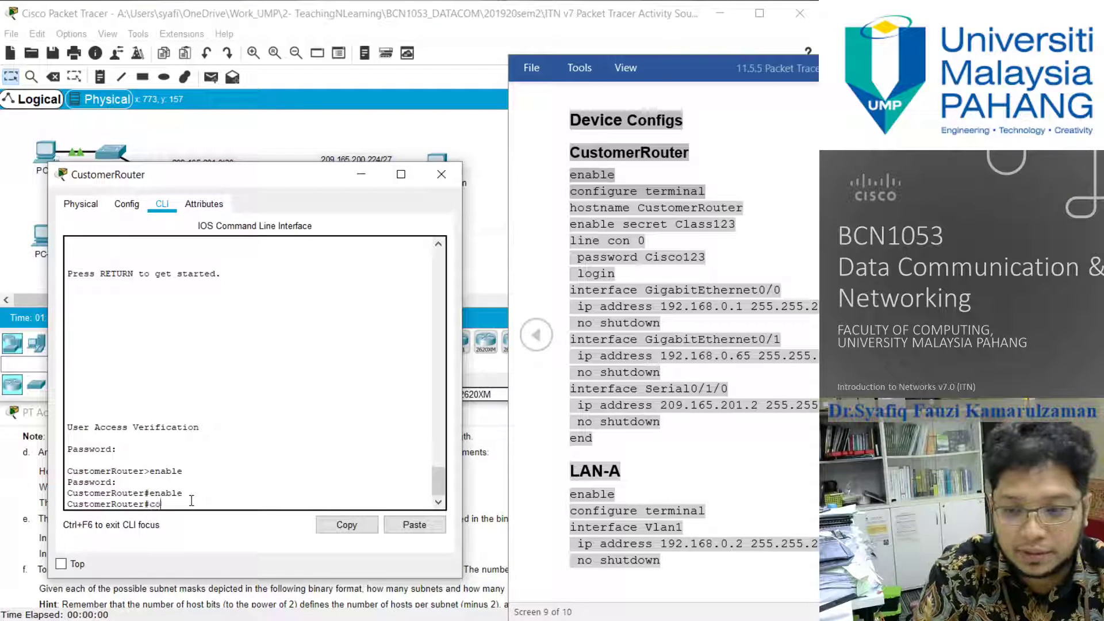
type("nfigure terminal")
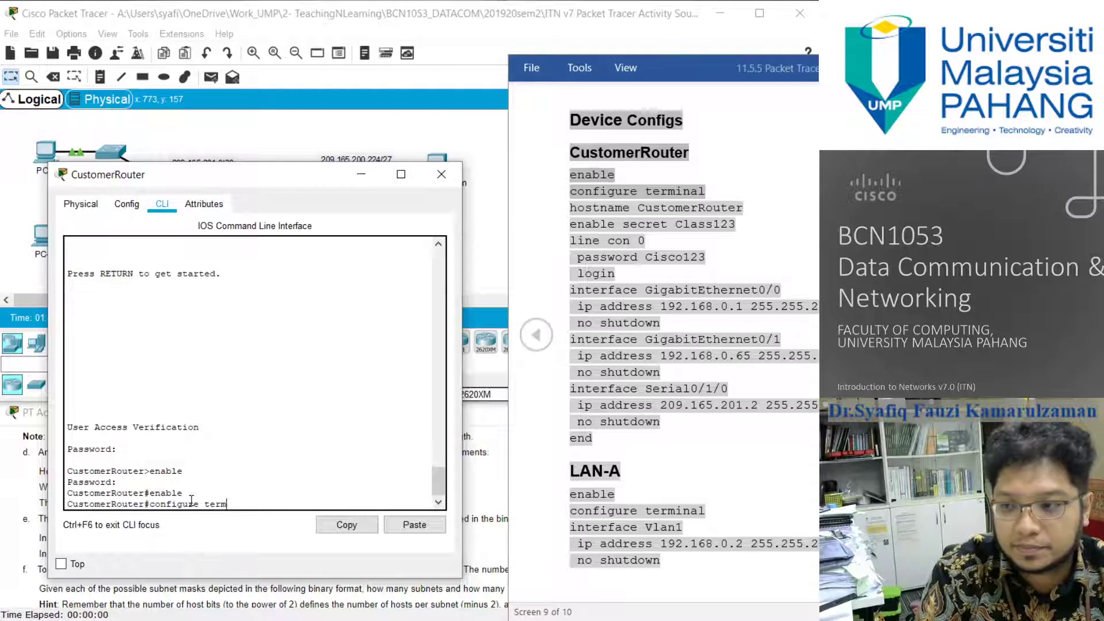
key("Return")
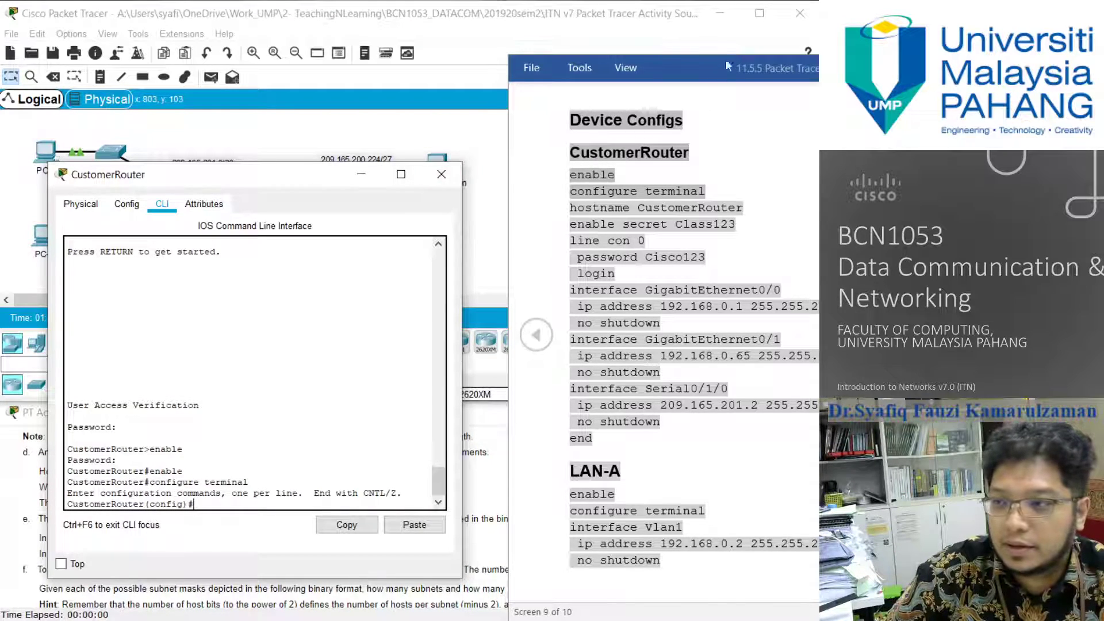
left_click_drag(702, 61, 592, 62)
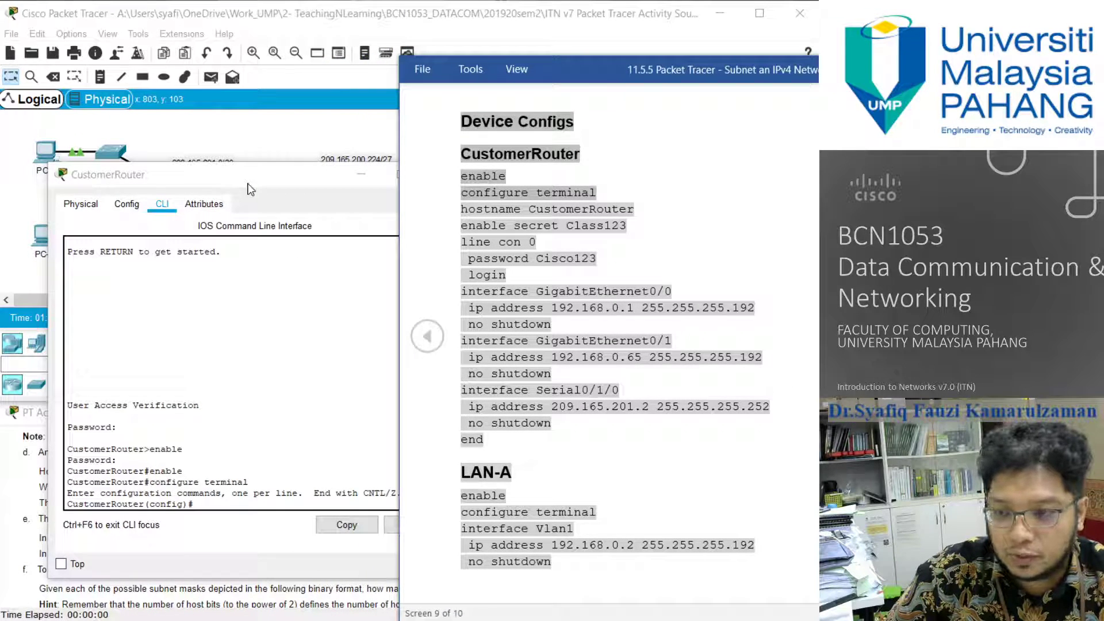
left_click_drag(248, 184, 220, 132)
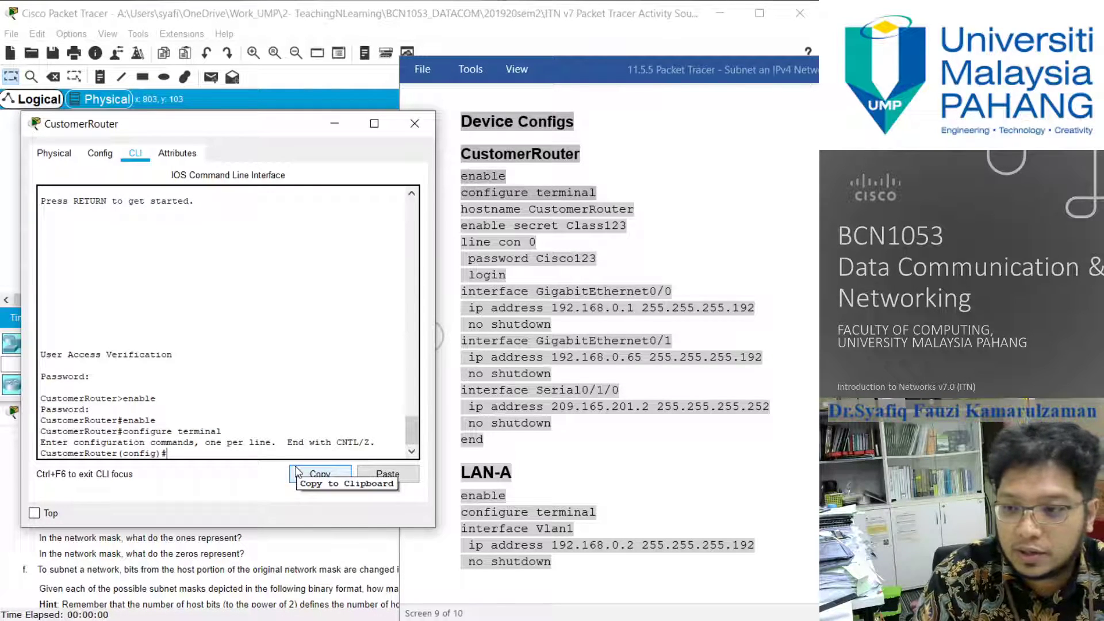
Assign GigabitEthernet0/0 the address 192.168.0.1 with mask 255.255.255.192
type("interface ")
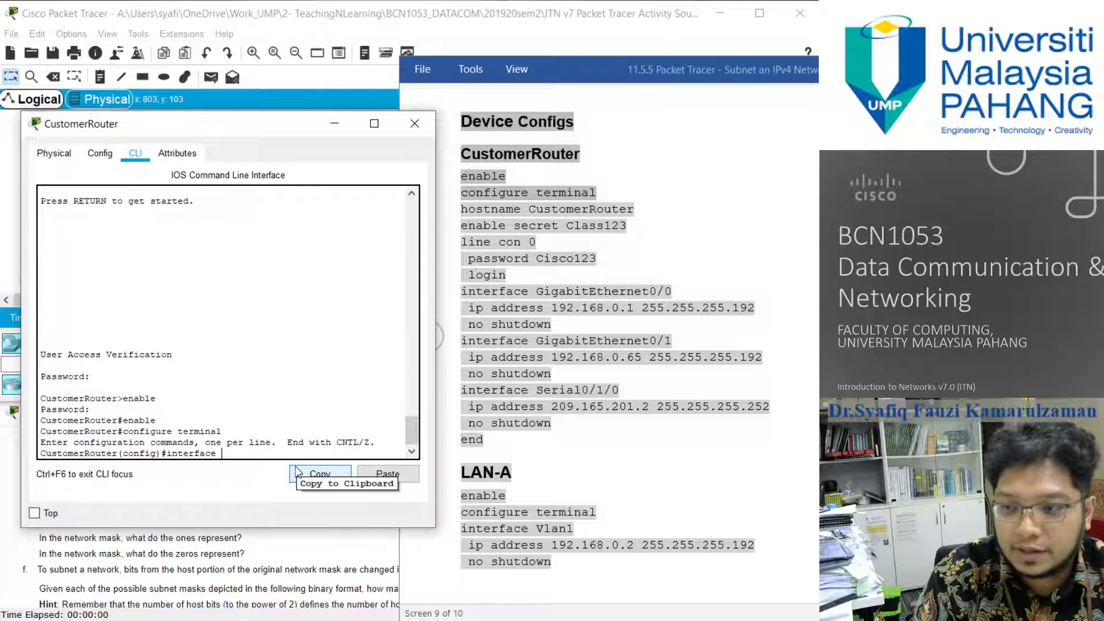
type("Gigabi")
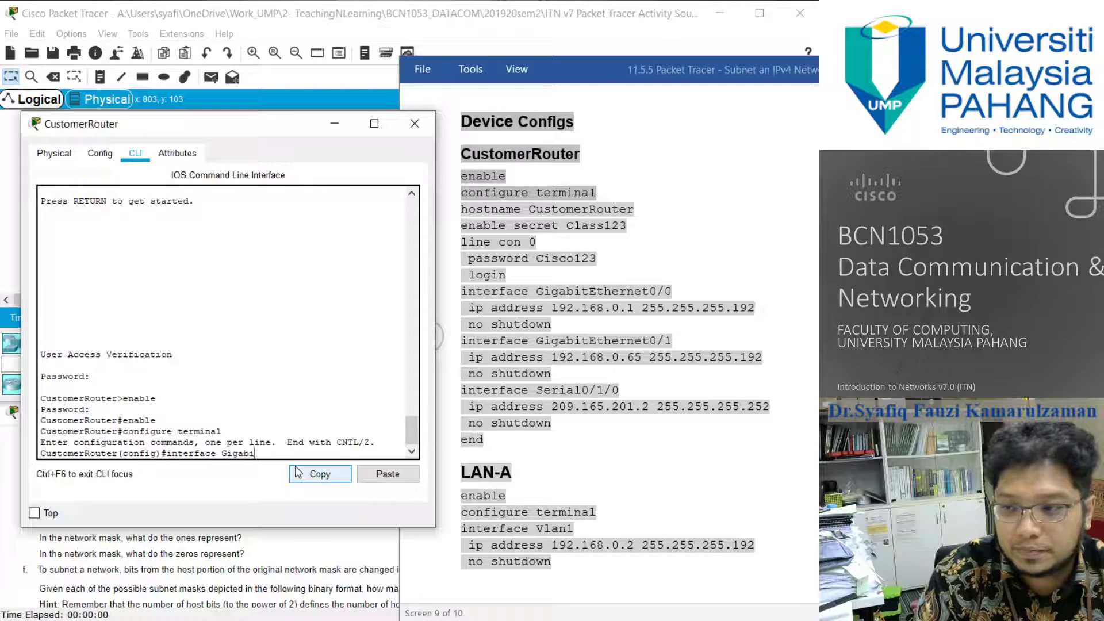
type("tEthernet")
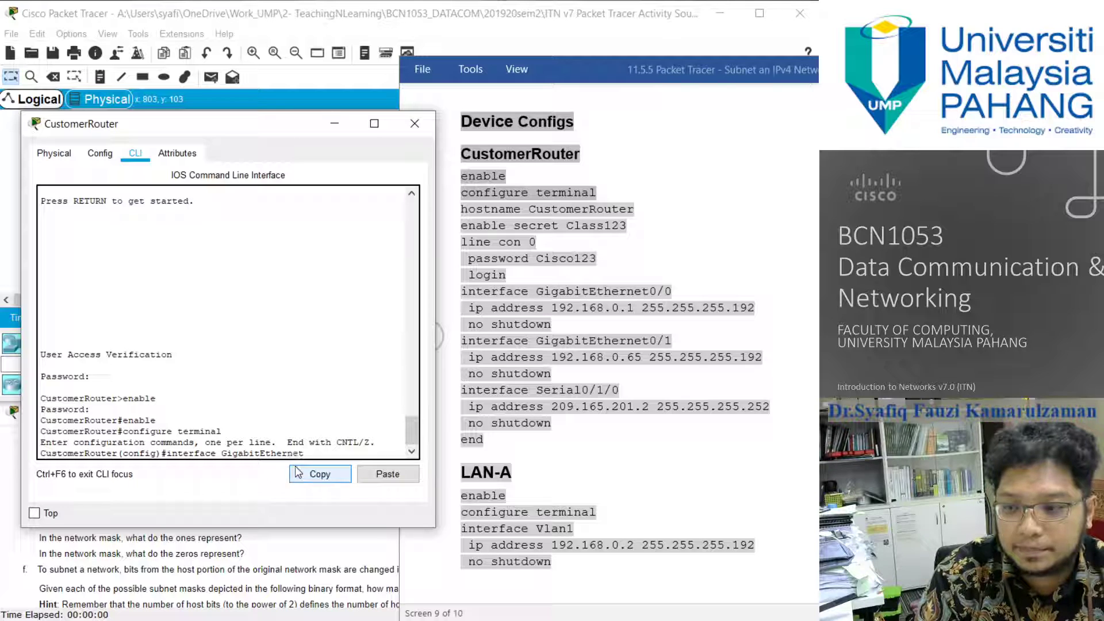
type("0/0")
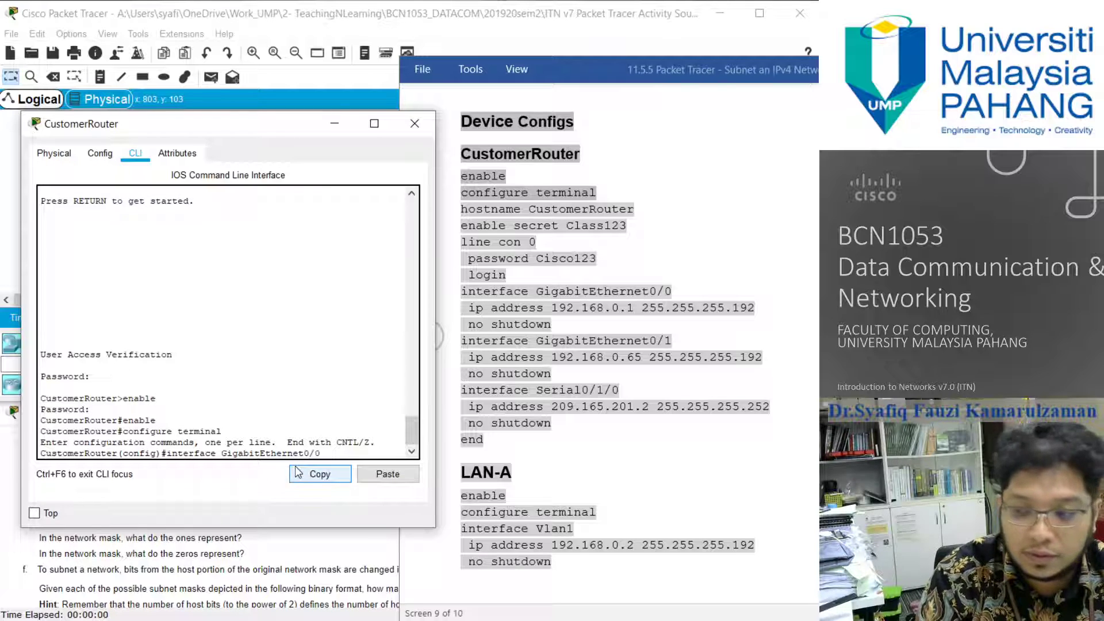
key("Return")
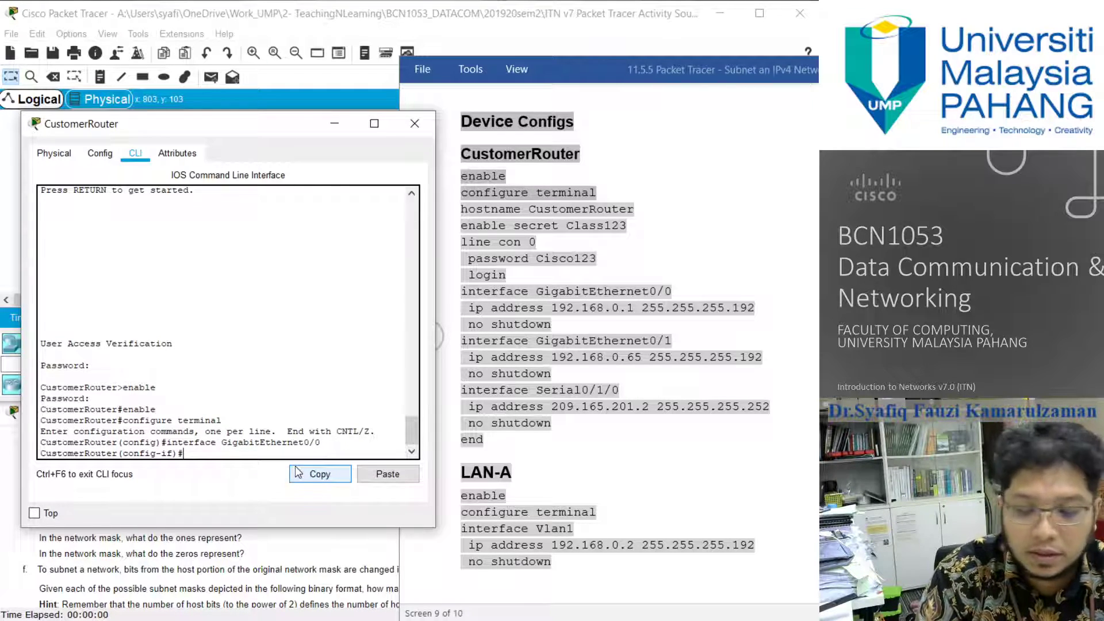
type("ipaddress")
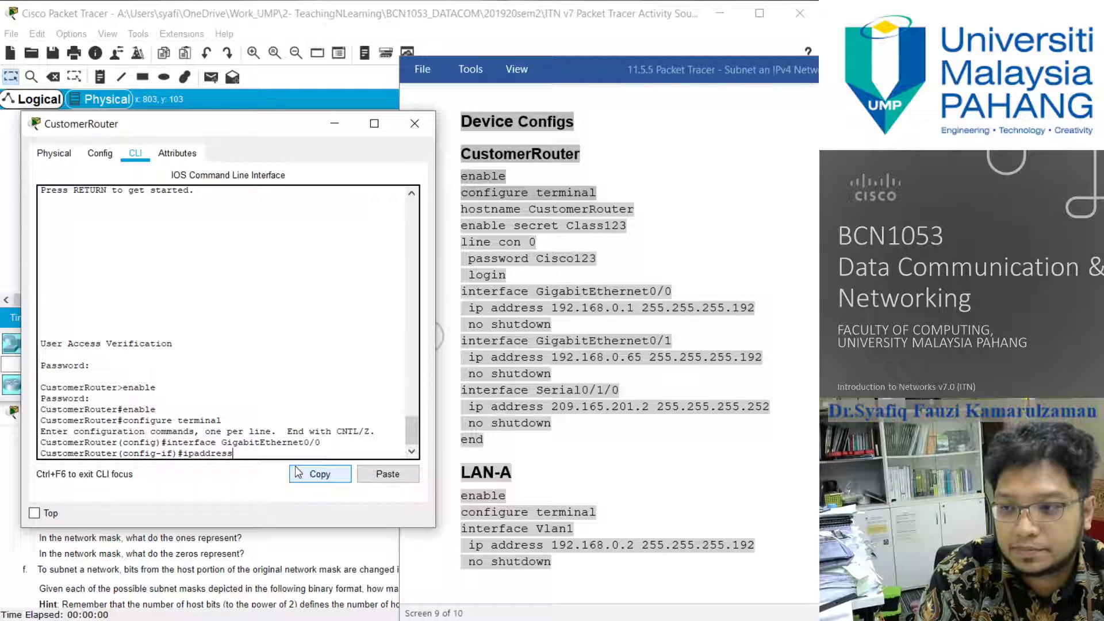
type(" 192.168.")
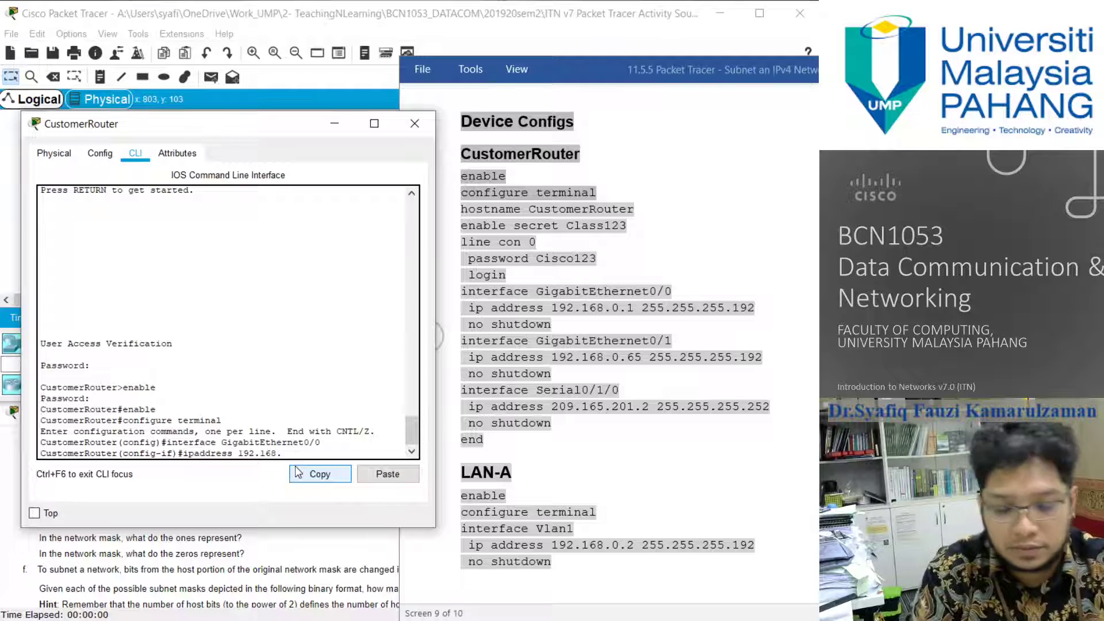
type("0.")
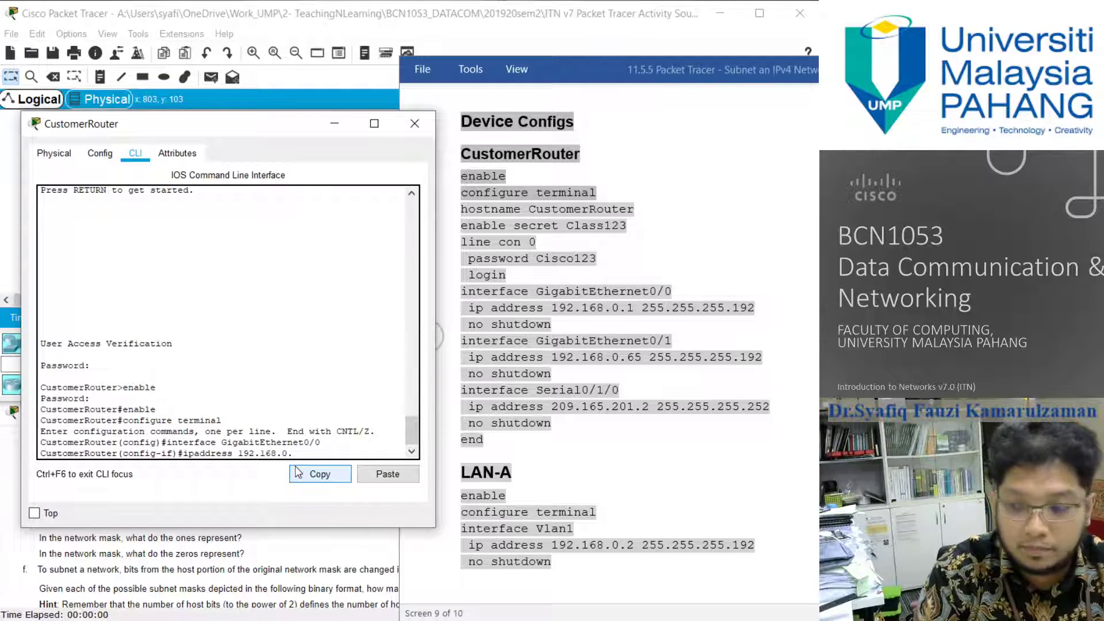
type("1")
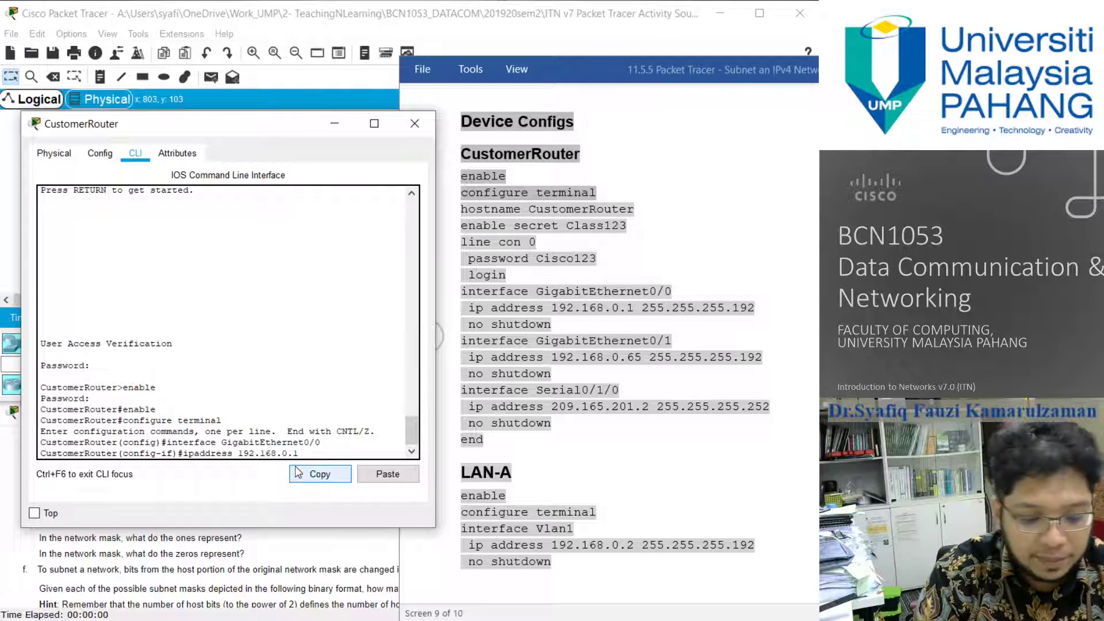
type(" 255.255.25")
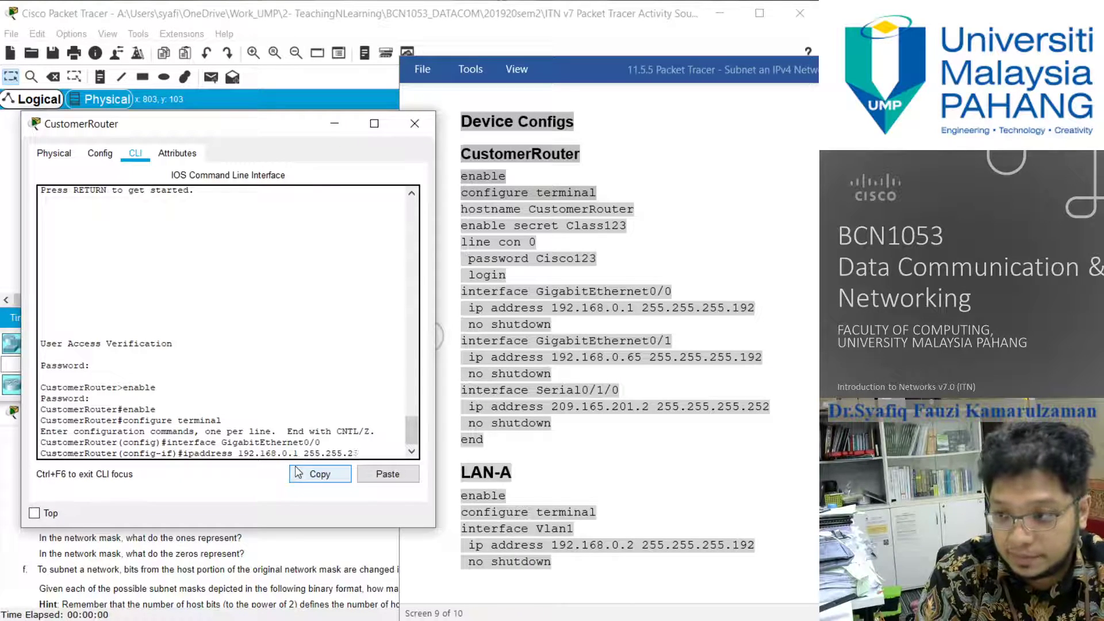
type("5.192")
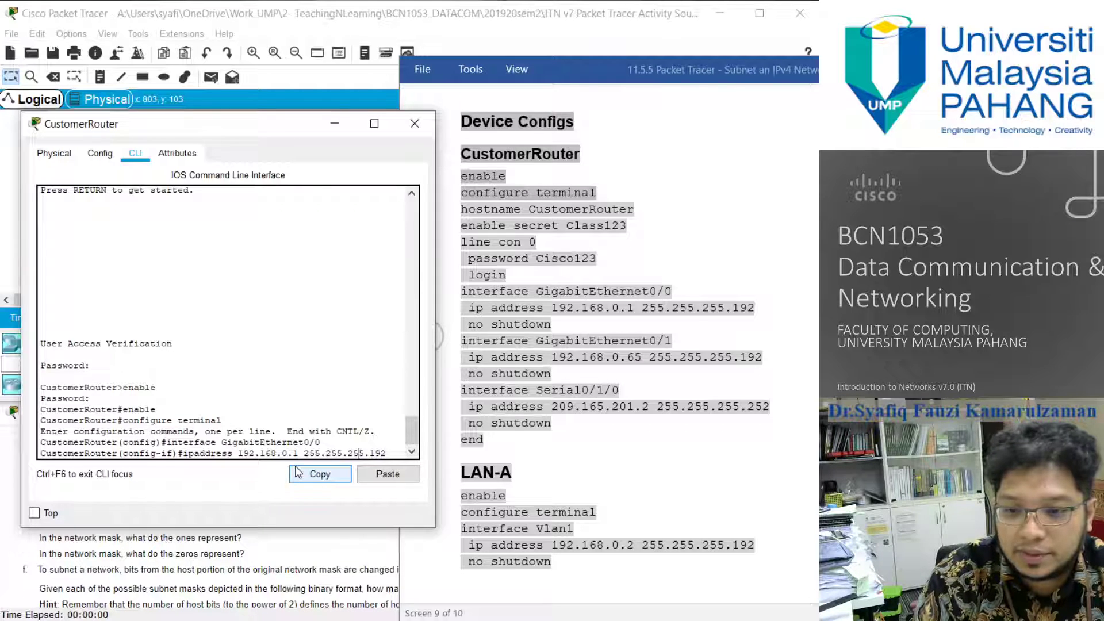
key("Left")
key("Left")
key("Left")
key("Left")
key("Left")
key("Left")
key("Left")
key("Left")
key("Left")
key("Left")
key("Left")
key("Left")
key("Left")
key("Left")
key("Left")
key("Left")
key("Left")
key("Left")
key("Left")
key("Left")
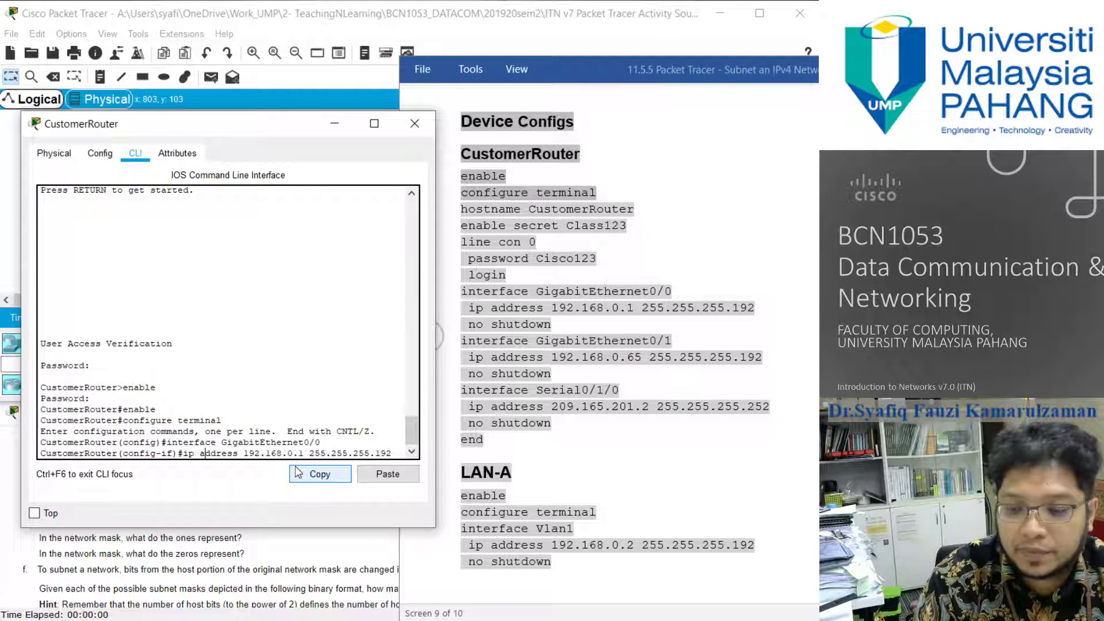
key("Return")
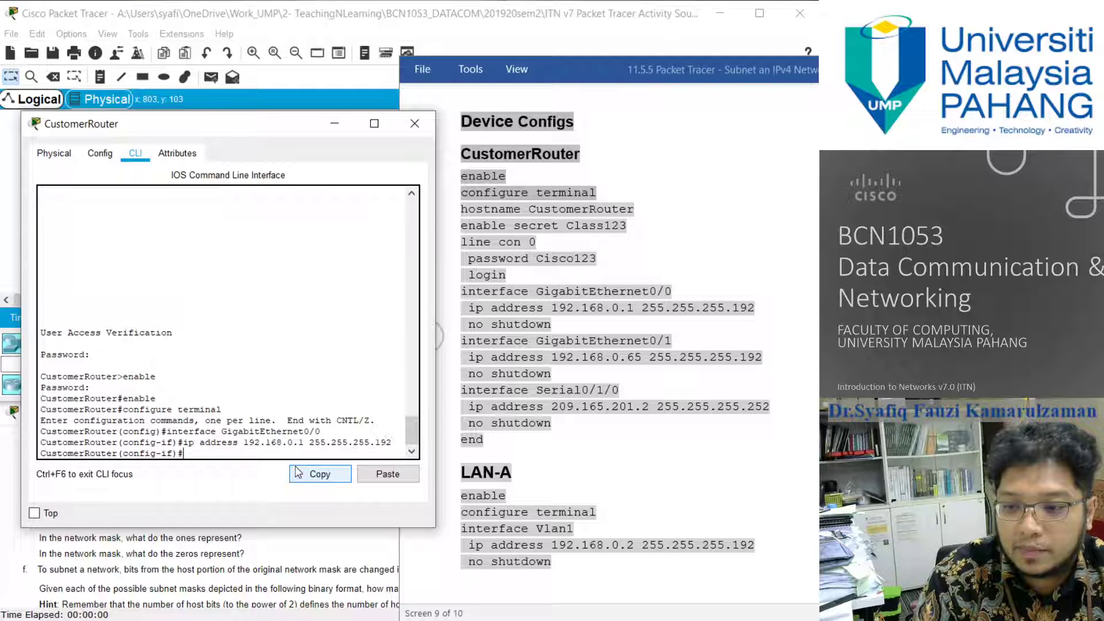
Bring GigabitEthernet0/0 up with no shutdown and wait for the line-protocol up messages
type("nos")
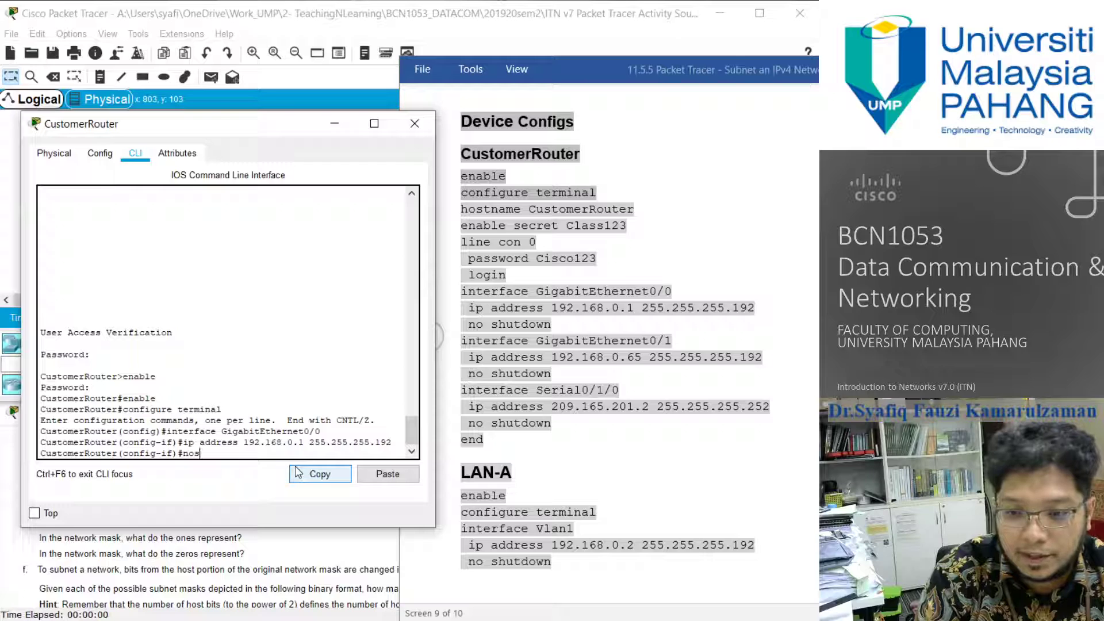
key("BackSpace")
type("shutdown")
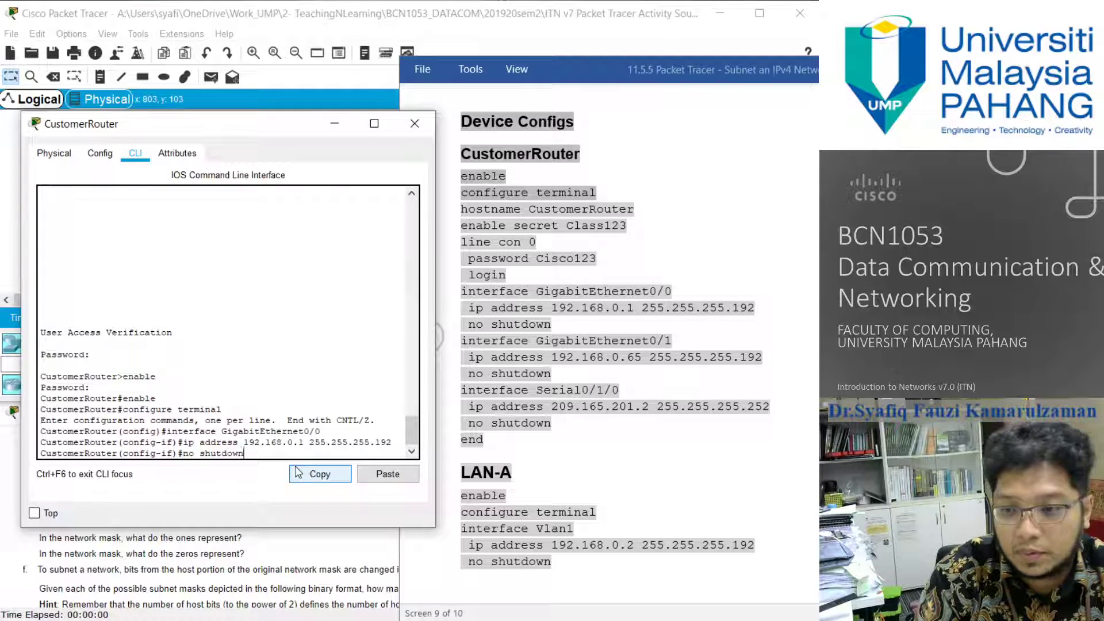
key("Return")
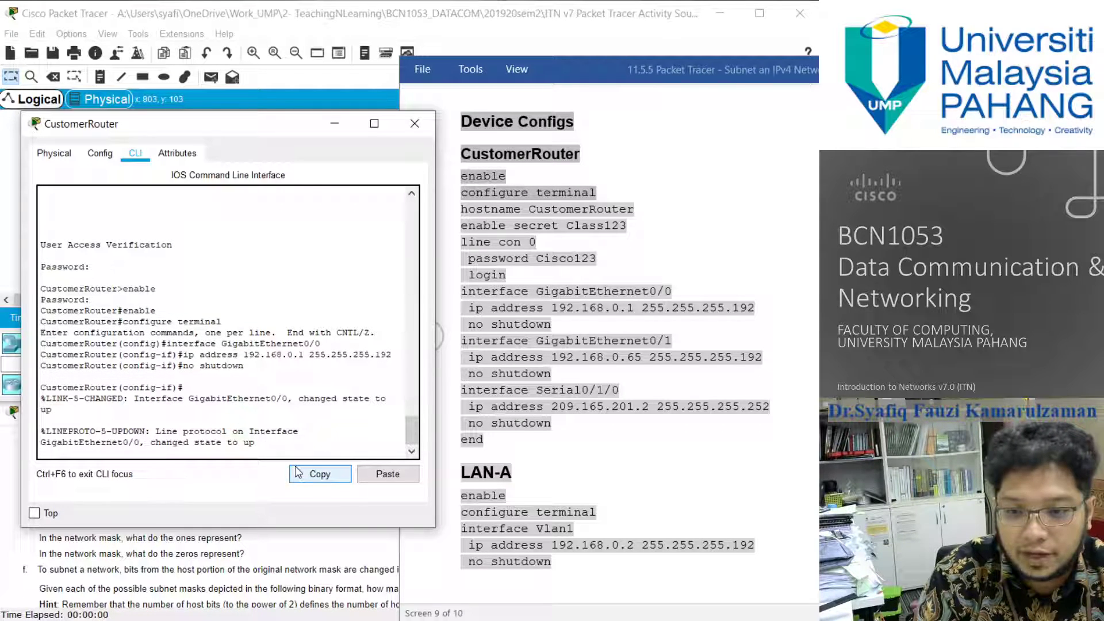
key("Return")
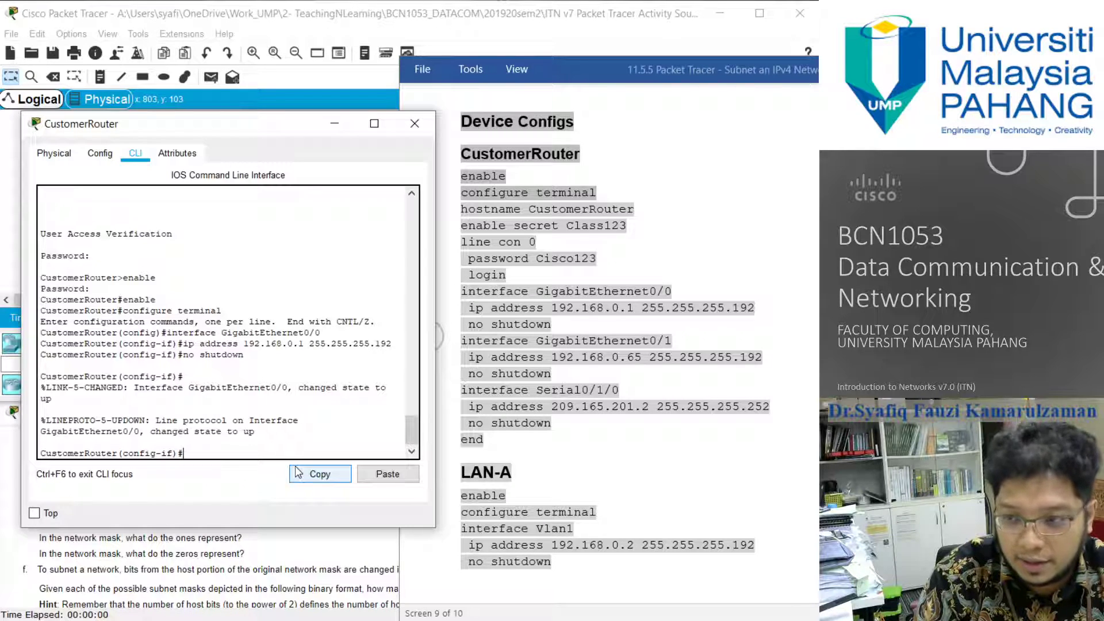
Enter interface configuration for CustomerRouter's GigabitEthernet0/1, correcting the mistyped interface name
type("in")
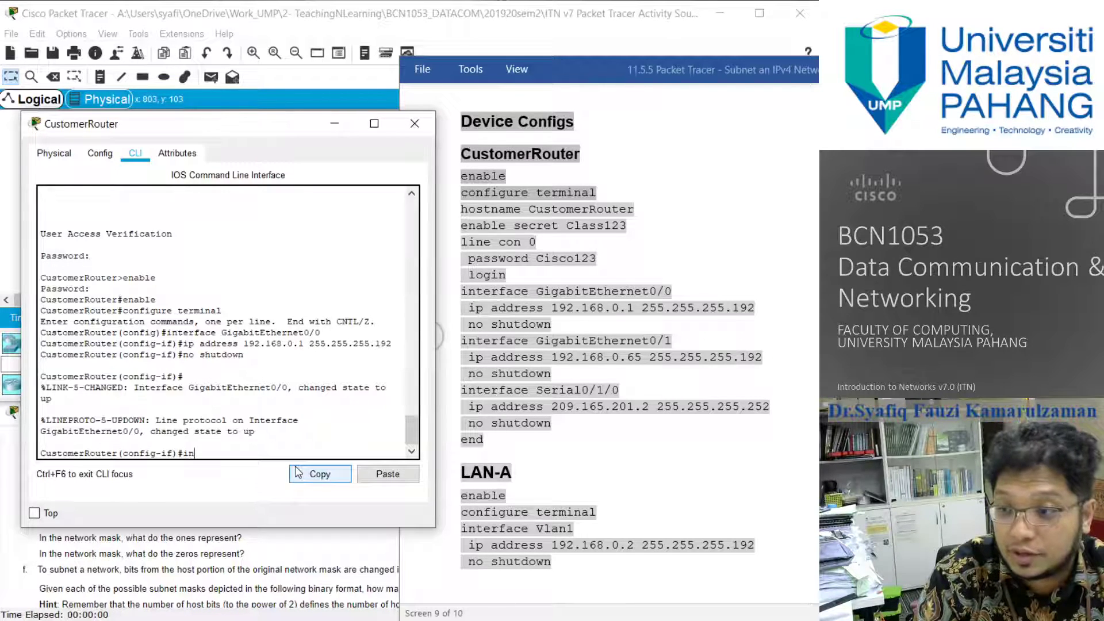
type("t")
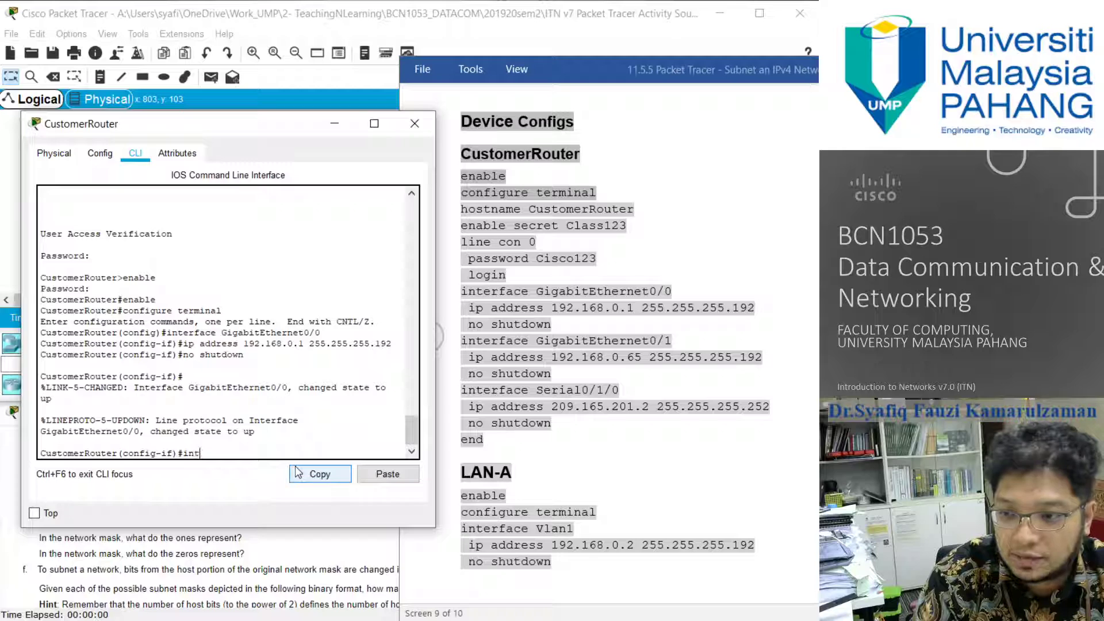
type("erface")
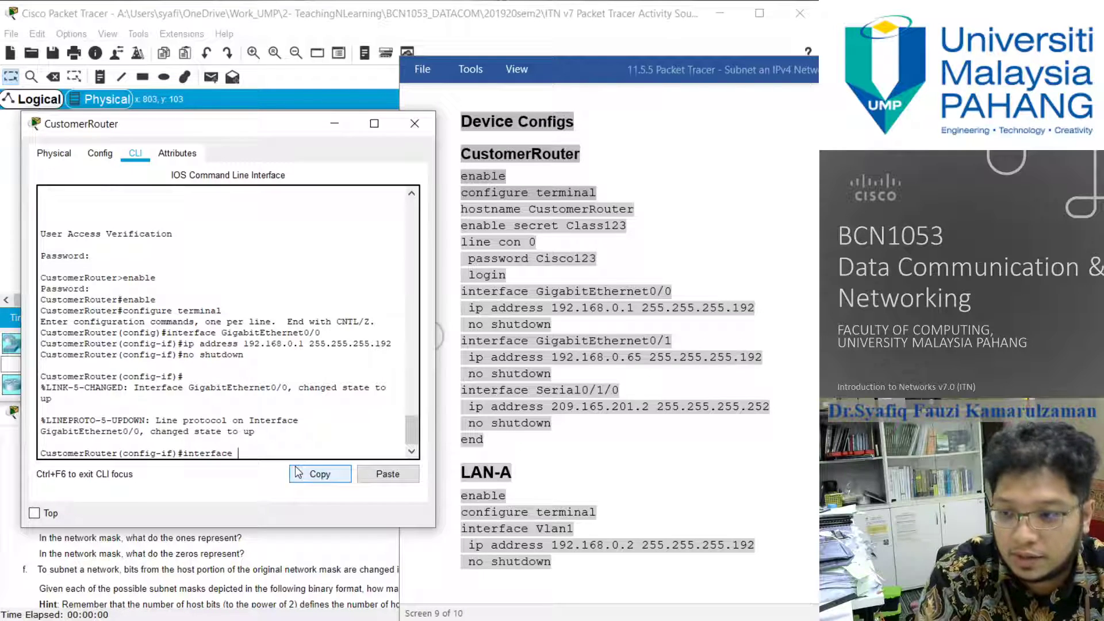
type(" G")
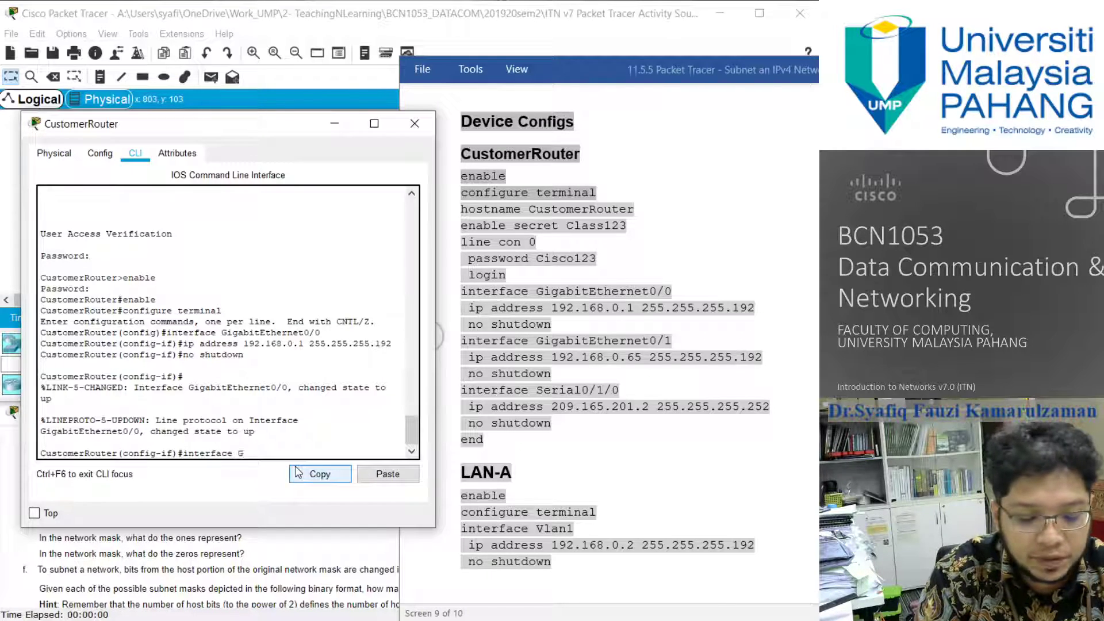
type("igabit Ethe")
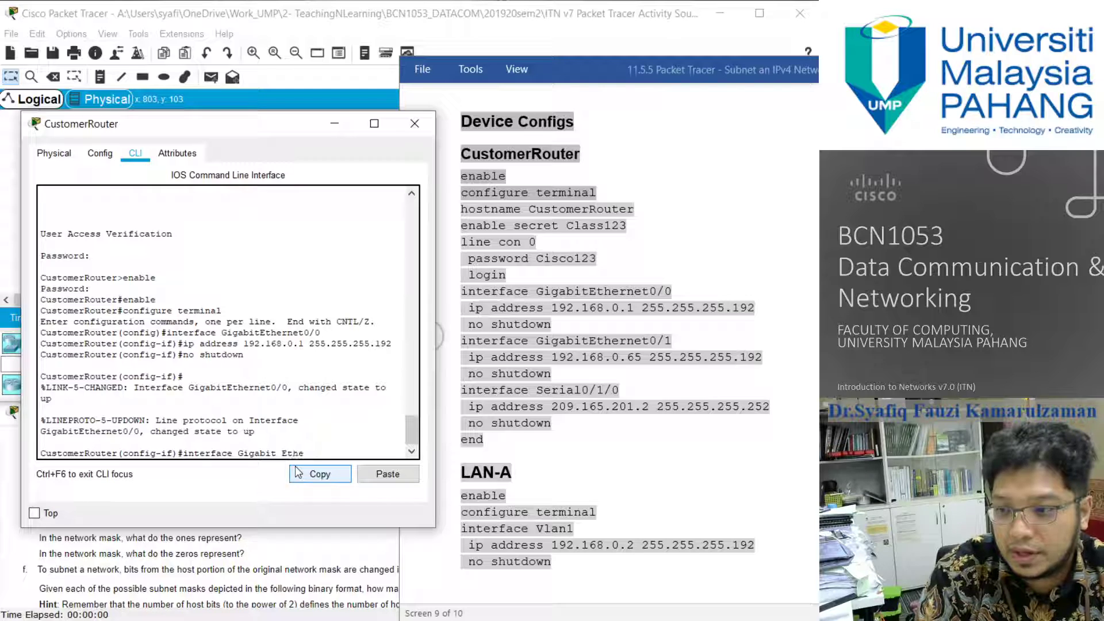
type("rnet")
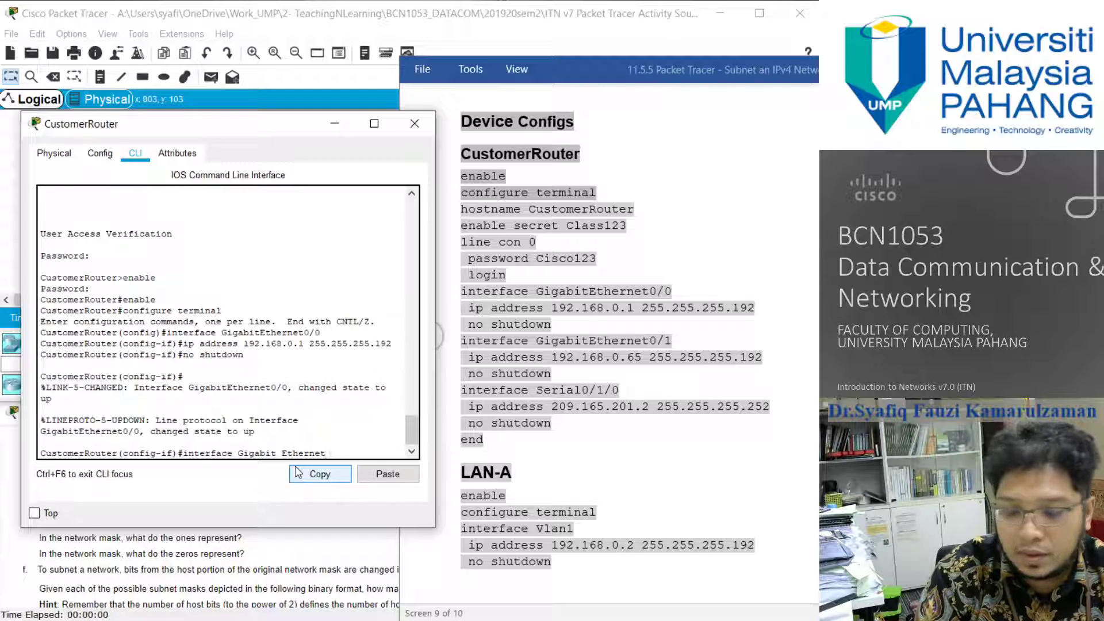
type(" 0/1")
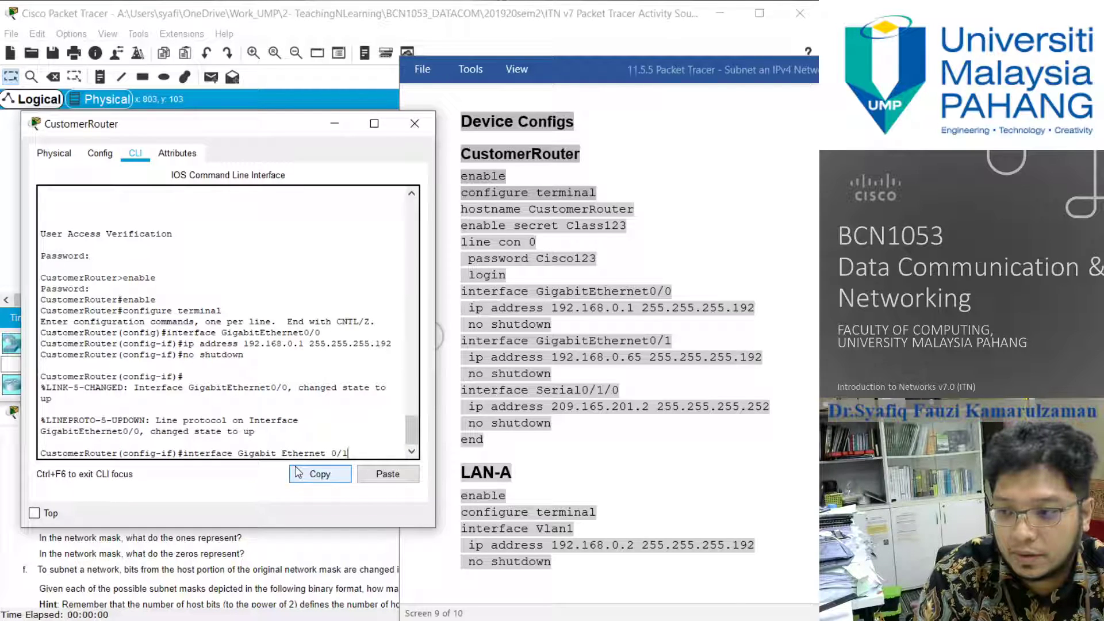
key("BackSpace")
key("BackSpace")
key("BackSpace")
key("BackSpace")
type("0/1")
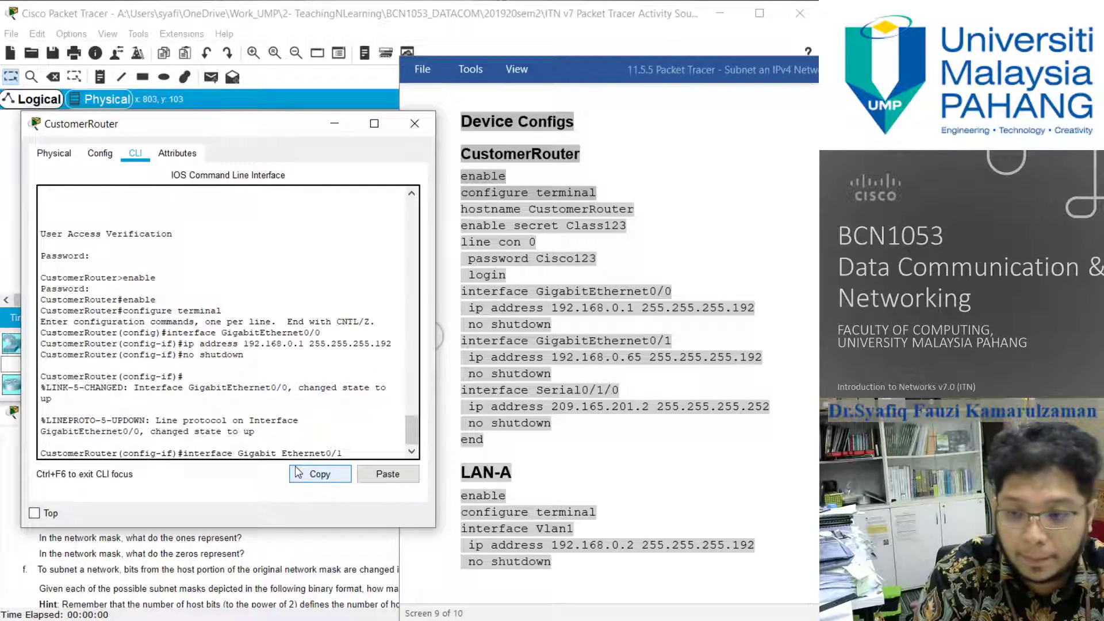
key("Return")
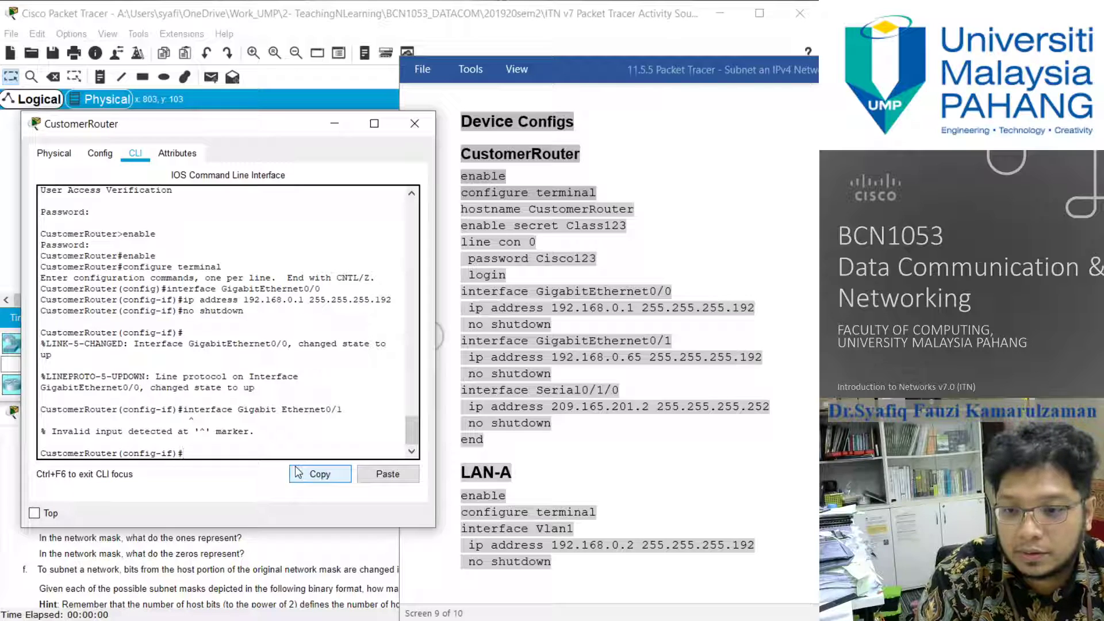
key("Up")
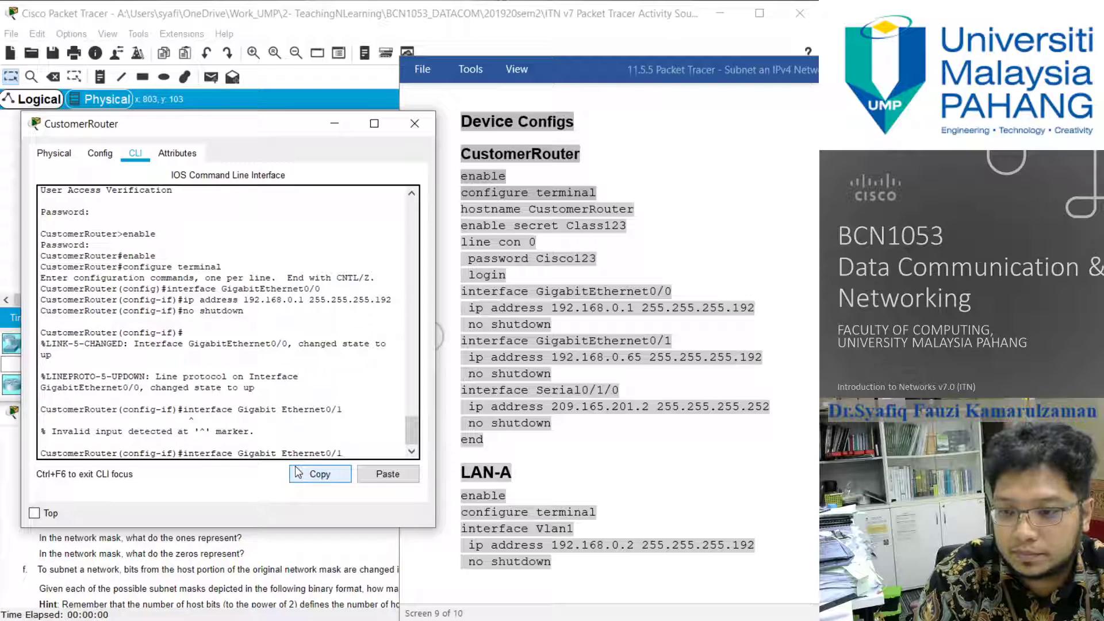
key("Left")
key("Left")
key("Left")
key("Left")
key("Left")
key("Left")
key("Left")
key("Left")
key("Left")
key("Left")
key("Left")
key("Left")
key("Left")
key("Left")
key("Left")
key("Left")
key("Left")
key("Left")
key("Left")
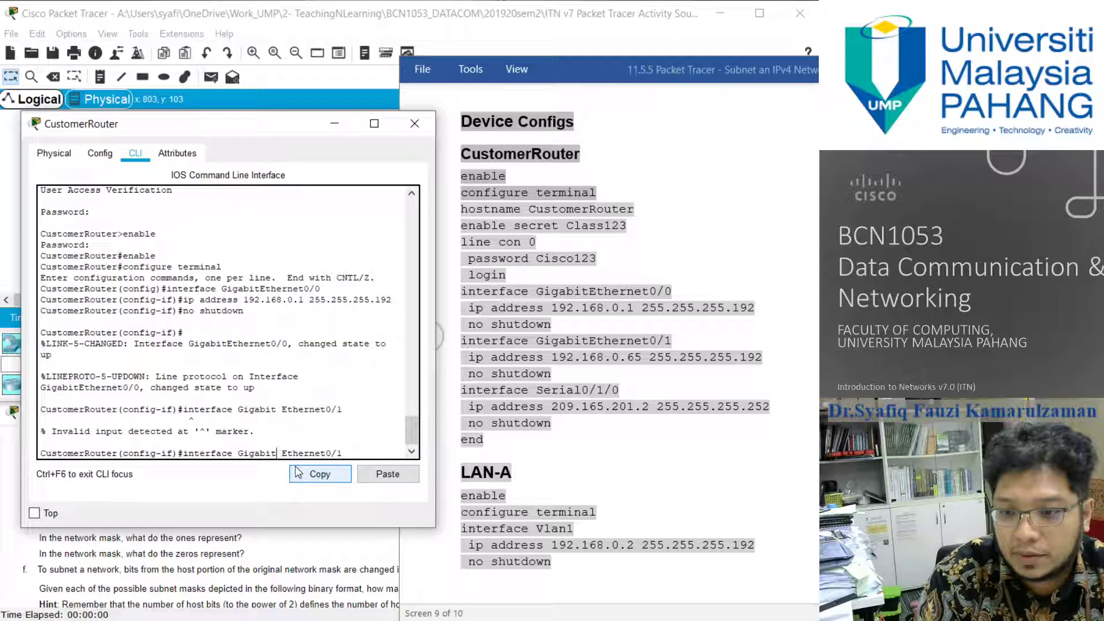
key("Right")
key("BackSpace")
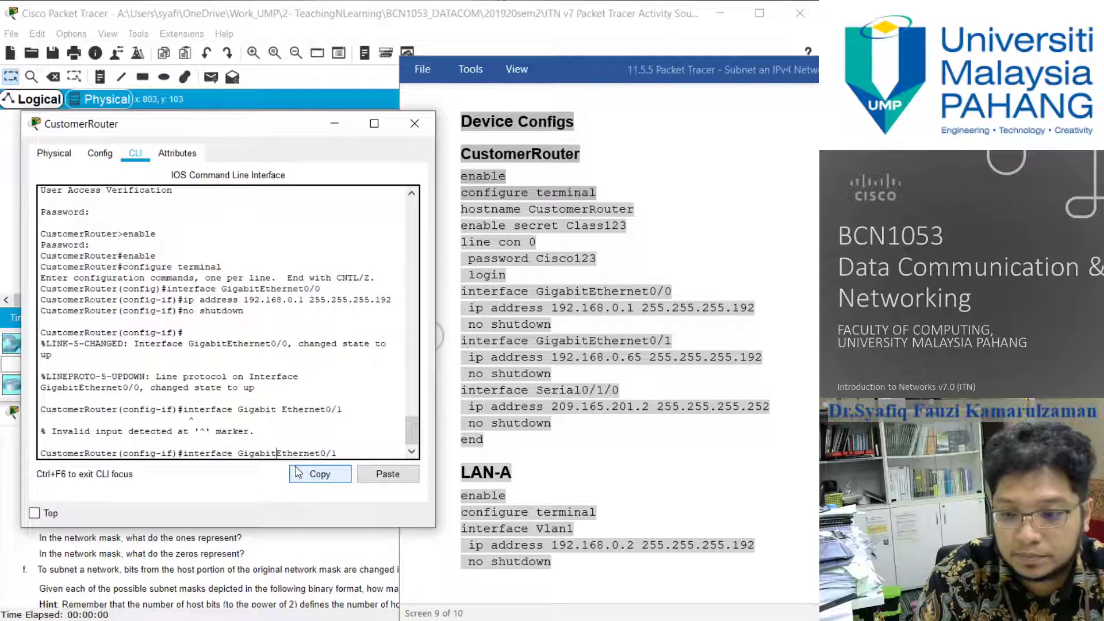
key("Return")
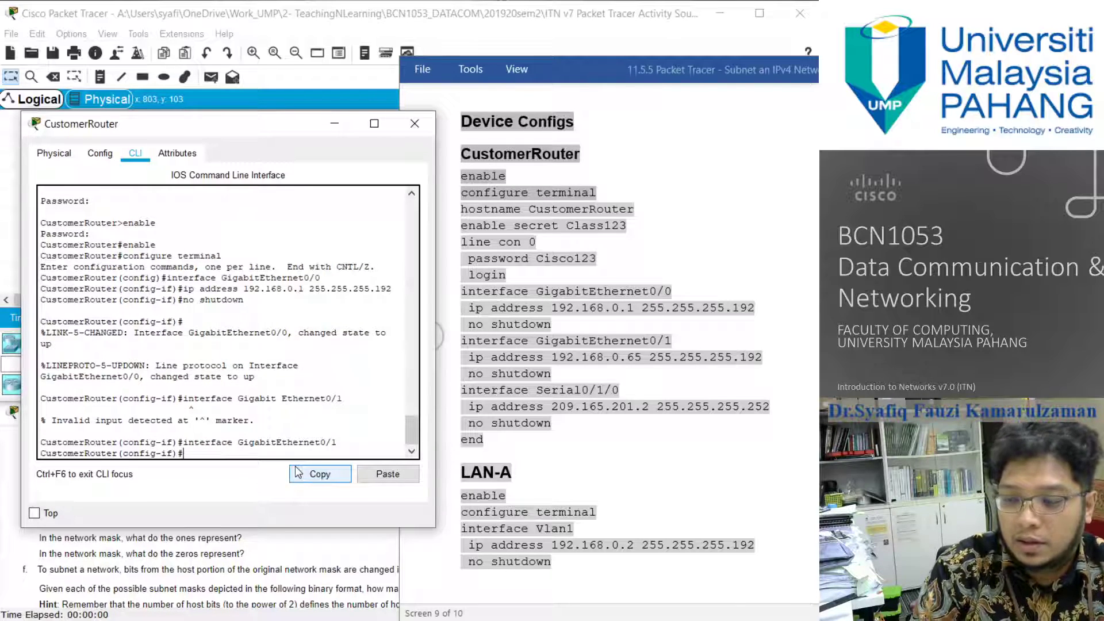
Assign 192.168.0.65 255.255.255.192 to GigabitEthernet0/1 and enable it with no shutdown
type("ip a")
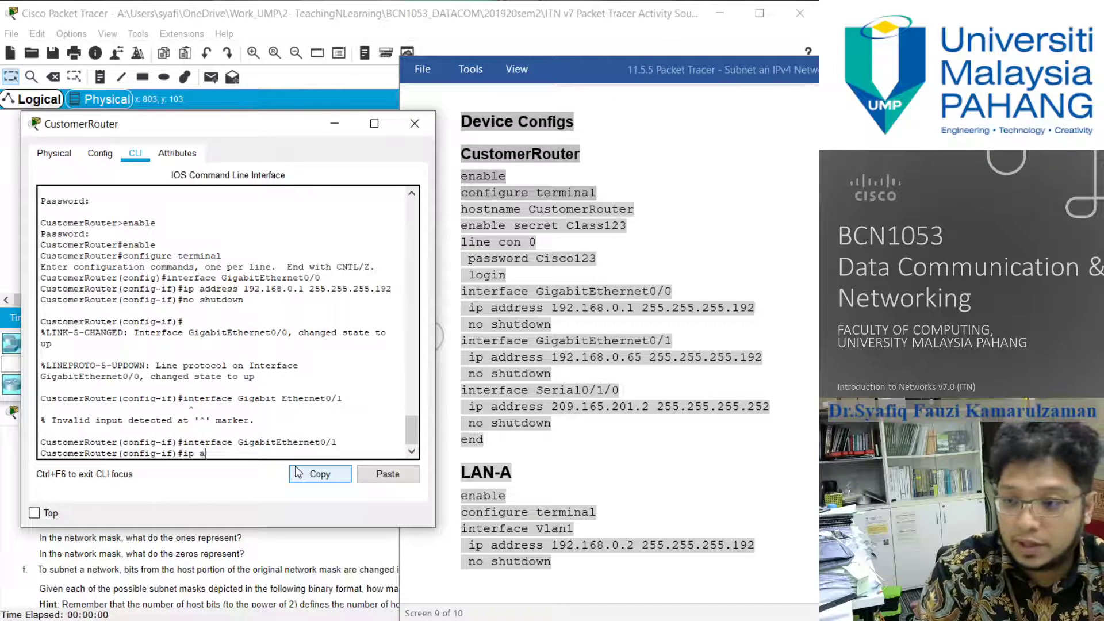
type("ddres")
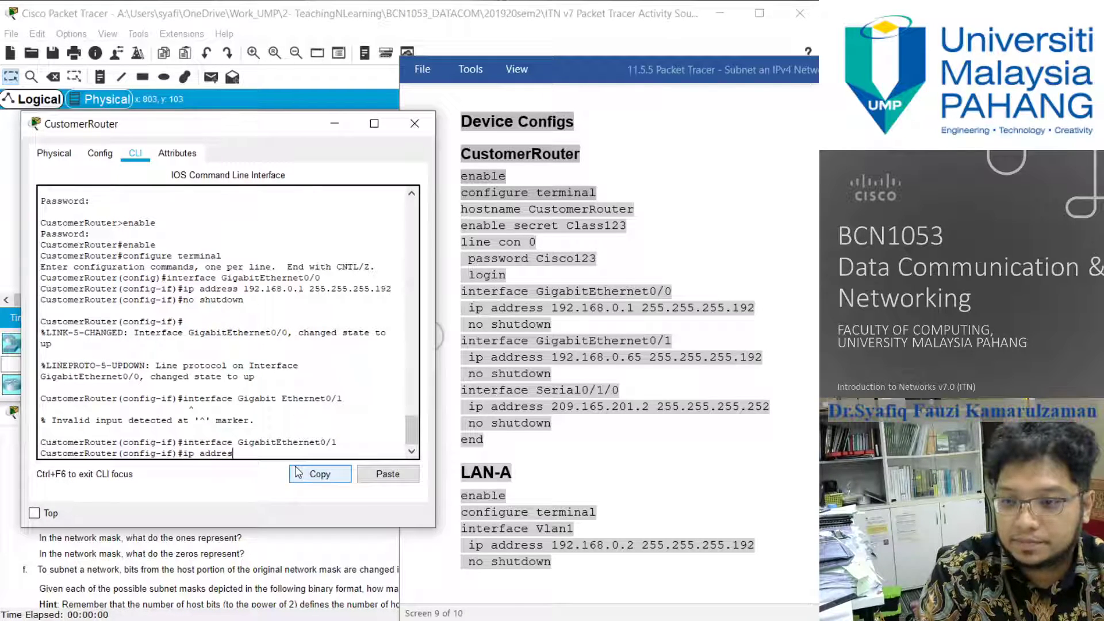
type("s 192.")
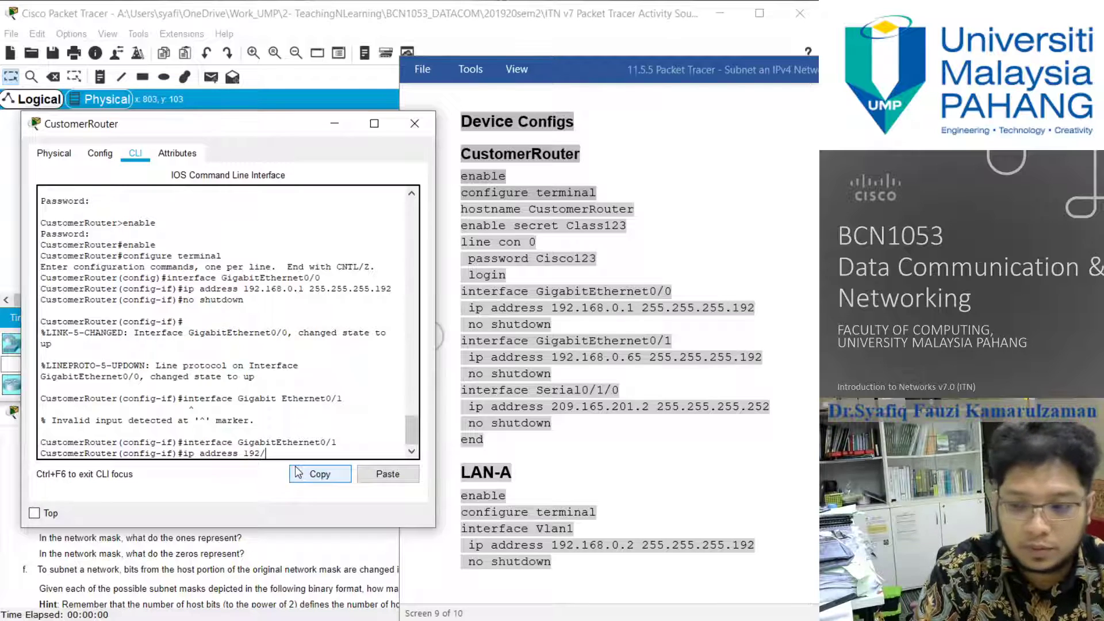
type("1")
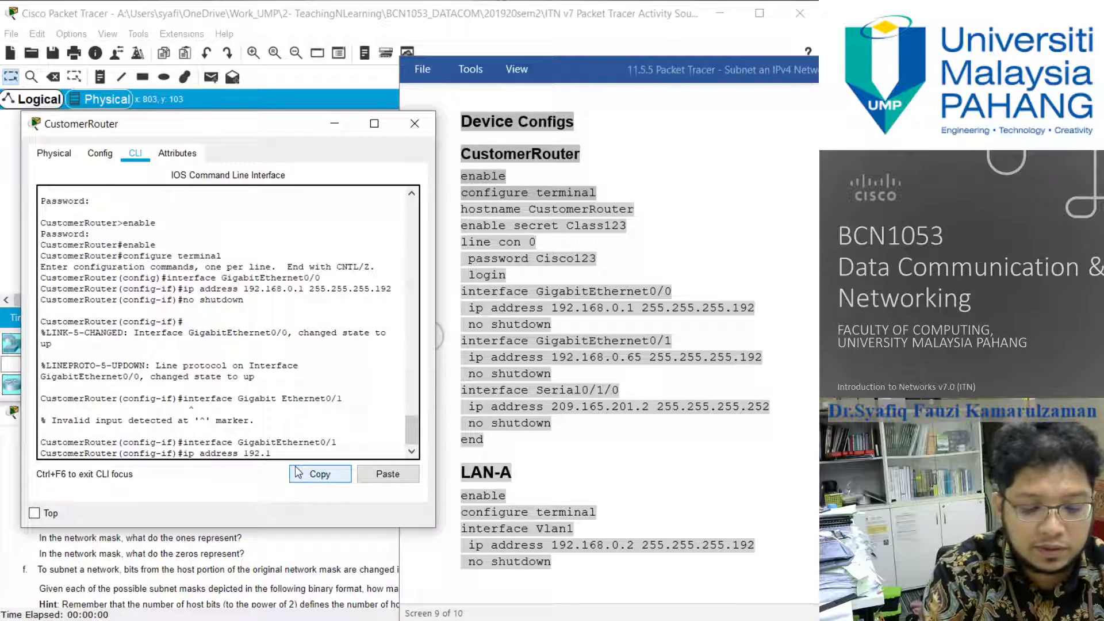
type("68.")
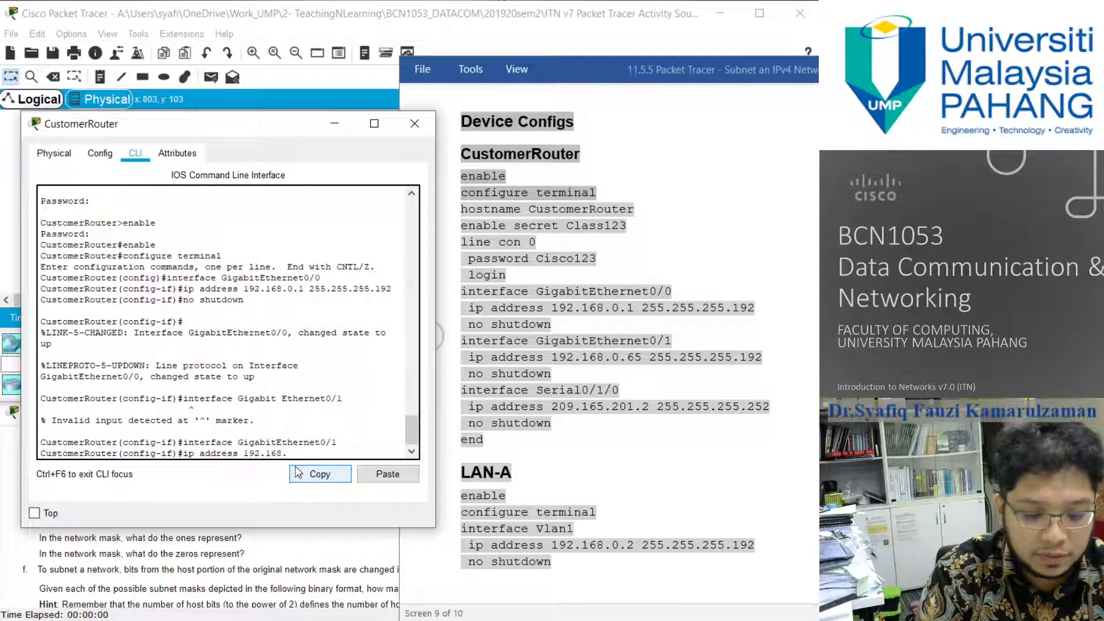
type("0.65")
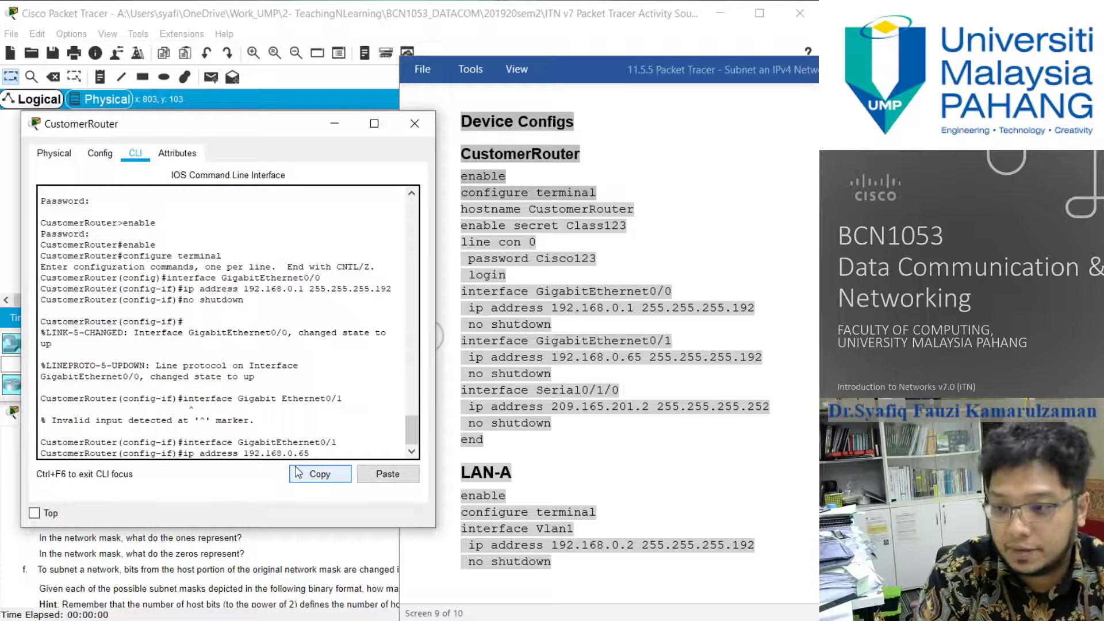
type(" 255")
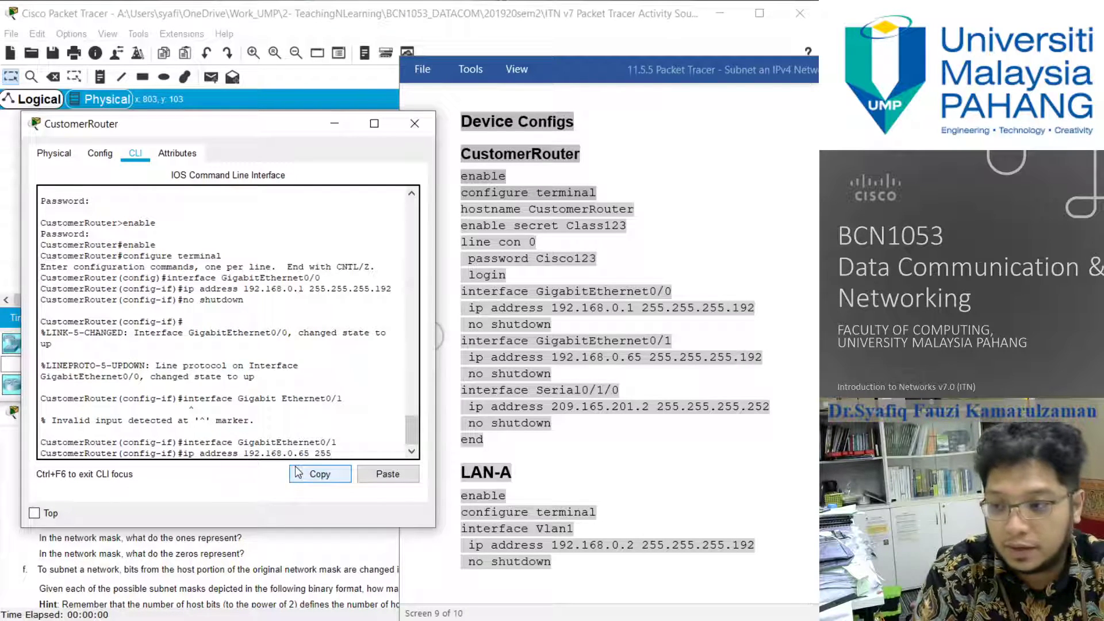
type(".25")
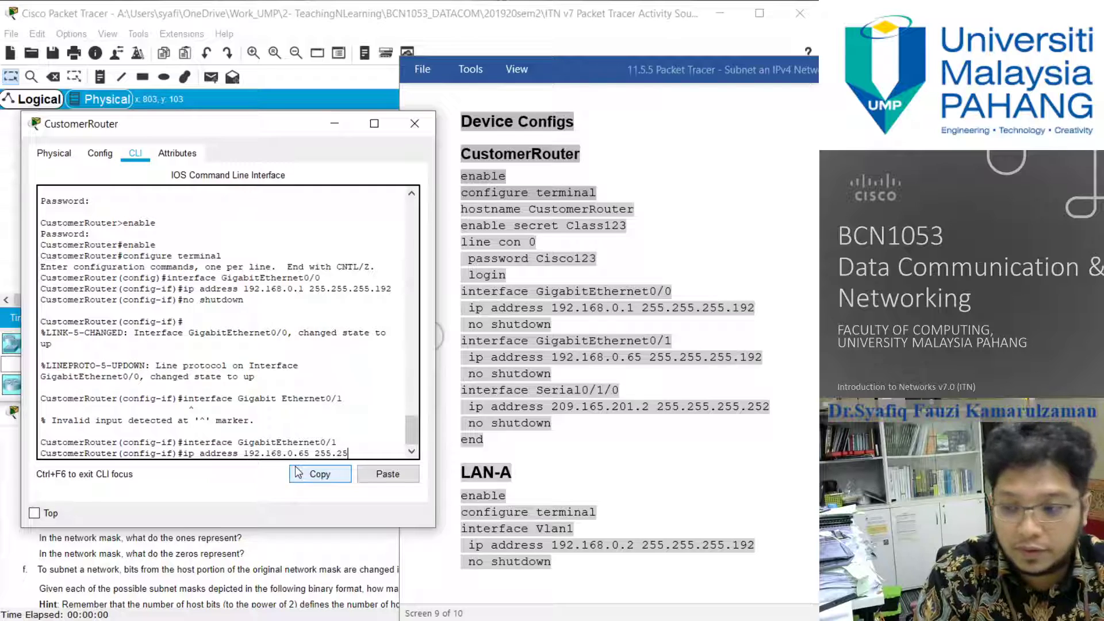
type("5.255.192")
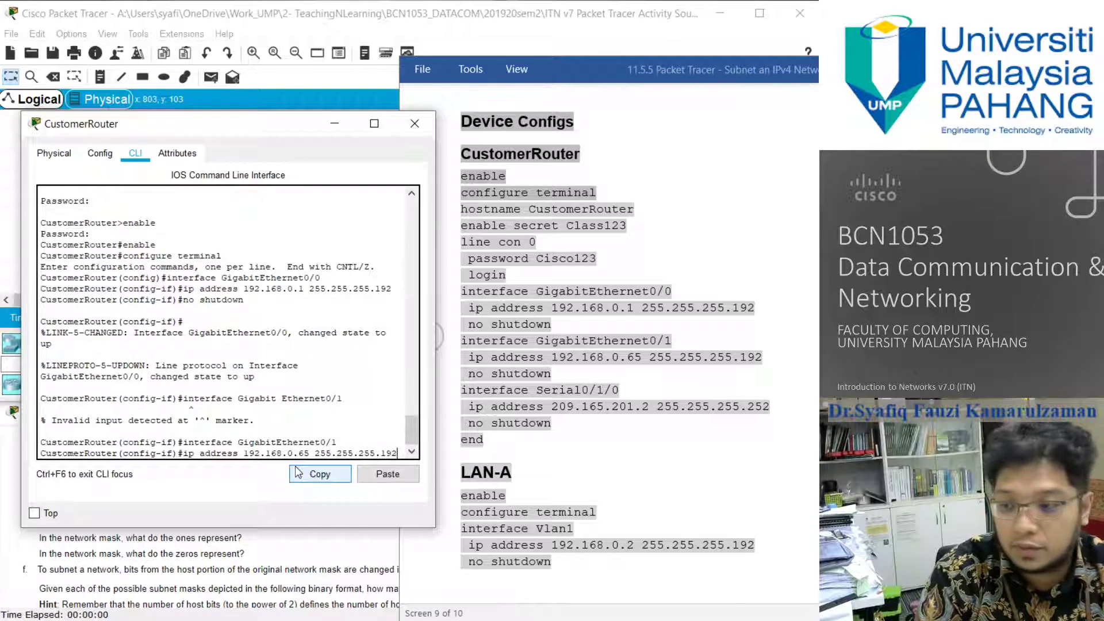
key("Return")
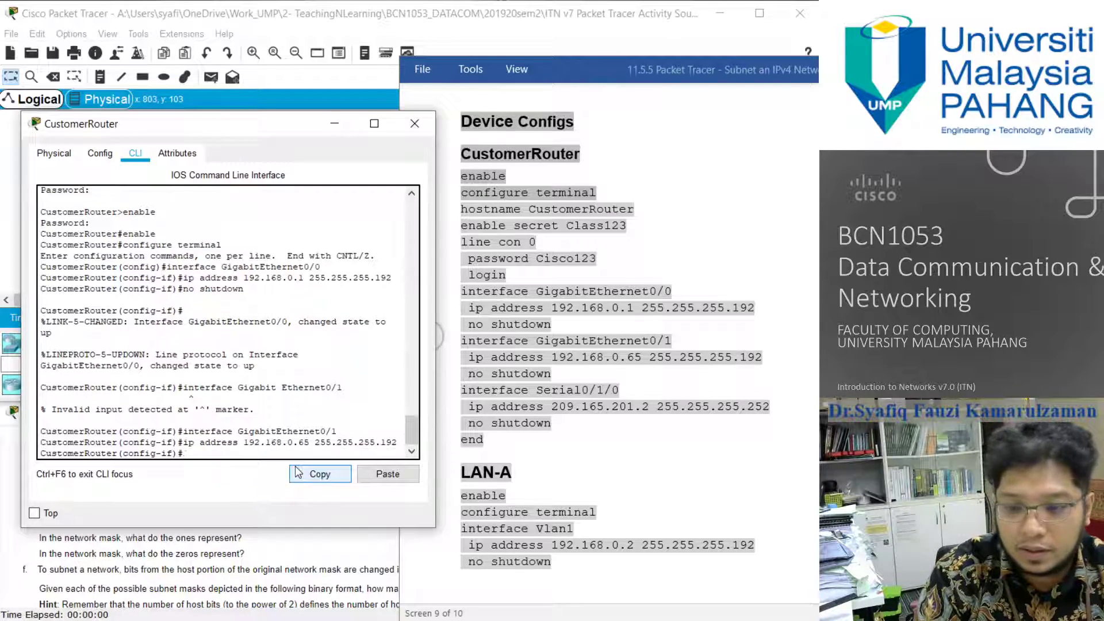
type("no shgutdo")
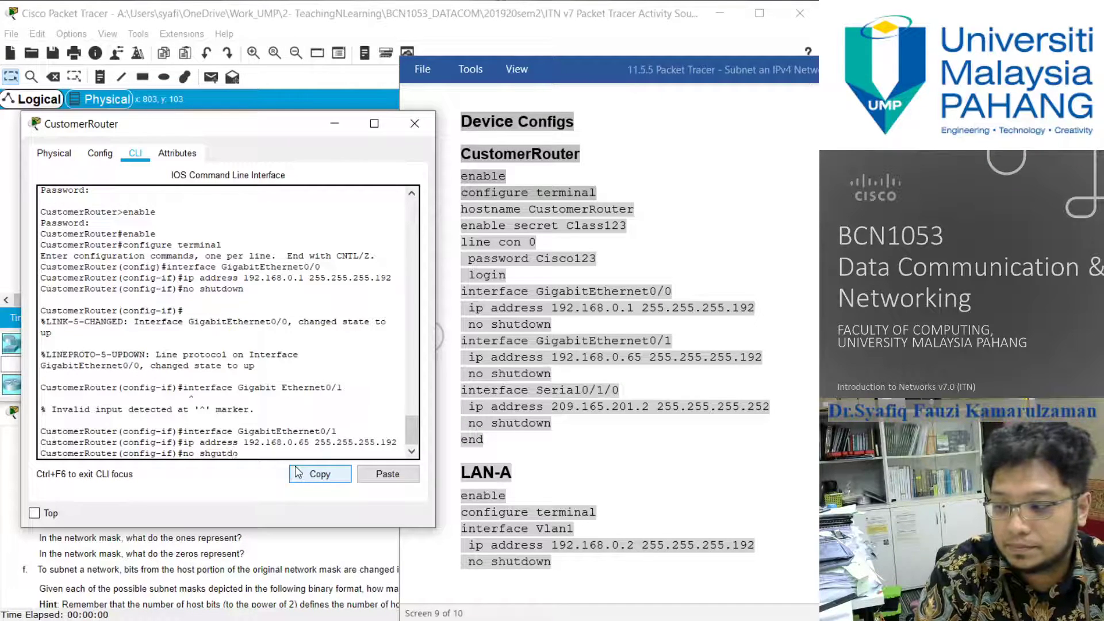
key("BackSpace")
key("BackSpace")
key("BackSpace")
key("BackSpace")
key("BackSpace")
key("BackSpace")
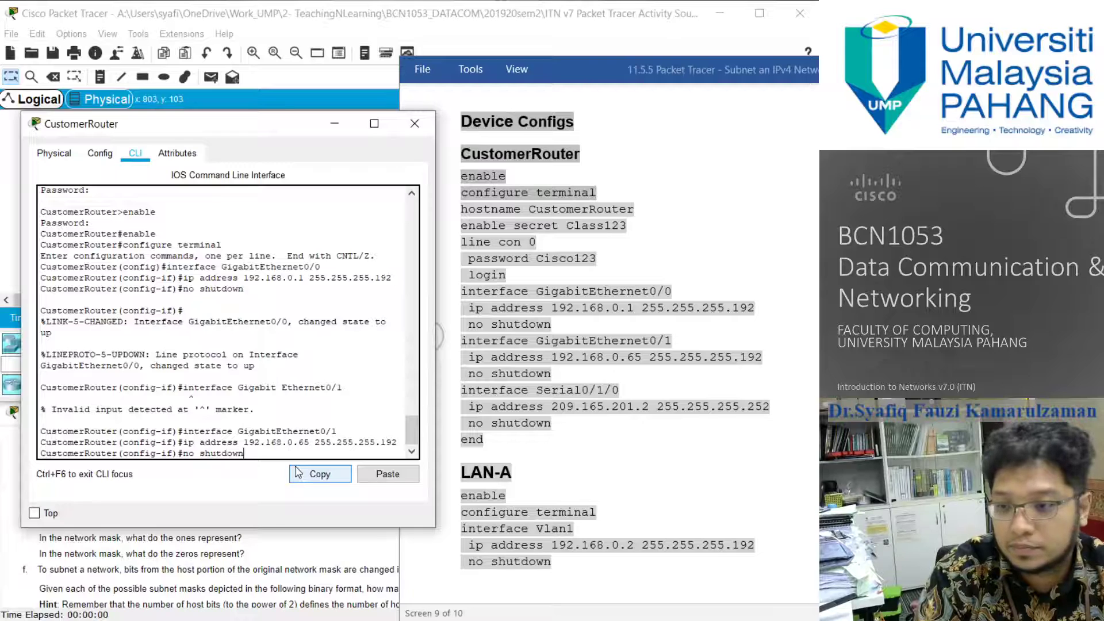
type("utdown")
key("Return")
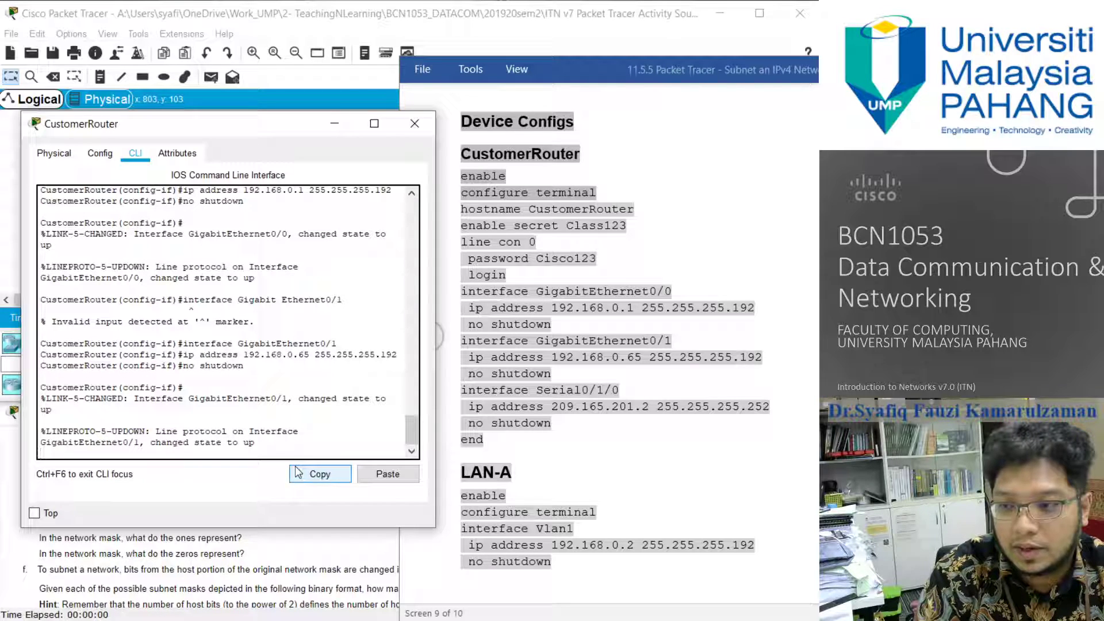
key("Return")
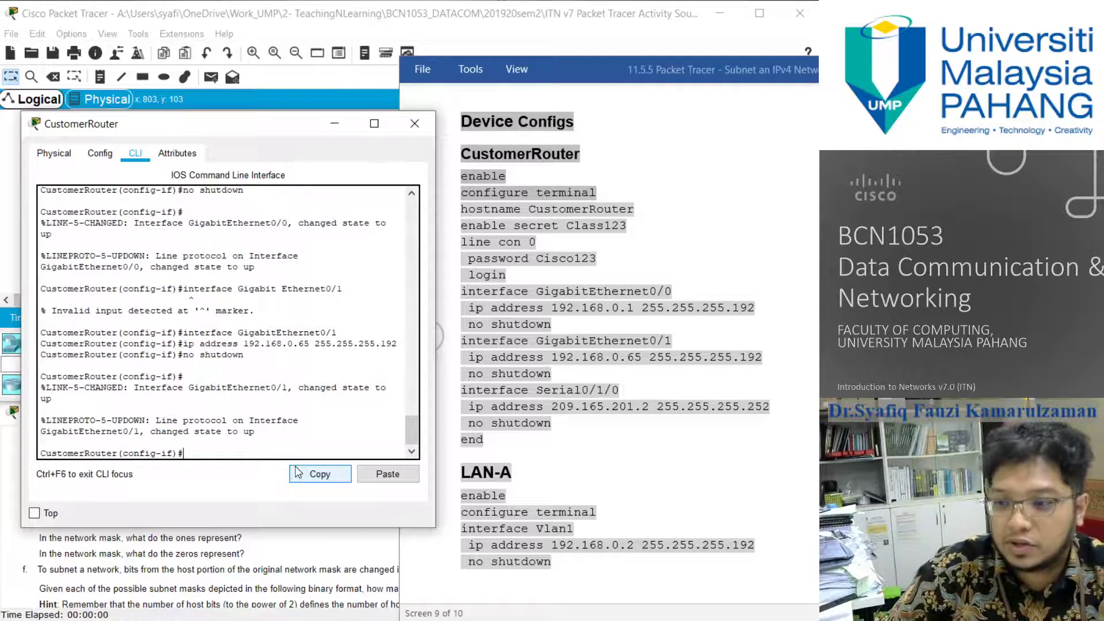
Move the router console aside and review the Addressing Table and Device Configs instructions
left_click_drag(218, 115, 919, 142)
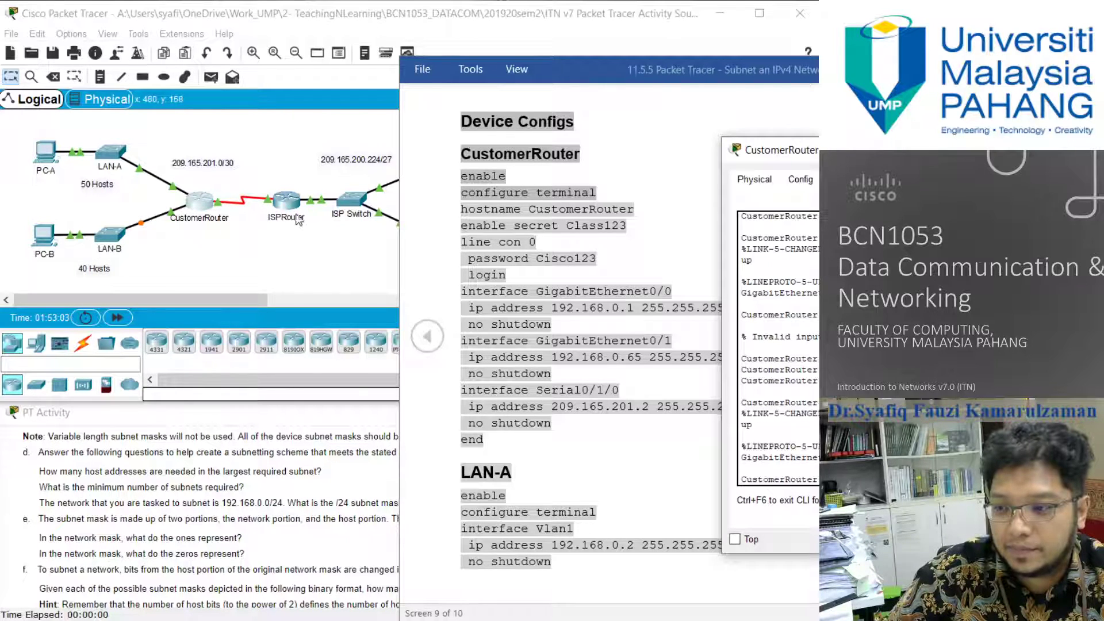
left_click(178, 495)
scroll(180, 493, "up", 10)
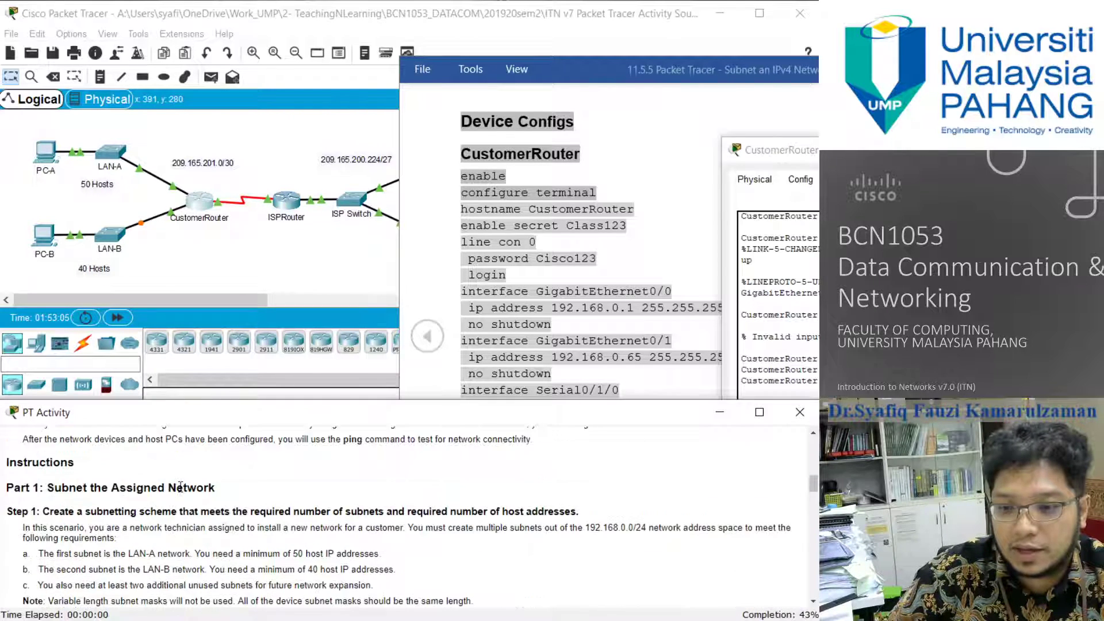
scroll(180, 493, "down", 1)
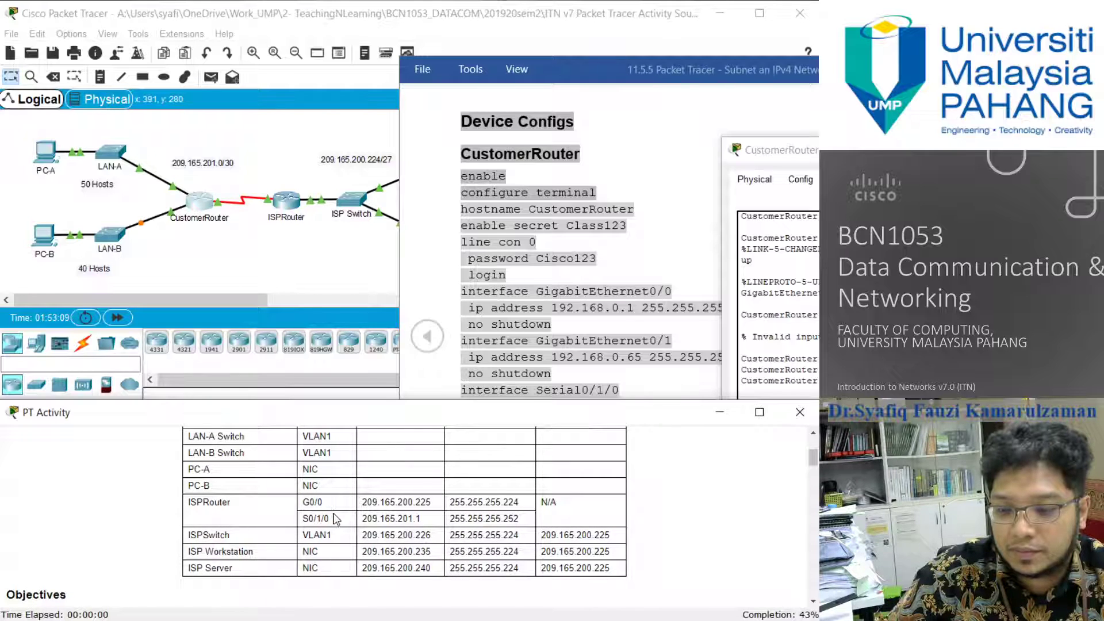
left_click(650, 382)
left_click(334, 482)
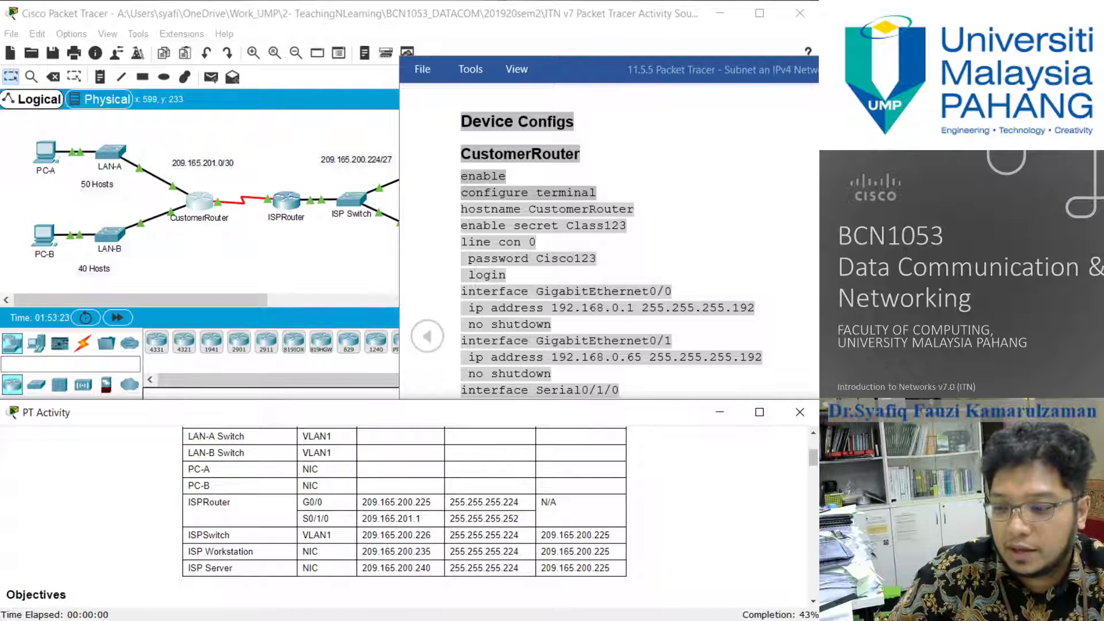
left_click(675, 223)
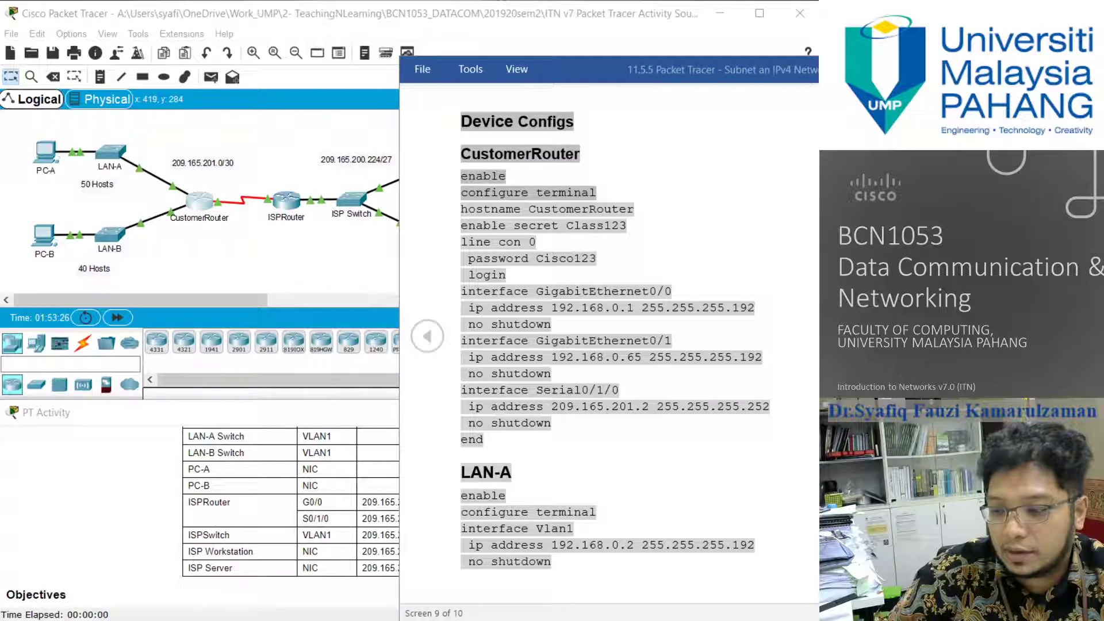
Bring the router console back and enter interface Serial0/1/0
left_click_drag(839, 154, 129, 97)
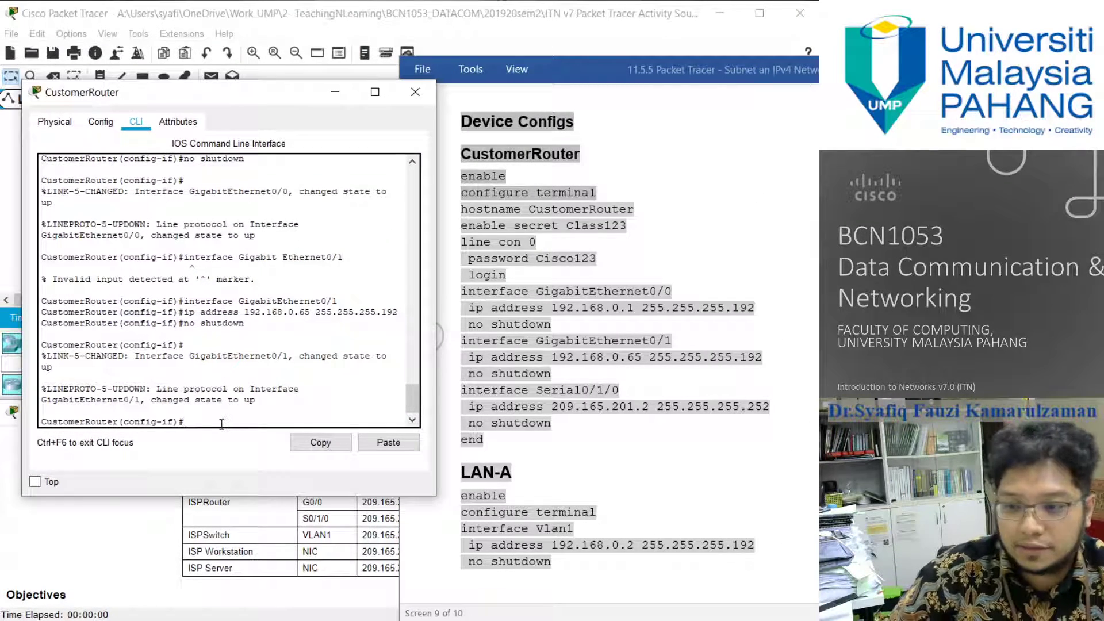
type("nte")
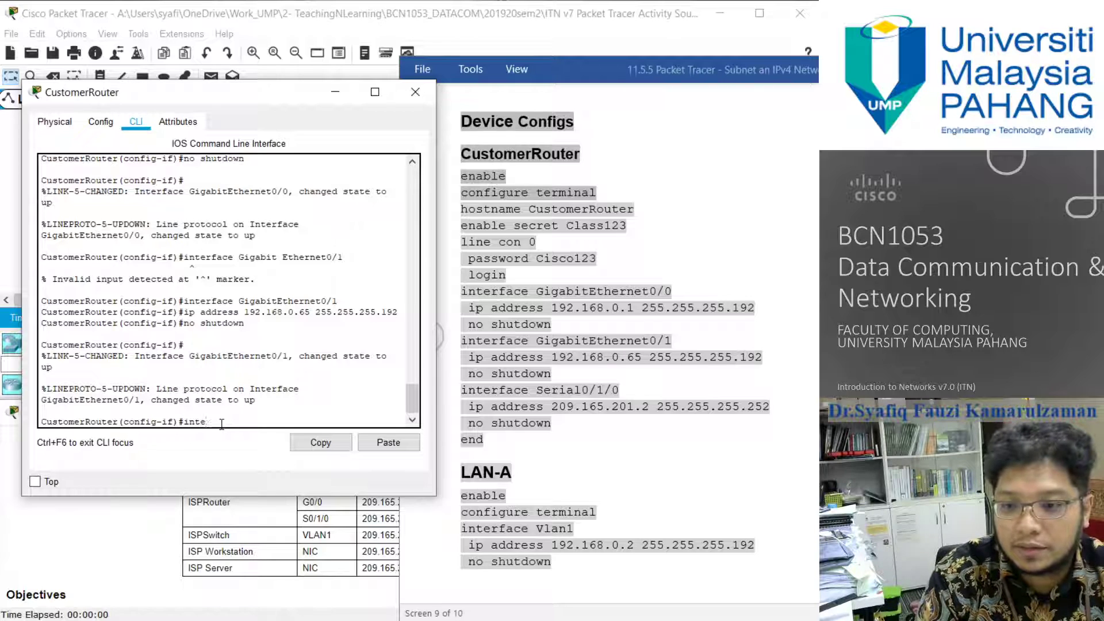
type("rface Serio")
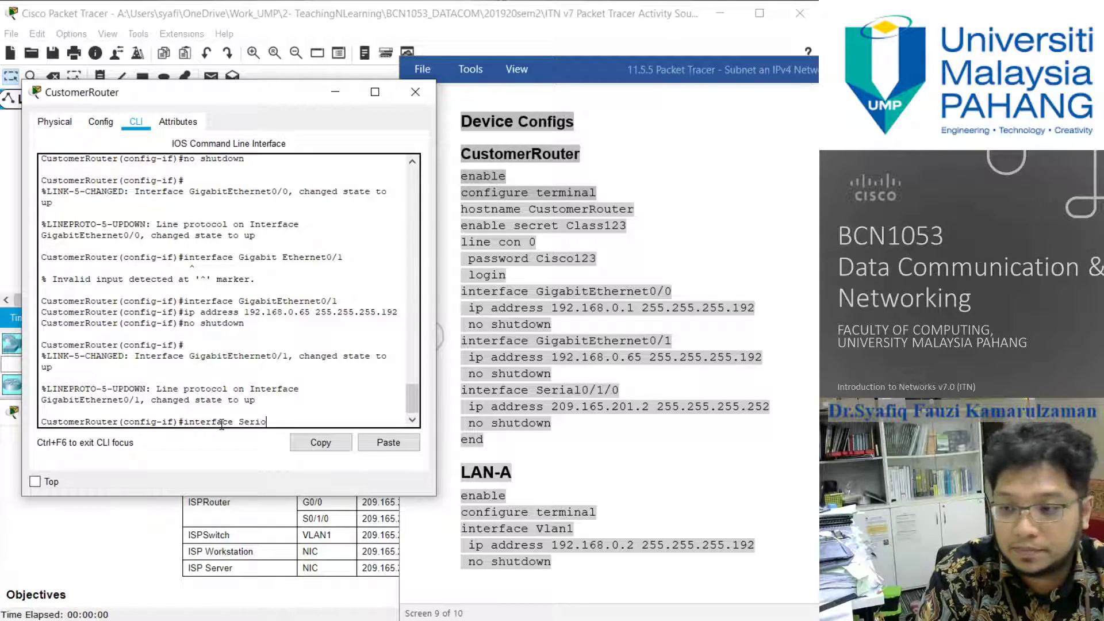
key("BackSpace")
type("al0")
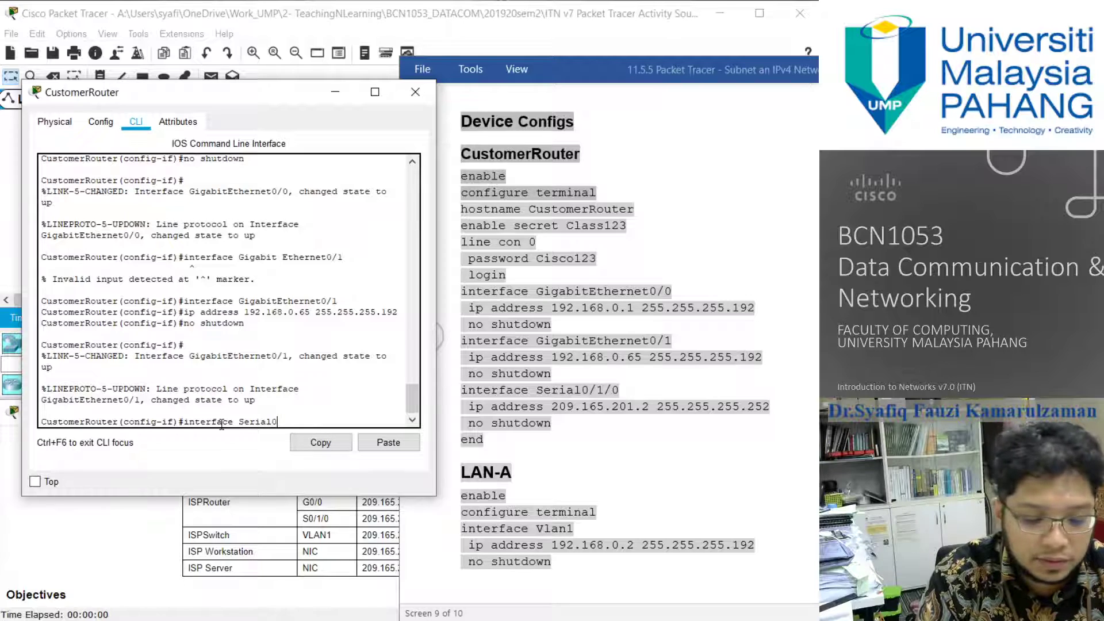
type("/1/")
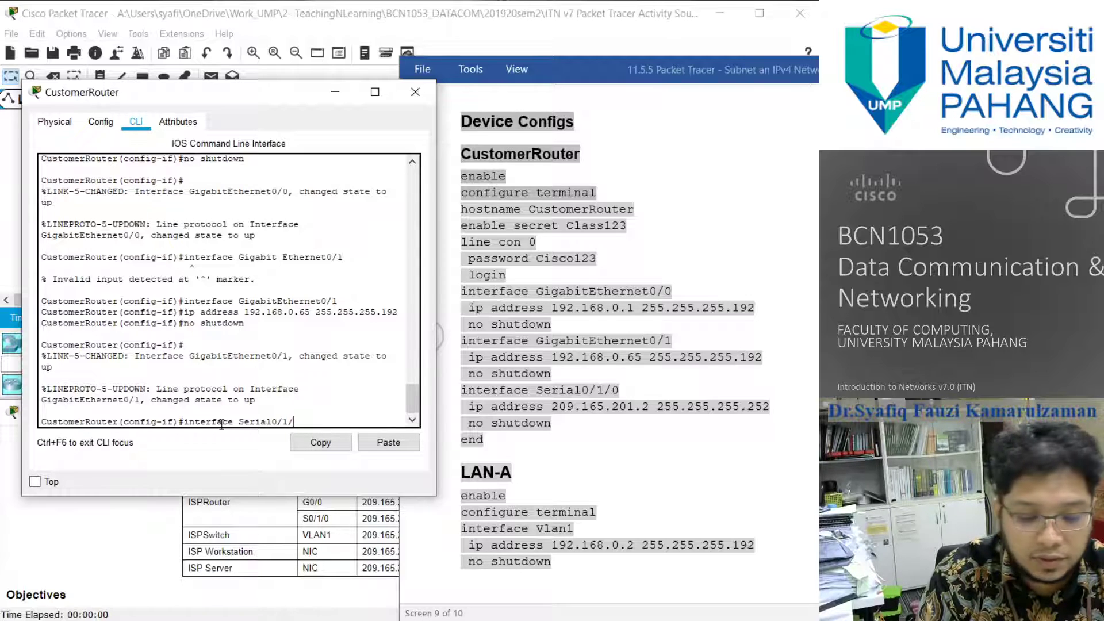
type("0")
key("Return")
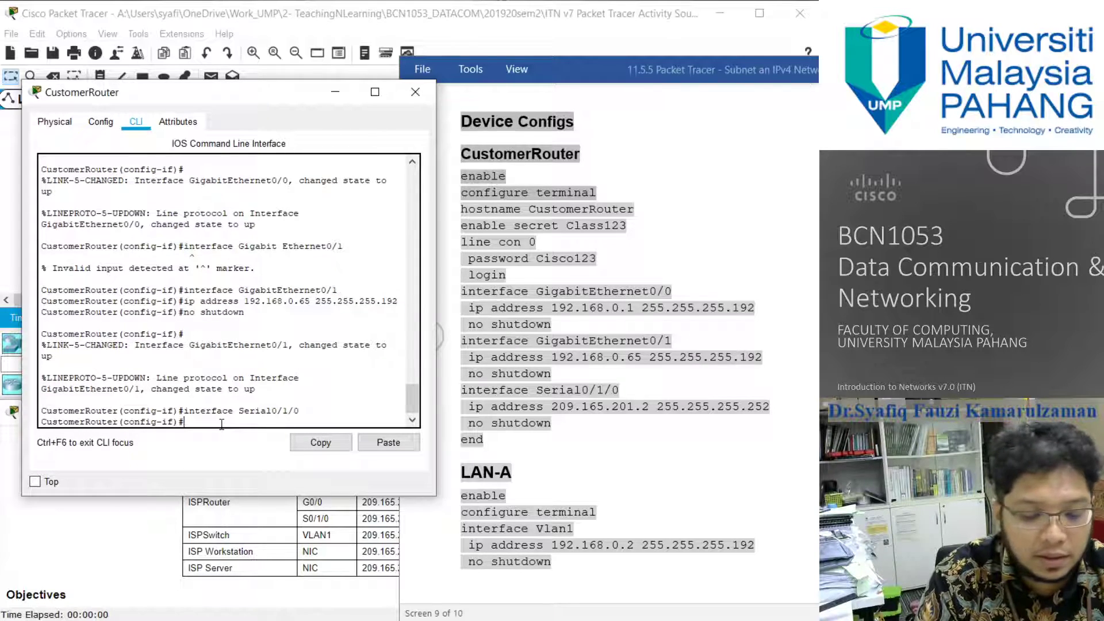
Assign 209.165.201.2 255.255.255.252 to Serial0/1/0, fixing the missing space after 'ip'
type("ipaddress 2")
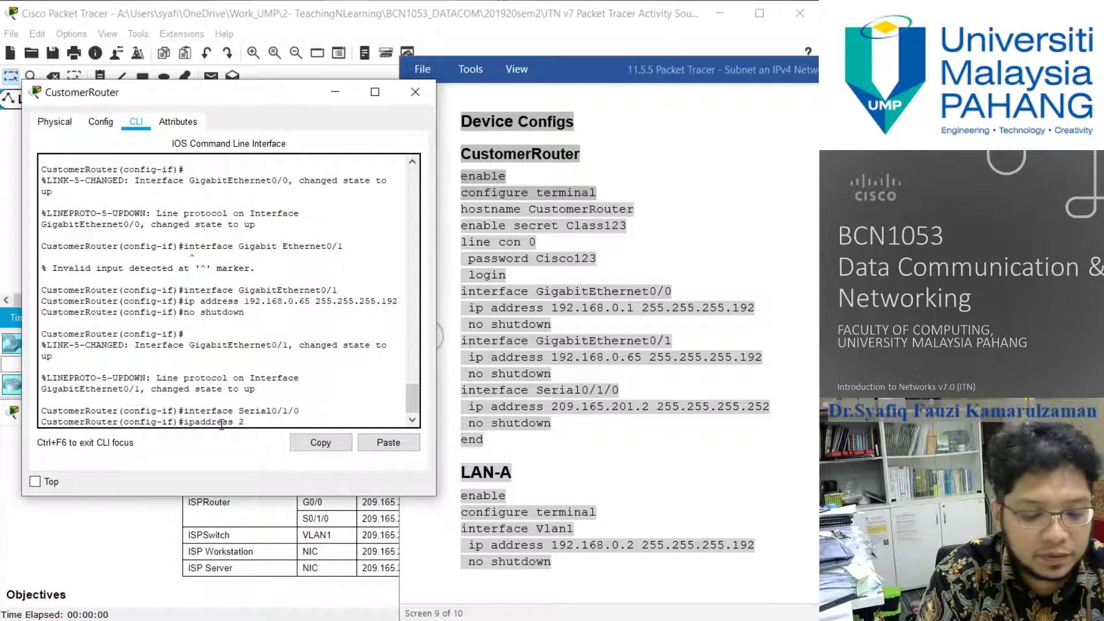
type("09.165")
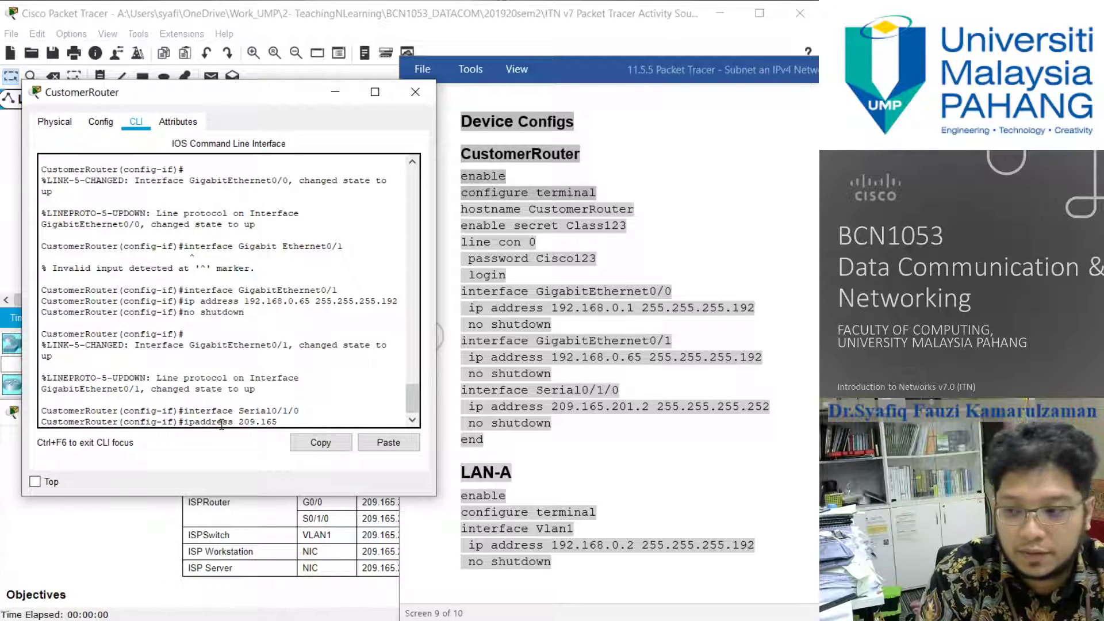
type(".201.2")
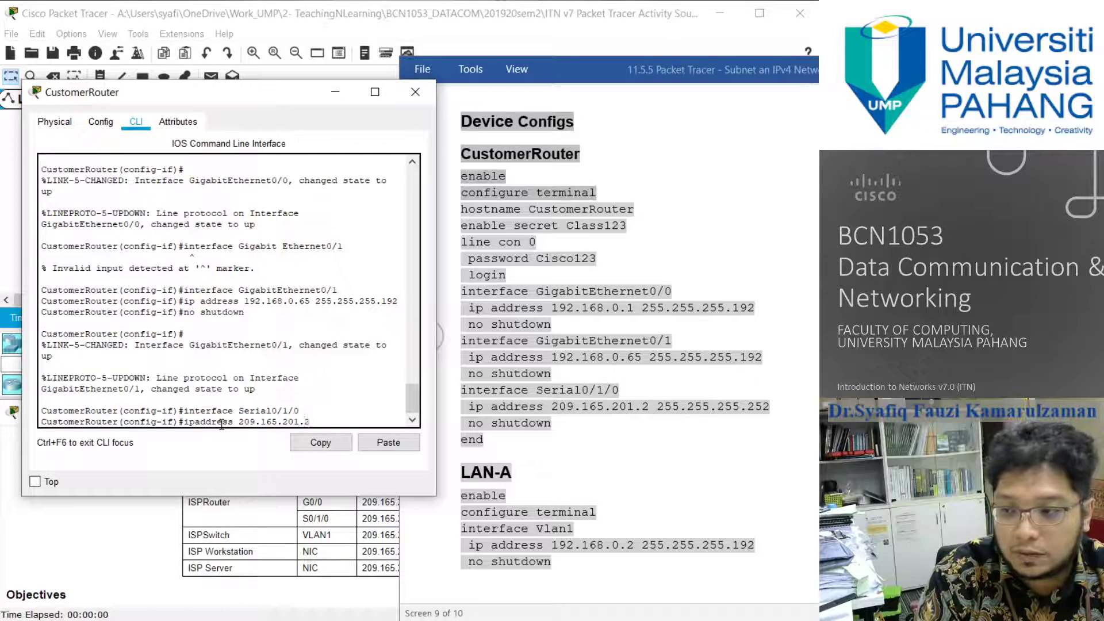
type(" 255.")
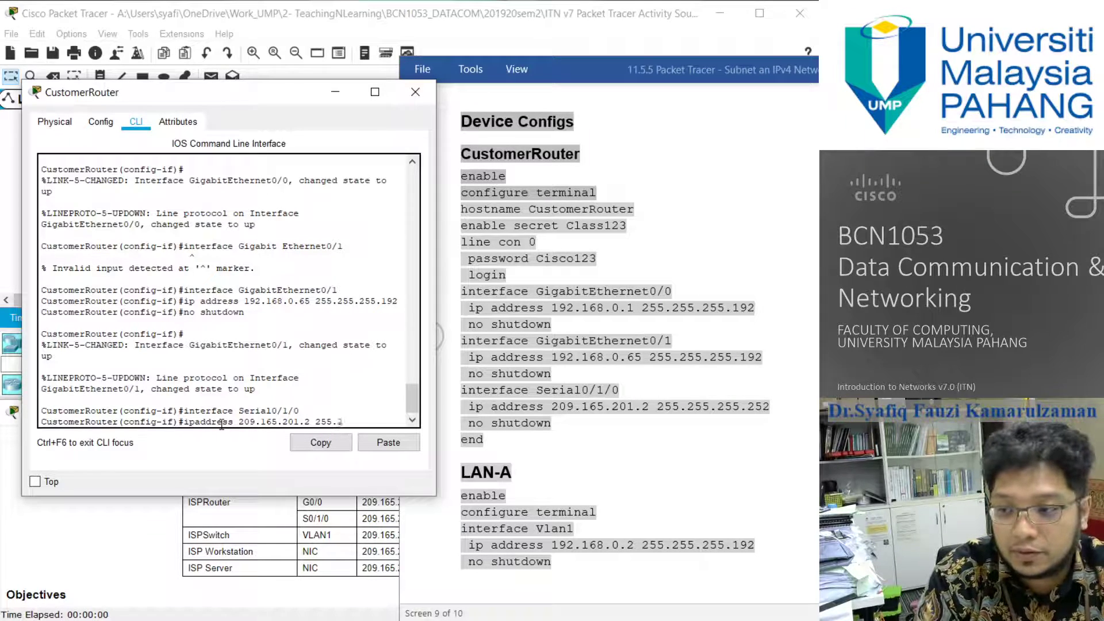
type("255.255.25")
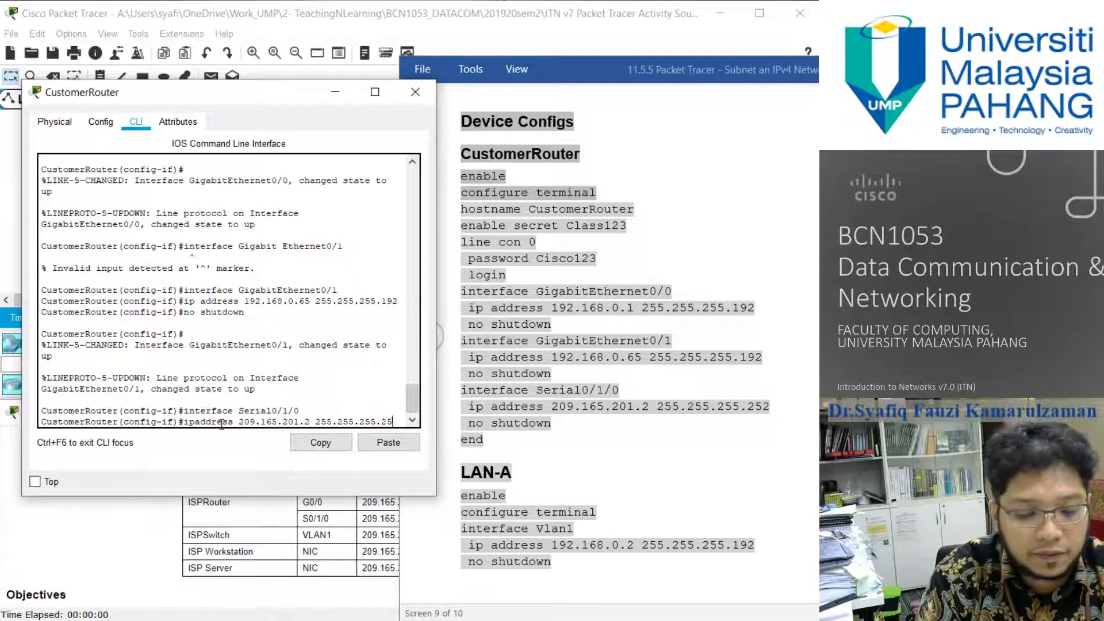
type("2")
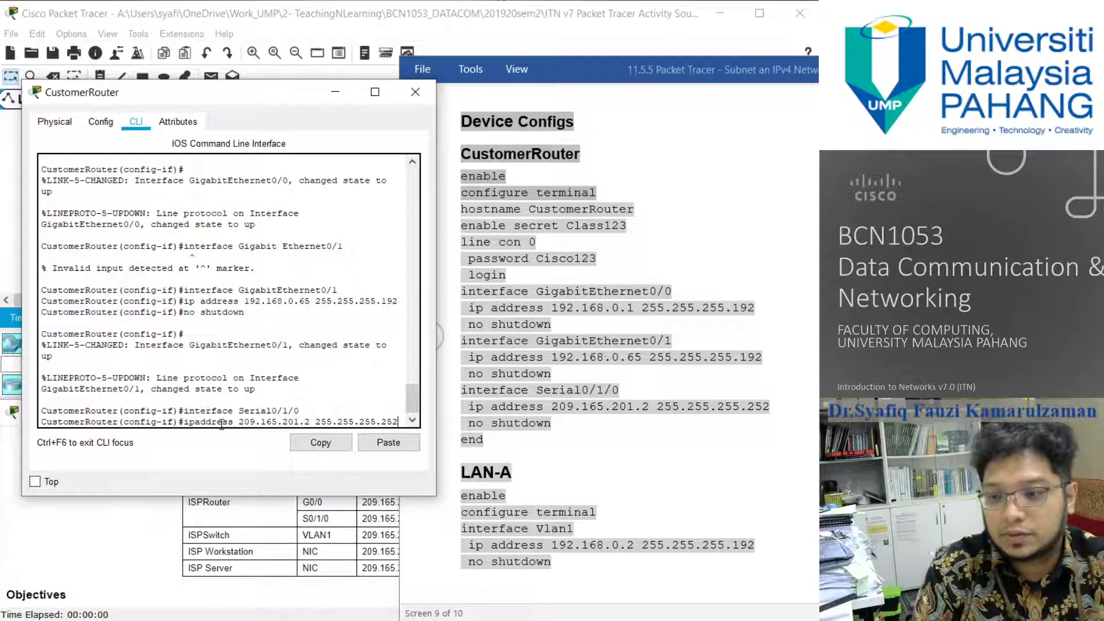
key("Return")
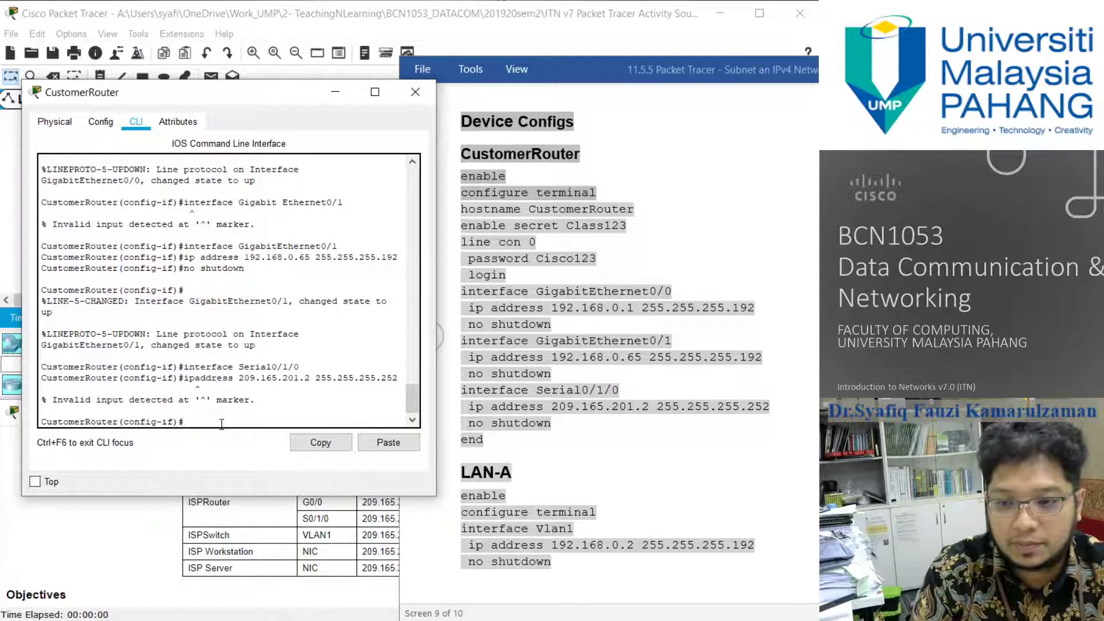
key("Up")
key("Left")
key("Left")
key("Left")
key("Left")
key("Left")
key("Left")
key("Left")
key("Left")
key("Left")
key("Left")
key("Left")
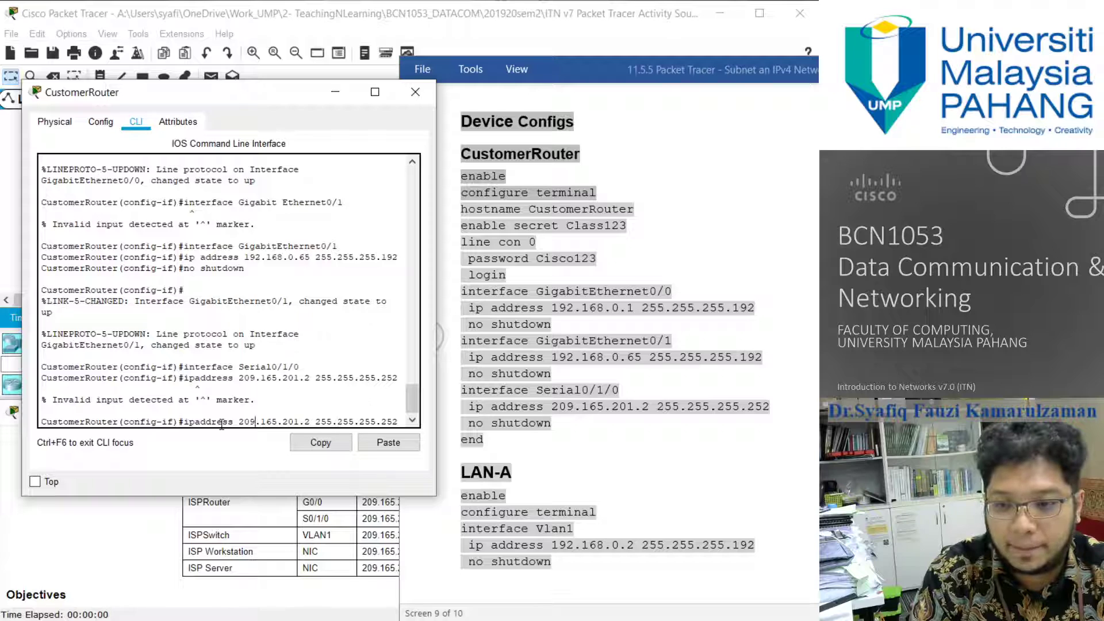
key("Left")
key("Left")
key("Left")
key("Left")
key("Left")
key("Left")
key("Left")
key("Left")
key("Left")
key("Left")
key("Left")
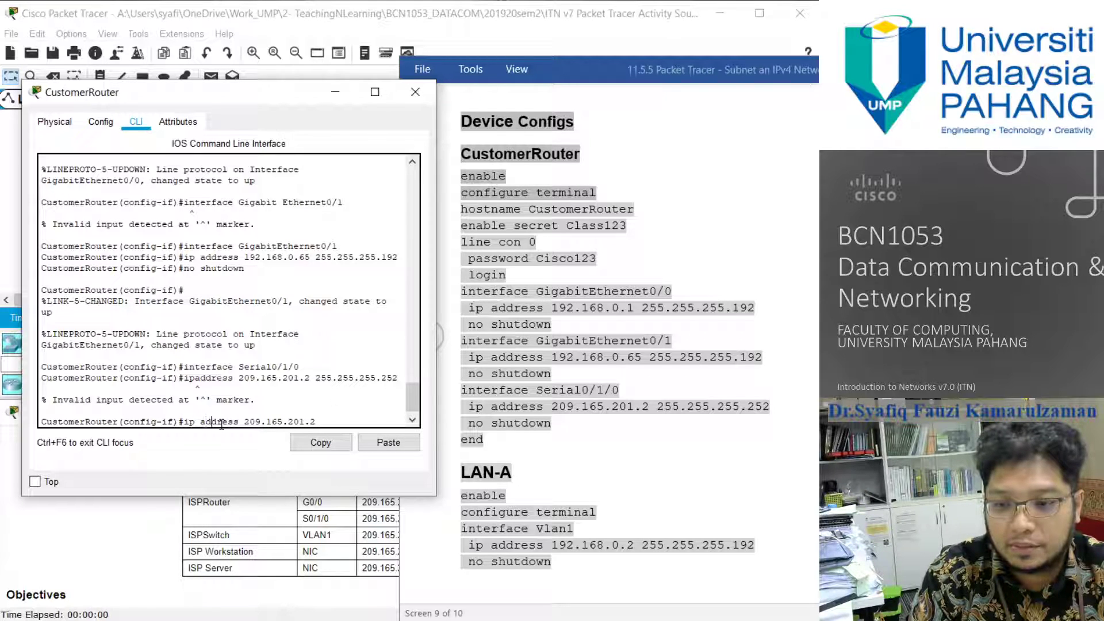
key("Right")
key("Right")
key("Right")
key("Right")
key("Right")
key("Right")
key("Right")
key("Right")
key("Right")
key("Right")
key("Right")
key("Right")
key("Right")
key("Right")
key("Right")
key("Right")
key("Right")
key("Right")
key("Right")
key("Right")
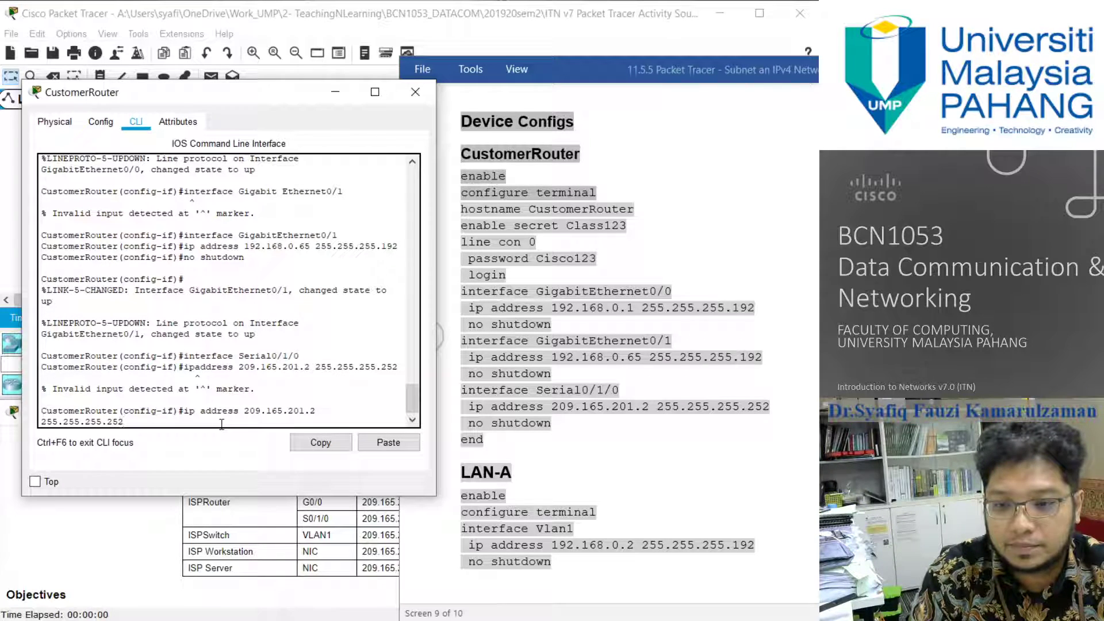
key("Return")
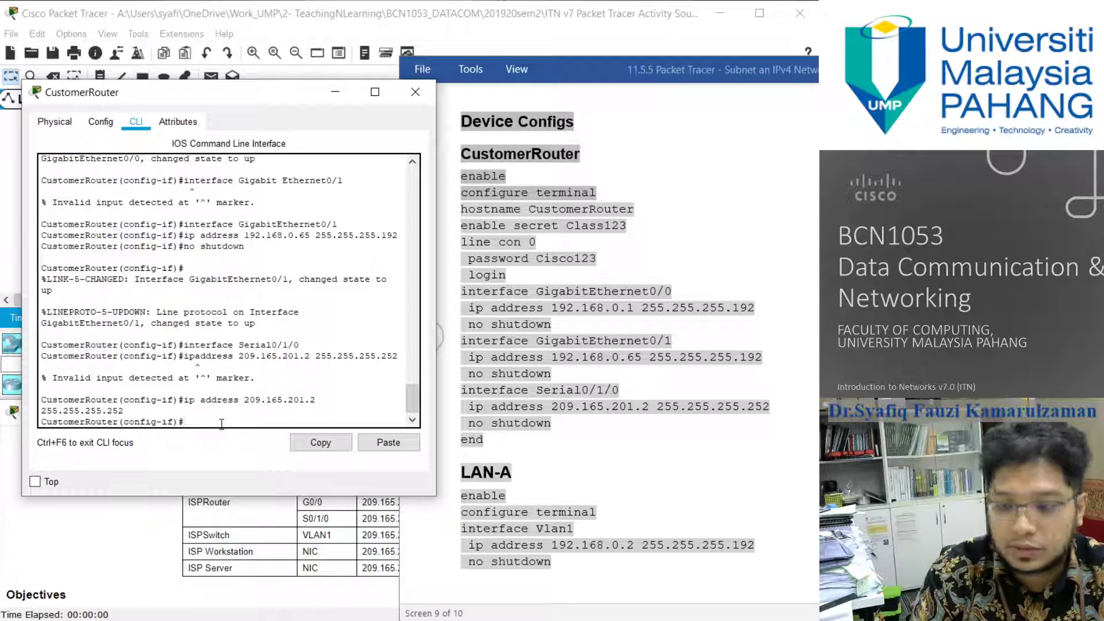
Enable Serial0/1/0 with no shutdown and return to the privileged prompt with end
type("no shutd")
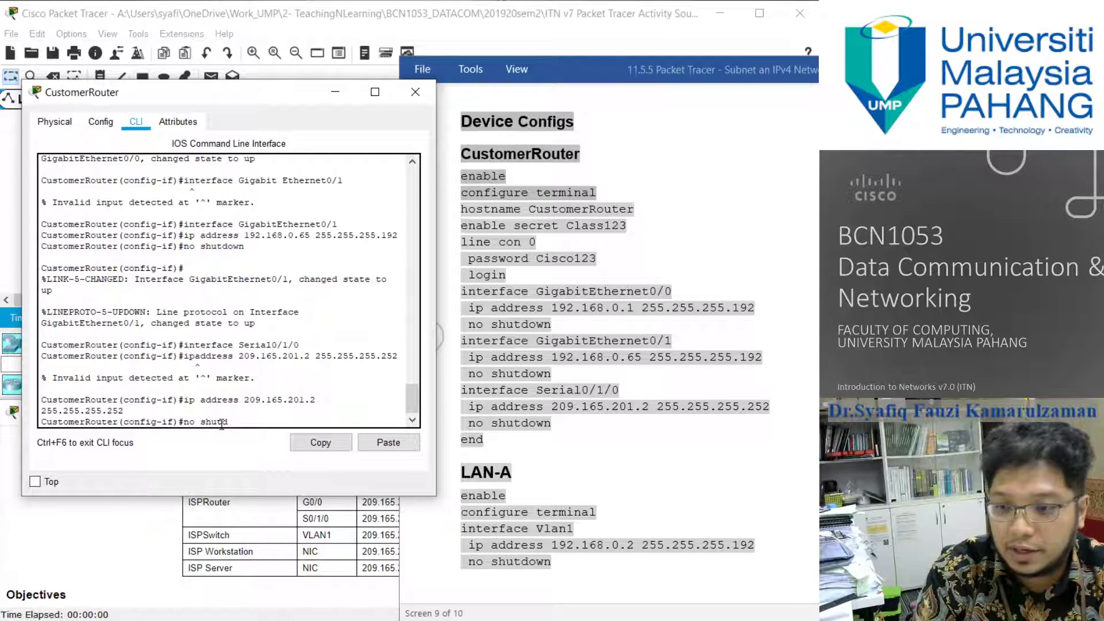
type("own")
key("Return")
type("end")
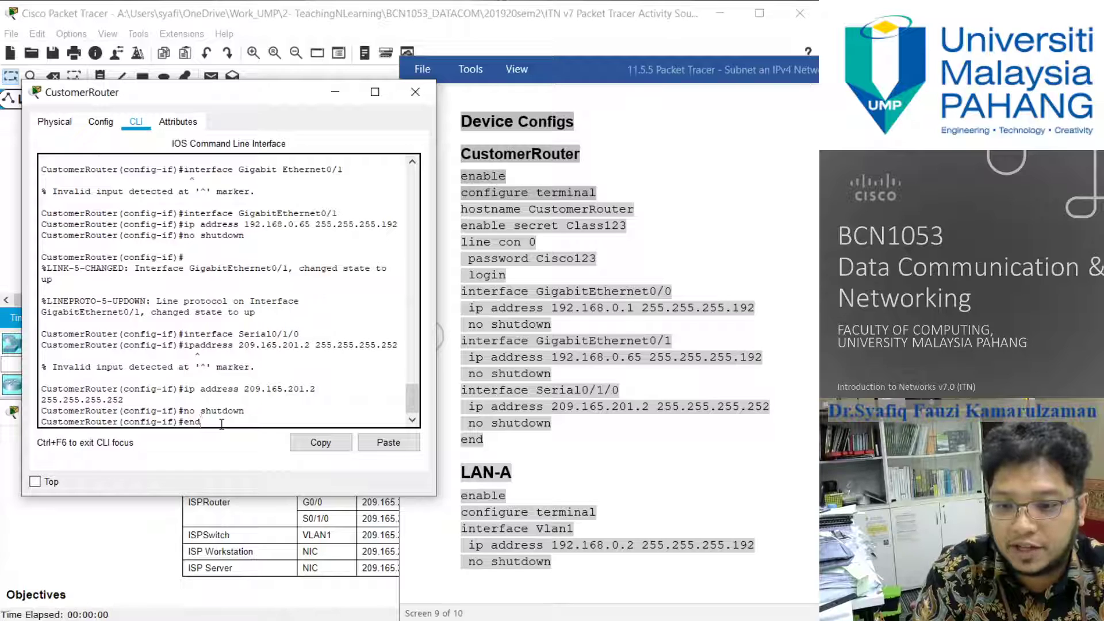
key("Return")
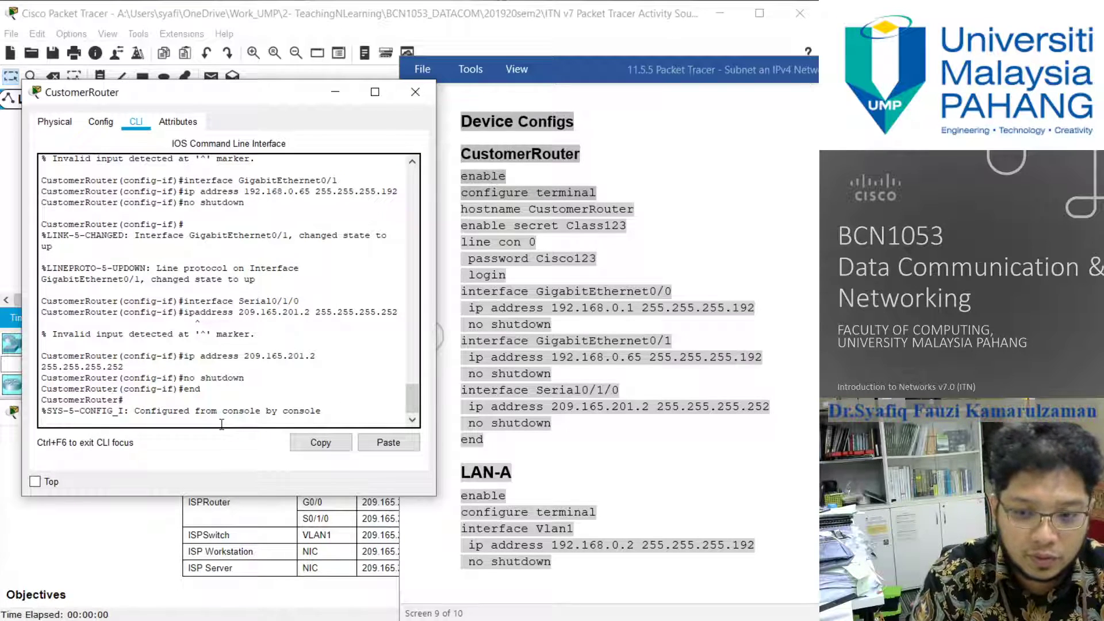
key("Return")
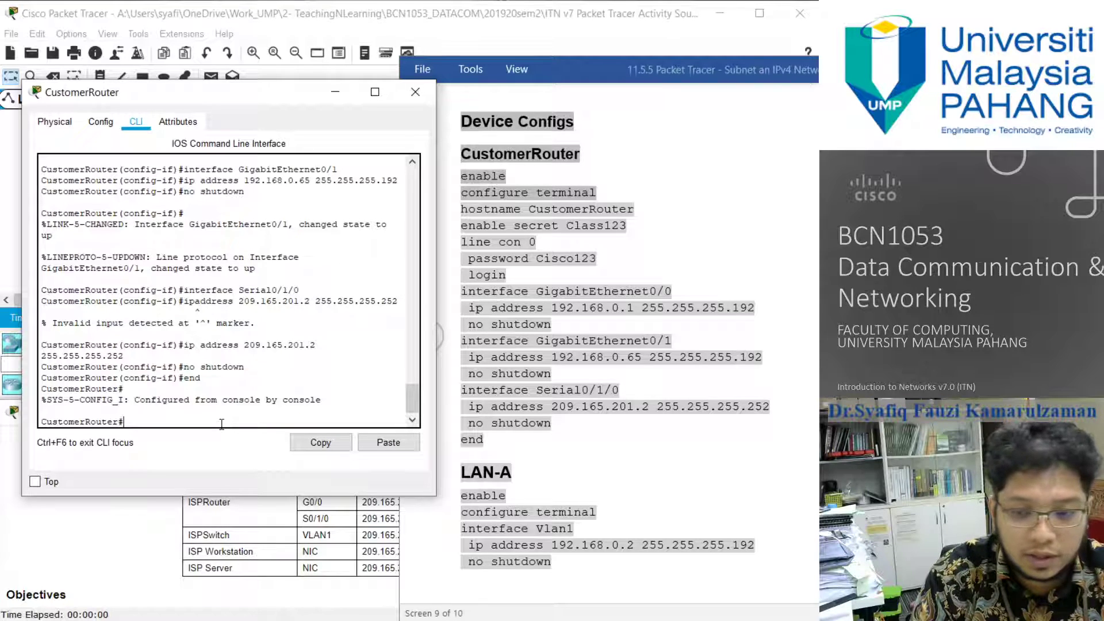
Run show running-config and page through it to verify interface addresses and console login
type("show runnin")
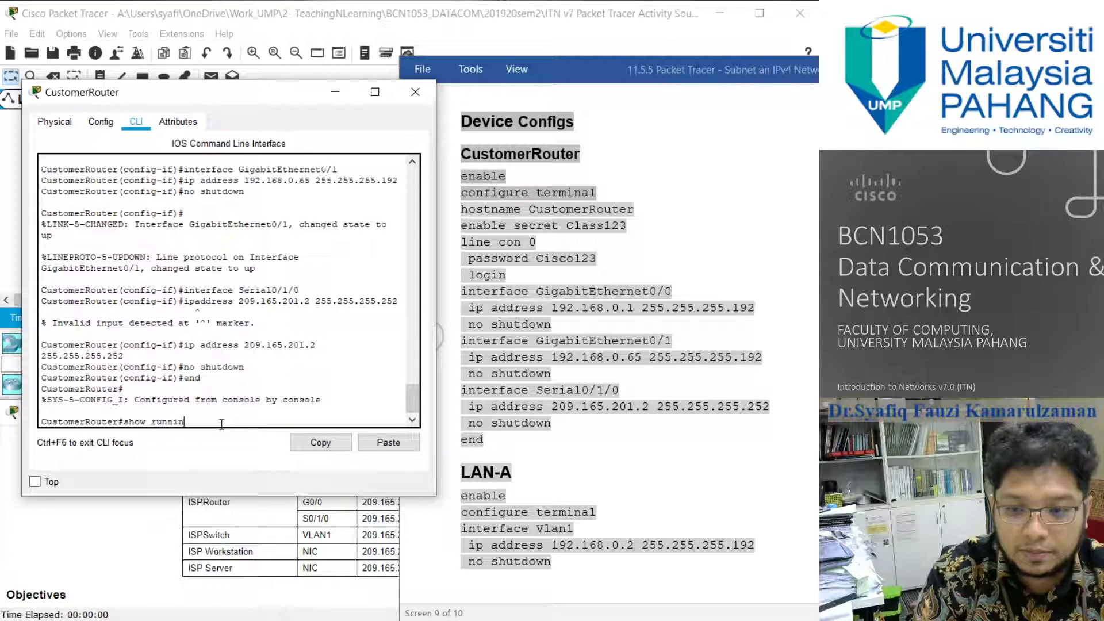
type("g-config")
key("Return")
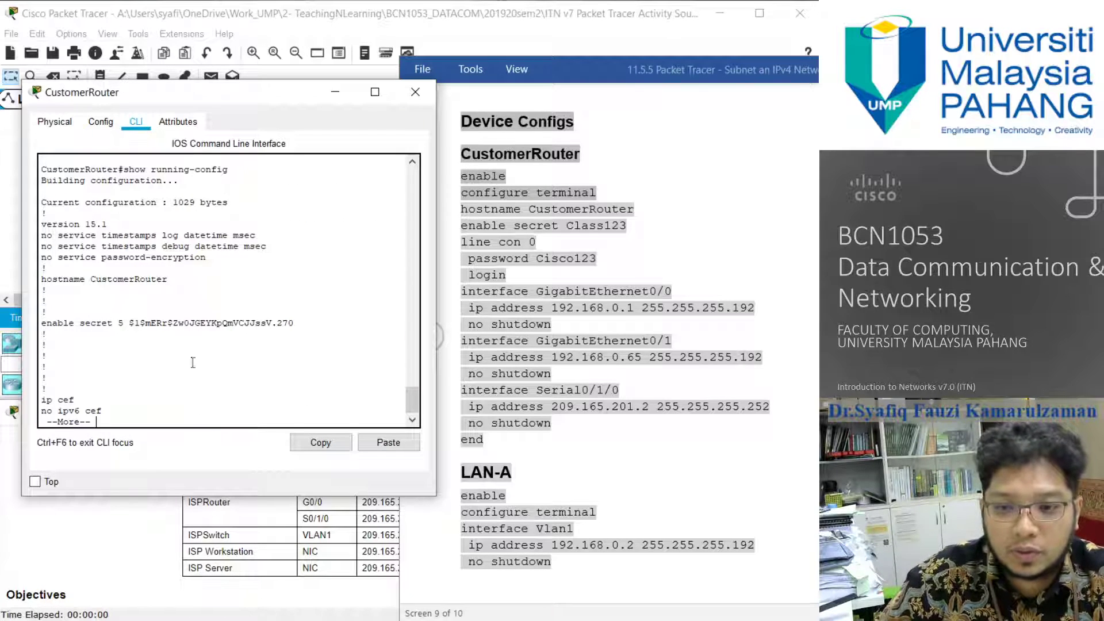
scroll(186, 362, "down", 1)
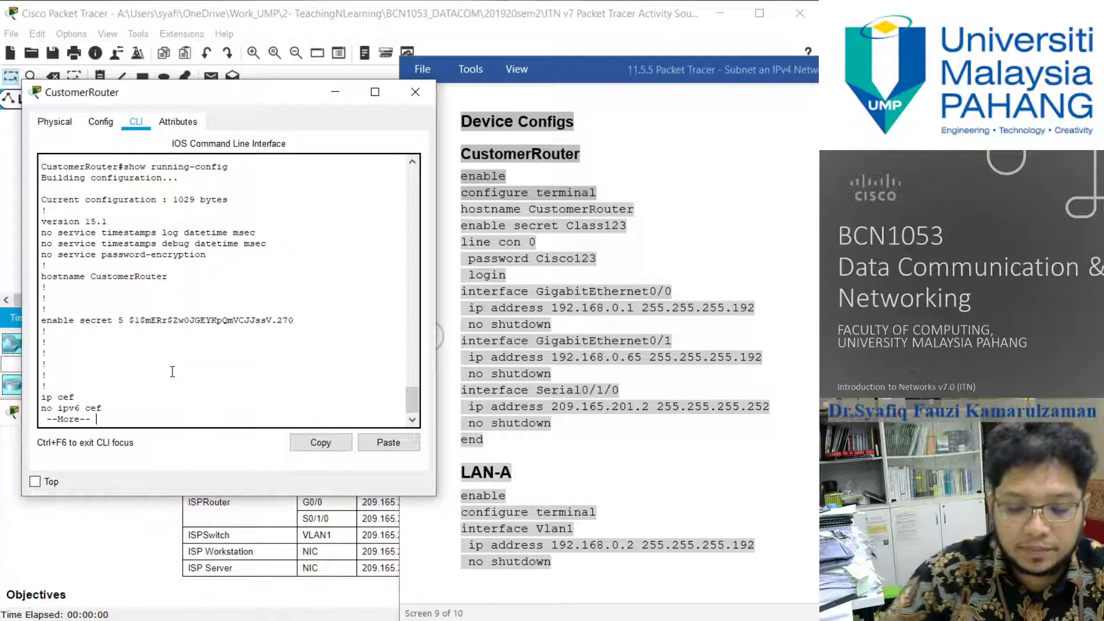
key("q")
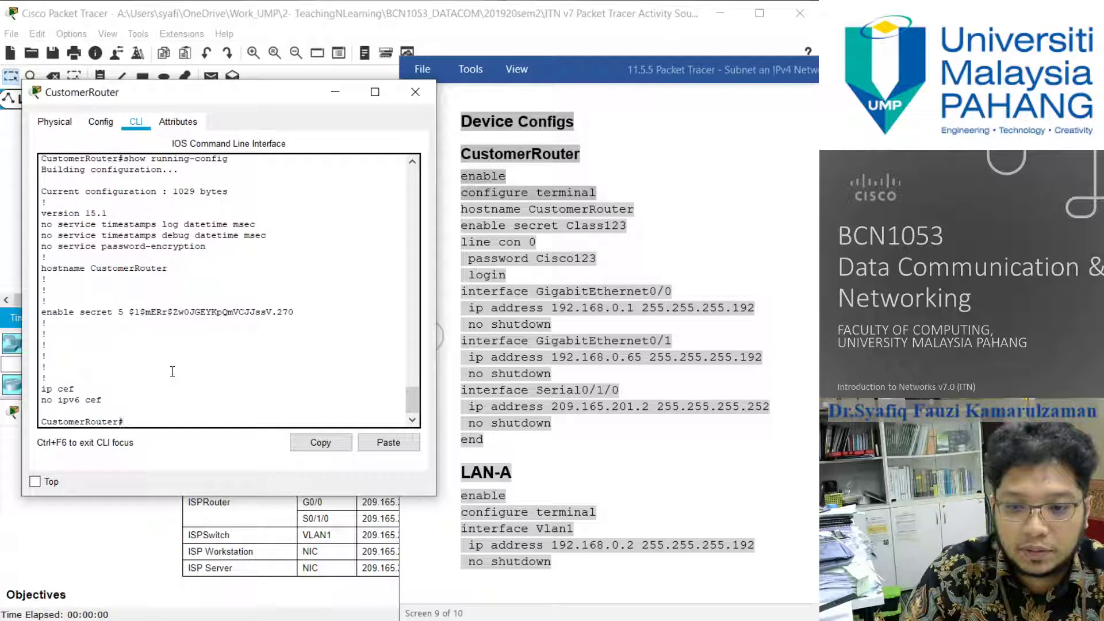
scroll(172, 372, "up", 1)
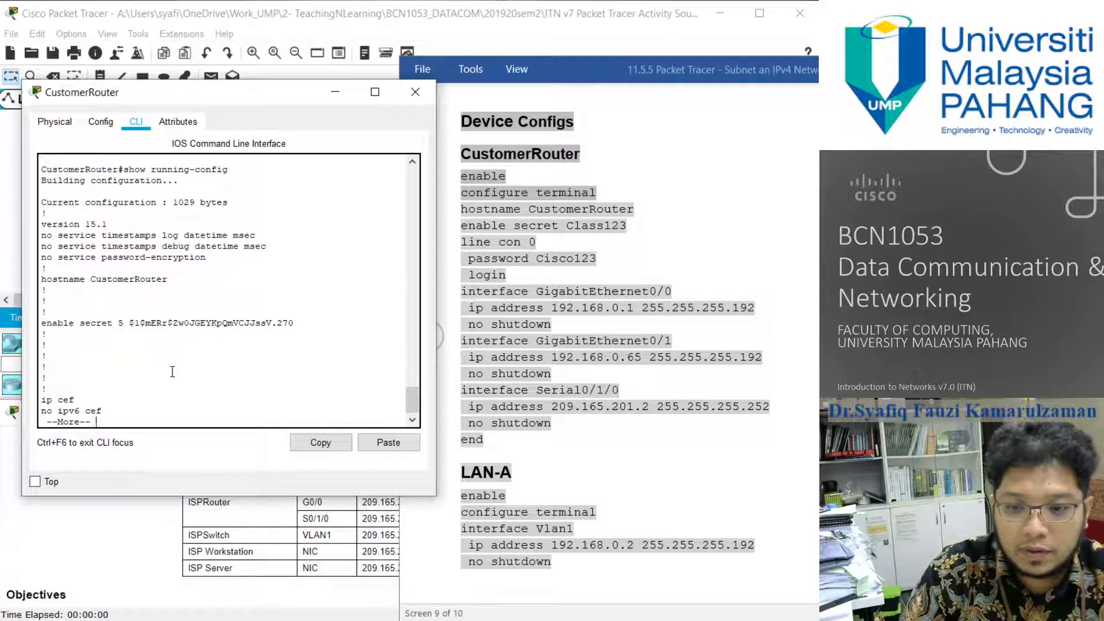
key("Return")
key("Return")
key("Return")
key("Return")
key("Return")
key("Return")
key("Return")
key("Return")
key("Return")
key("Return")
key("Return")
key("Return")
key("Return")
key("Return")
key("Return")
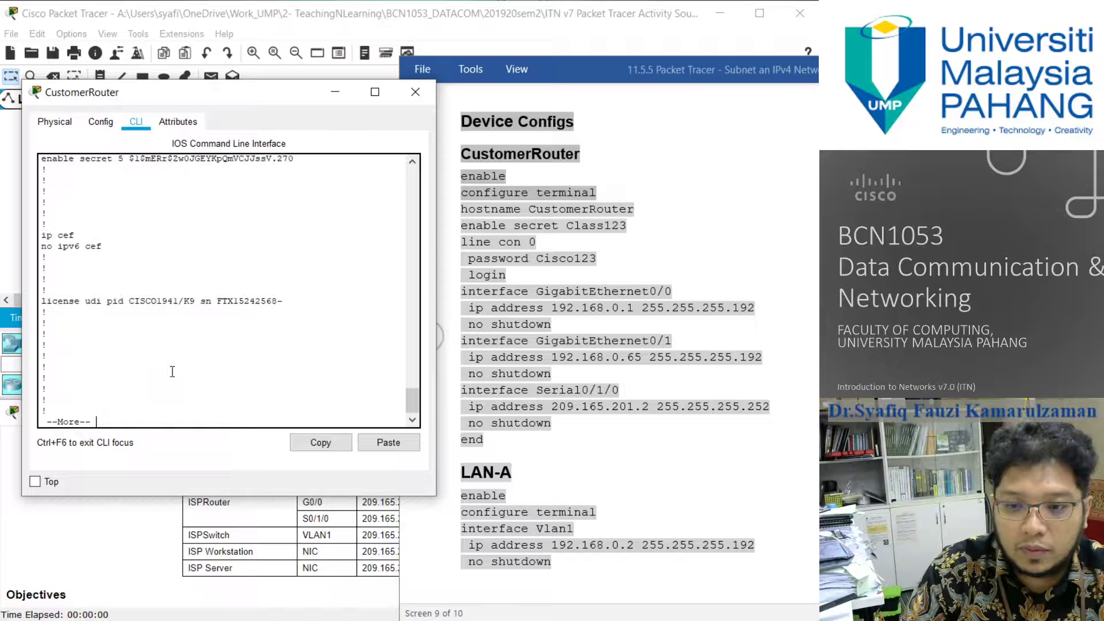
key("Return")
key("Return")
key("Return")
key("Return")
key("Return")
key("Return")
key("Return")
key("Return")
key("Return")
key("Return")
key("Return")
key("Return")
key("Return")
key("Return")
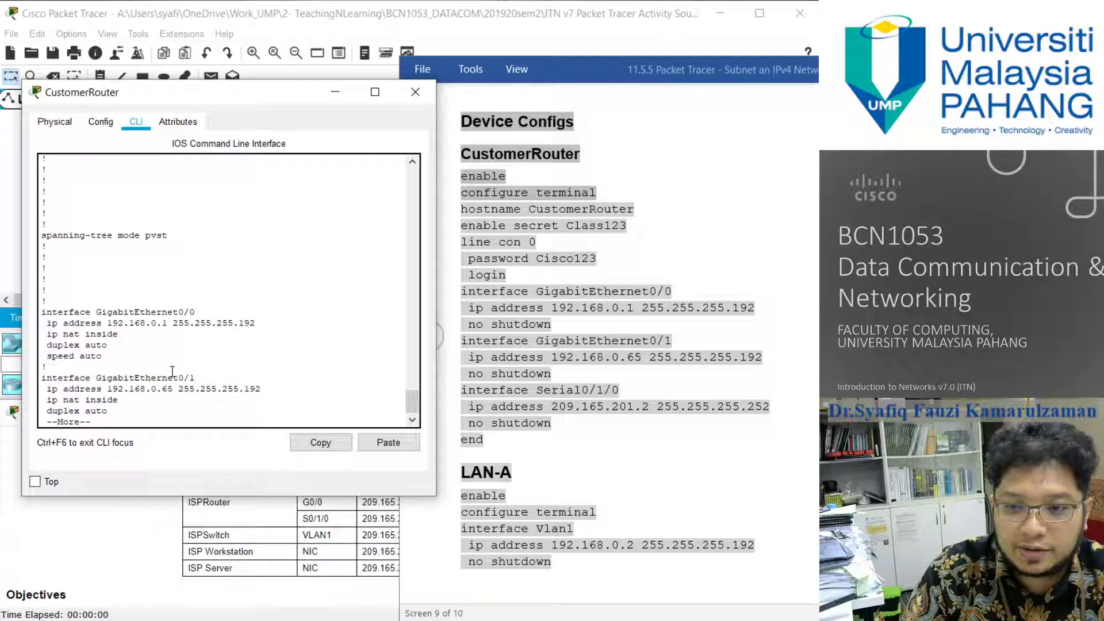
key("Return")
key("Return")
key("Return")
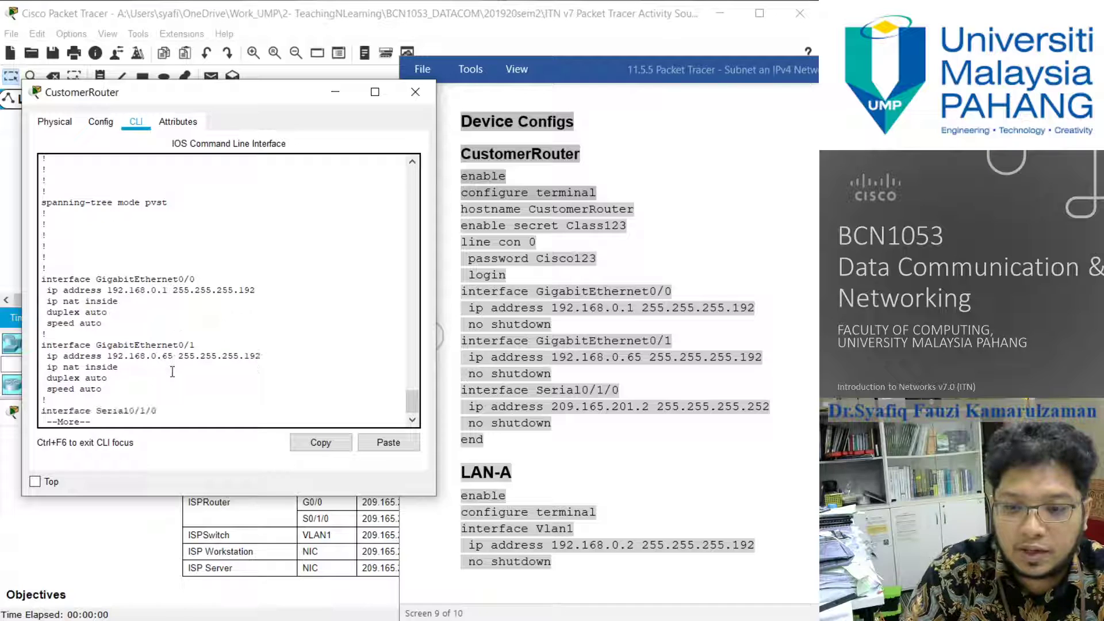
key("Return")
key("Return")
key("Return")
key("Return")
key("Return")
key("Return")
key("Return")
key("Return")
key("Return")
key("Return")
key("Return")
key("Return")
key("Return")
key("Return")
key("Return")
key("Return")
key("Return")
key("Return")
key("Return")
key("Return")
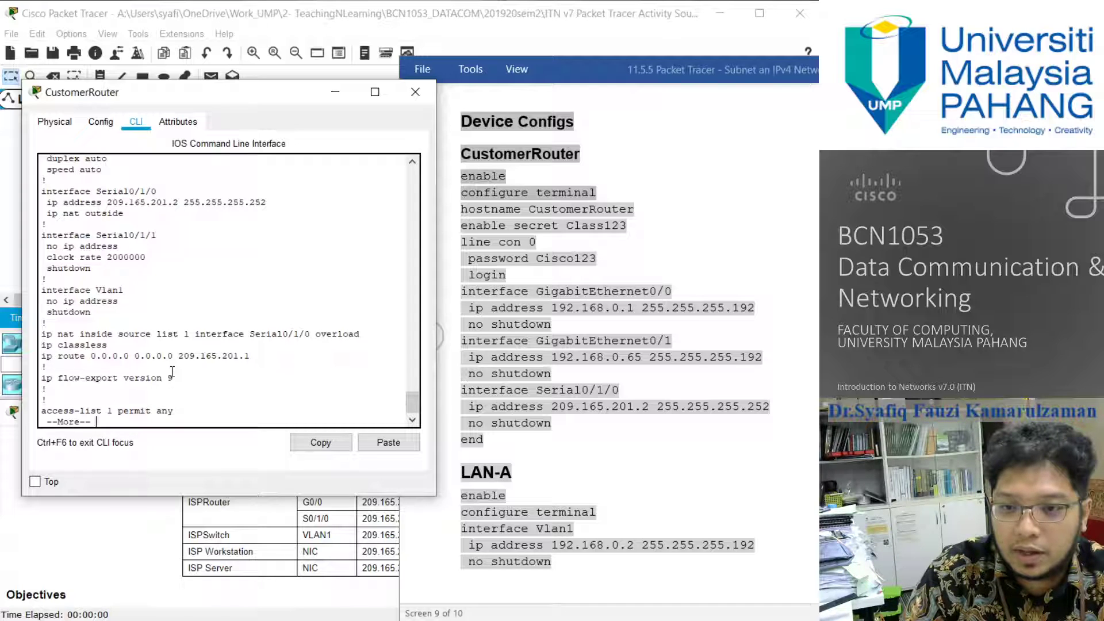
key("Return")
key("Return")
key("Return")
key("Return")
key("Return")
key("Return")
key("Return")
key("Return")
key("Return")
key("Return")
key("Return")
key("Return")
key("Return")
key("Return")
key("Return")
key("Return")
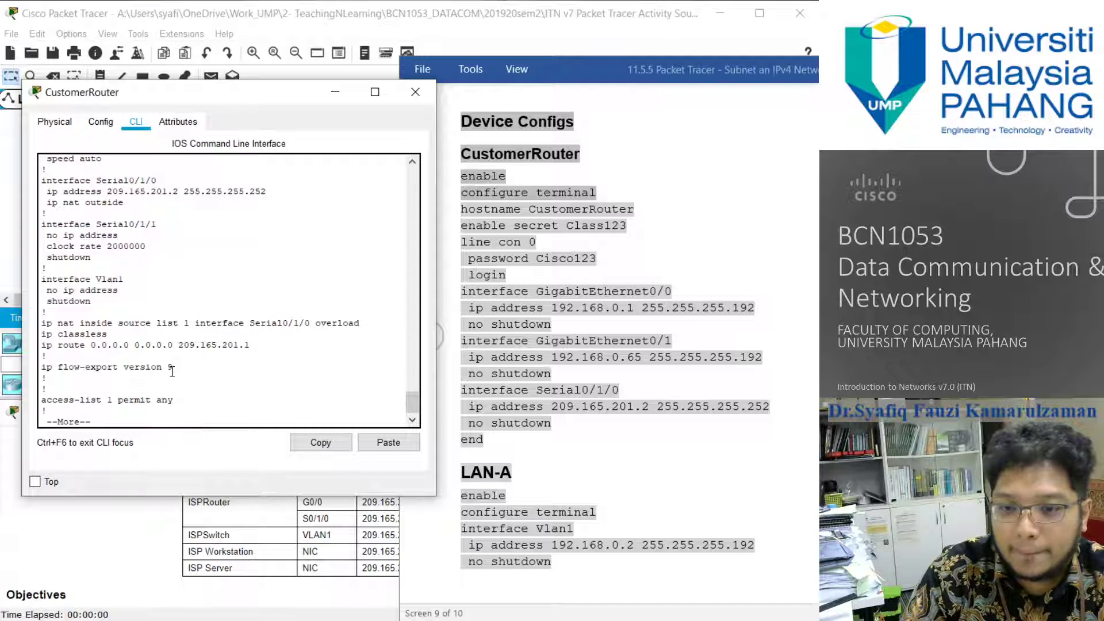
key("Return")
key("Return")
key("Return")
key("Return")
key("Return")
key("Return")
key("Return")
key("Return")
key("Return")
key("Return")
key("Return")
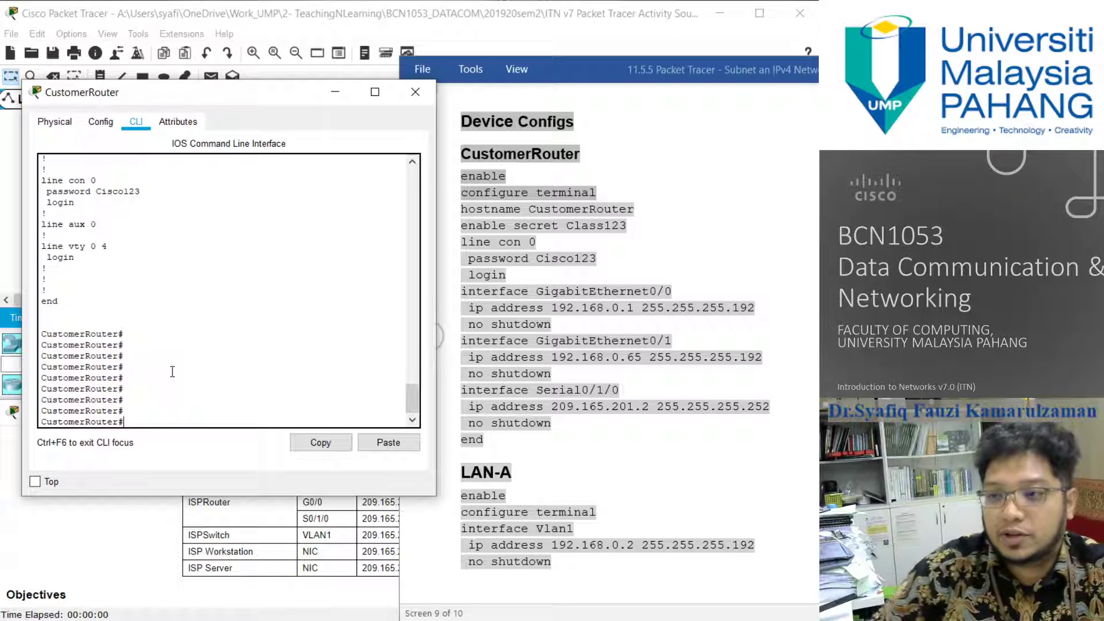
Close CustomerRouter's console window
left_click(147, 573)
left_click(418, 101)
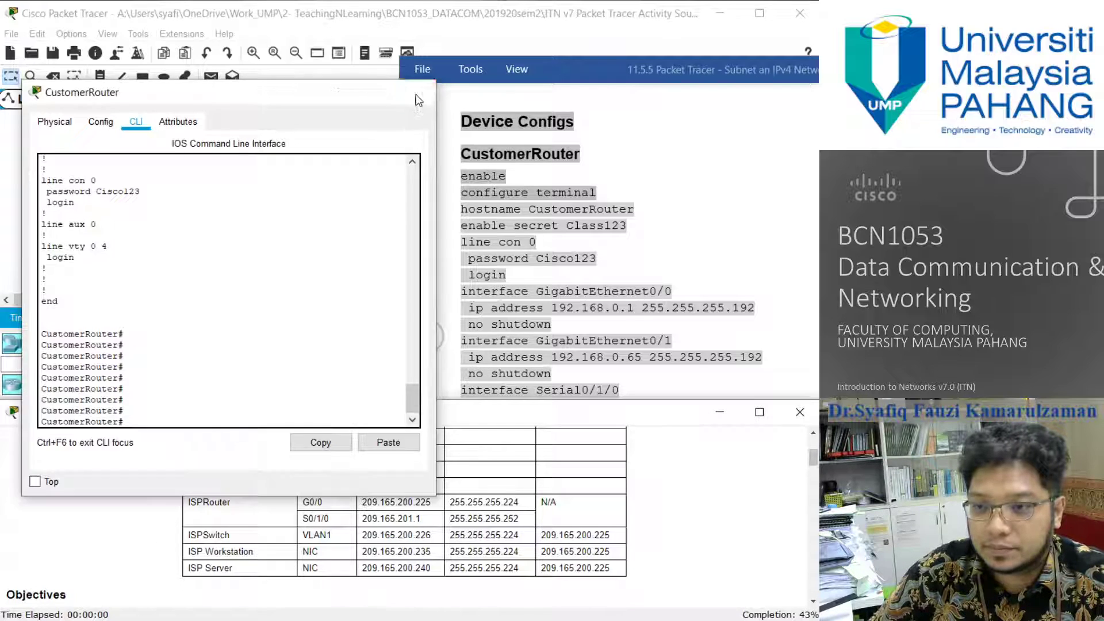
left_click(418, 101)
left_click(516, 322)
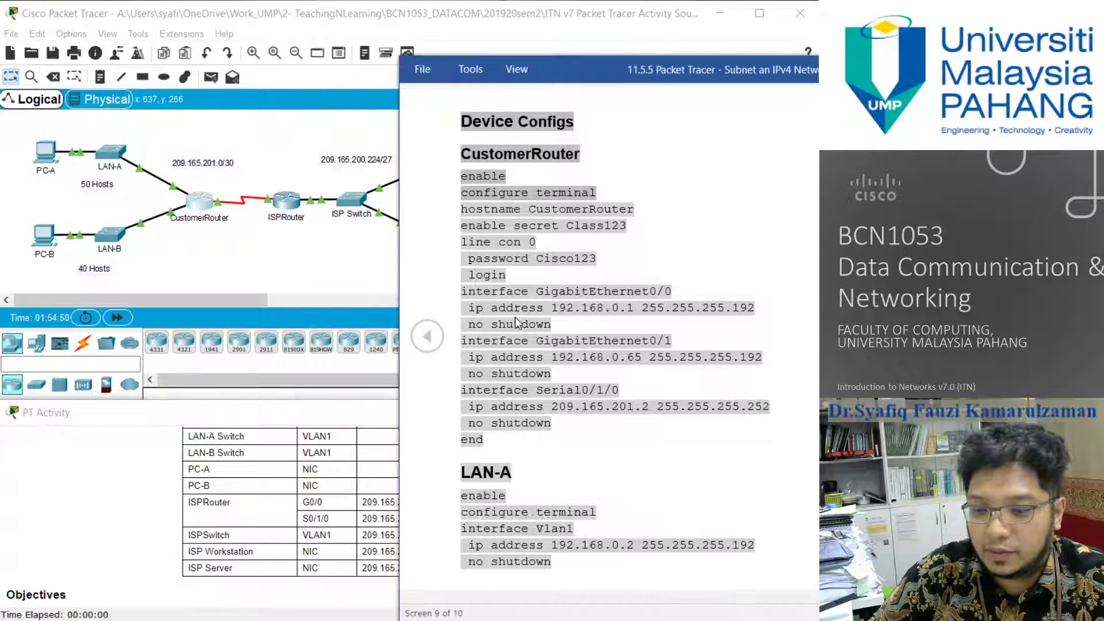
scroll(516, 322, "down", 5)
scroll(574, 382, "up", 5)
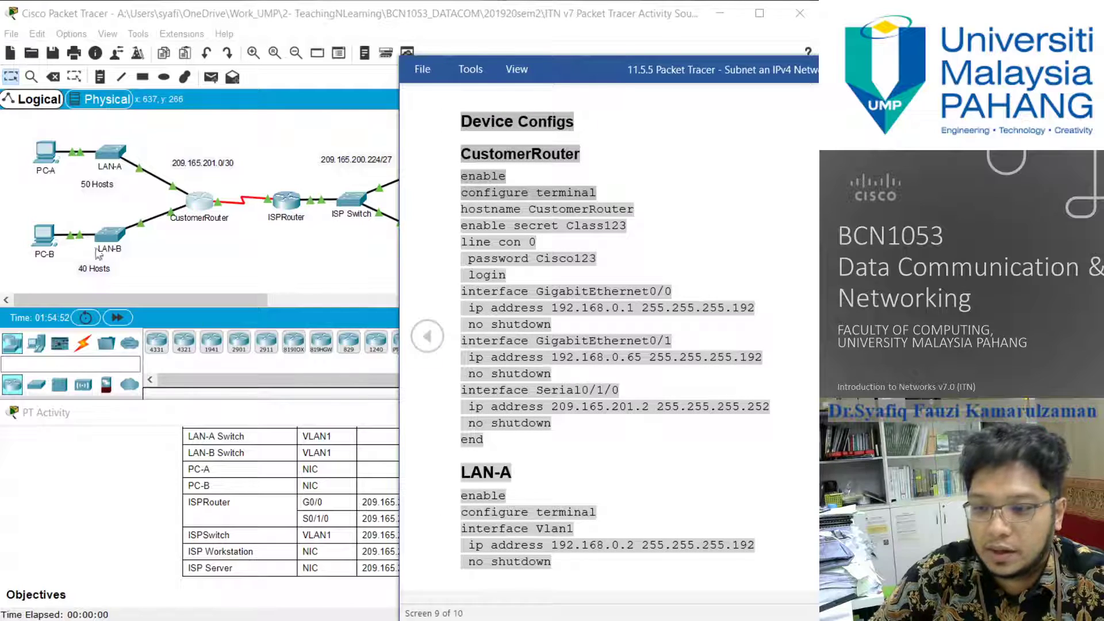
Check the Device Configs instructions and addressing table, then select the LAN-A switch on the topology
left_click(110, 157)
left_click(131, 530)
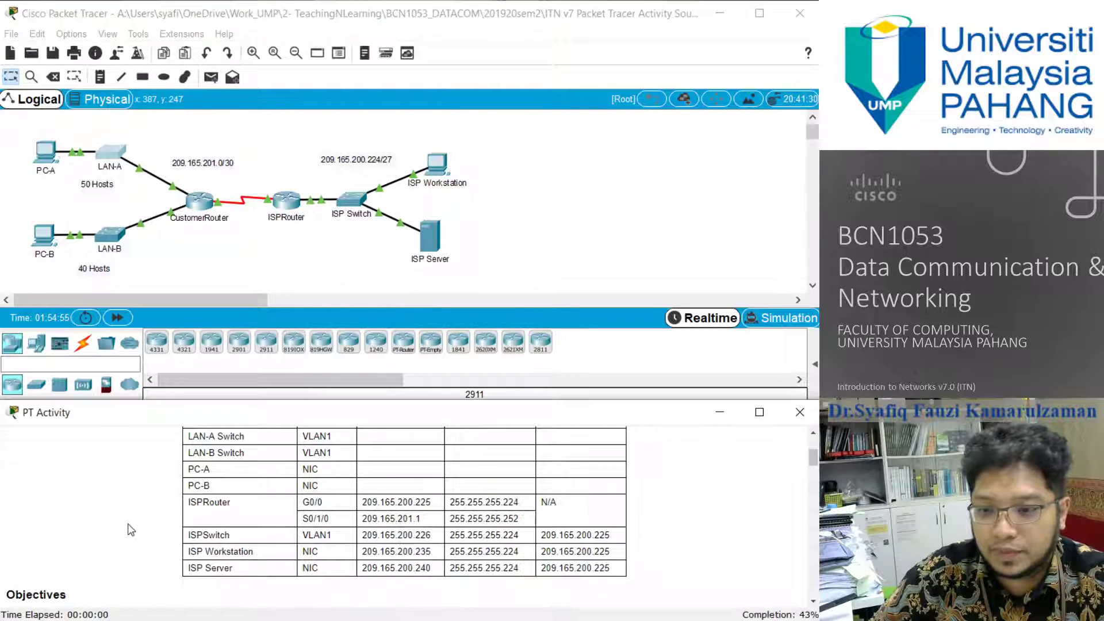
scroll(794, 448, "up", 5)
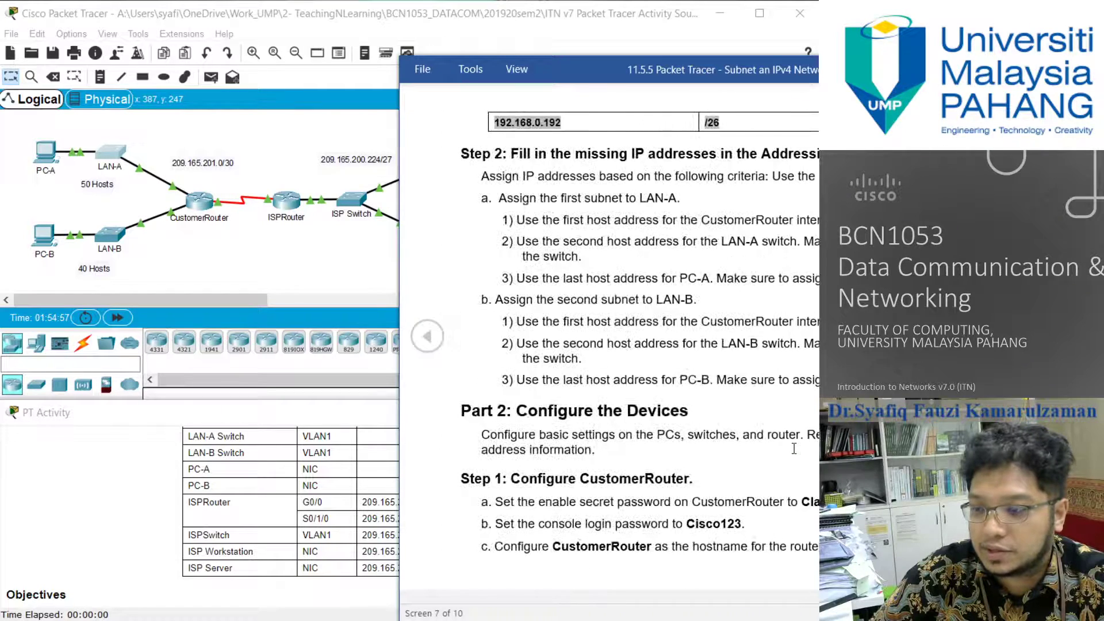
scroll(794, 449, "up", 3)
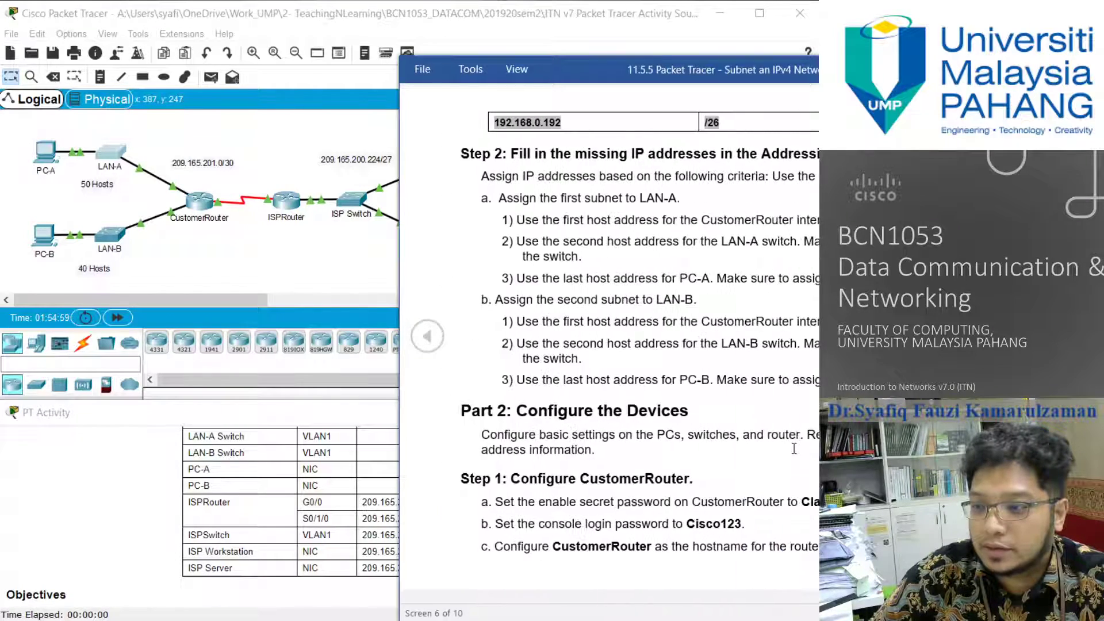
scroll(739, 420, "down", 3)
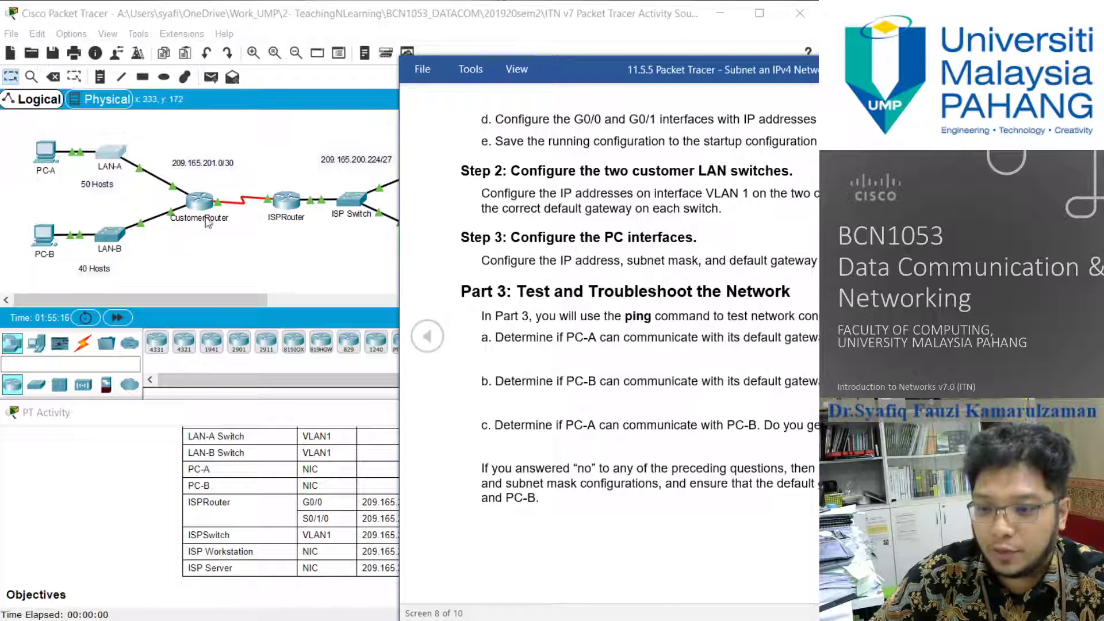
scroll(693, 453, "down", 3)
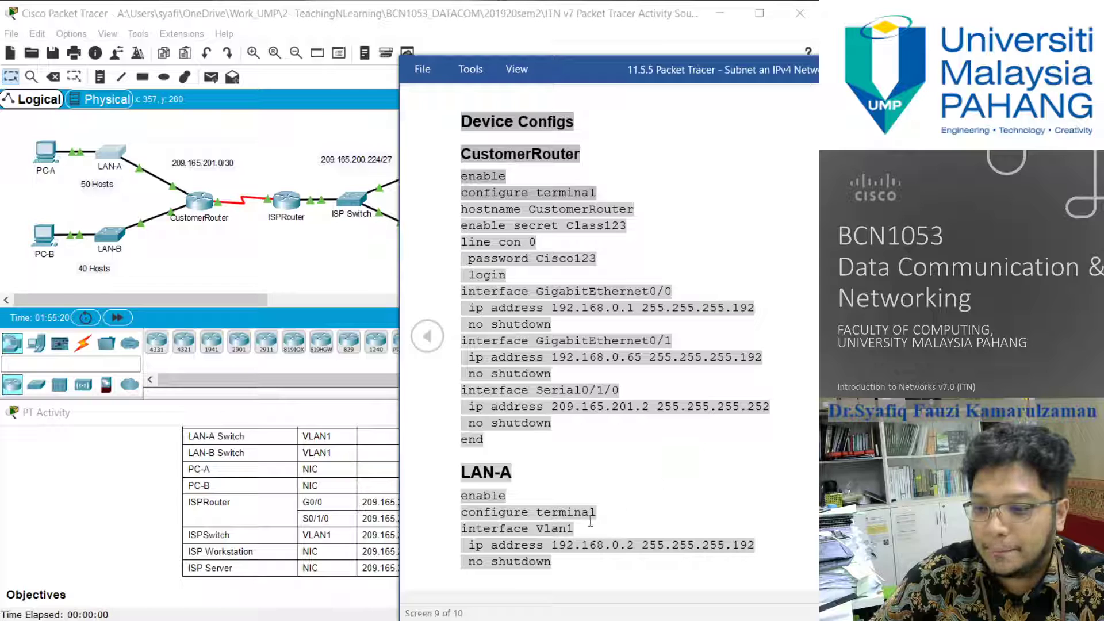
scroll(613, 507, "down", 3)
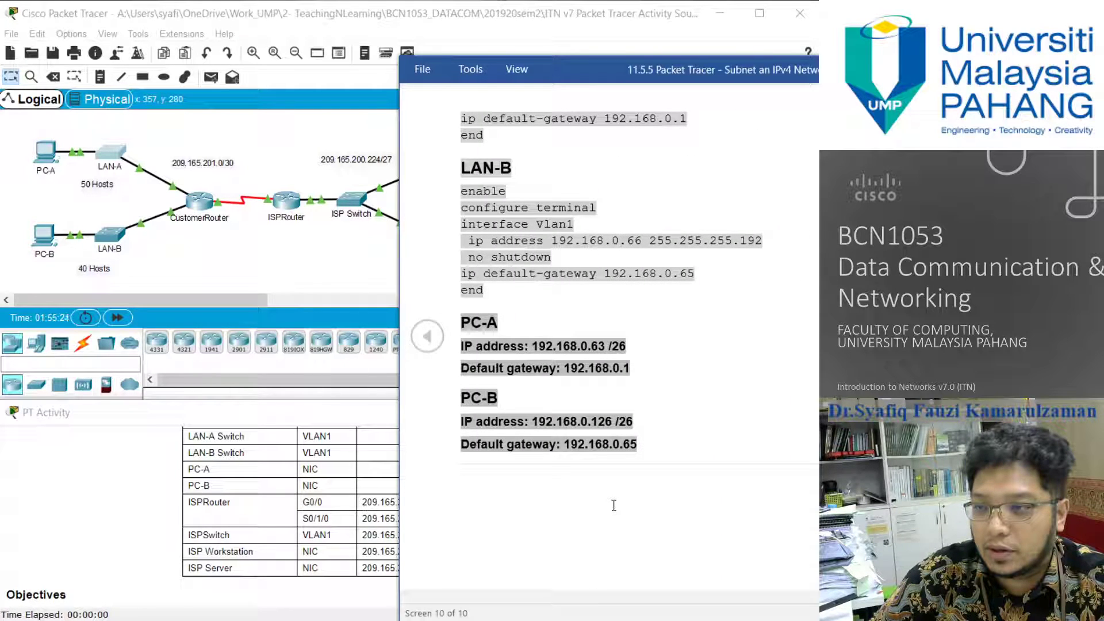
scroll(614, 506, "up", 3)
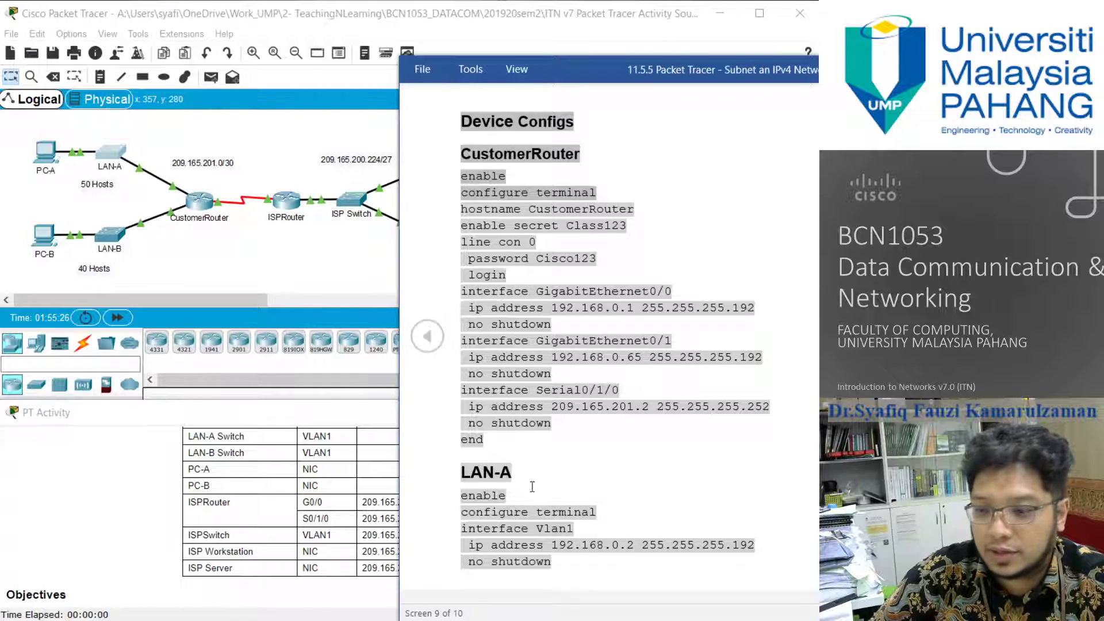
left_click(135, 515)
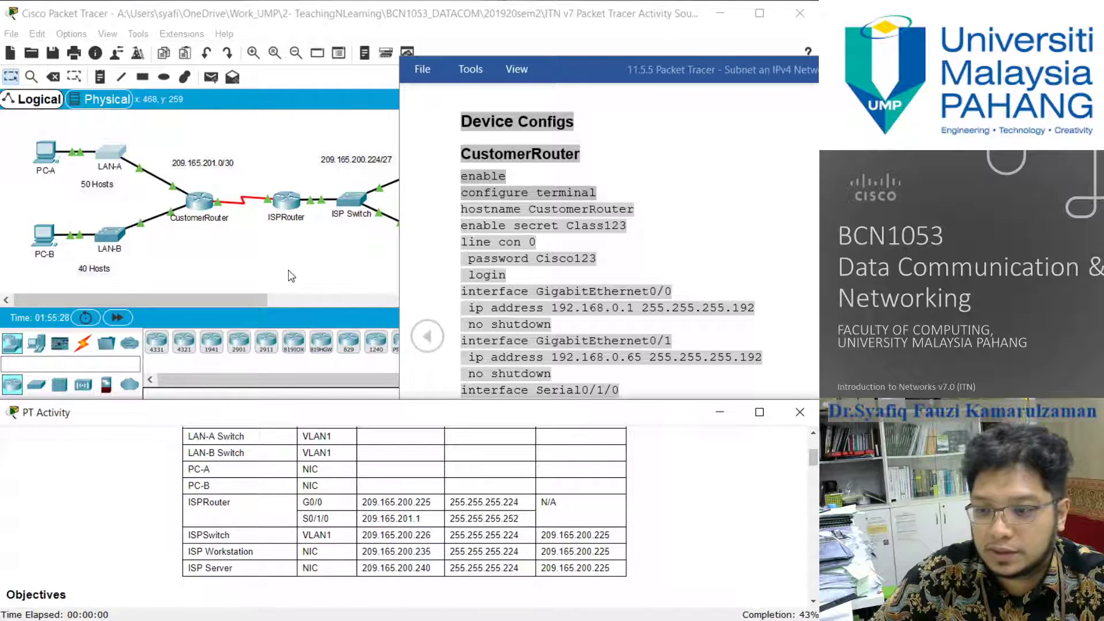
left_click(236, 190)
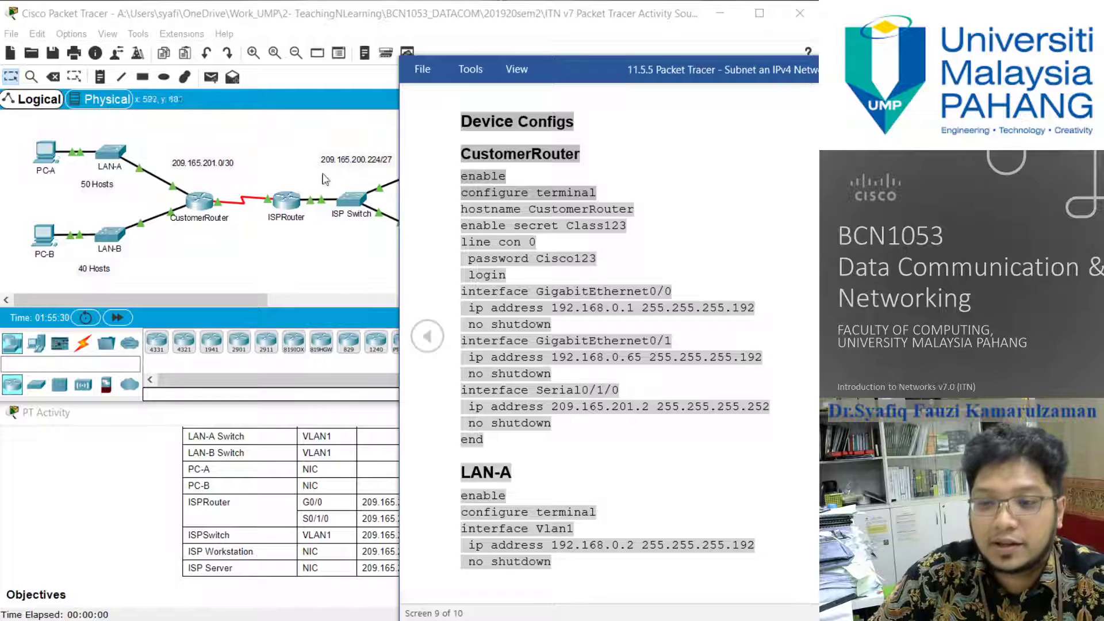
left_click(111, 155)
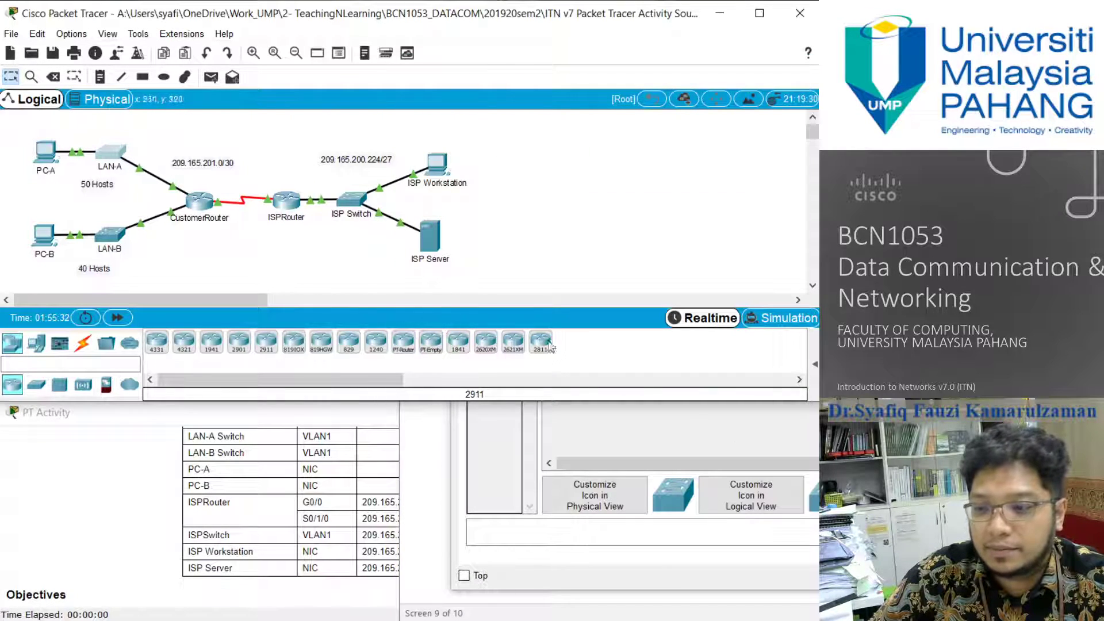
Open LAN-A's CLI at the Switch> prompt and reposition its console window to the left
left_click(571, 218)
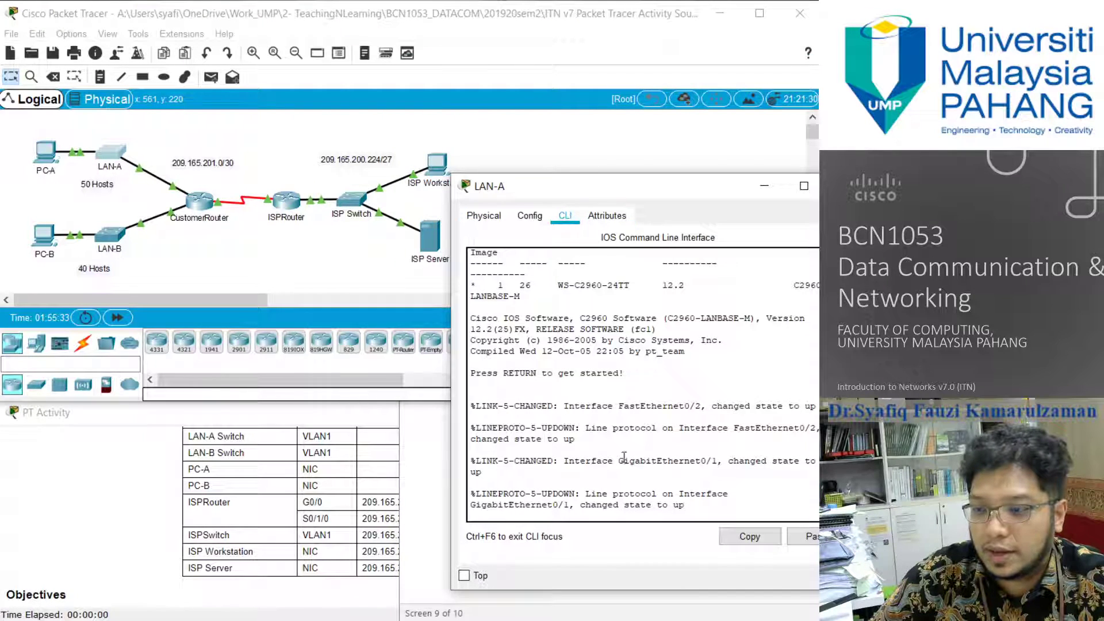
key("Return")
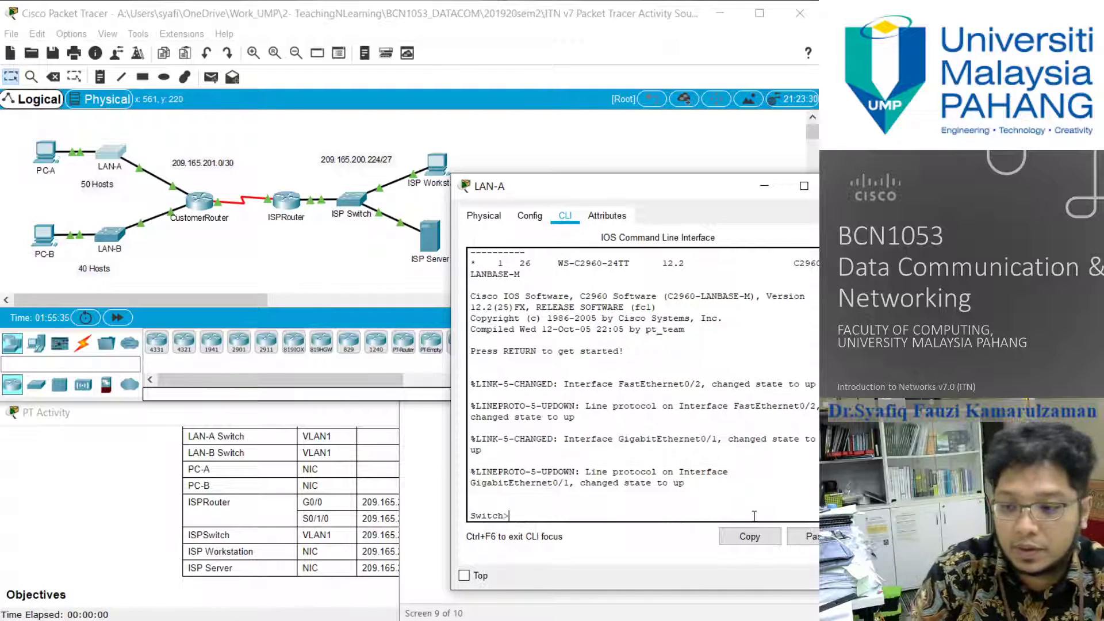
left_click_drag(589, 185, 405, 177)
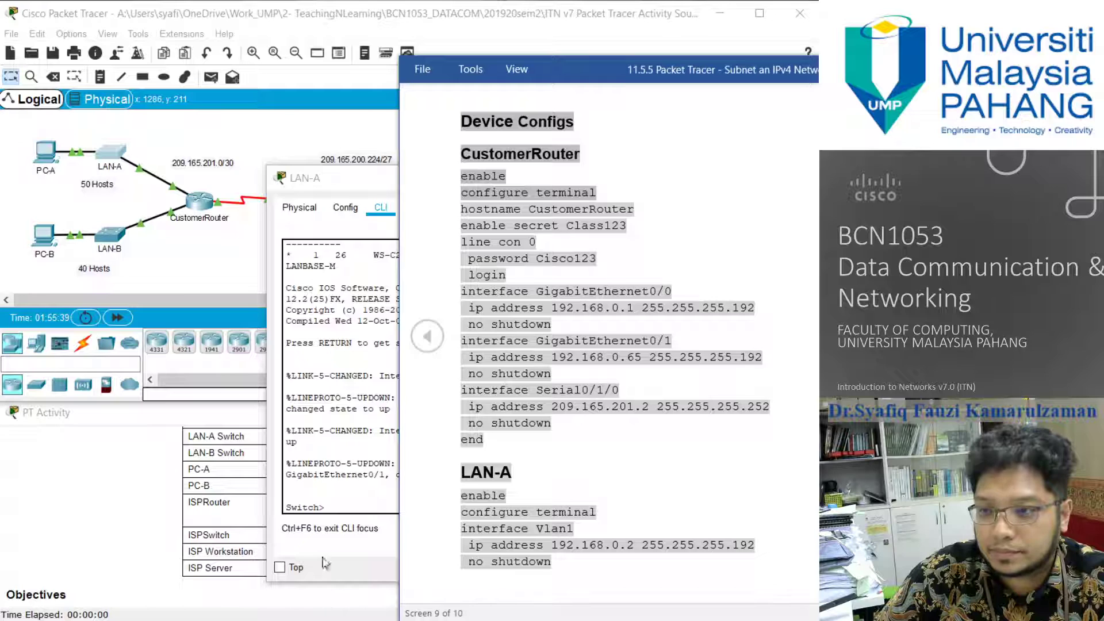
left_click_drag(329, 179, 75, 175)
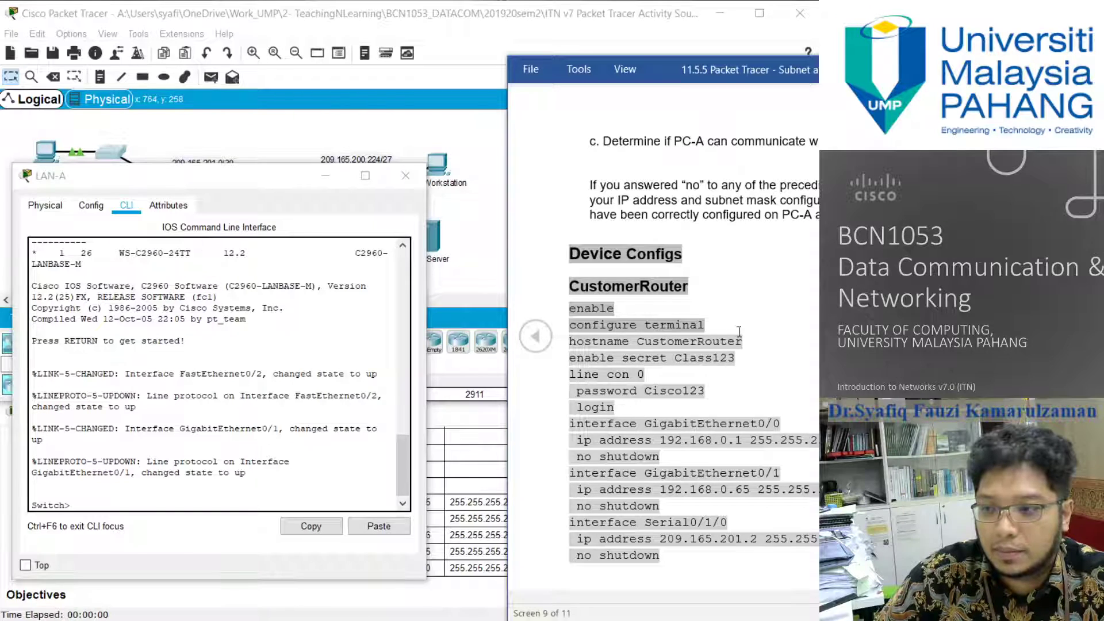
scroll(739, 402, "down", 10)
scroll(733, 338, "up", 5)
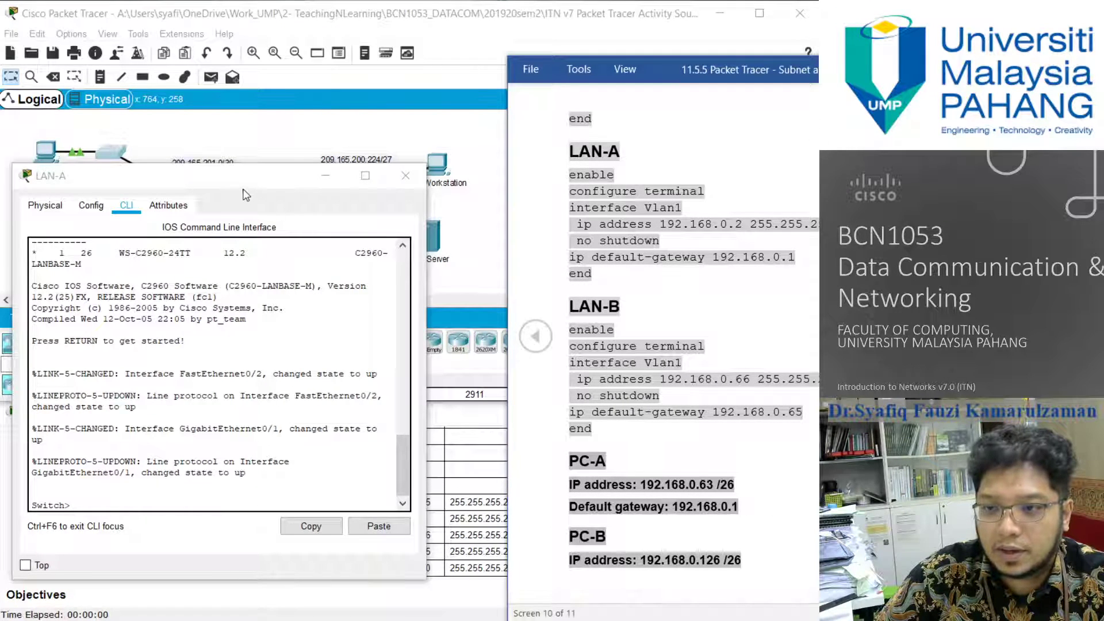
left_click_drag(245, 179, 295, 169)
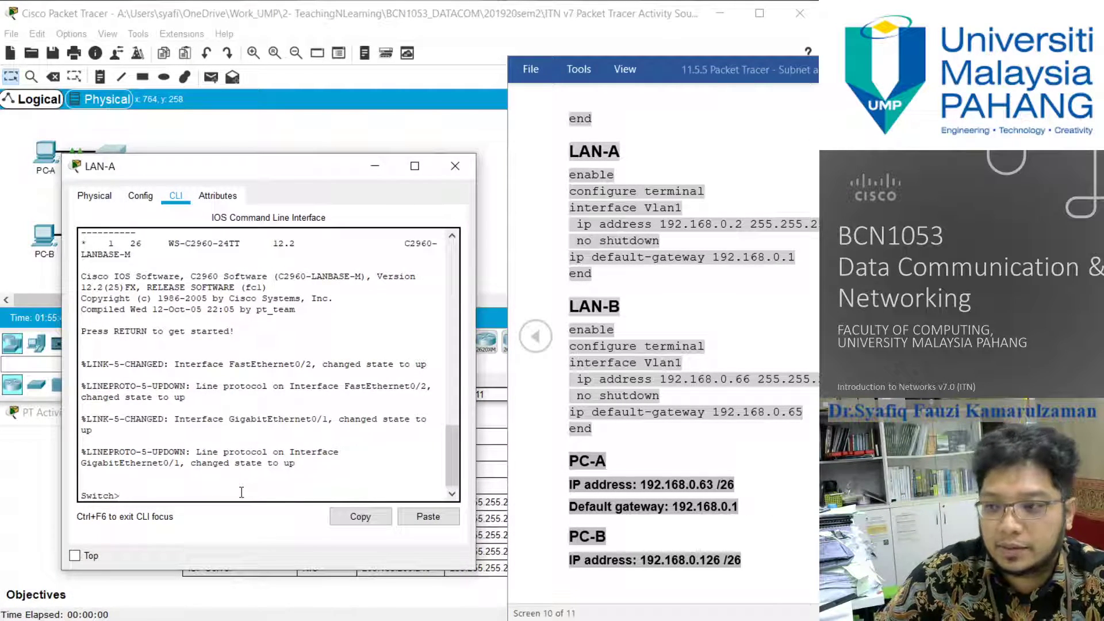
Via enable and configure terminal, give Vlan1 192.168.0.2 255.255.255.192 and bring it up
type("enable")
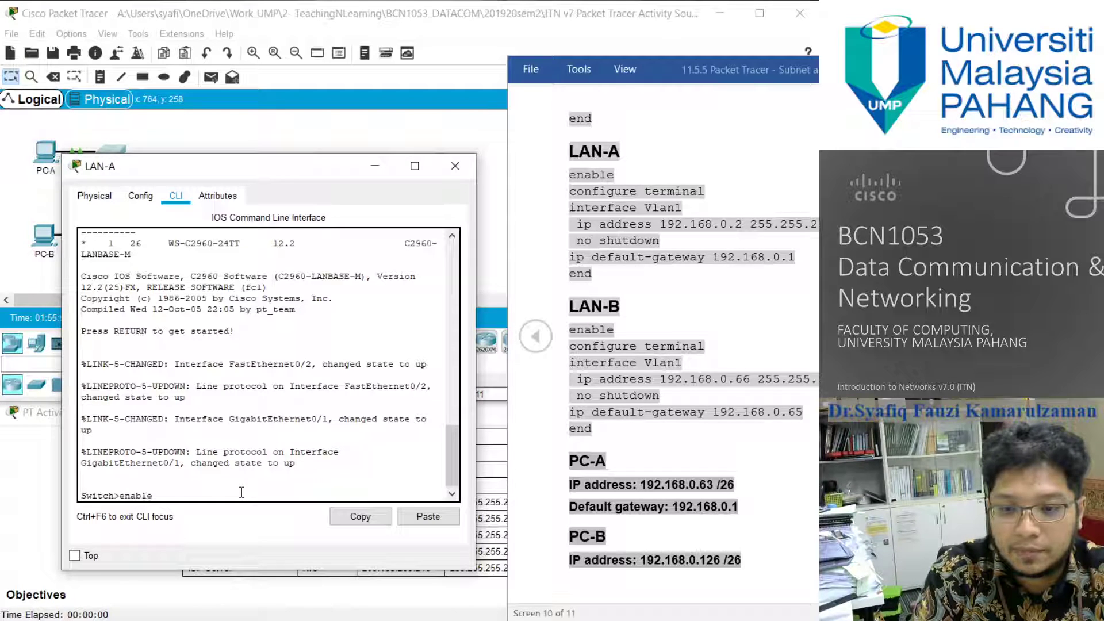
key("Return")
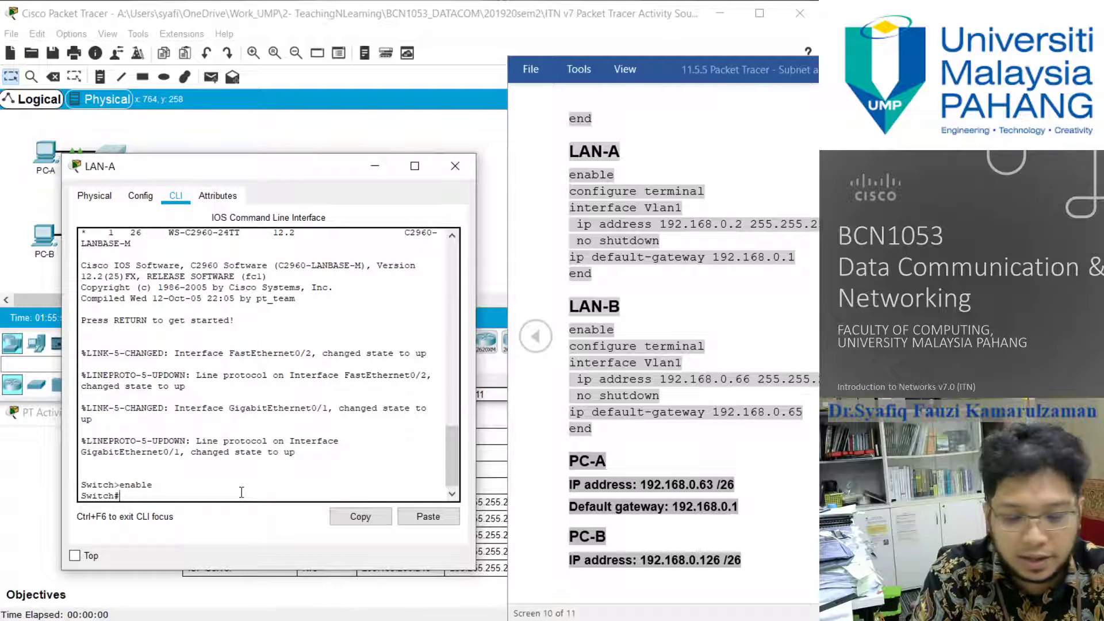
type("configure ")
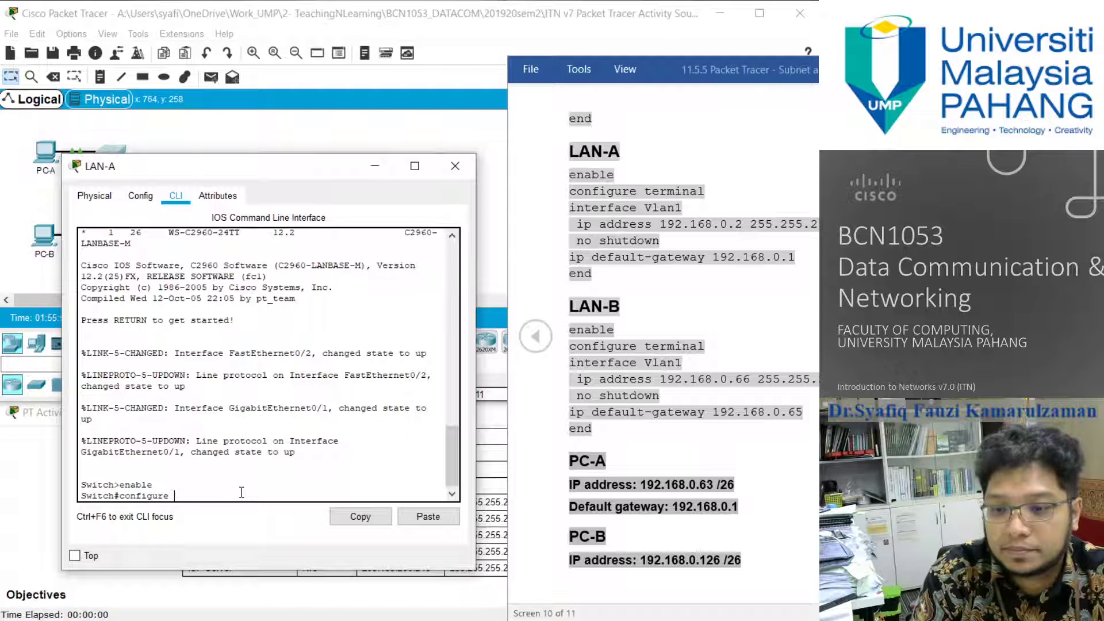
type("terminal")
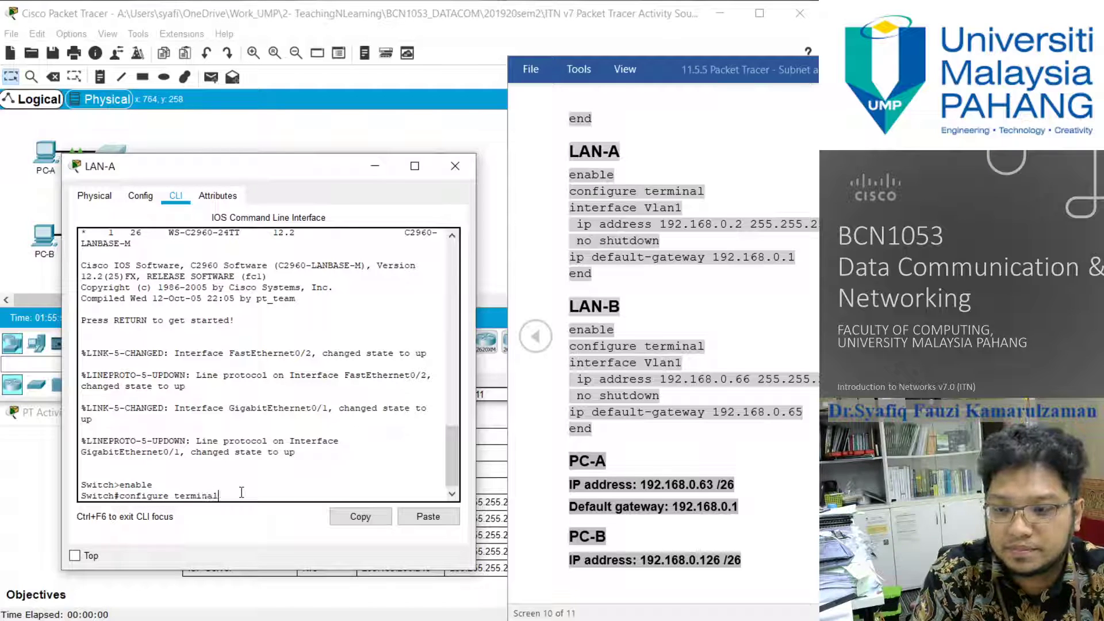
key("Return")
type("interf")
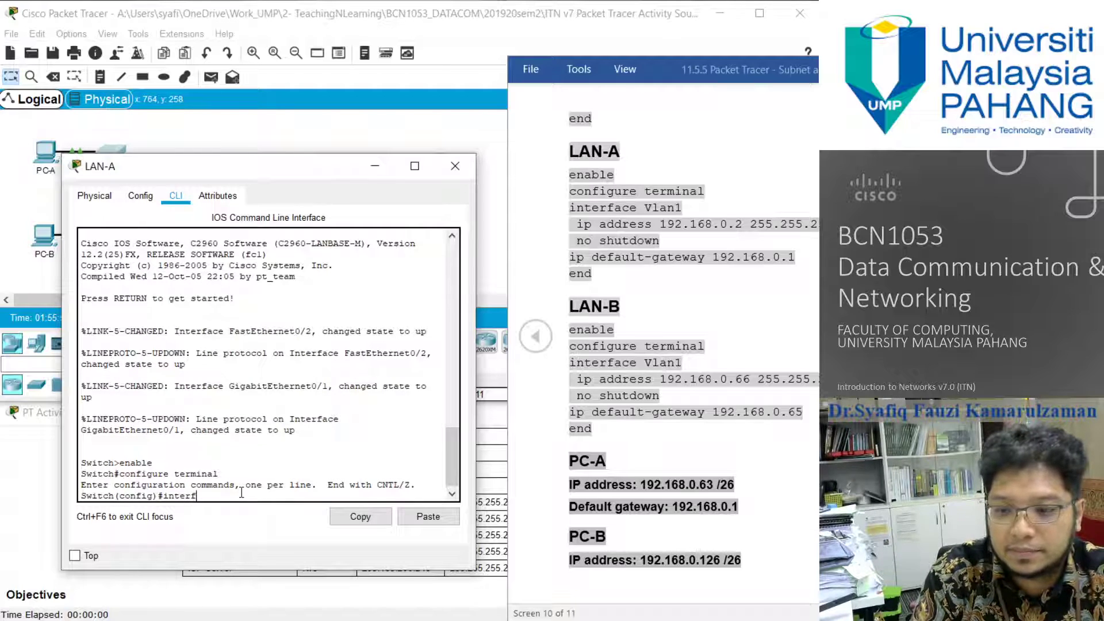
type("ace Vlan1")
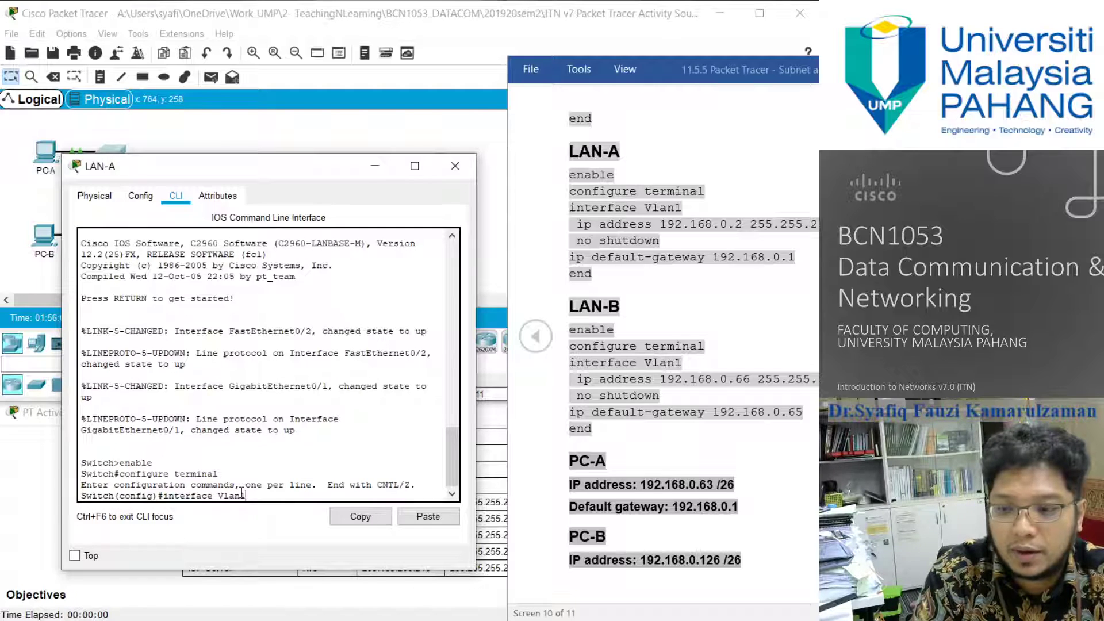
key("Return")
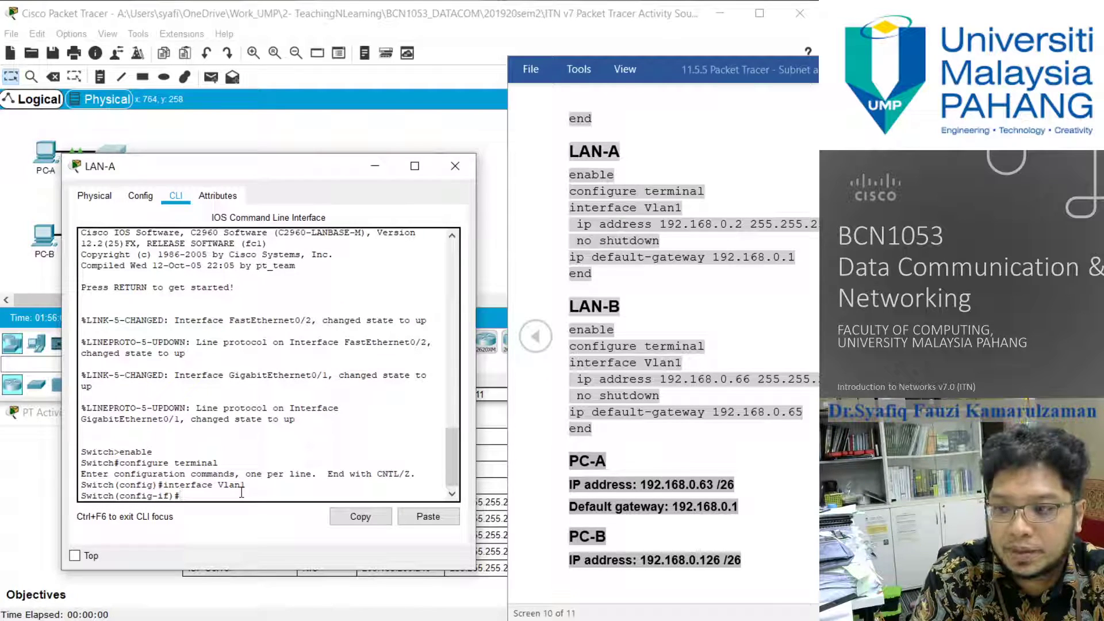
type("ip addres")
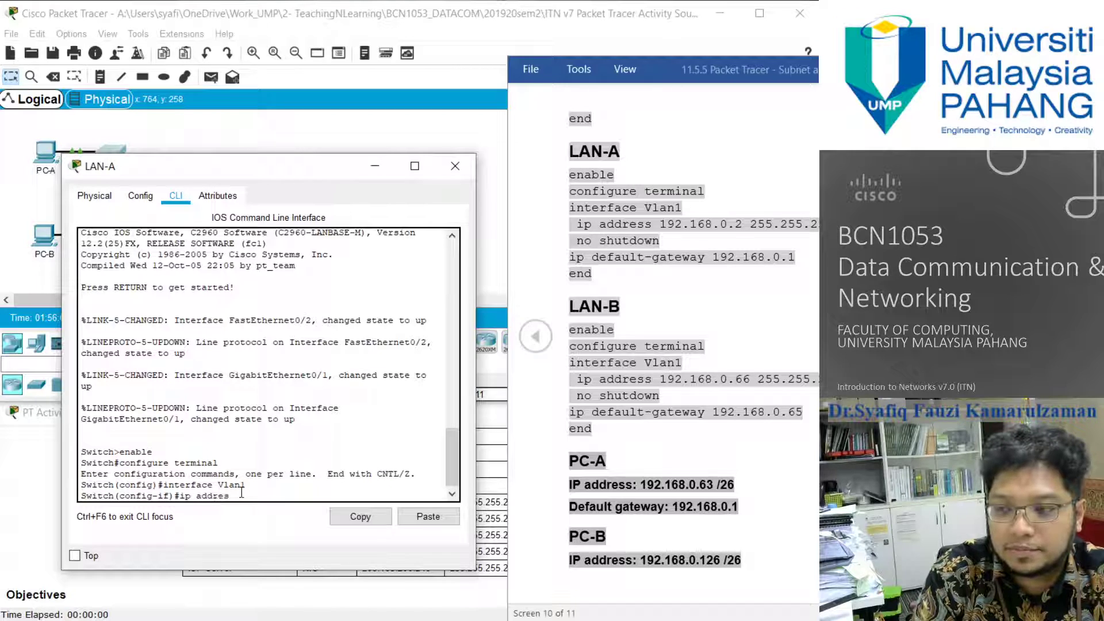
type("s 192.168")
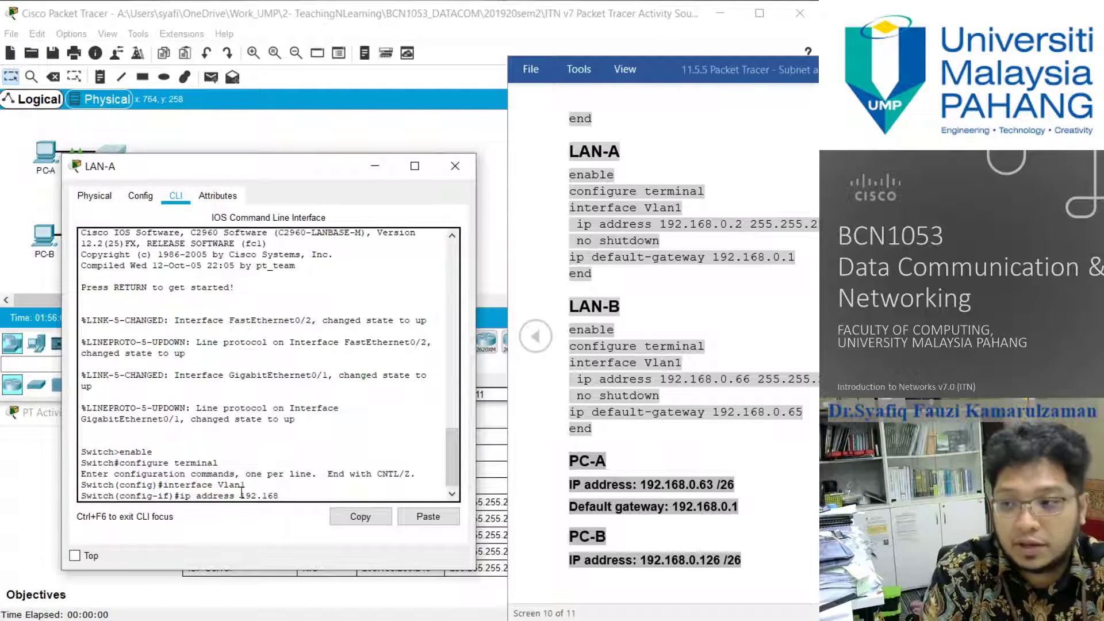
type(".0.2 ")
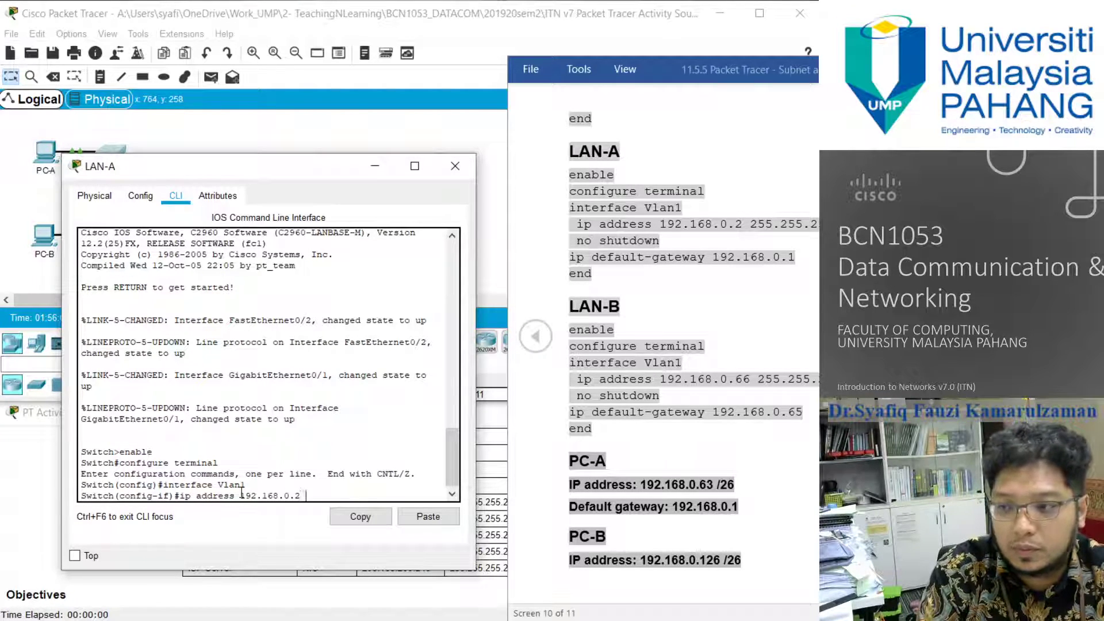
type("255.255.255.192")
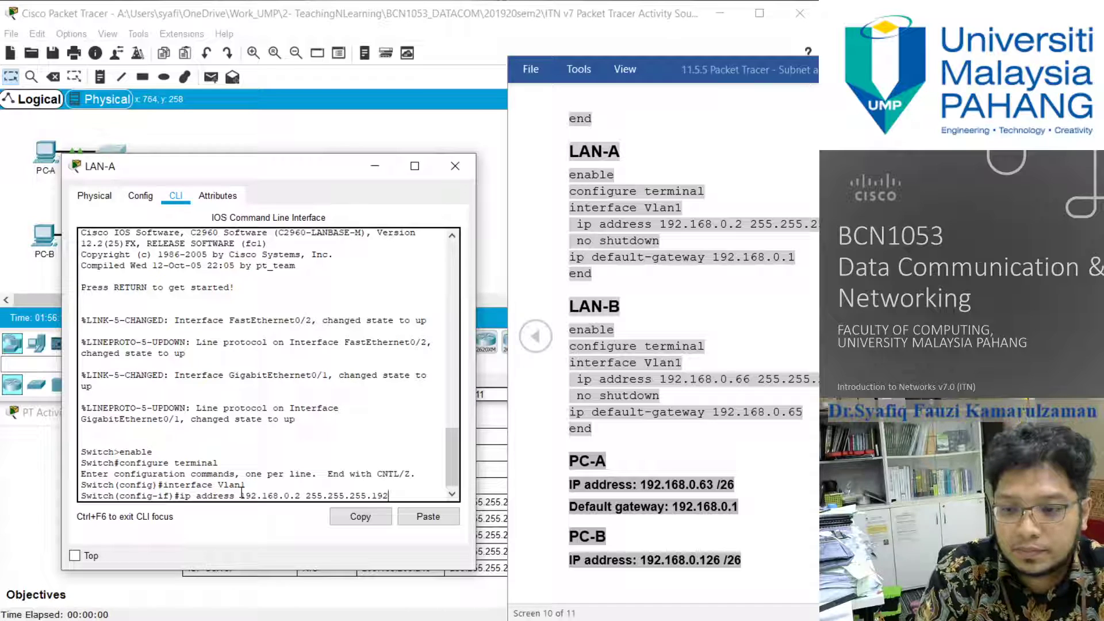
key("Return")
type("no shutdown")
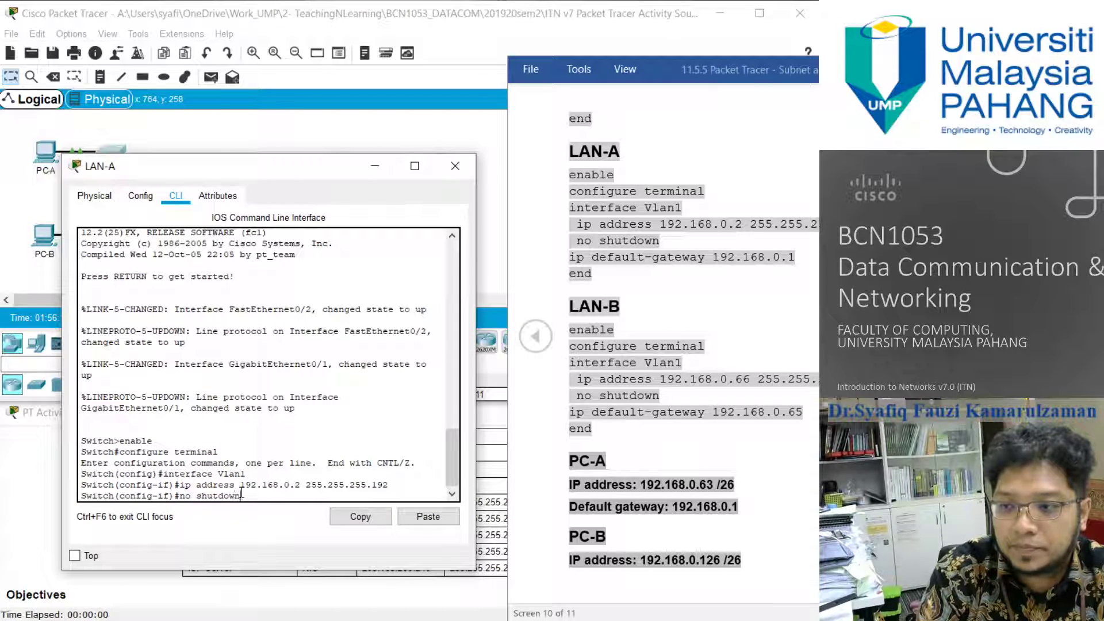
key("Return")
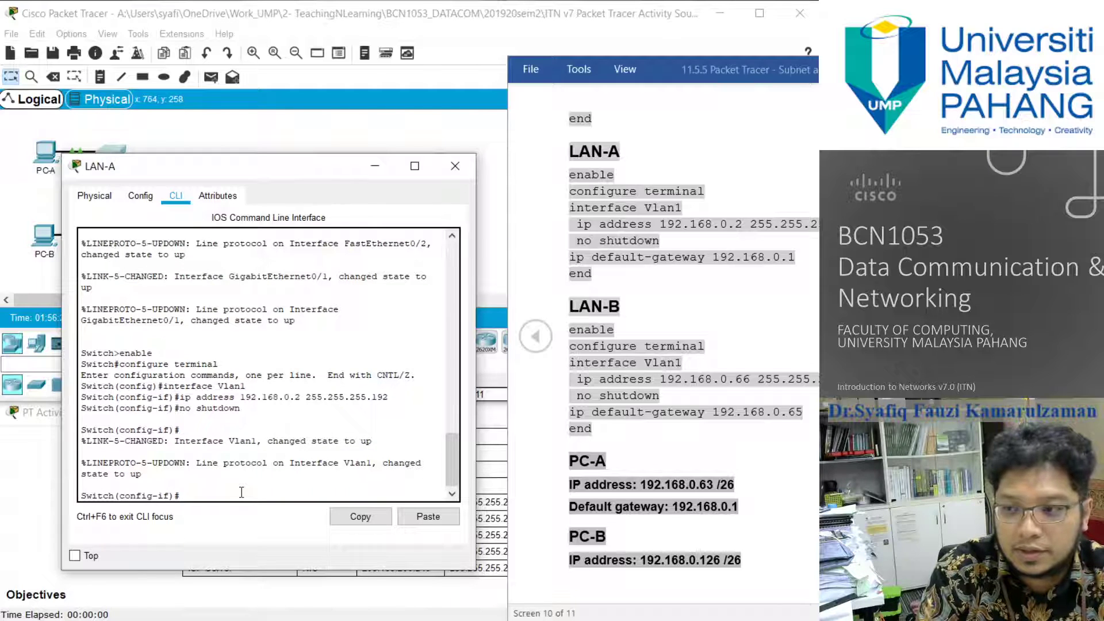
Set the switch's default gateway to 192.168.0.1 and return to the Switch# prompt
type("ip de")
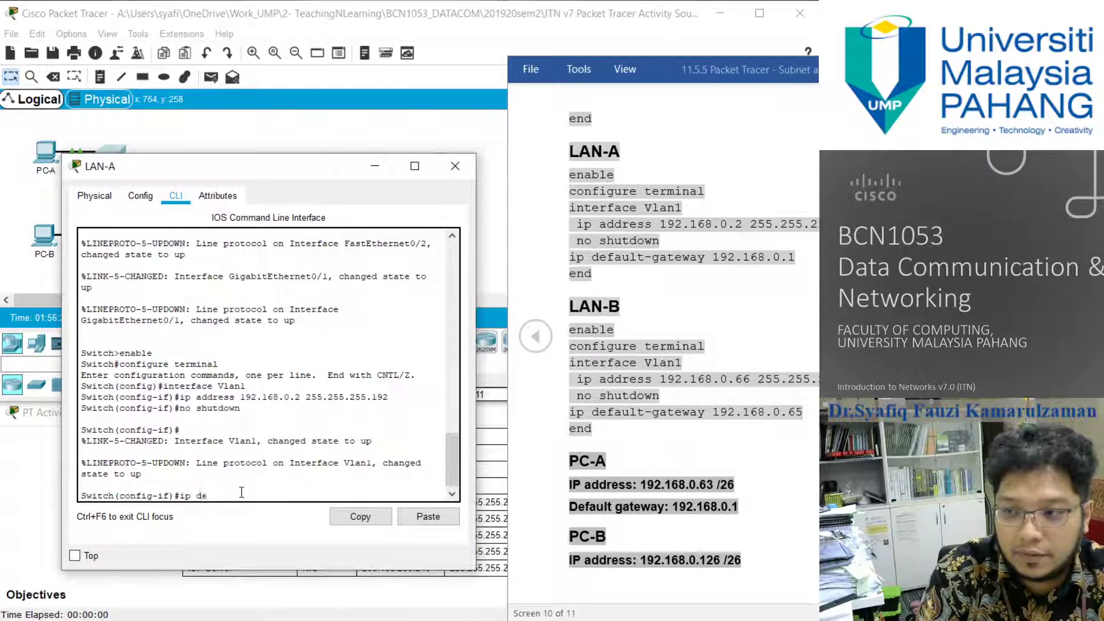
type("fault-g")
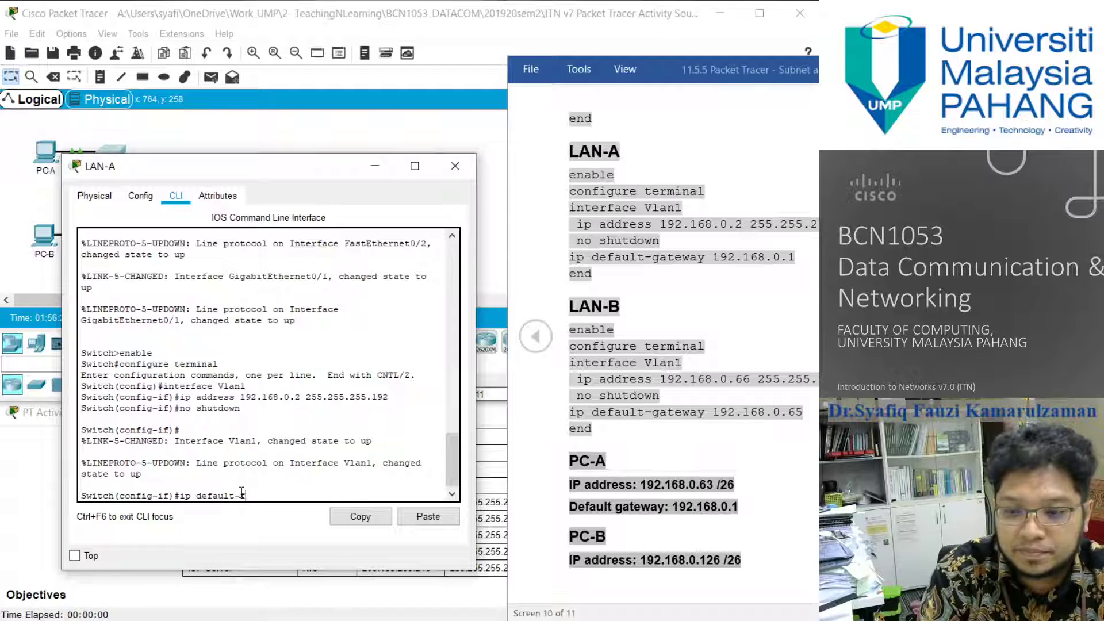
type("atewa")
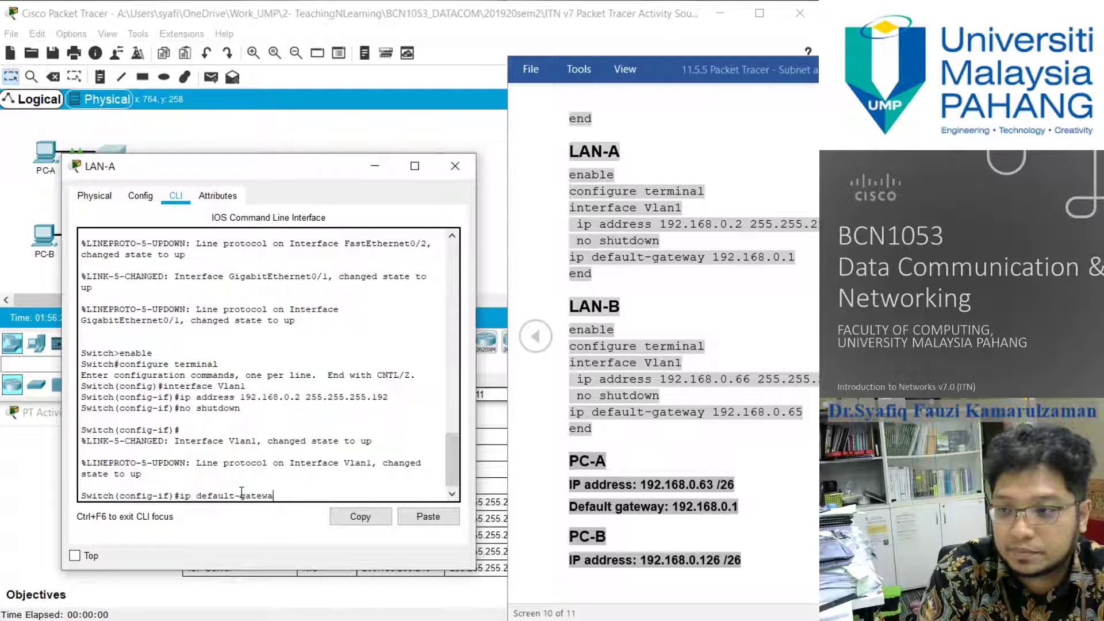
type("y 18")
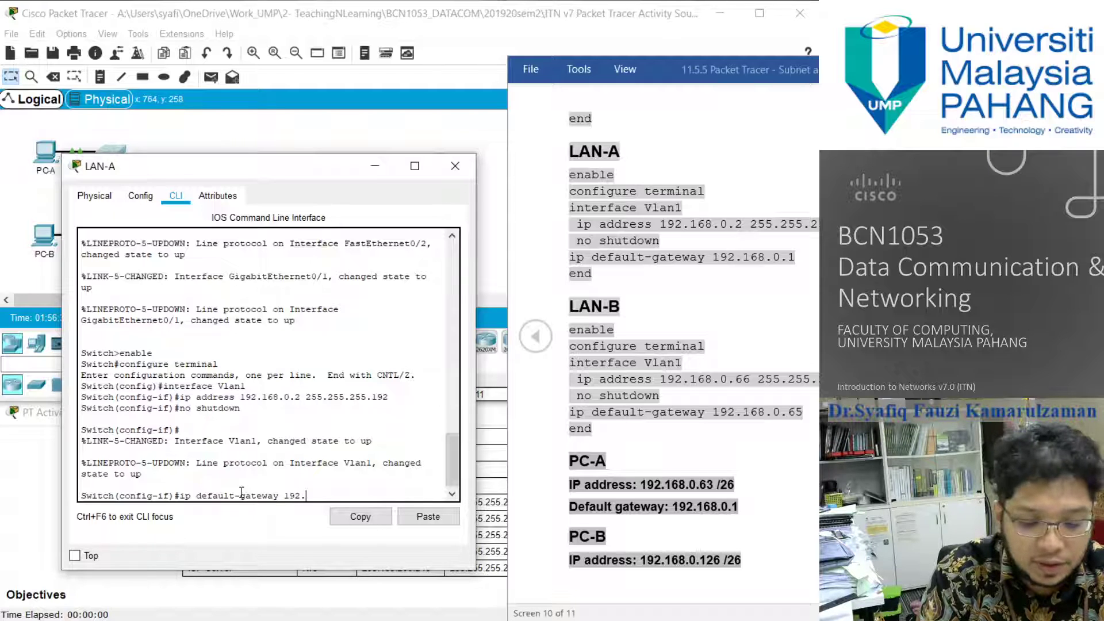
type("2.168")
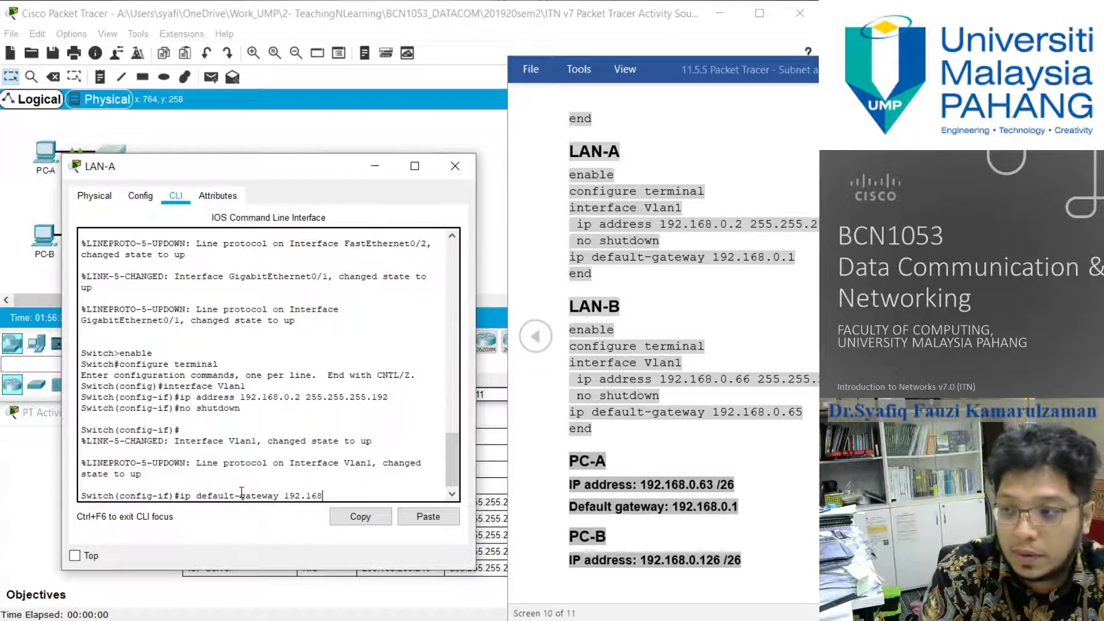
type(".0.1")
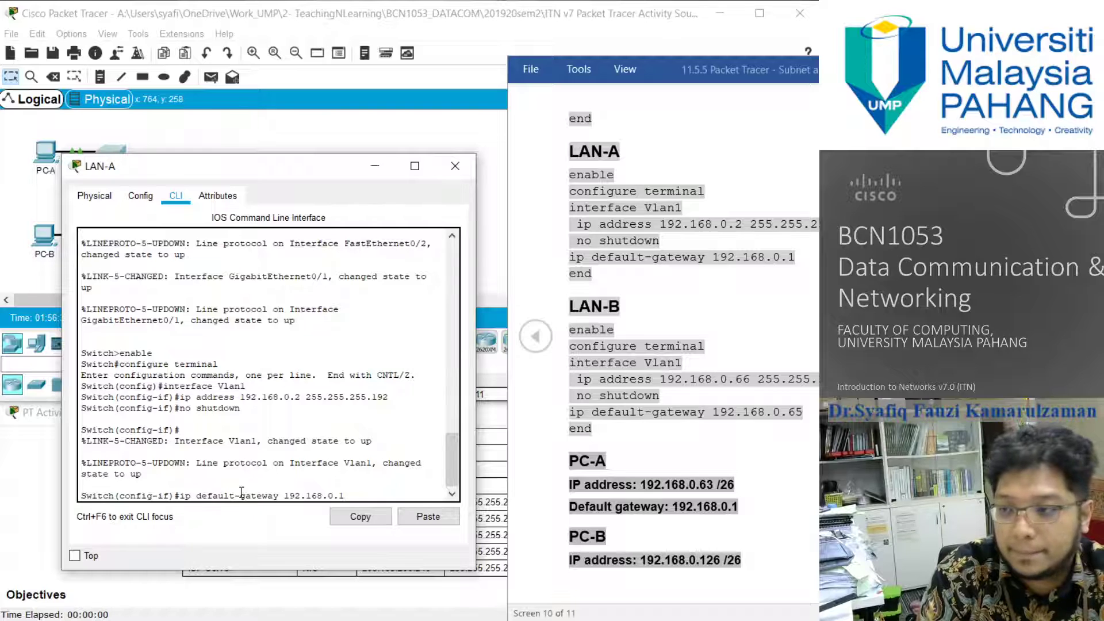
key("Return")
type("end")
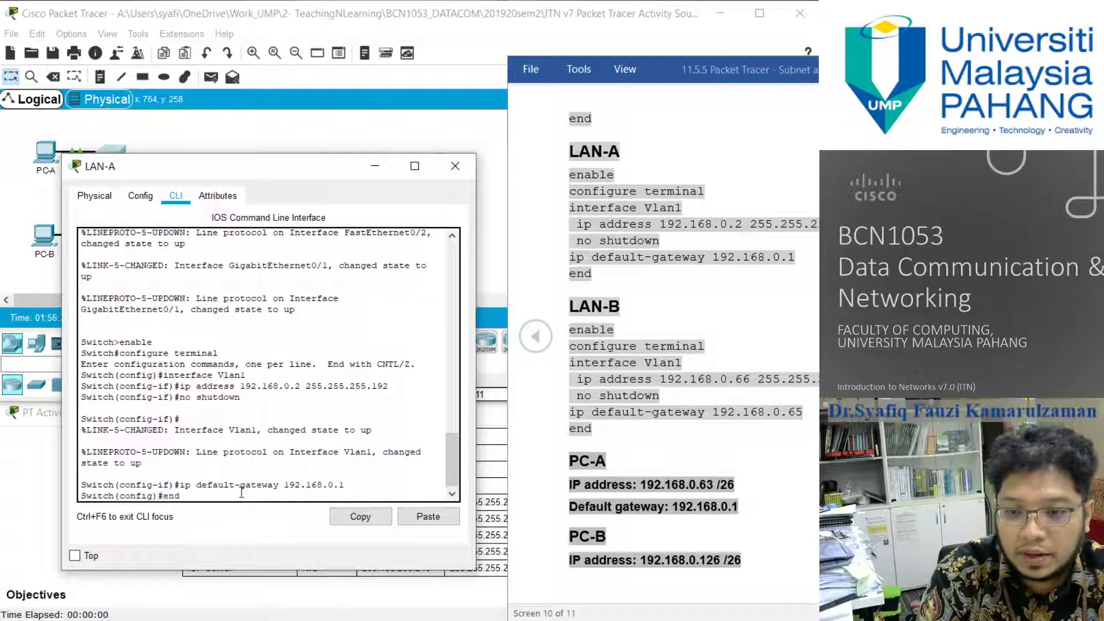
key("Return")
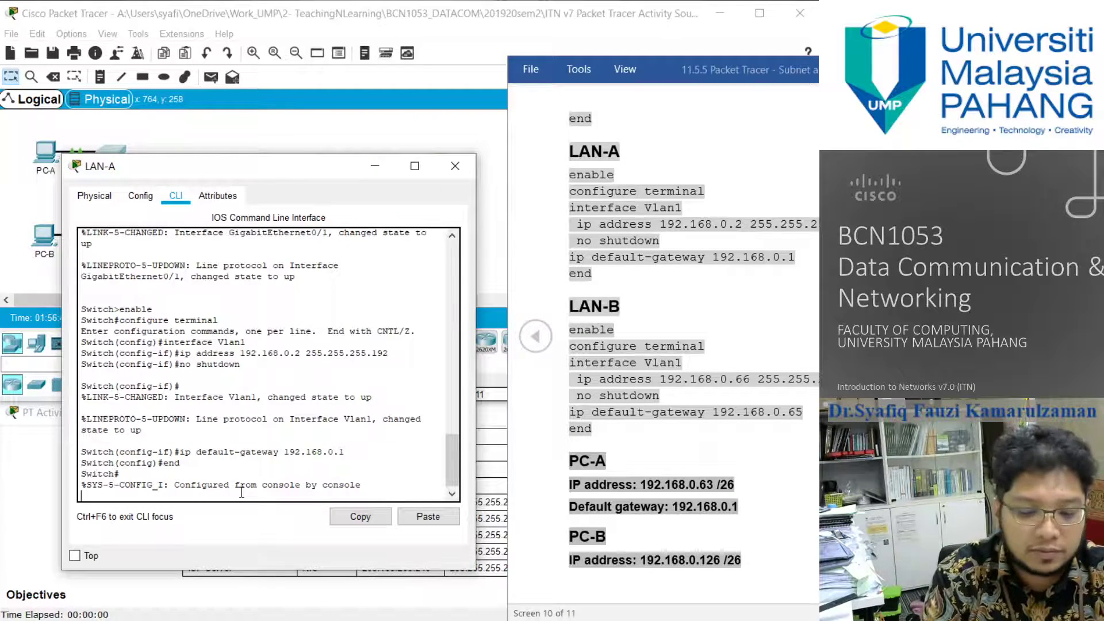
key("Return")
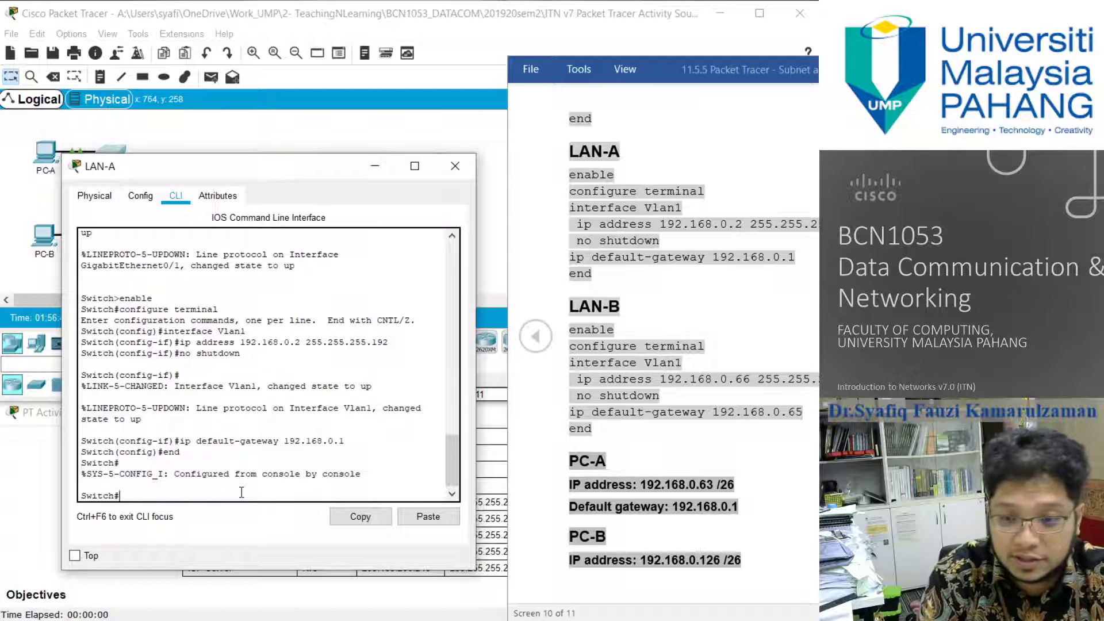
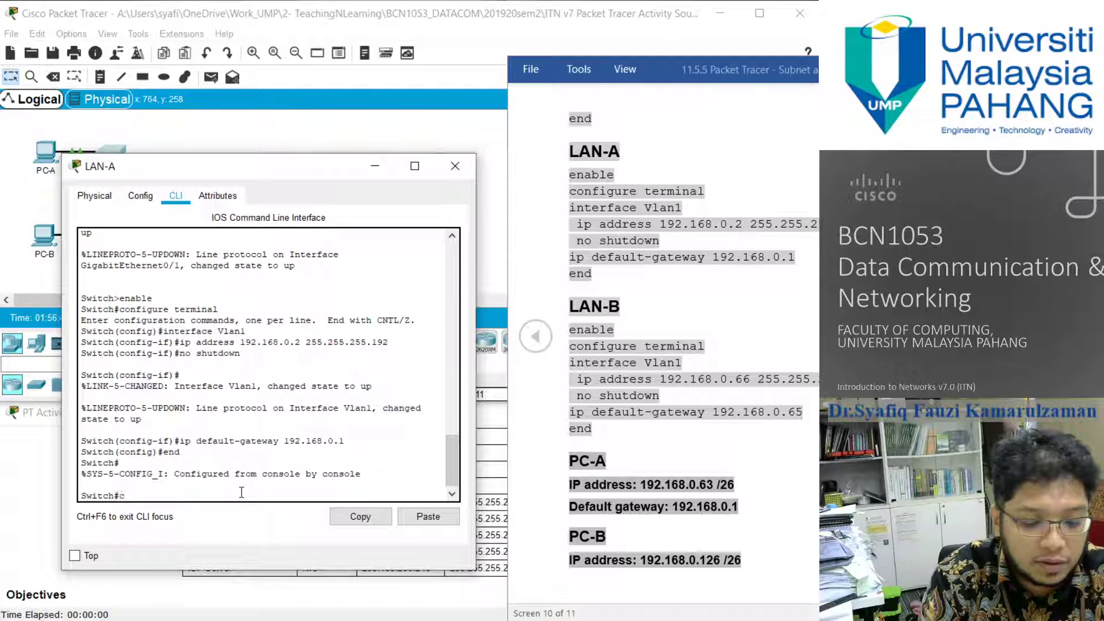
Set the first switch's hostname to LAN-A, exit configuration mode, and close its window
type("configure terminal")
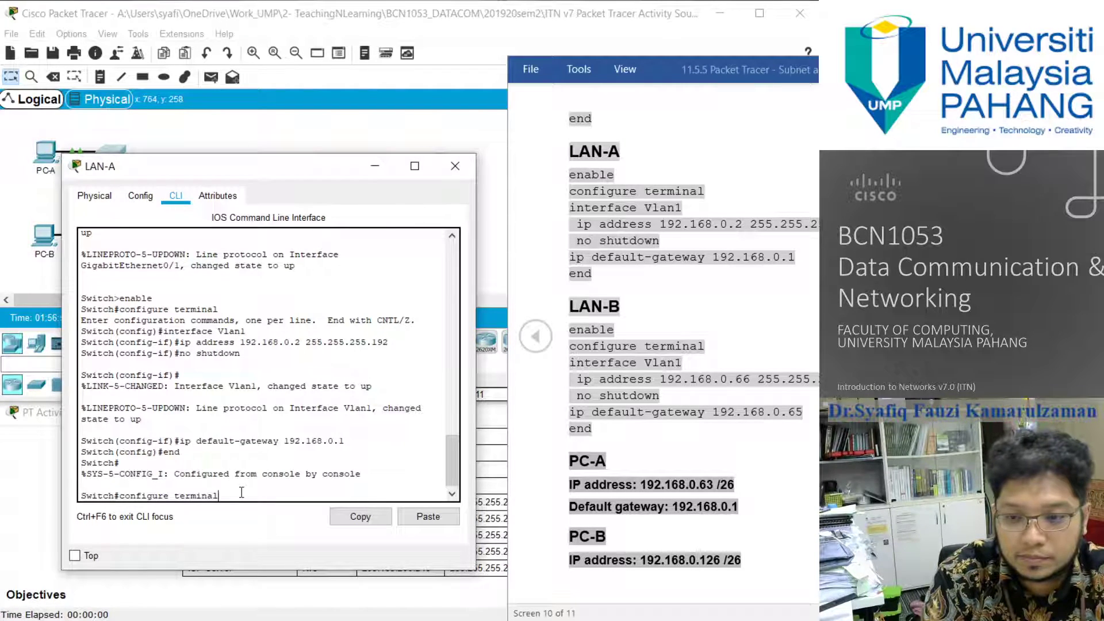
key("Return")
type("host")
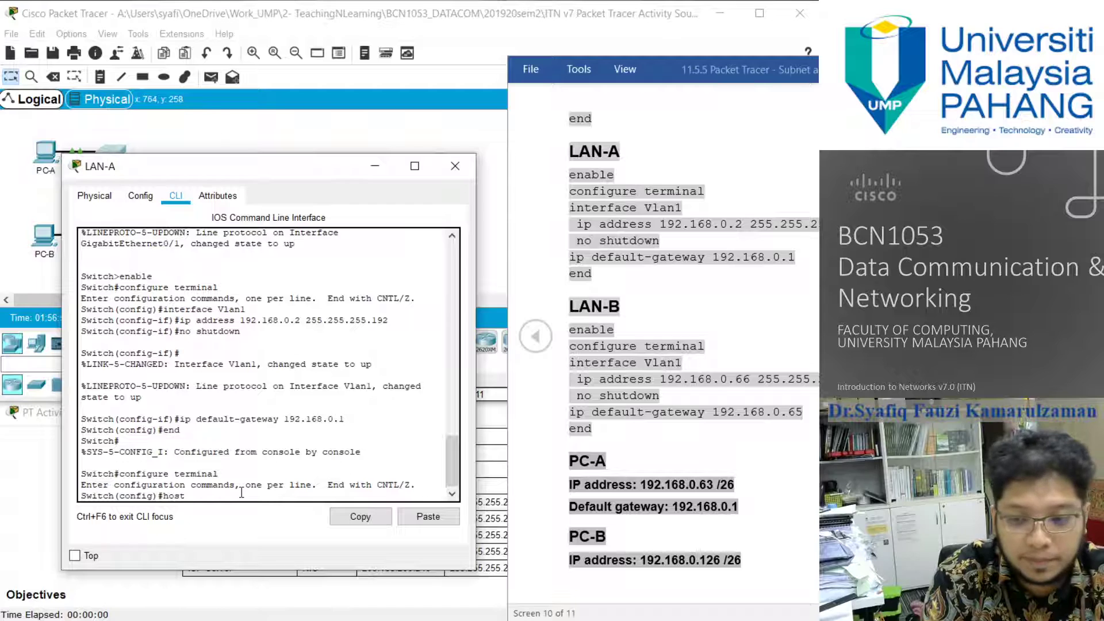
type("name Swi")
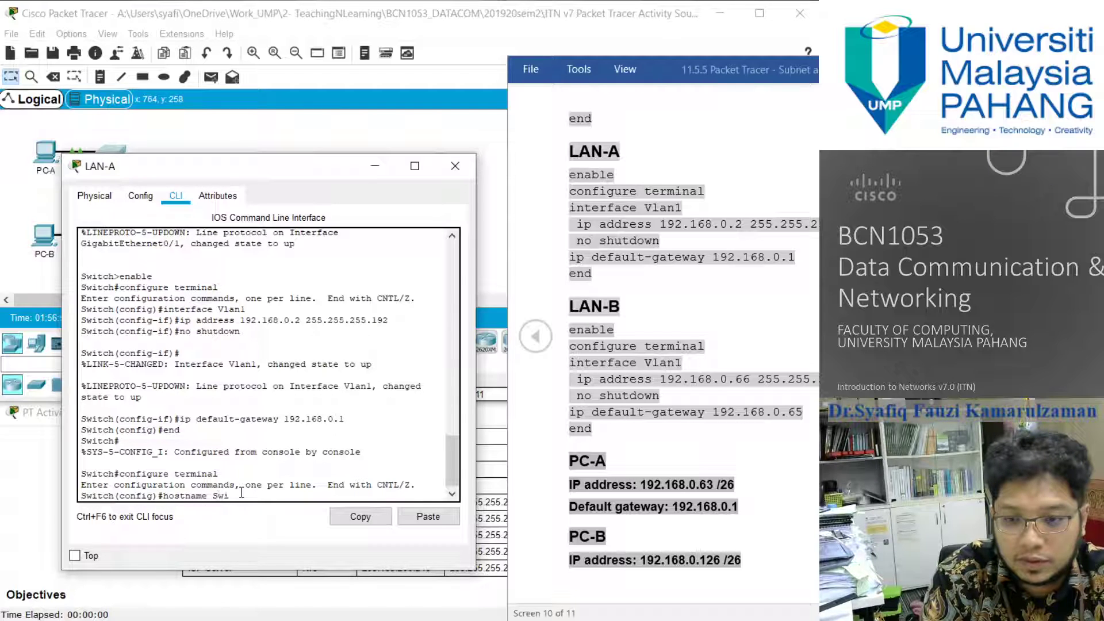
key("BackSpace")
key("BackSpace")
key("BackSpace")
type("LA")
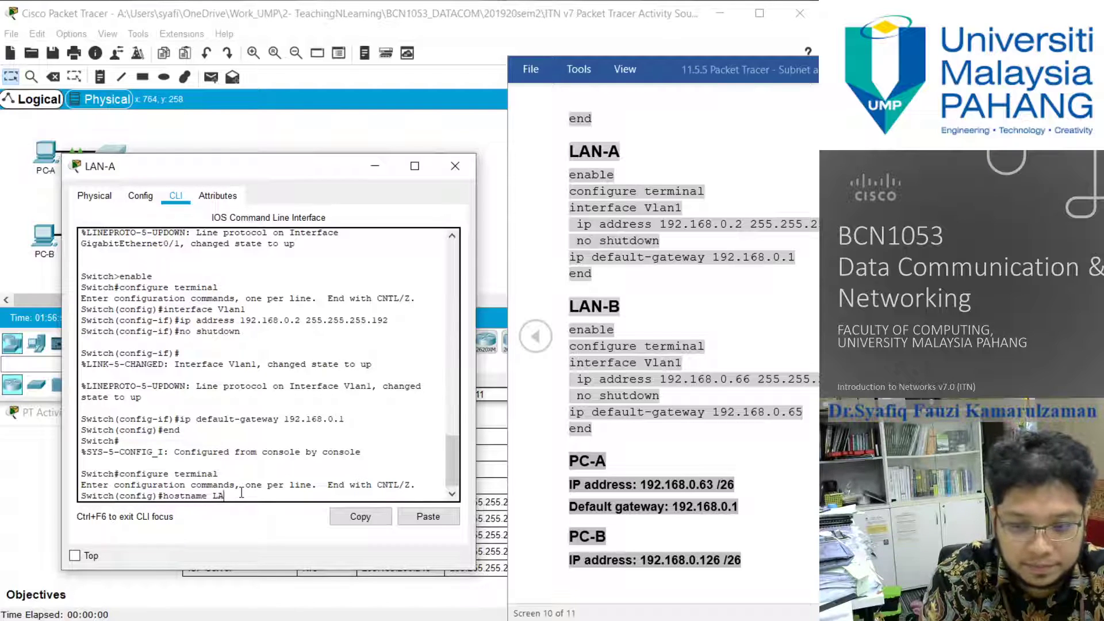
type("N-")
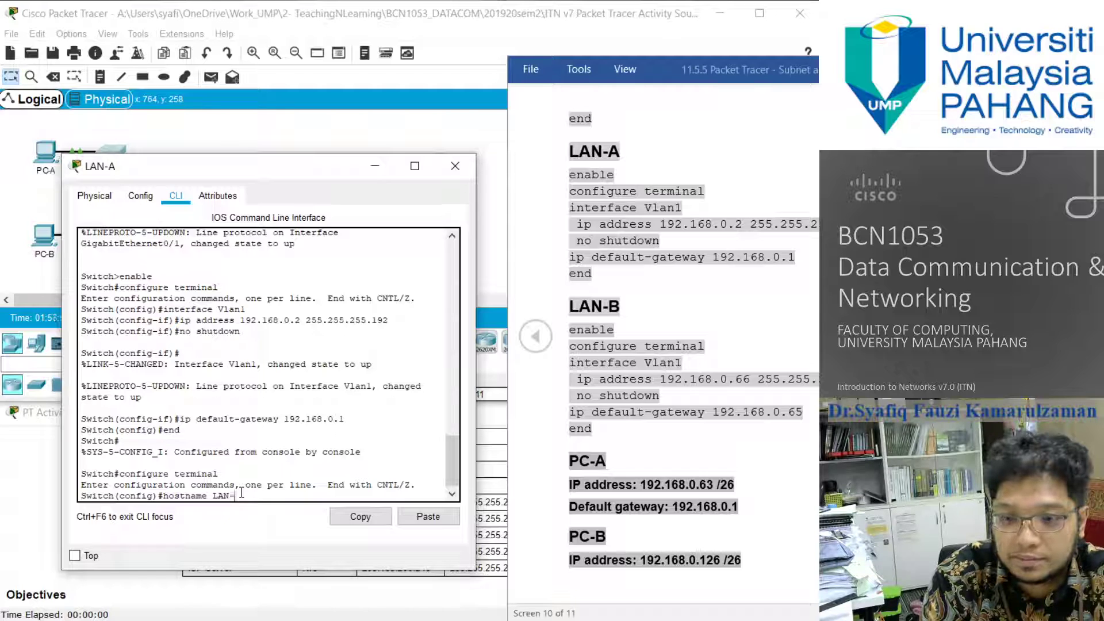
type("A")
key("Return")
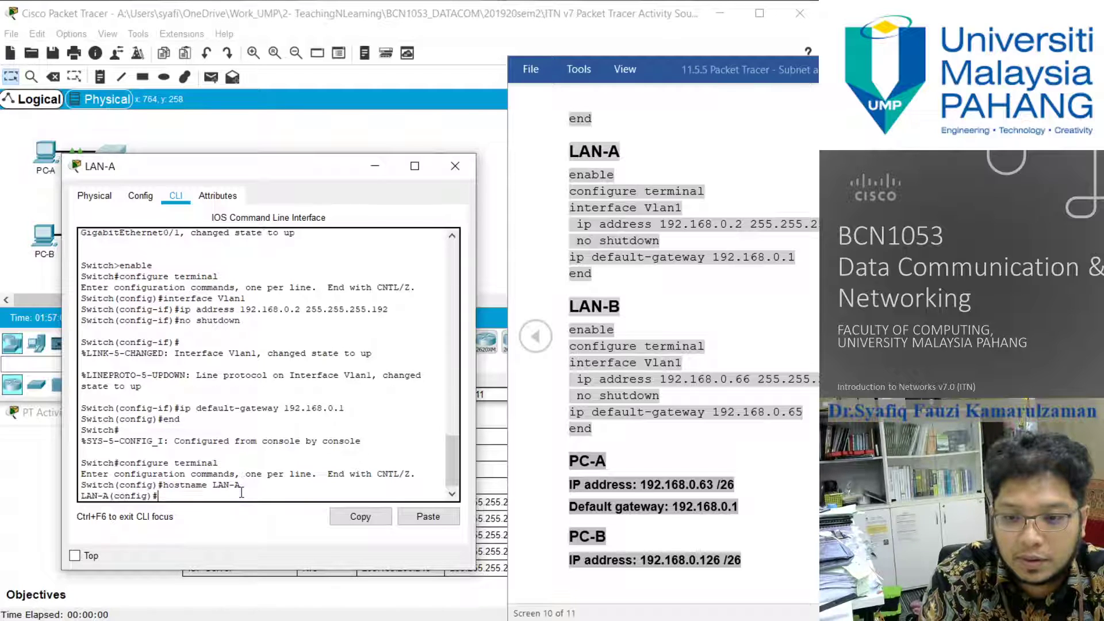
type("exo")
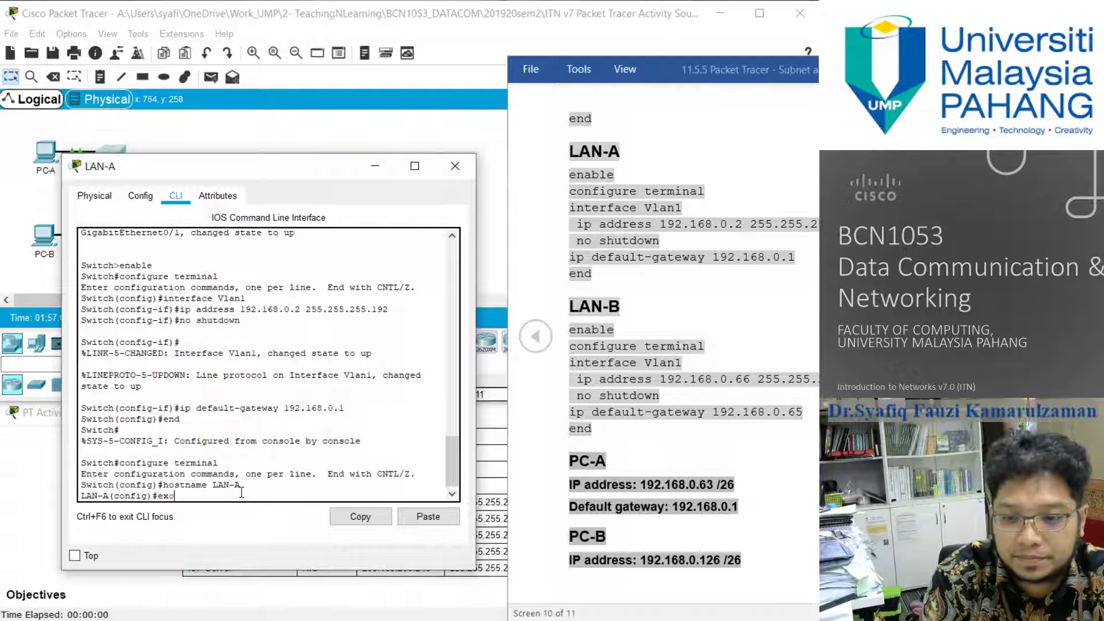
type("it")
key("Return")
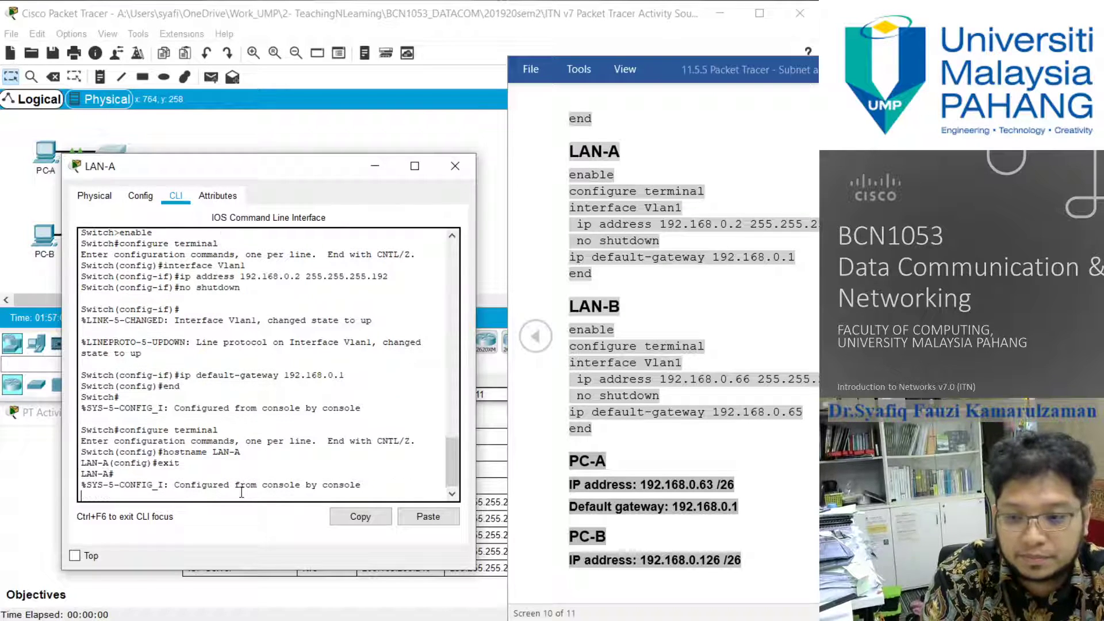
key("Return")
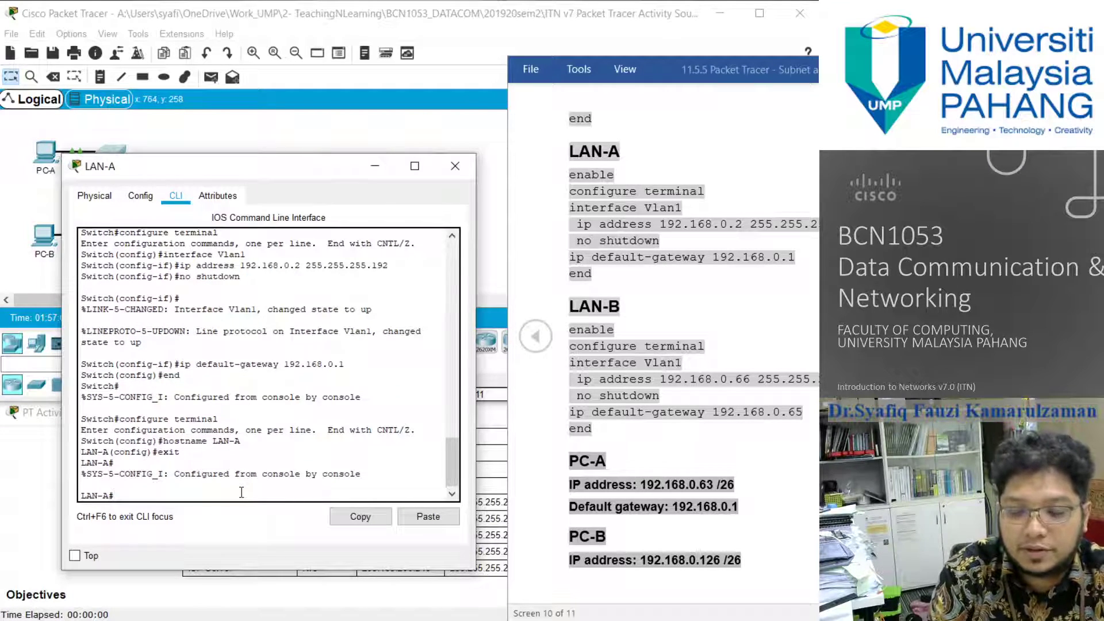
key("Return")
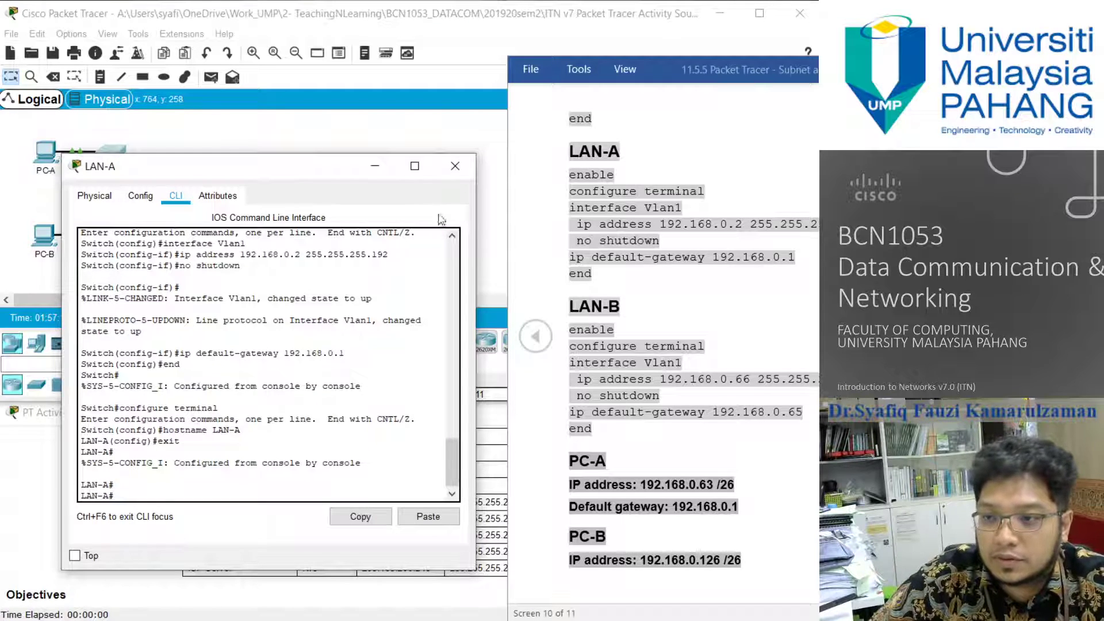
left_click(457, 165)
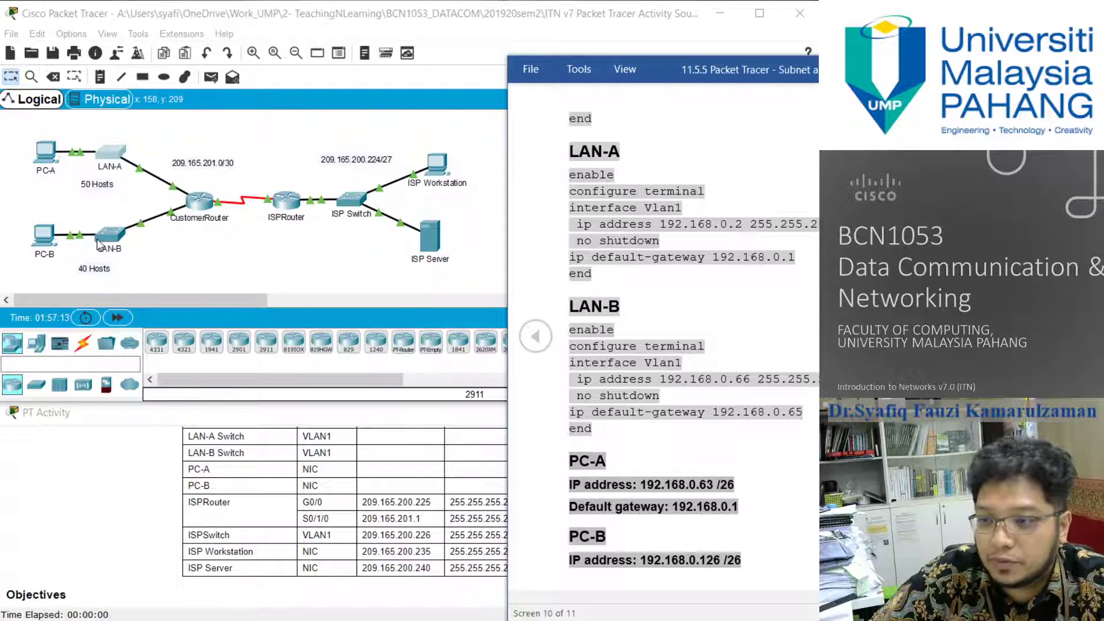
Open LAN-B's CLI beside the instructions and bring up its Switch> prompt
left_click(104, 245)
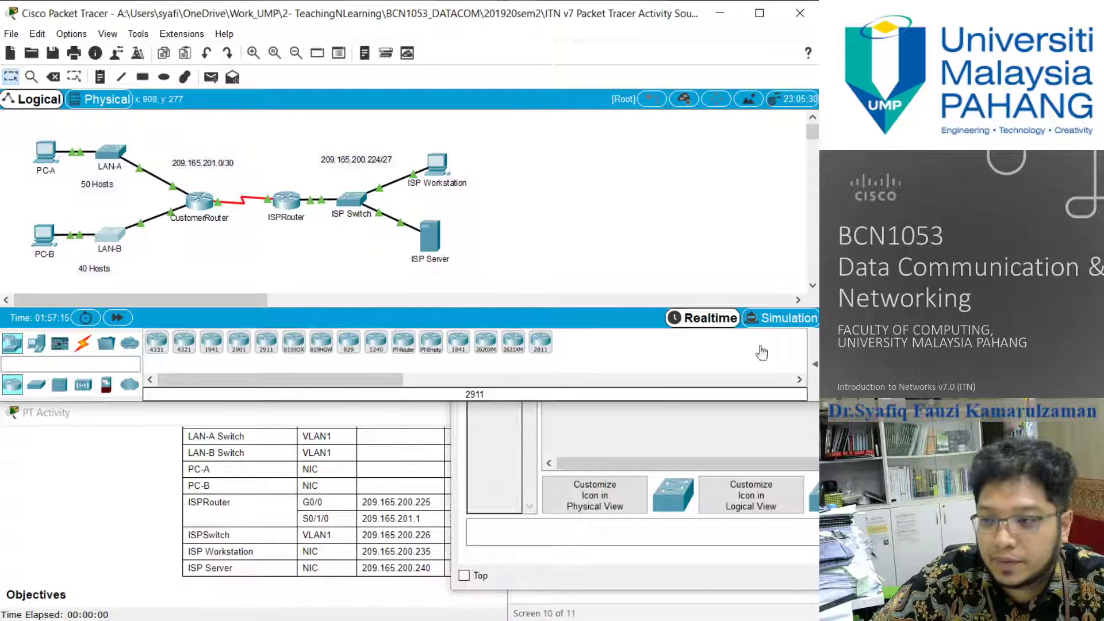
left_click_drag(623, 190, 296, 151)
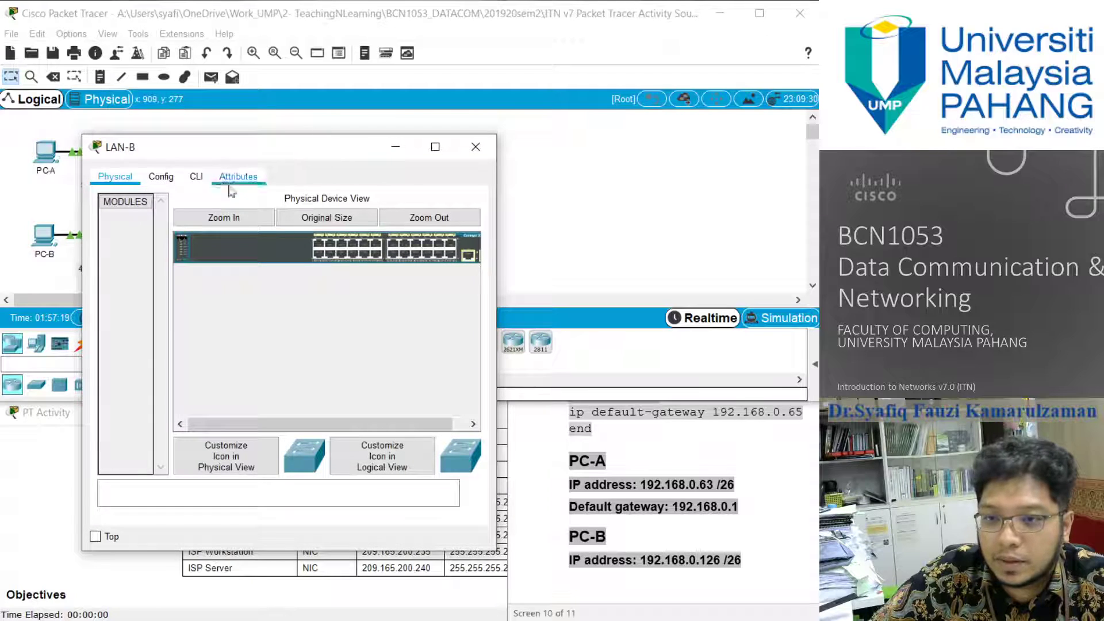
left_click(195, 179)
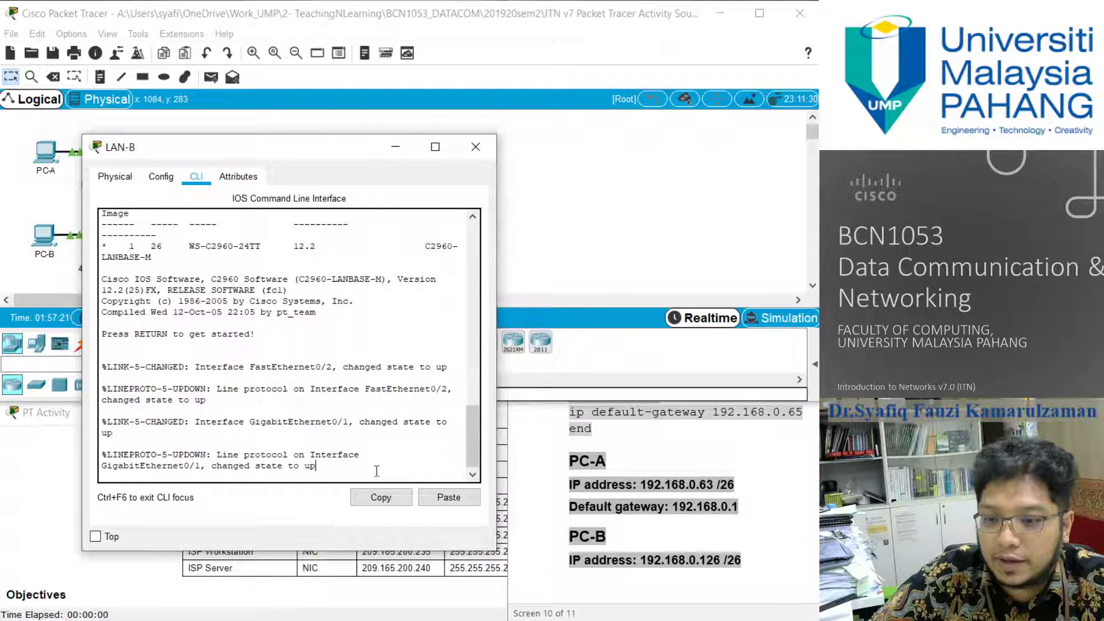
left_click(793, 489)
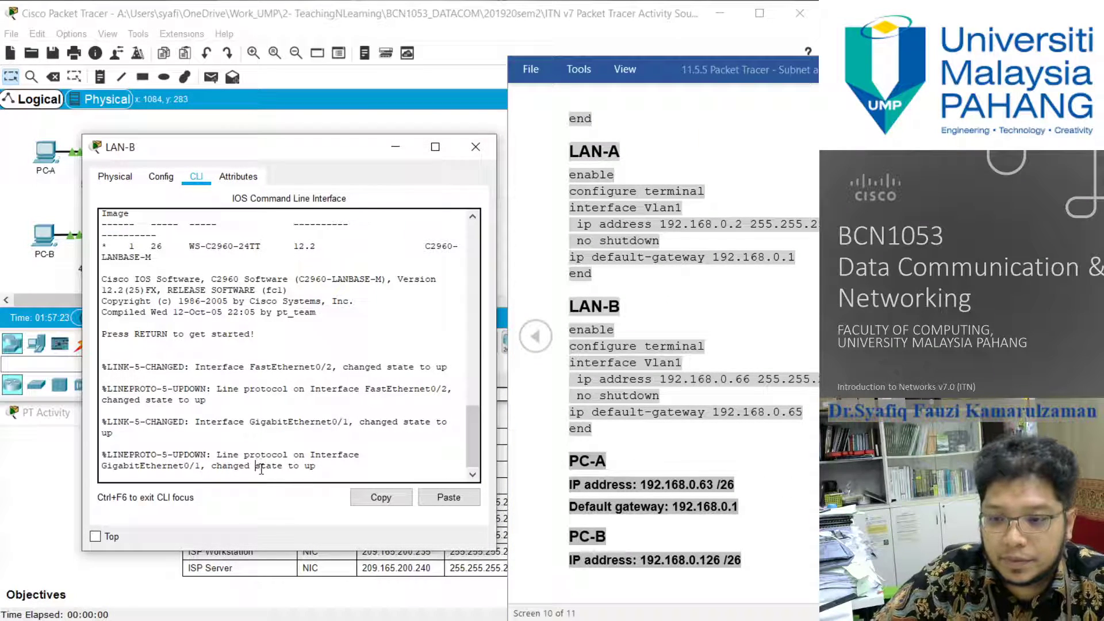
key("Return")
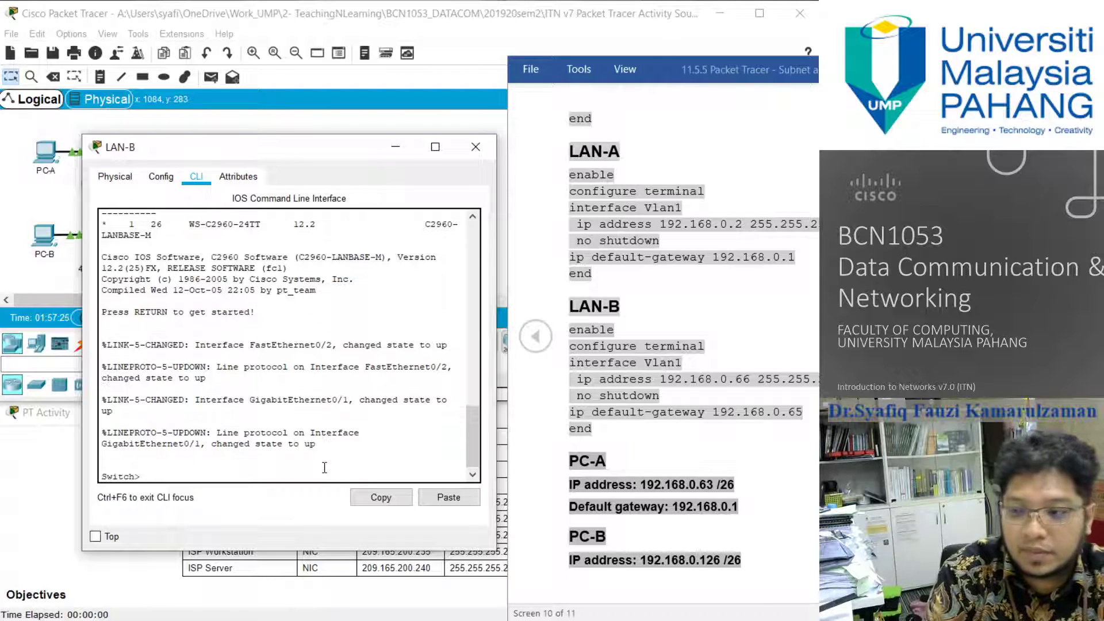
Assign LAN-B's interface Vlan1 IP 192.168.0.66 255.255.255.192 and enable it with no shutdown
type("enable")
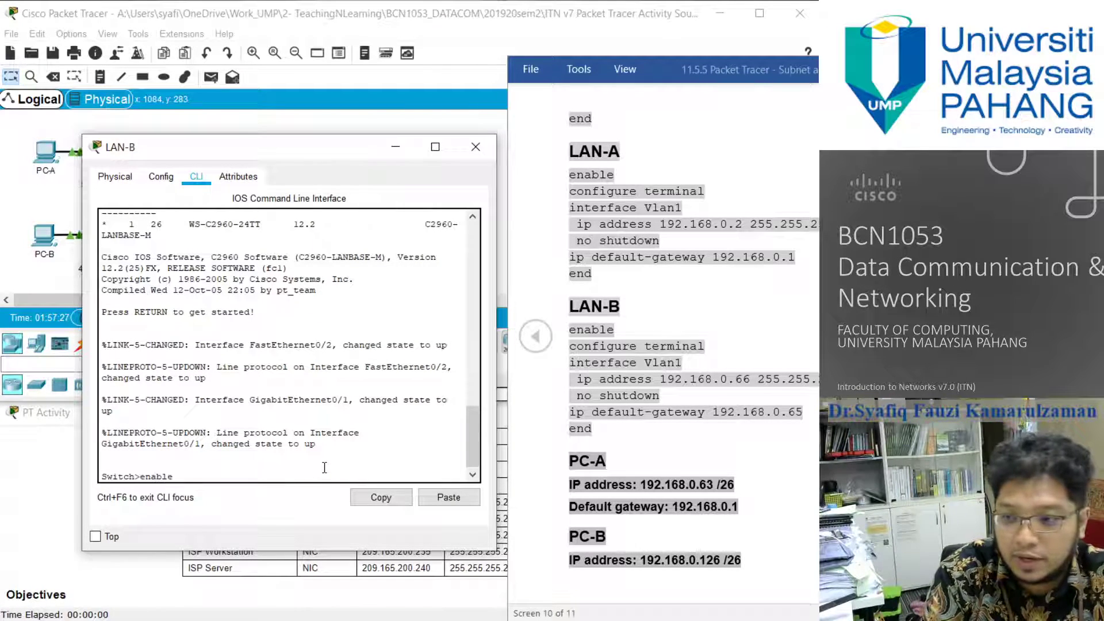
key("Return")
type("ch#c")
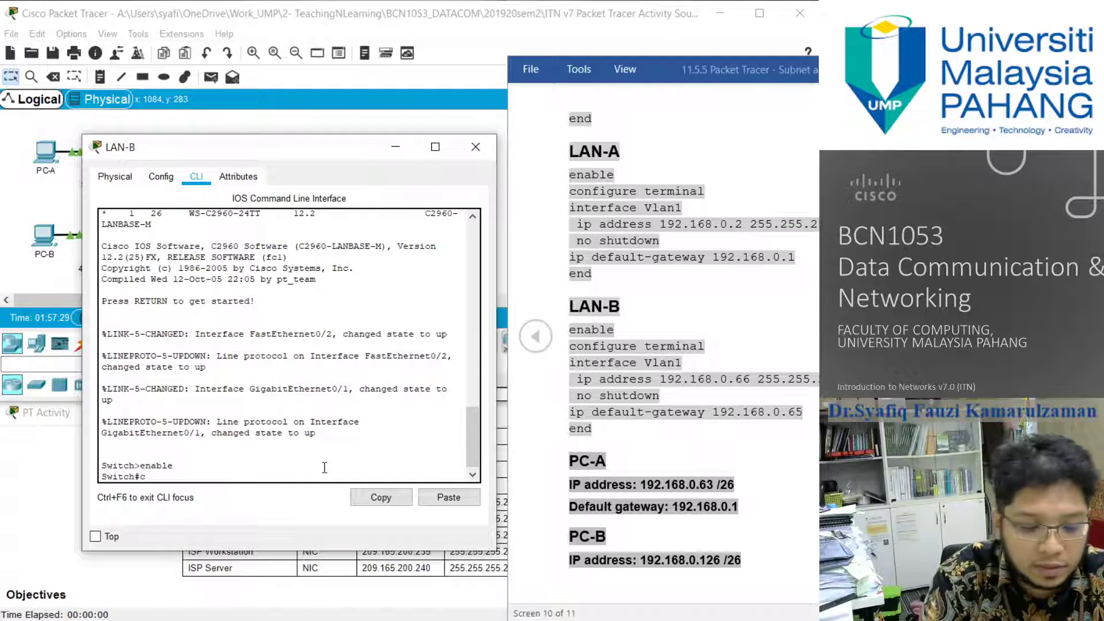
type("onfigure ter")
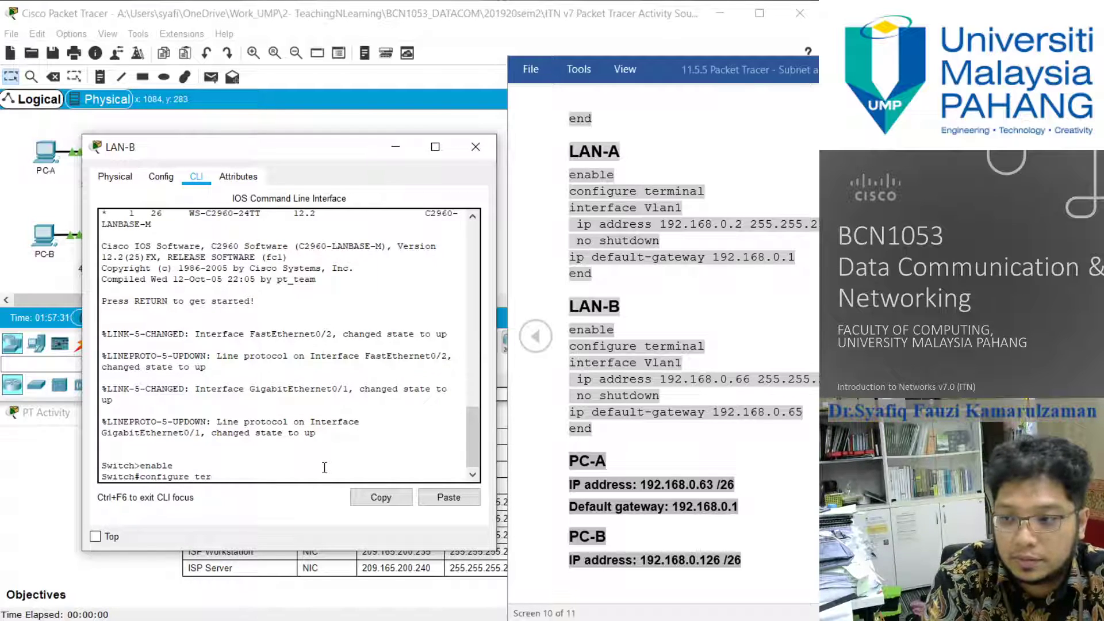
type("minal")
key("Return")
type("inter")
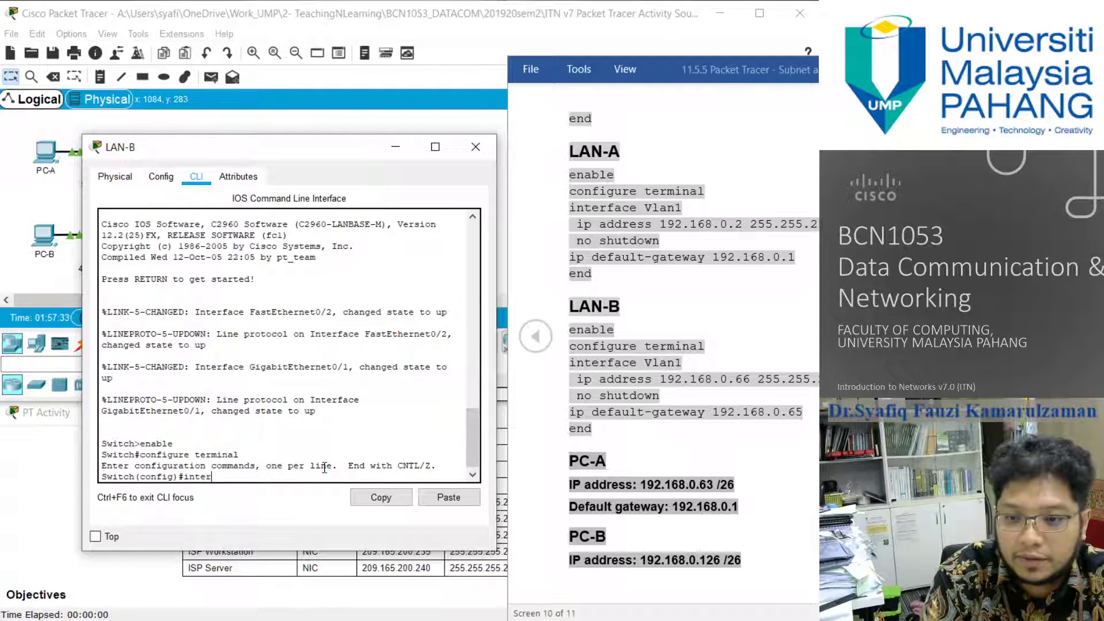
type("face Vl")
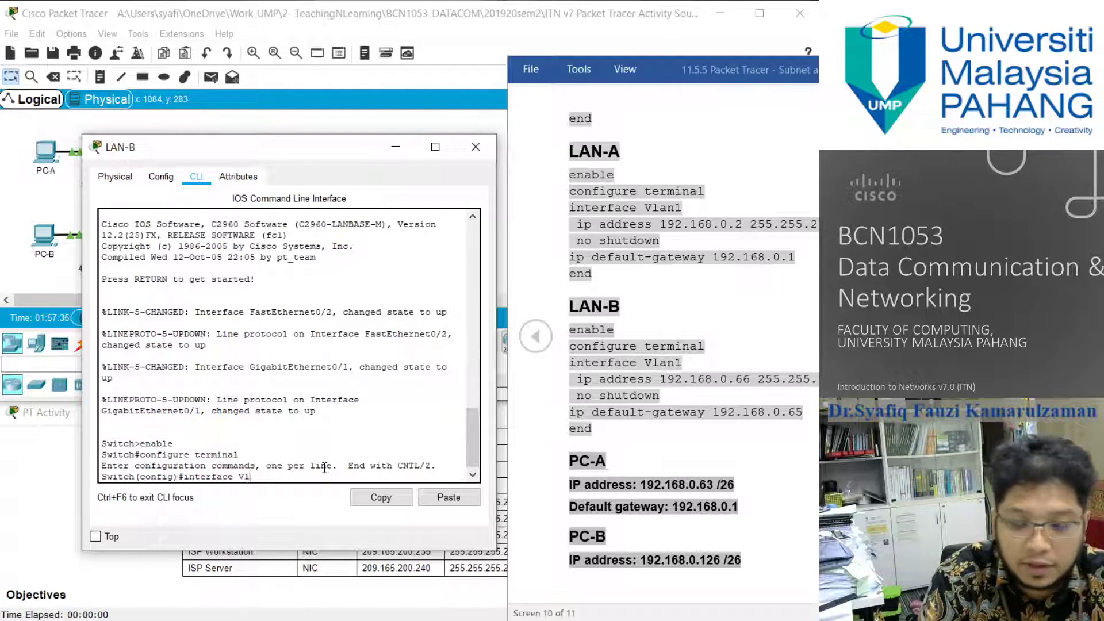
type("an1")
key("Return")
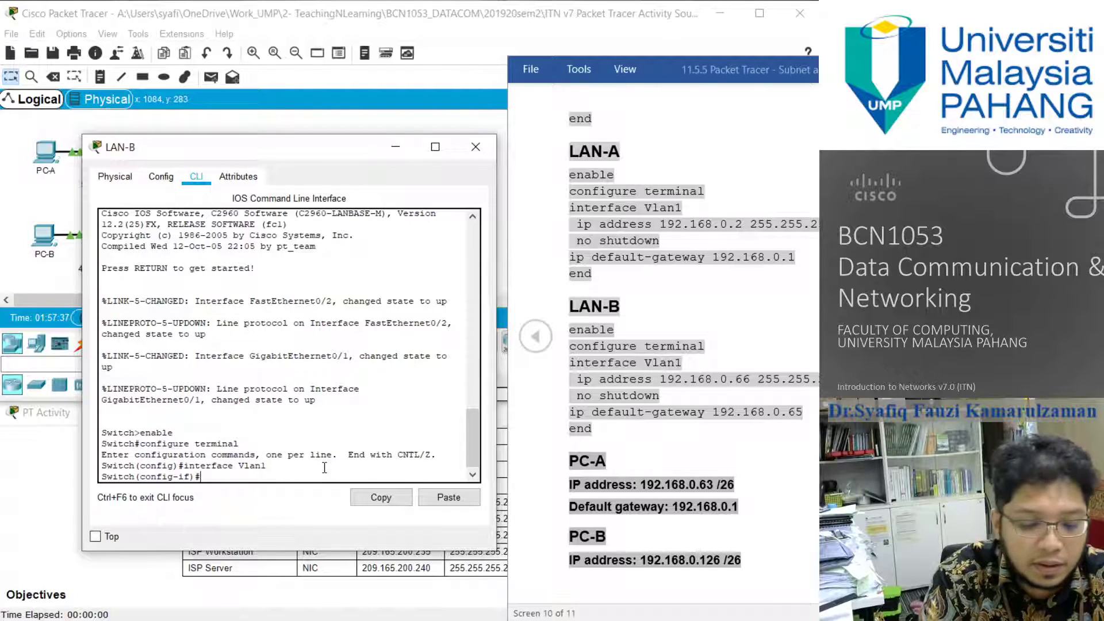
type("ip address ")
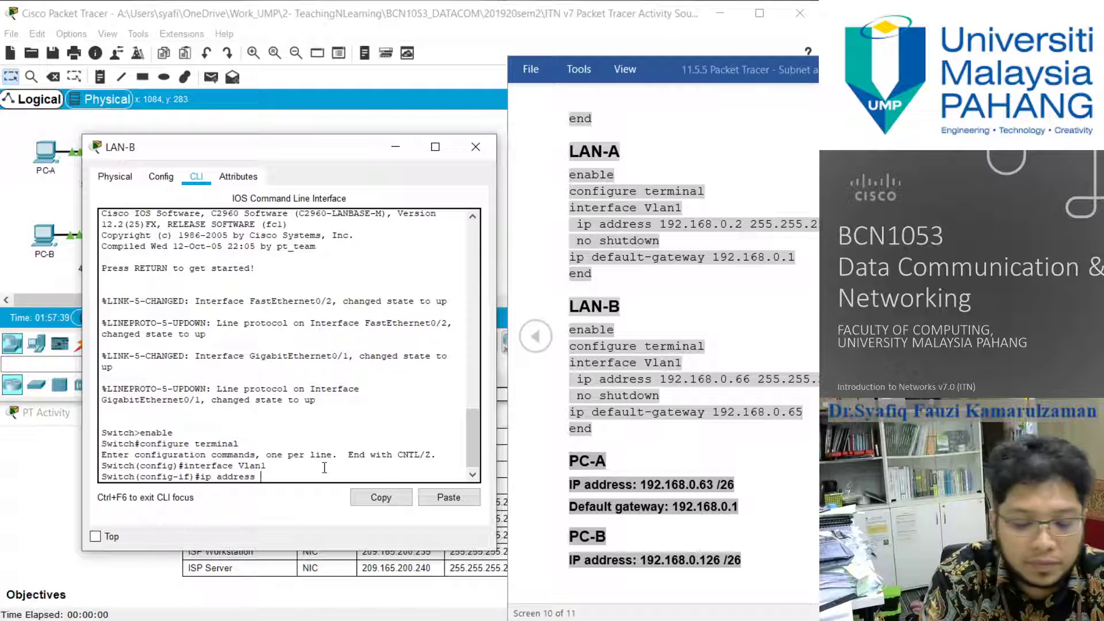
type("192.168")
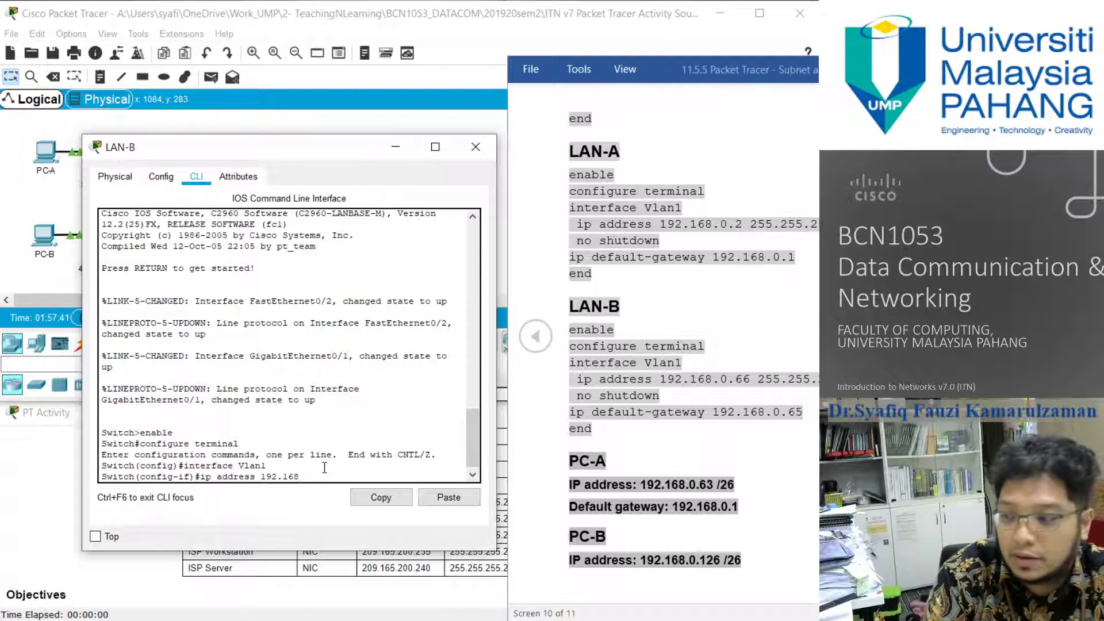
type(".0")
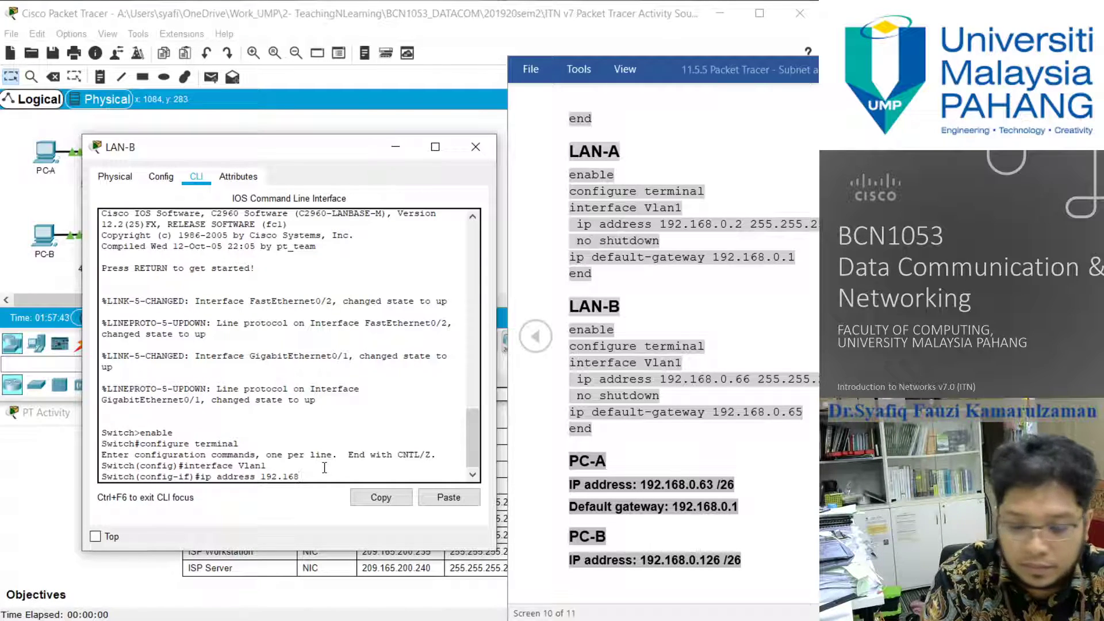
type(".")
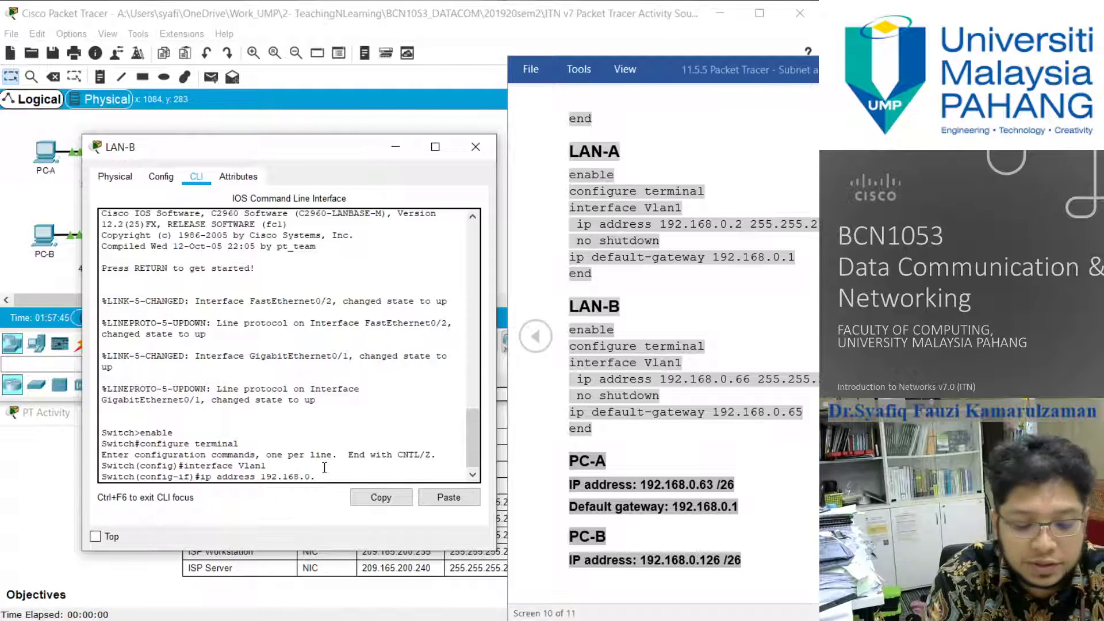
type("66 255")
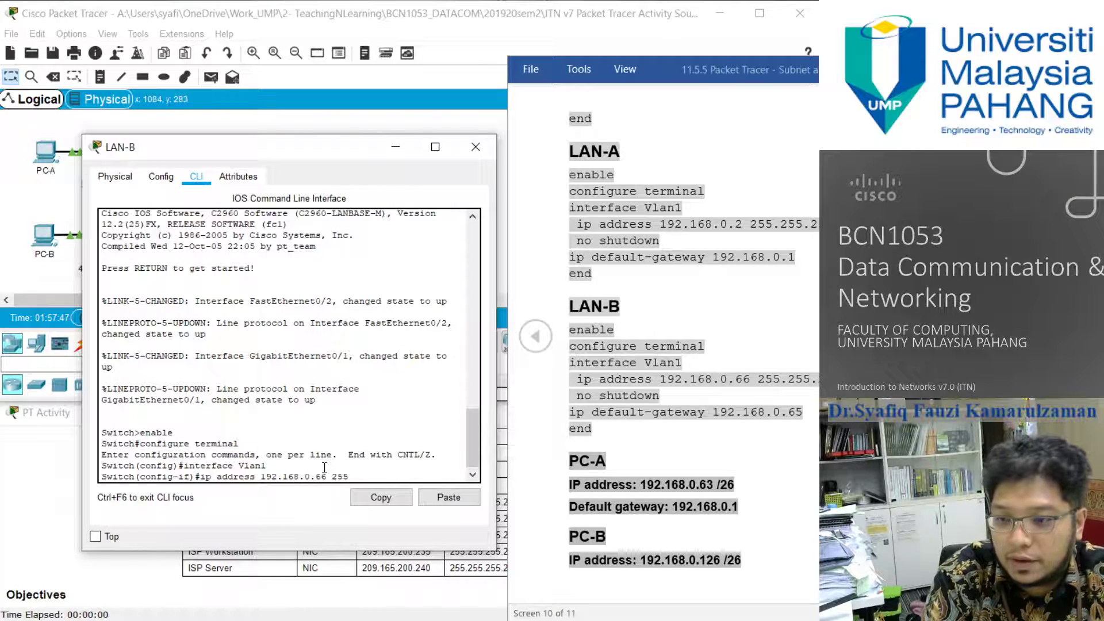
type(".255.255.192")
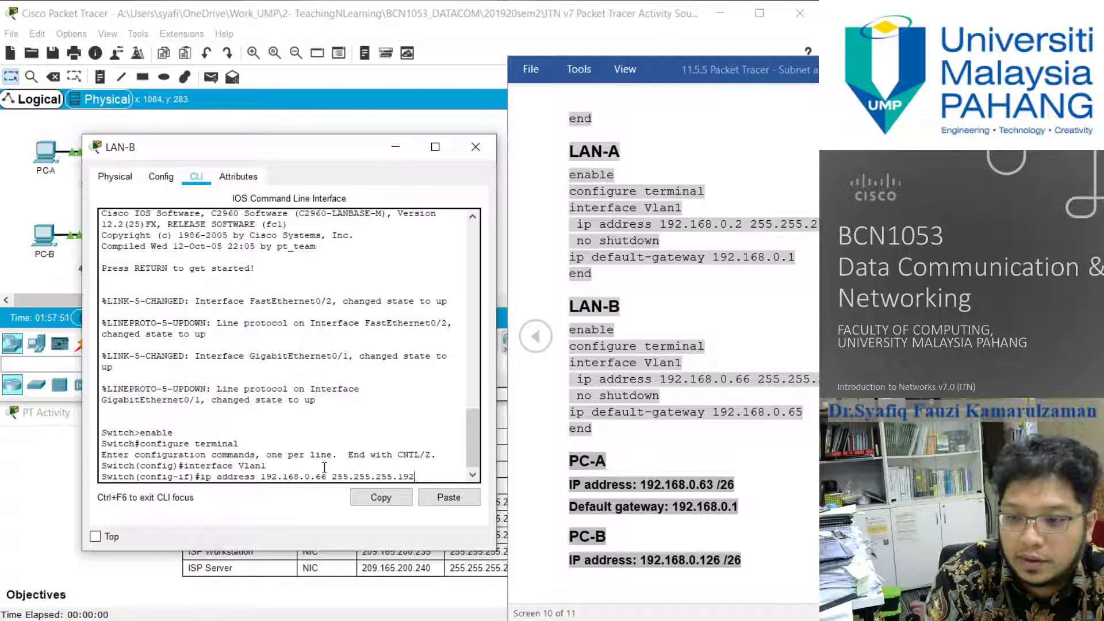
key("Return")
type("no shu")
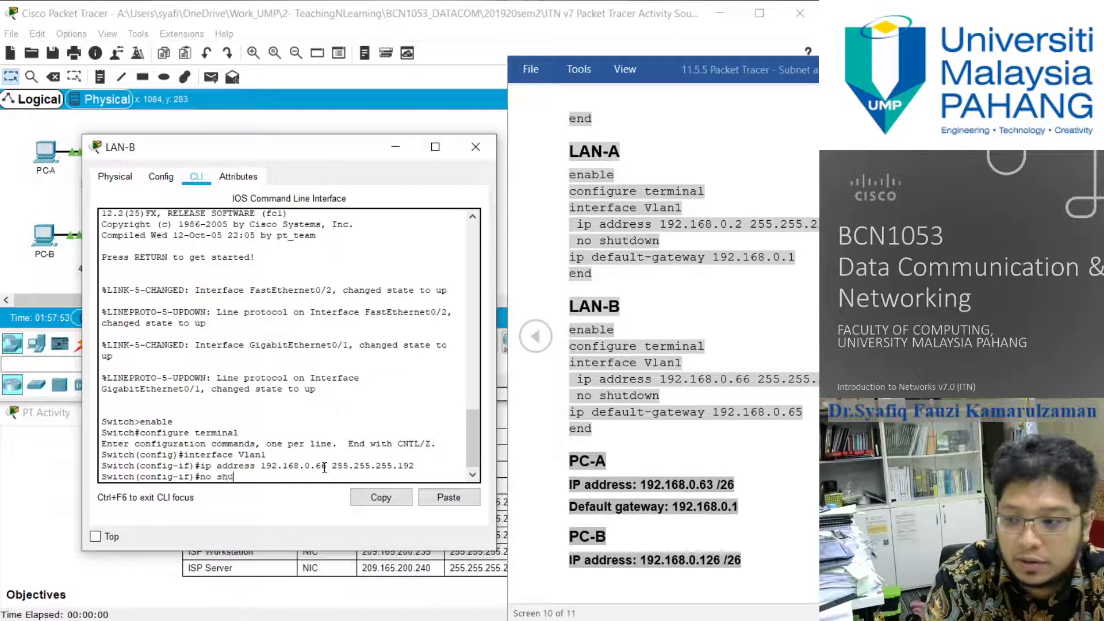
type("tdown")
key("Return")
Set LAN-B's ip default-gateway to 192.168.0.65, correcting typos along the way
type("ip da")
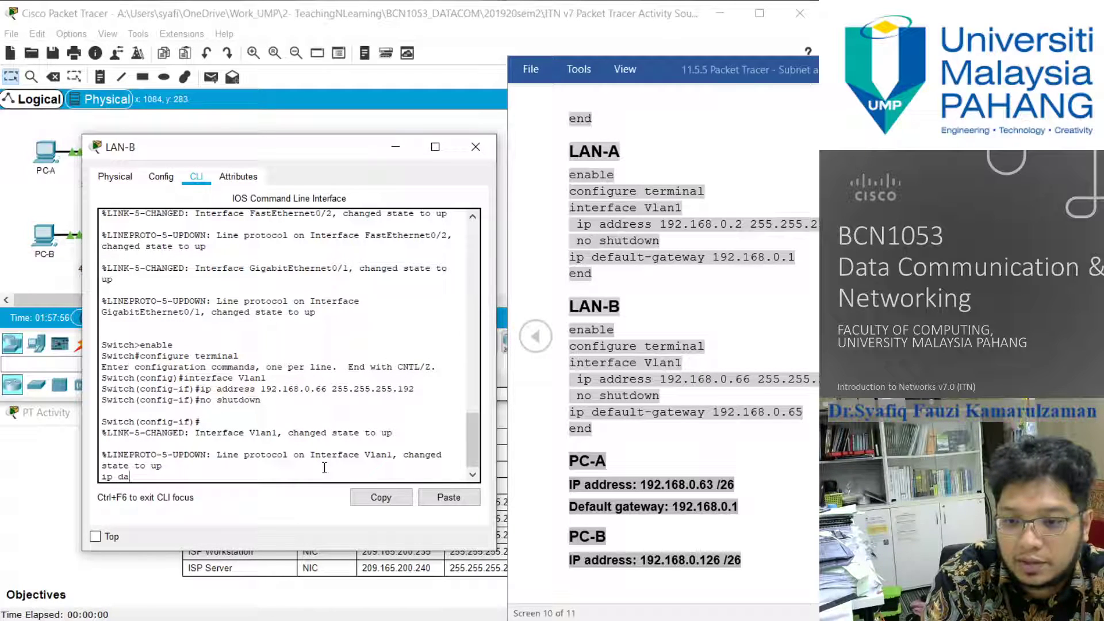
key("BackSpace")
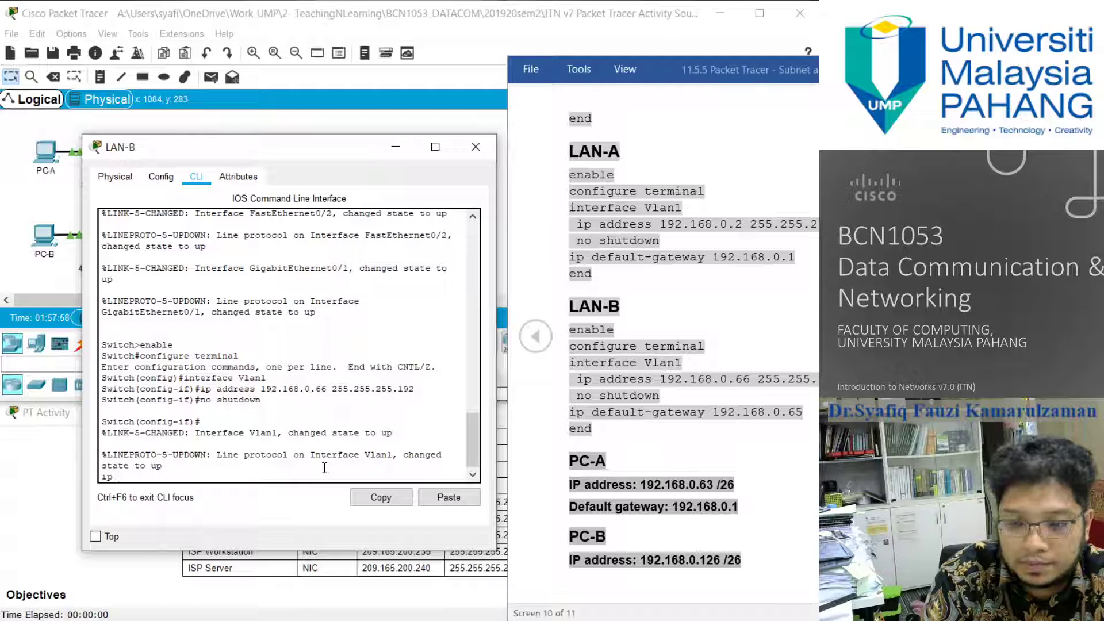
type("defau")
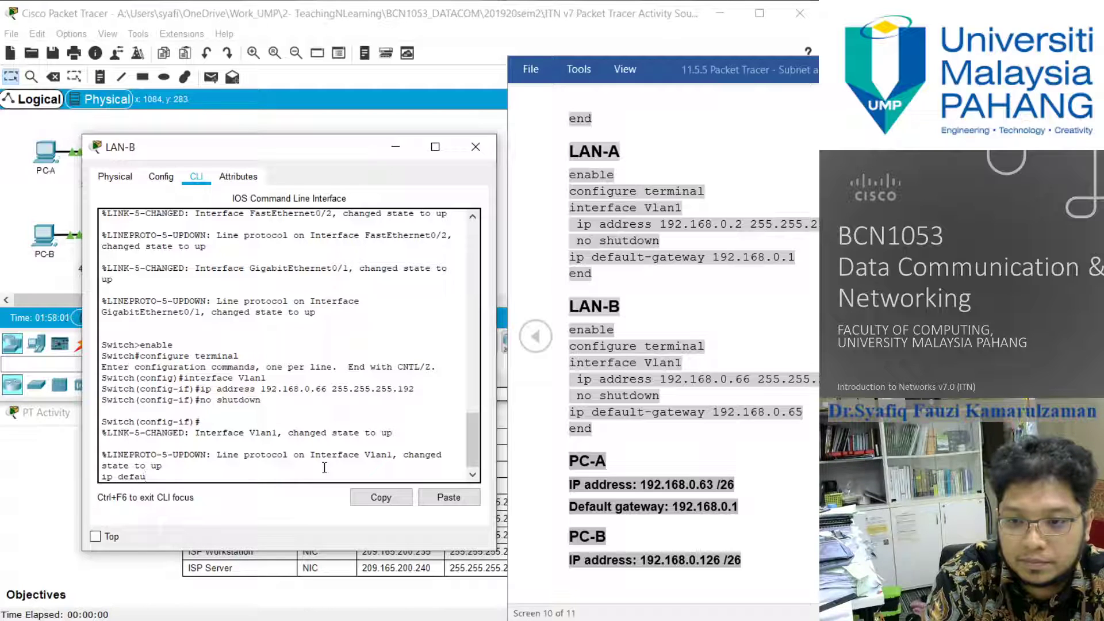
type("lt")
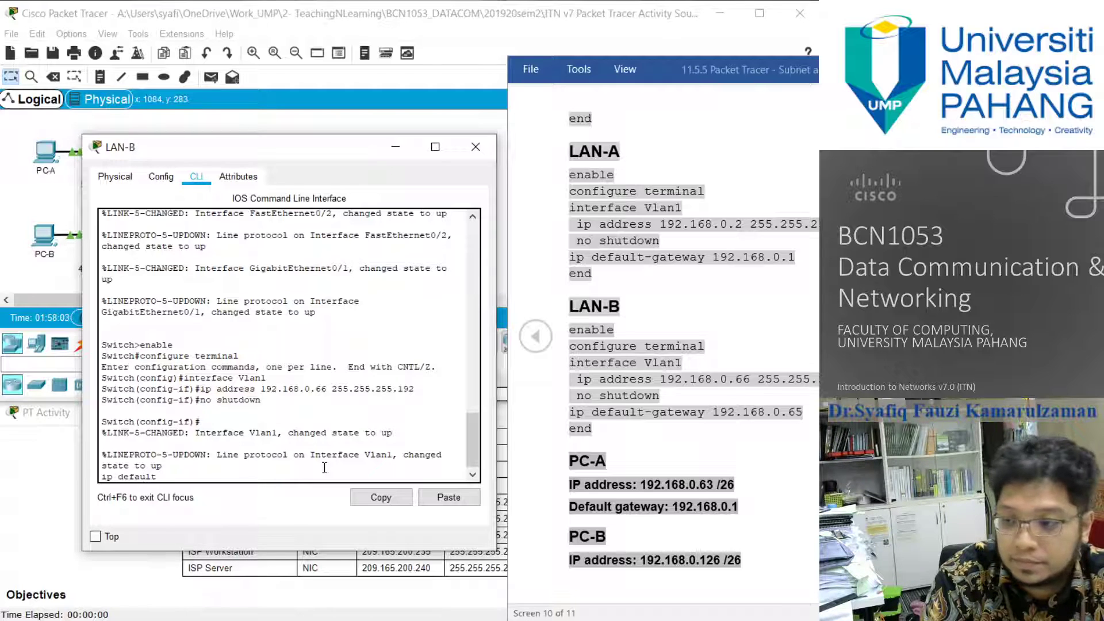
type("-gat")
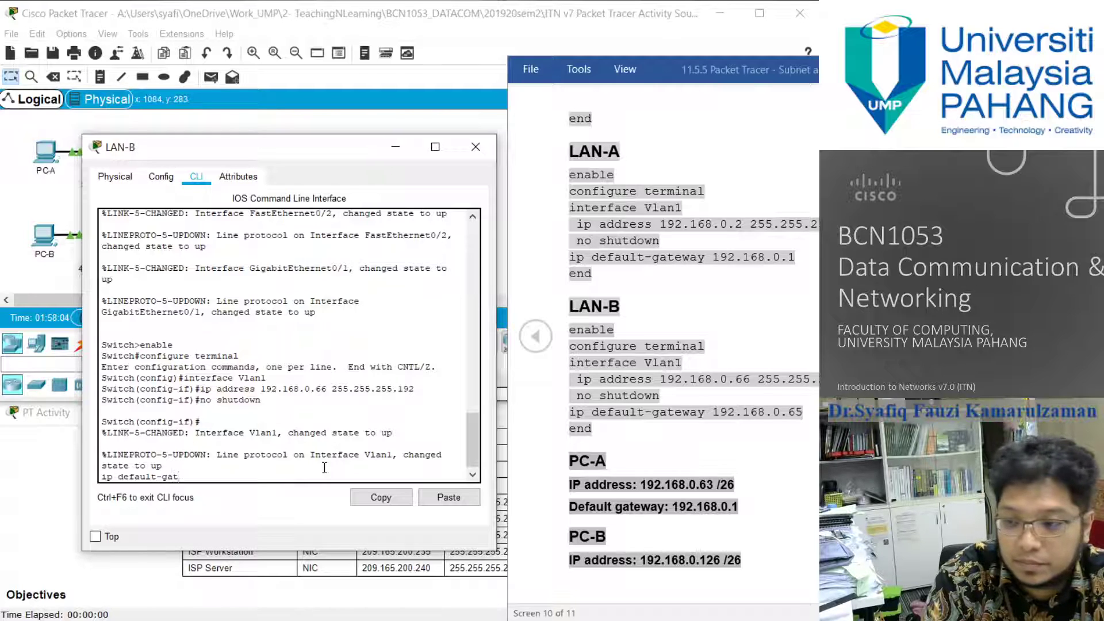
type("eway")
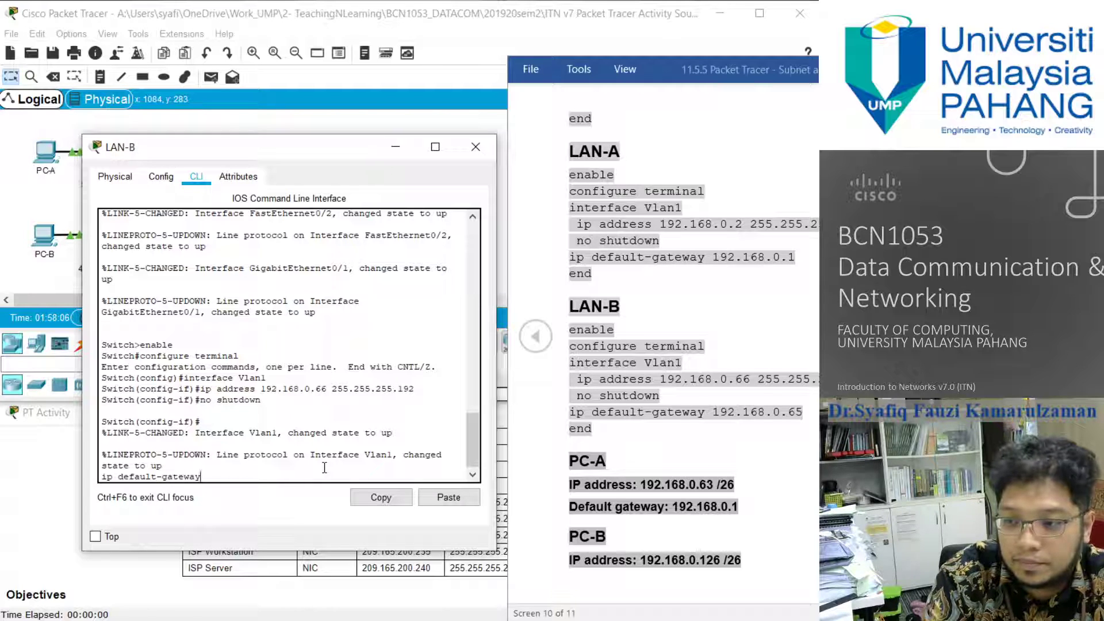
type(" 192")
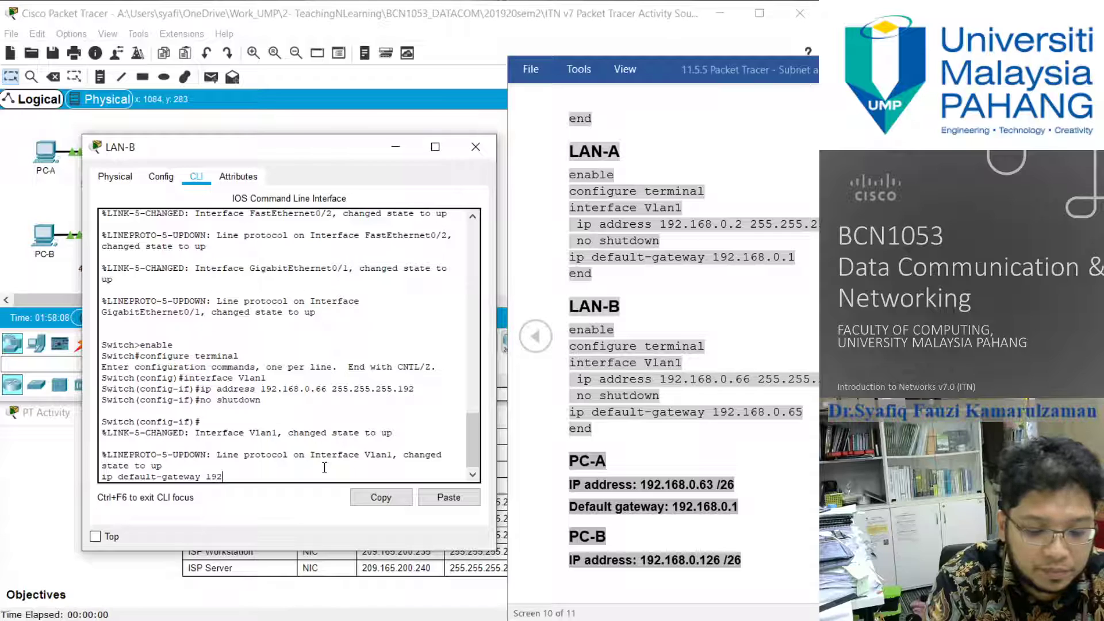
type(".168.9")
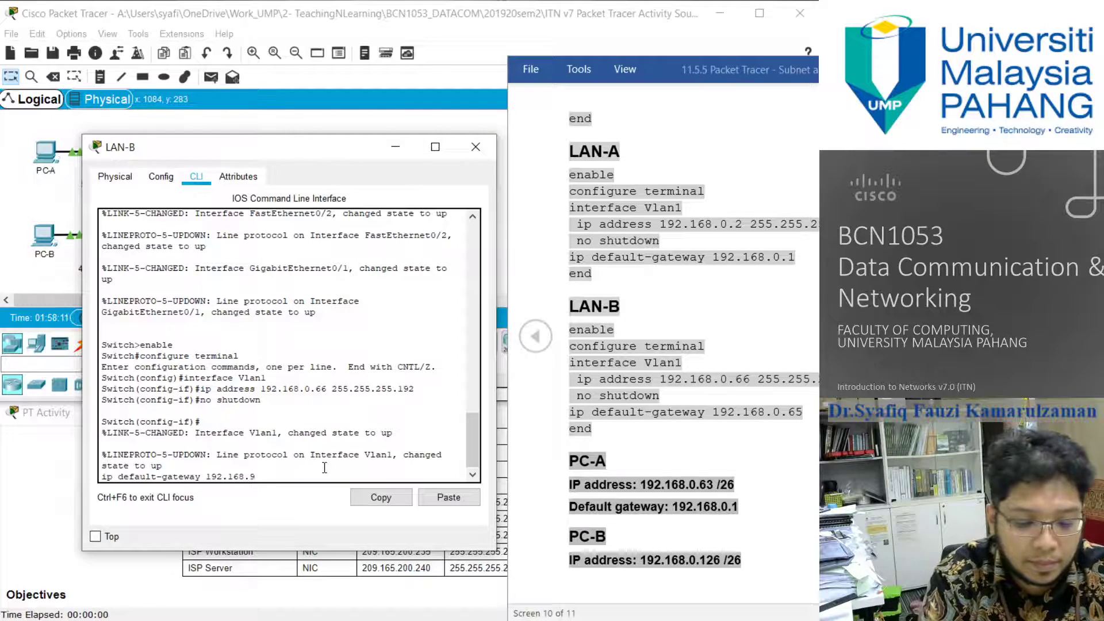
key("BackSpace")
type("0.65")
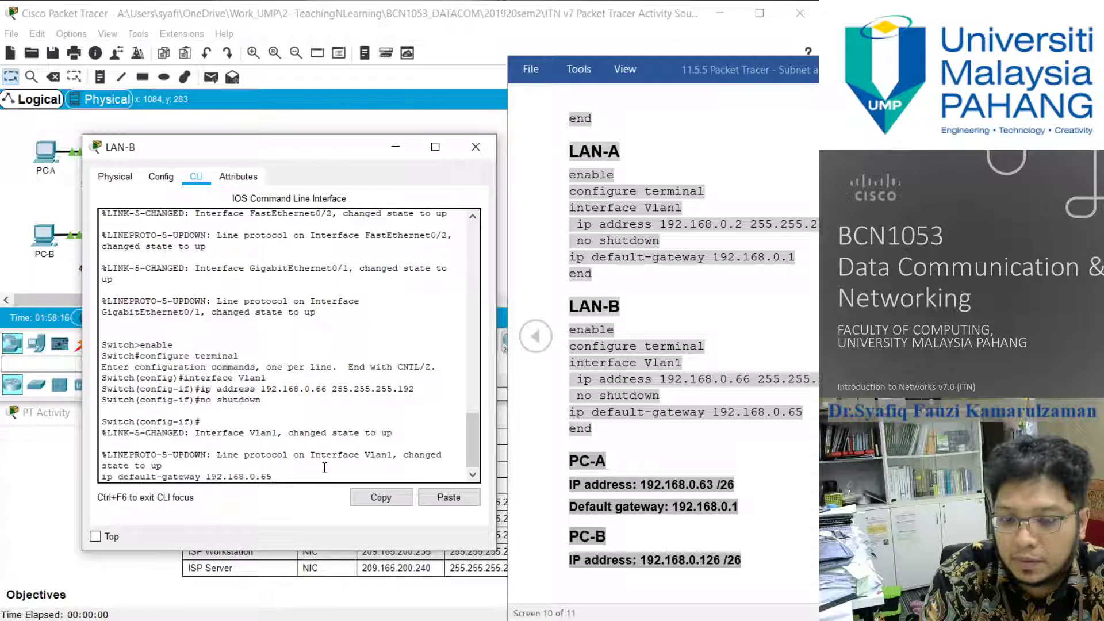
key("Return")
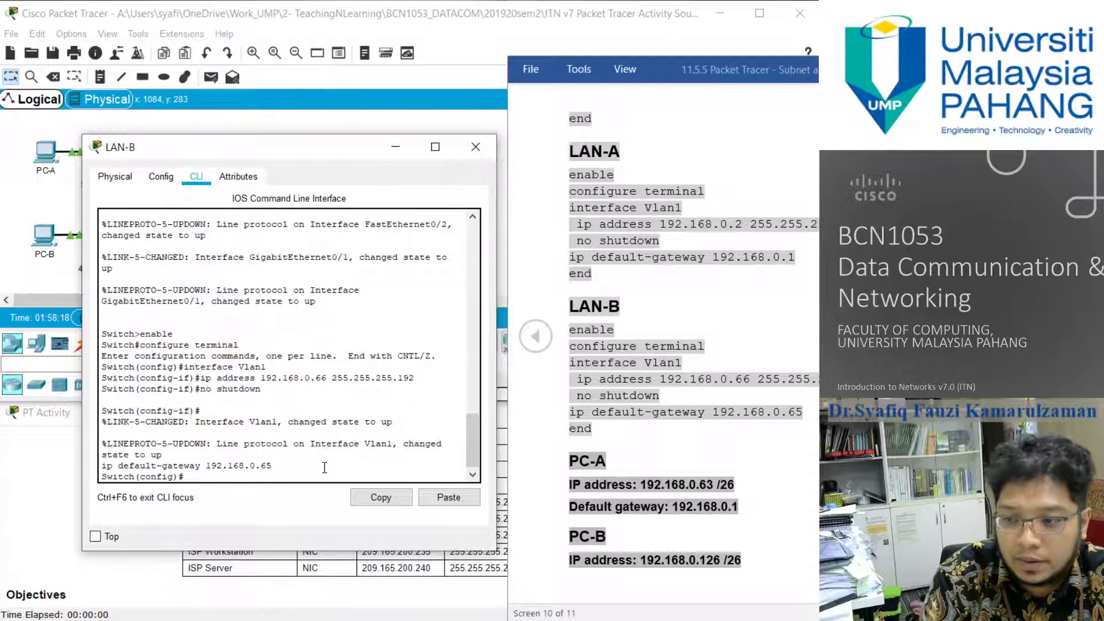
Leave configuration mode with end and move the LAN-B console aside
type("end")
key("Return")
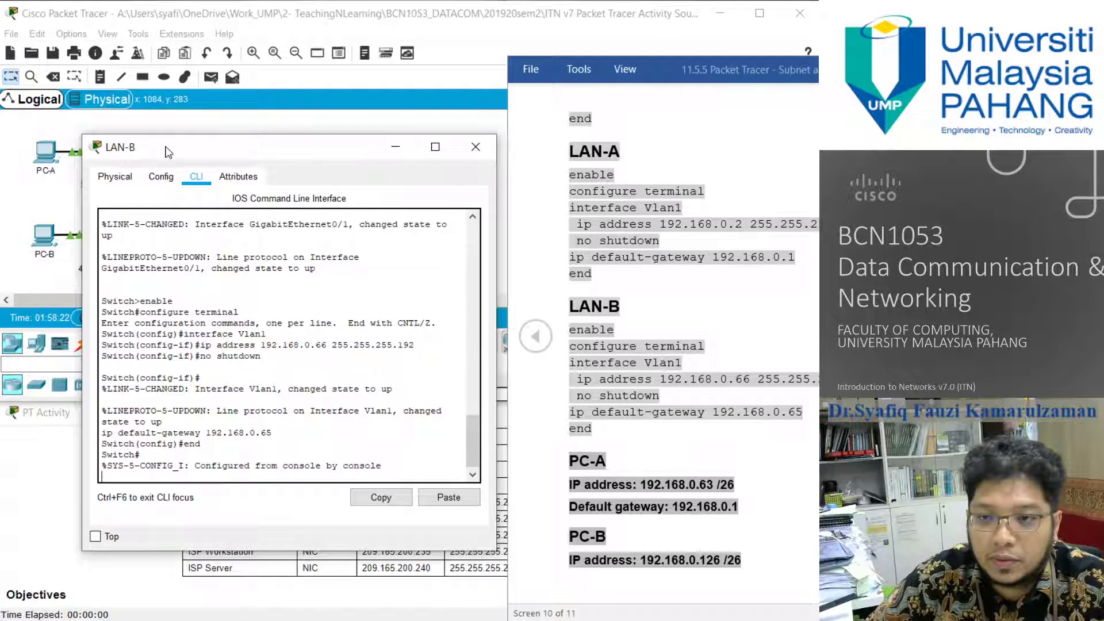
left_click_drag(167, 149, 333, 157)
left_click_drag(123, 163, 132, 170)
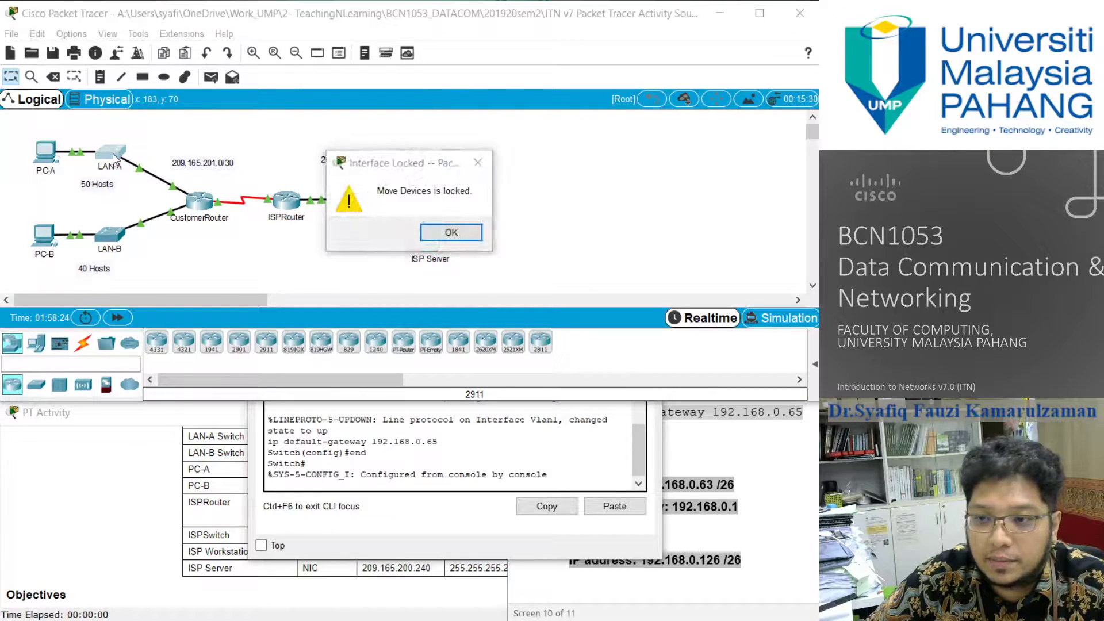
Dismiss the locked-interface warning and close the LAN-A console
left_click(451, 233)
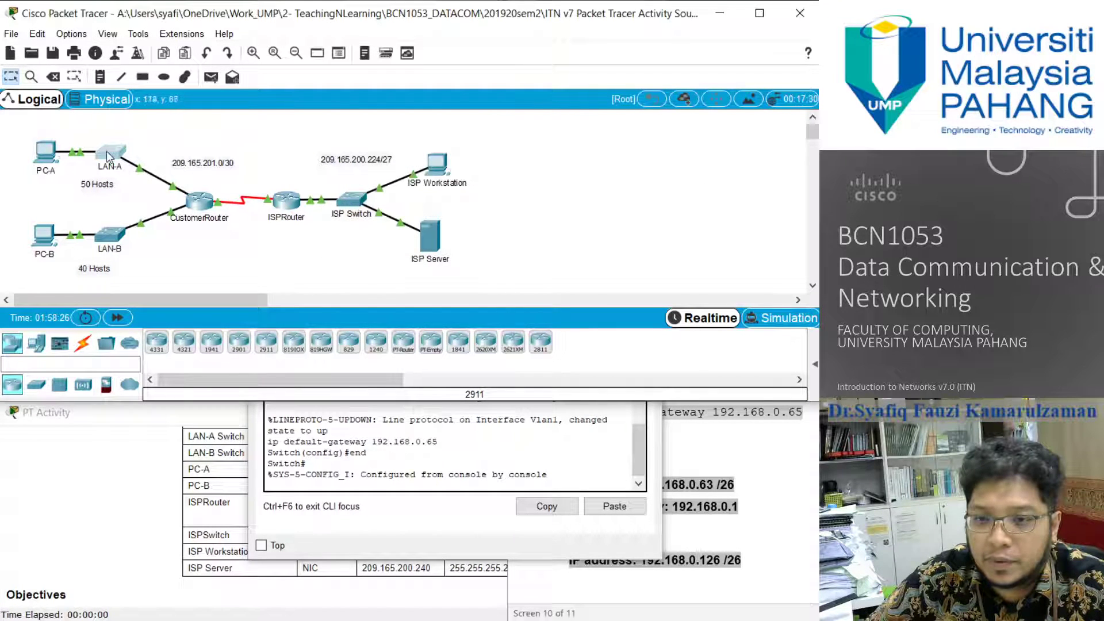
left_click(110, 154)
left_click(693, 577)
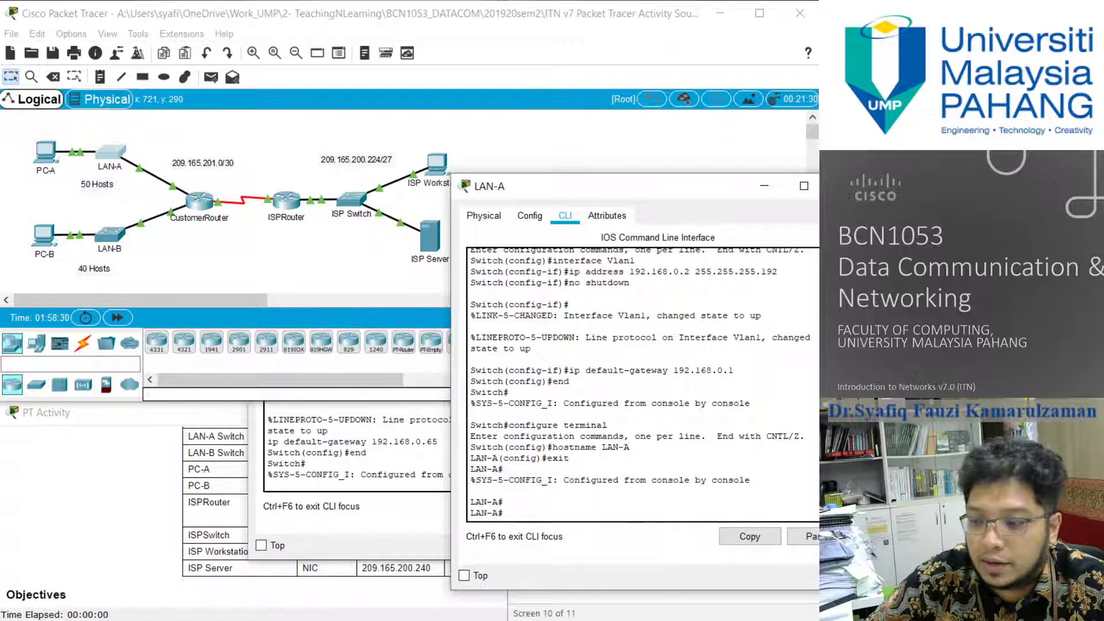
left_click(844, 186)
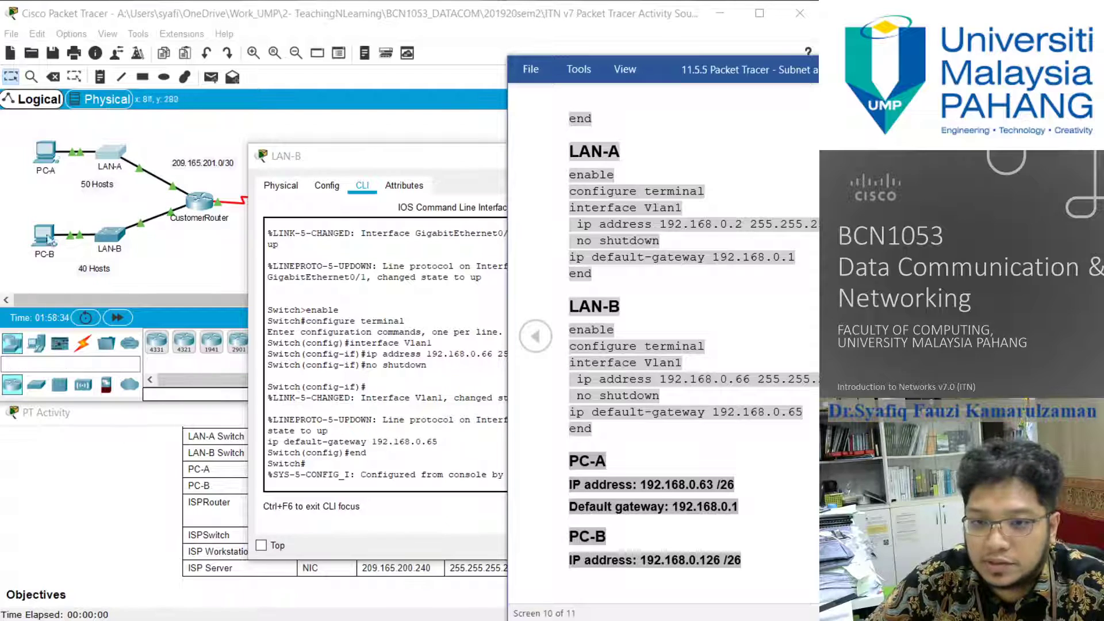
left_click(49, 157)
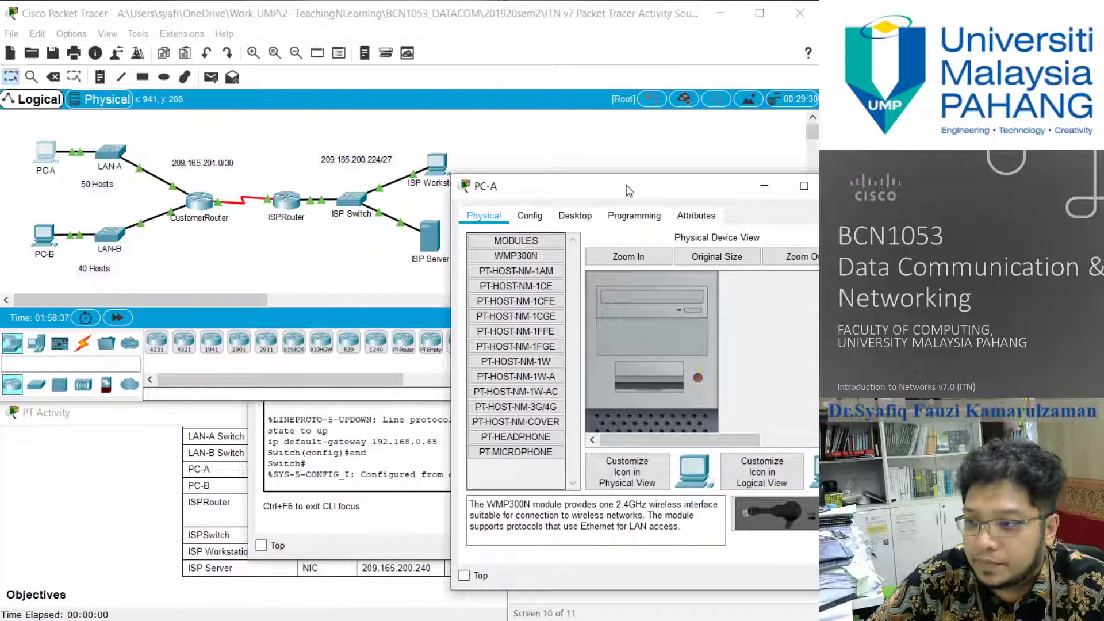
Bring PC-A's device window forward, finding its Config settings locked
left_click_drag(629, 191, 262, 150)
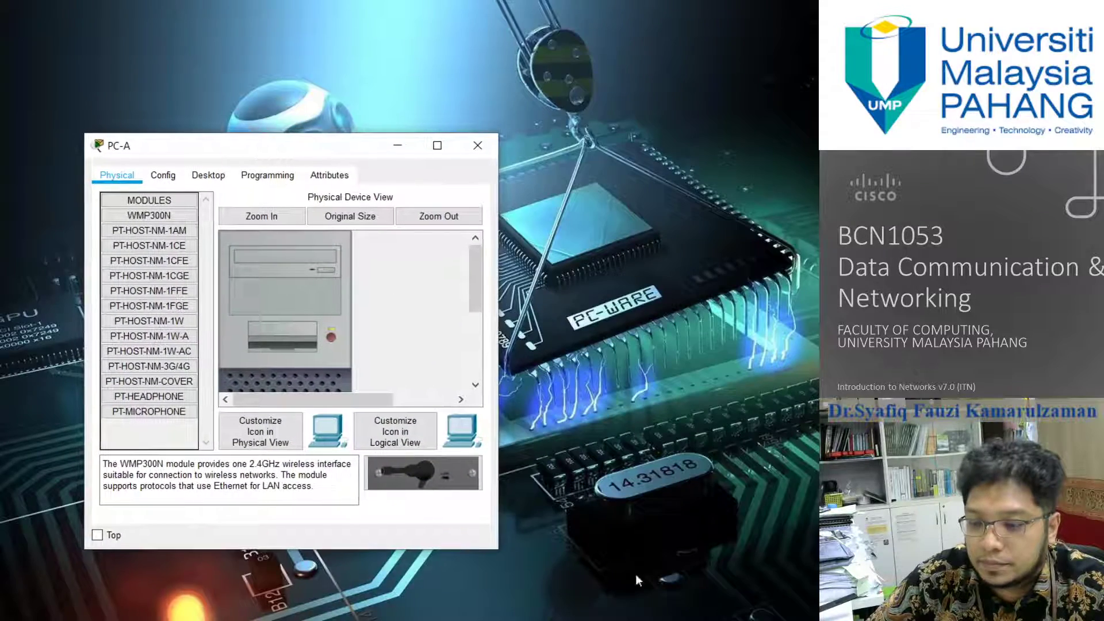
key("alt+Tab")
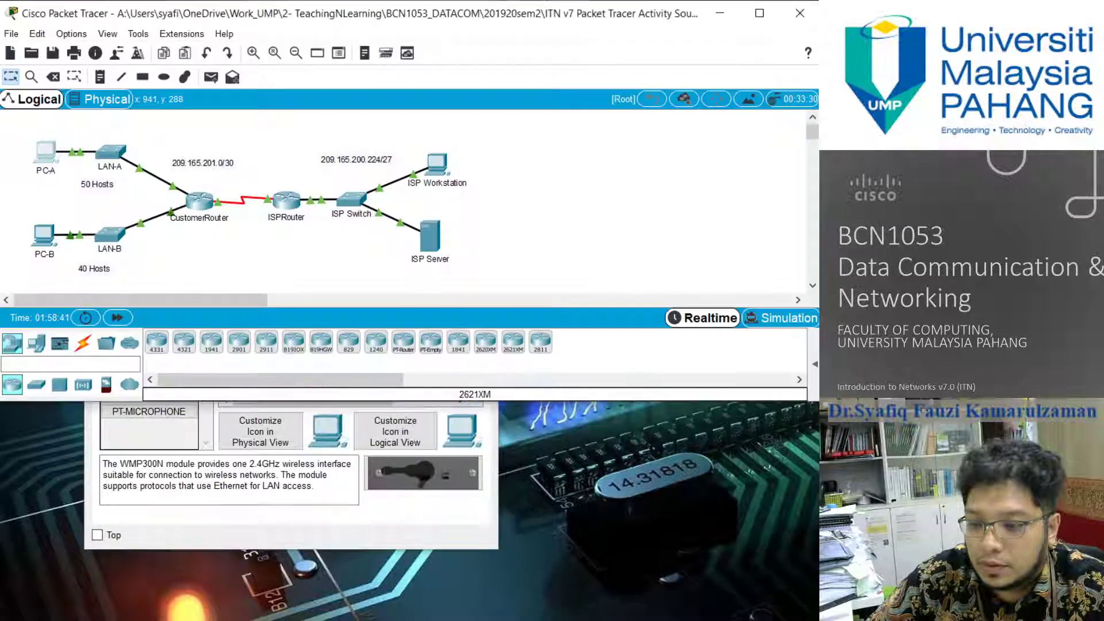
key("alt+Tab")
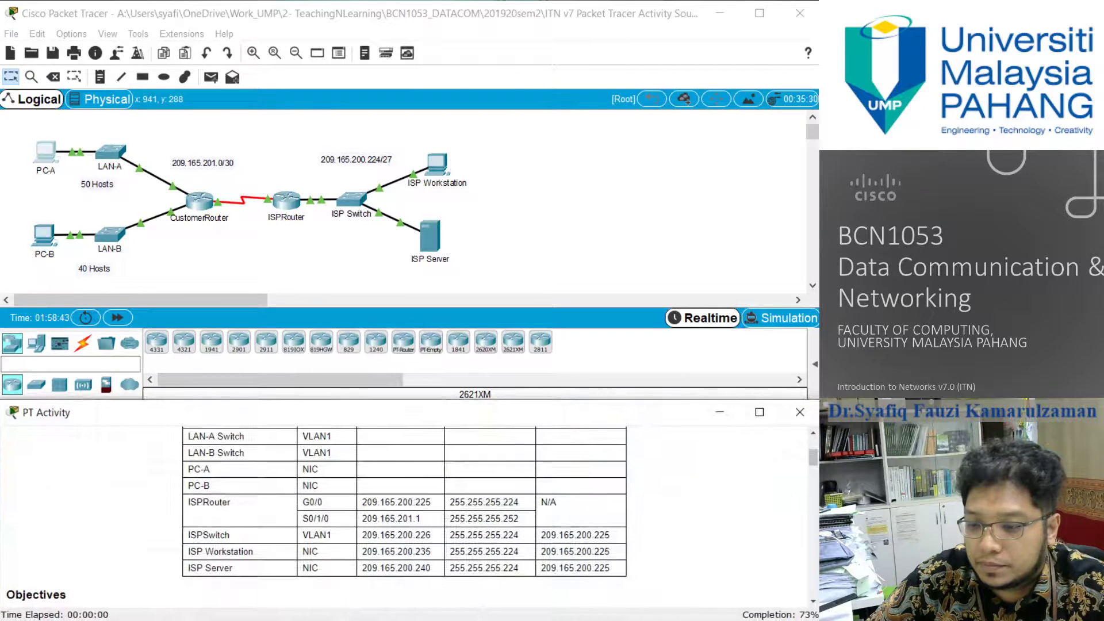
key("alt+Tab")
key("alt+Tab")
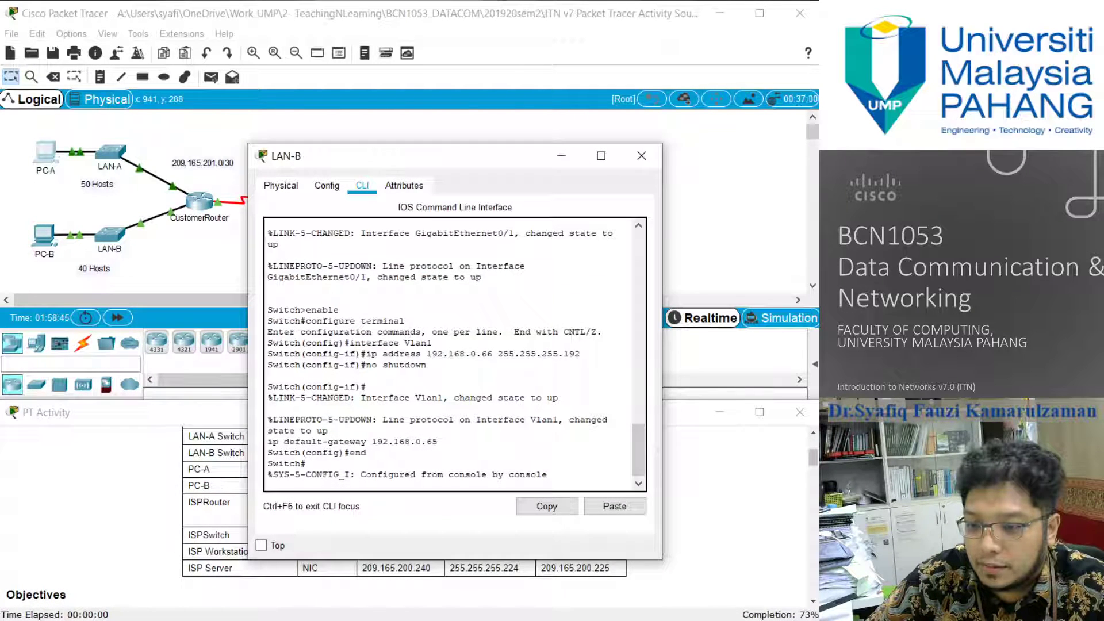
key("alt+Tab")
key("alt+Tab")
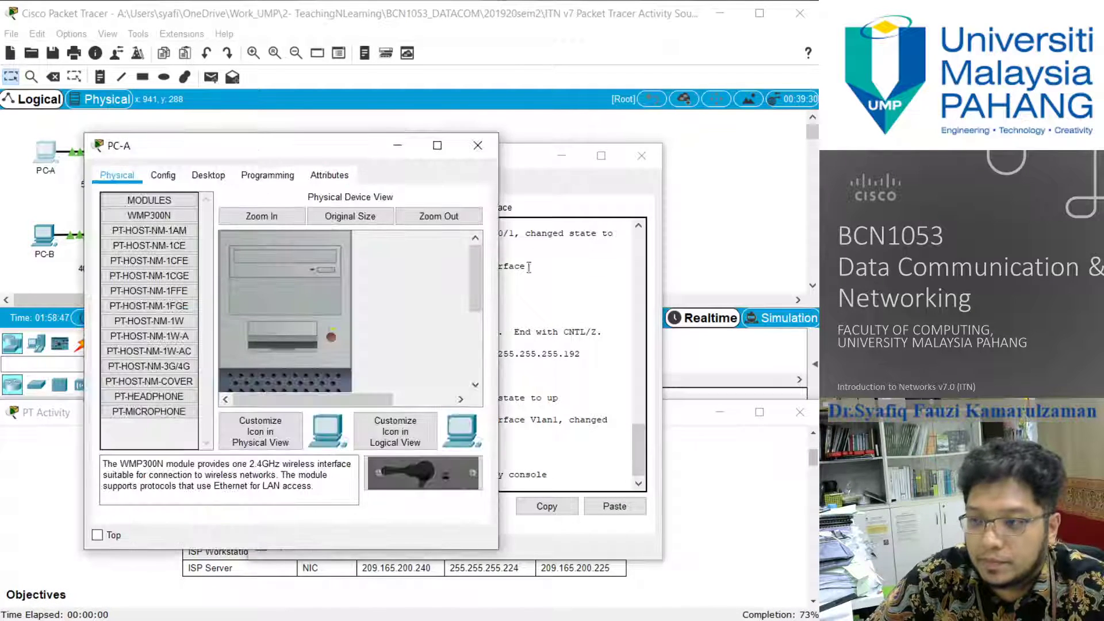
left_click(562, 156)
key("alt+Tab")
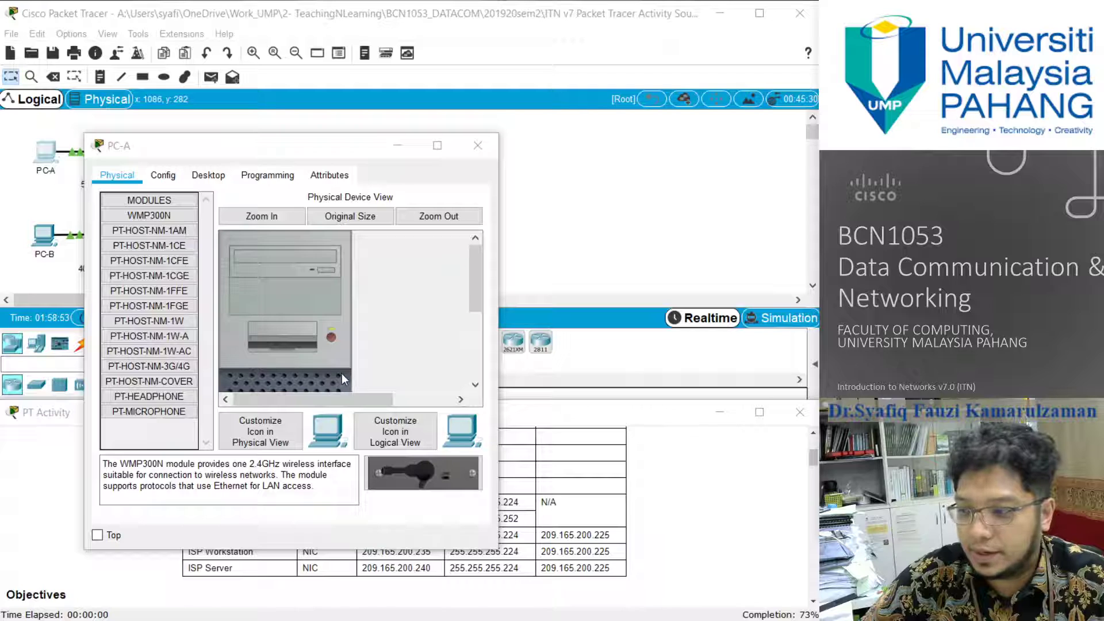
left_click_drag(233, 154, 304, 151)
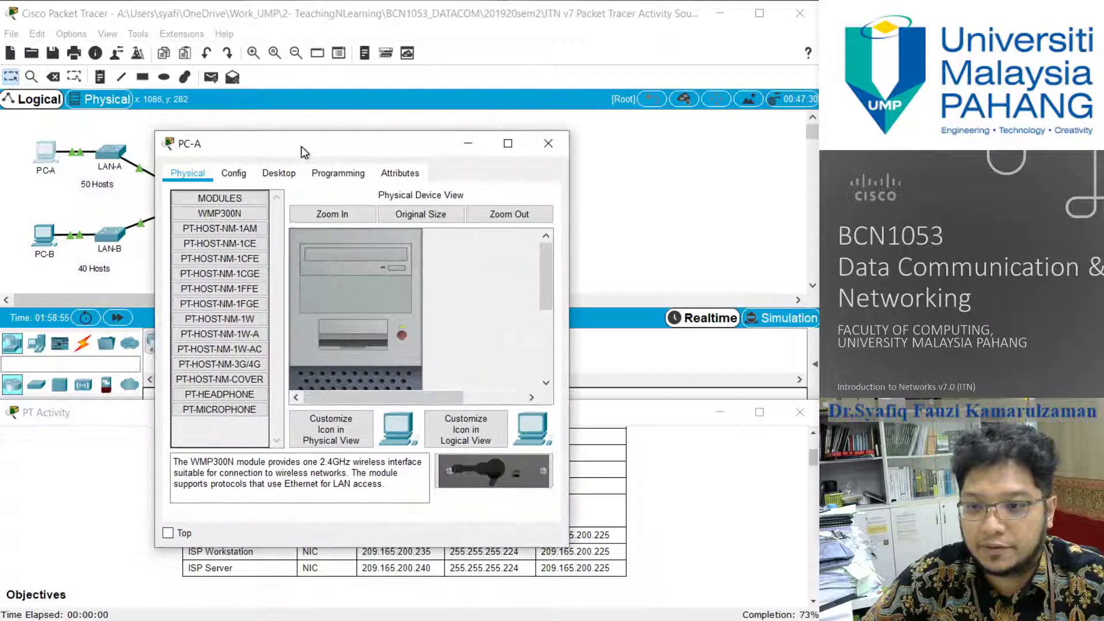
left_click(234, 173)
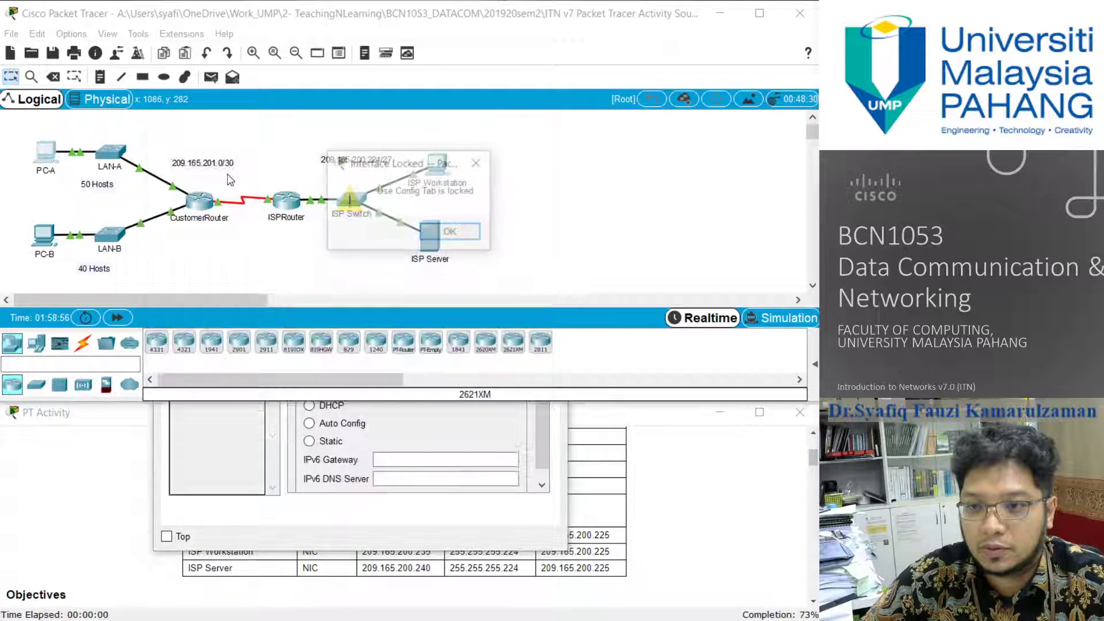
left_click(449, 232)
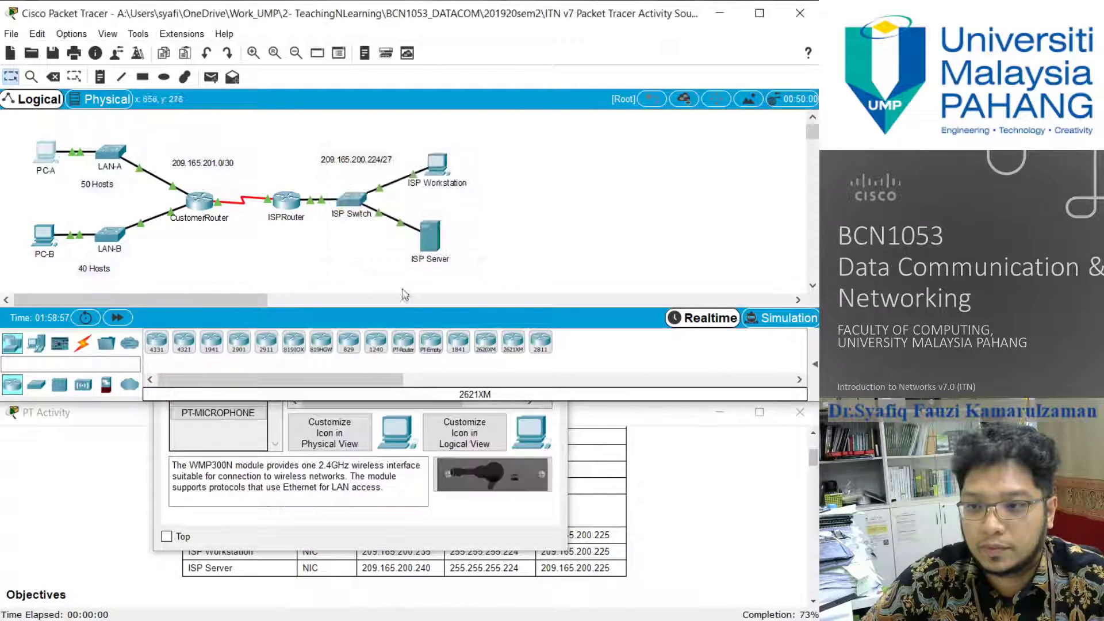
left_click(56, 157)
Open PC-A's Desktop IP Configuration and enter IP address 192.168.0.63
left_click(278, 176)
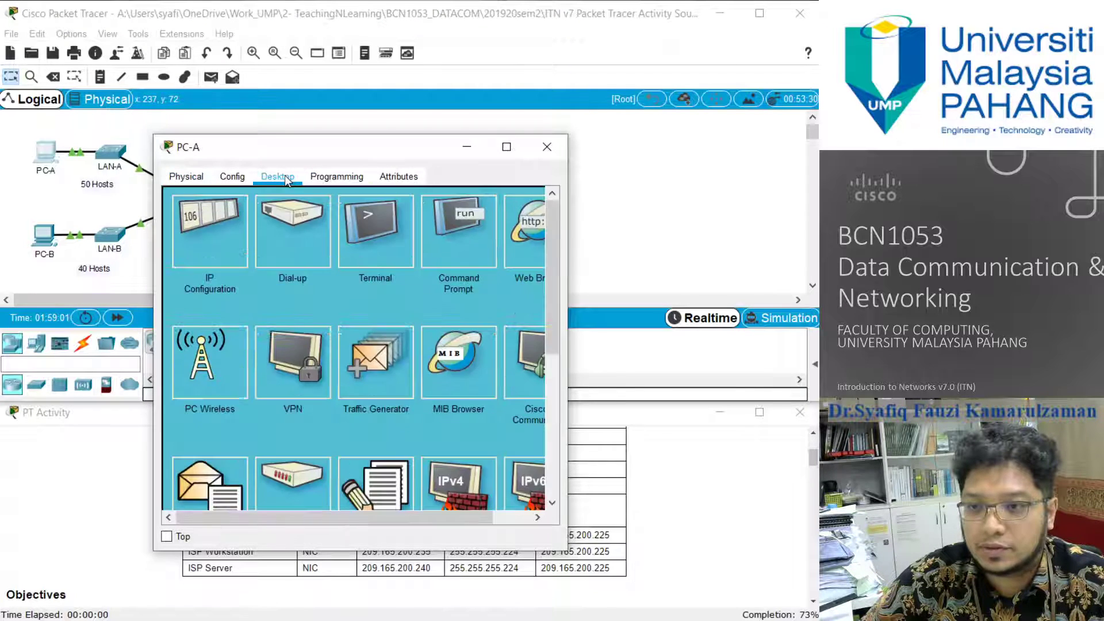
left_click(196, 236)
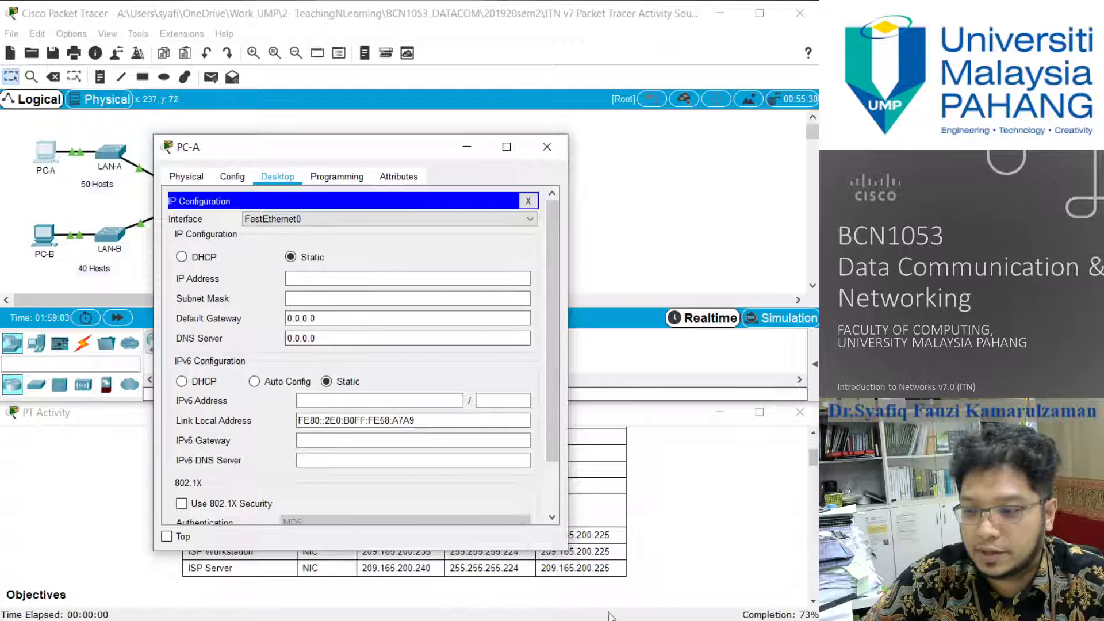
key("alt+Tab")
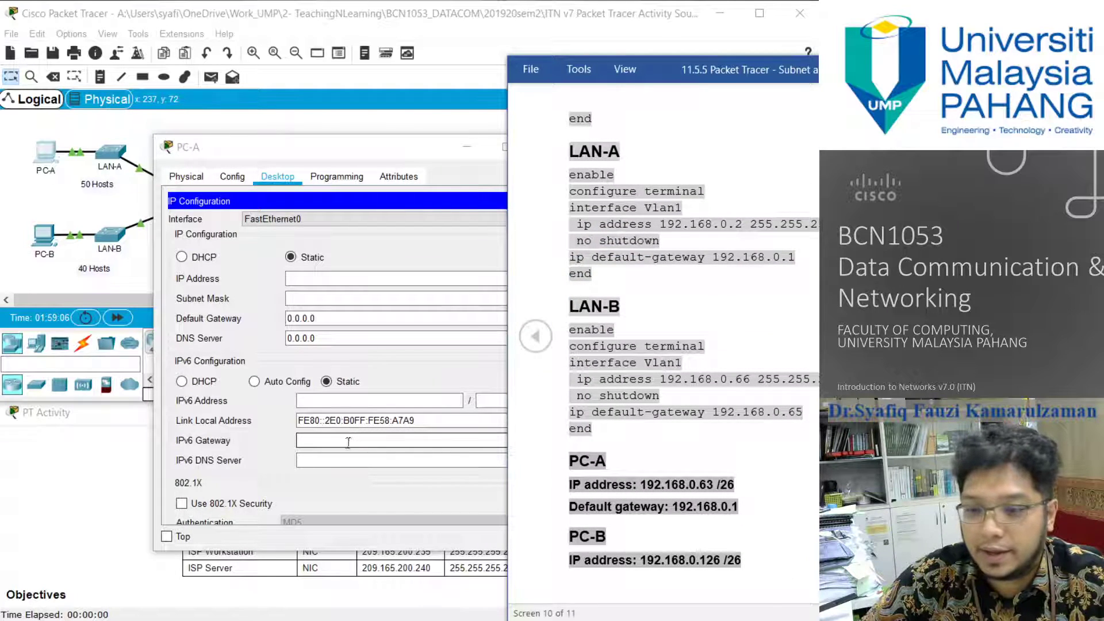
left_click(321, 283)
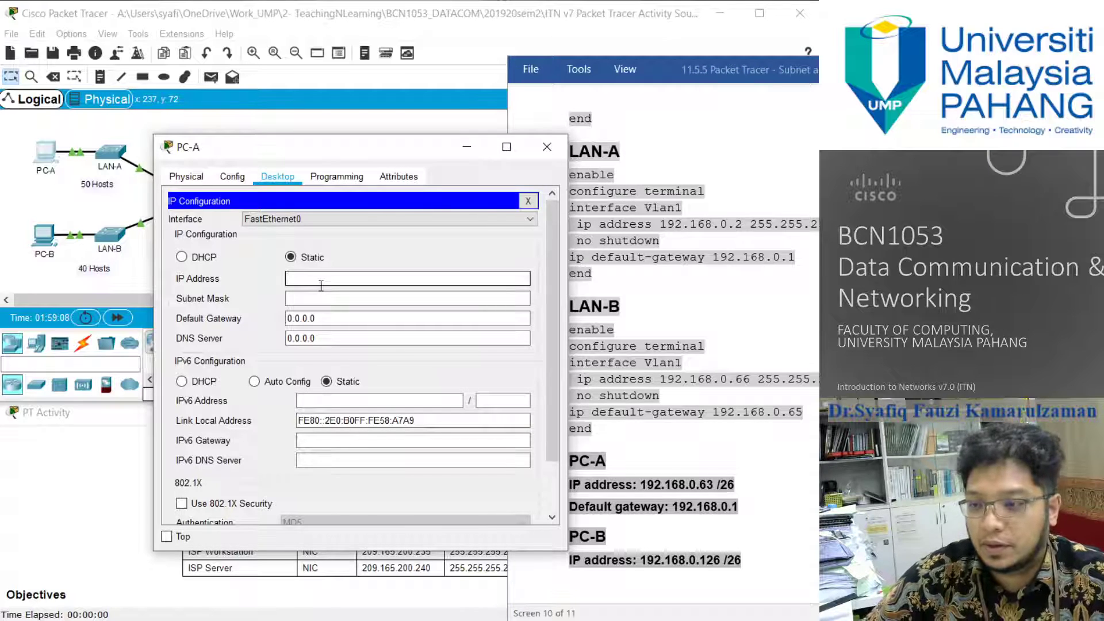
type("192")
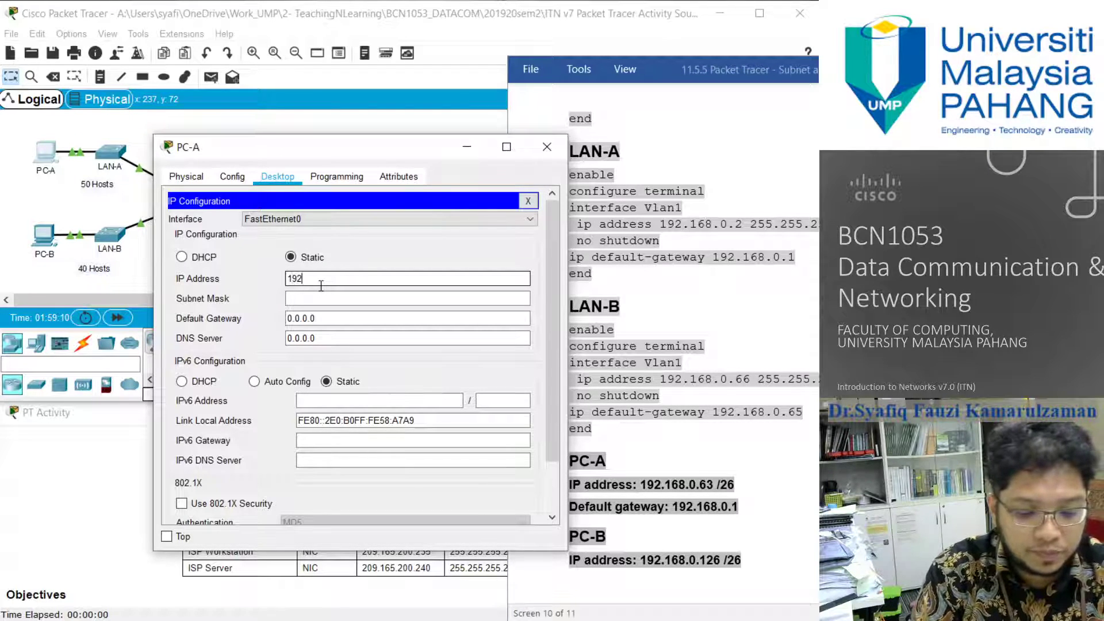
type(".168")
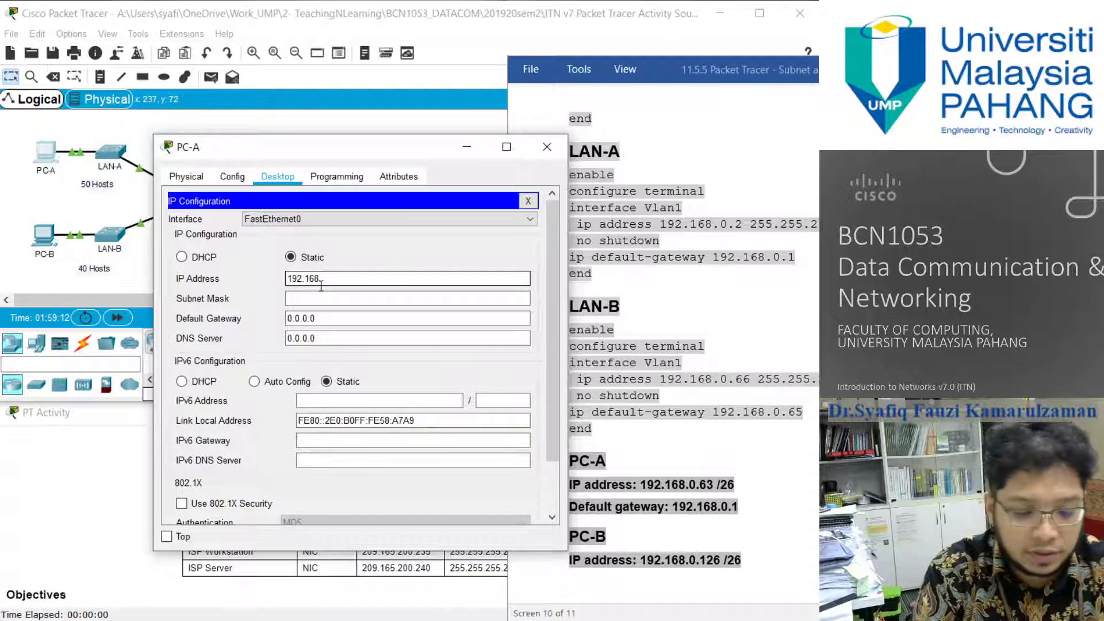
type(".0.63")
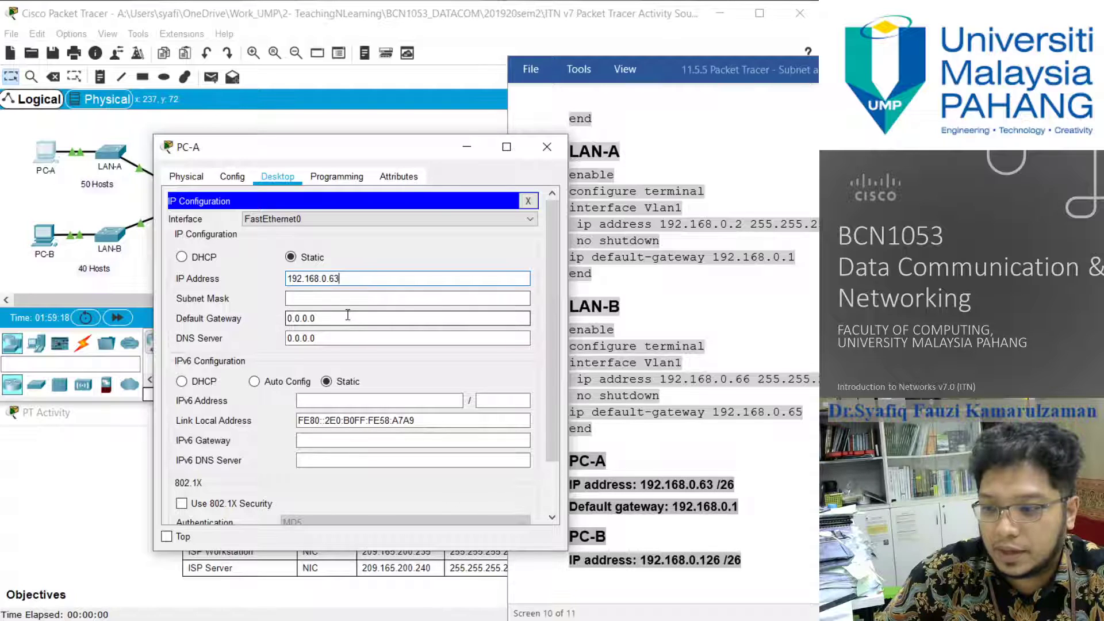
left_click(334, 300)
left_click(377, 320)
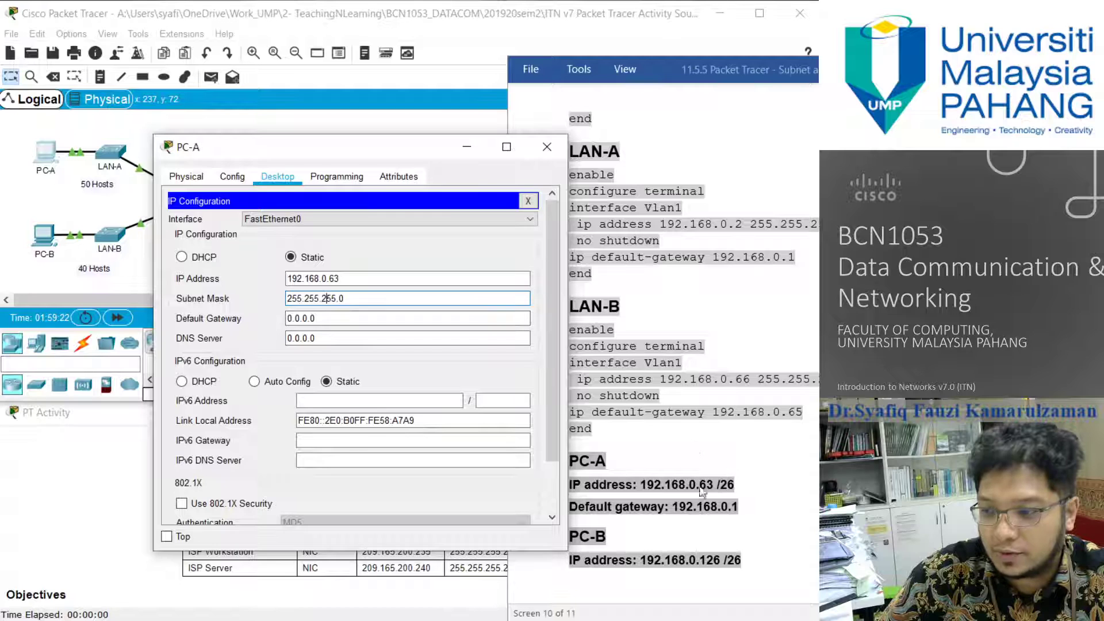
Try a /26 suffix on PC-A's IP address, then delete it
left_click(361, 298)
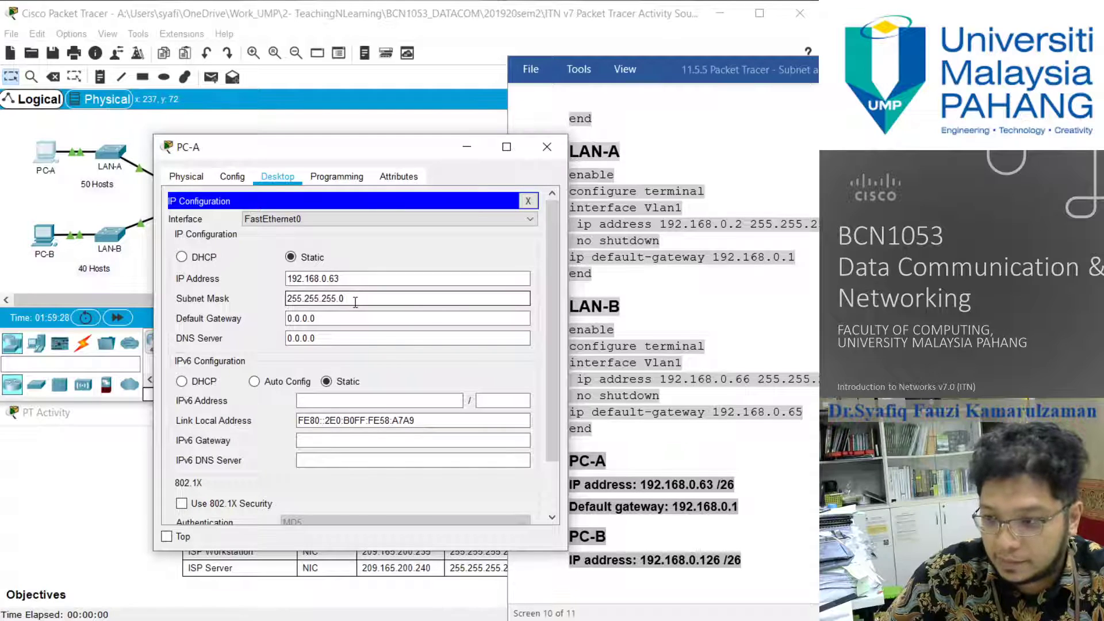
left_click(353, 280)
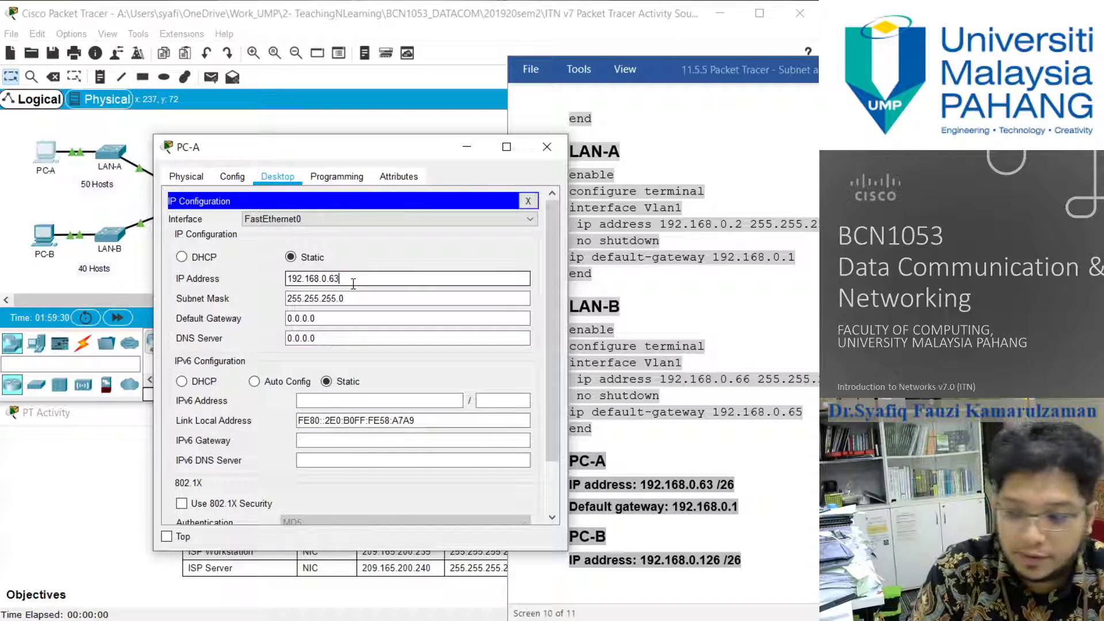
type("/26")
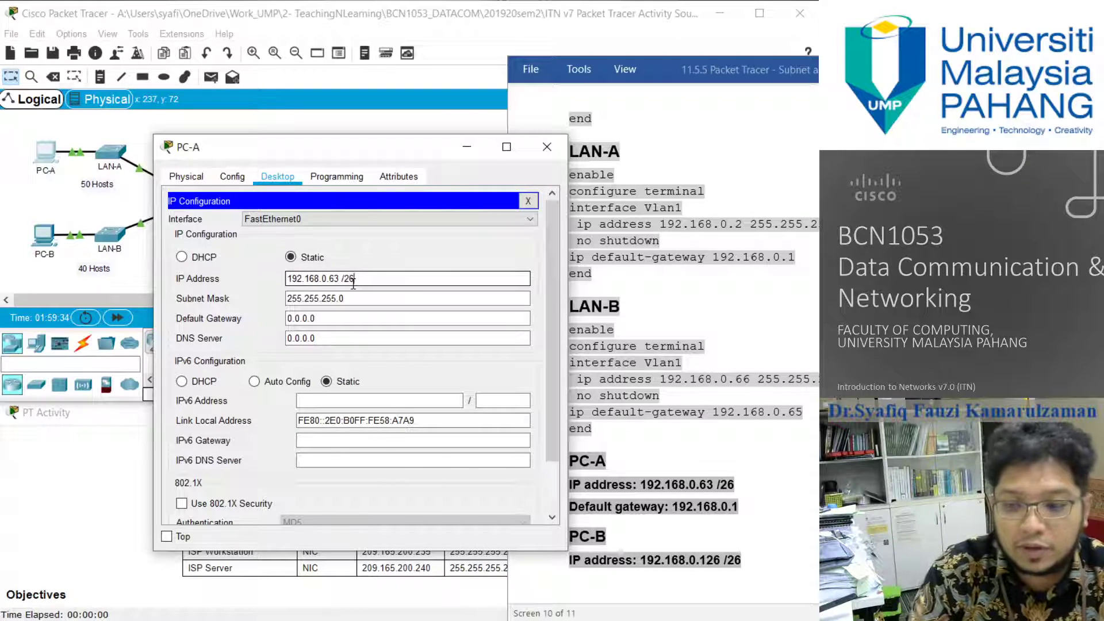
key("BackSpace")
key("BackSpace")
key("BackSpace")
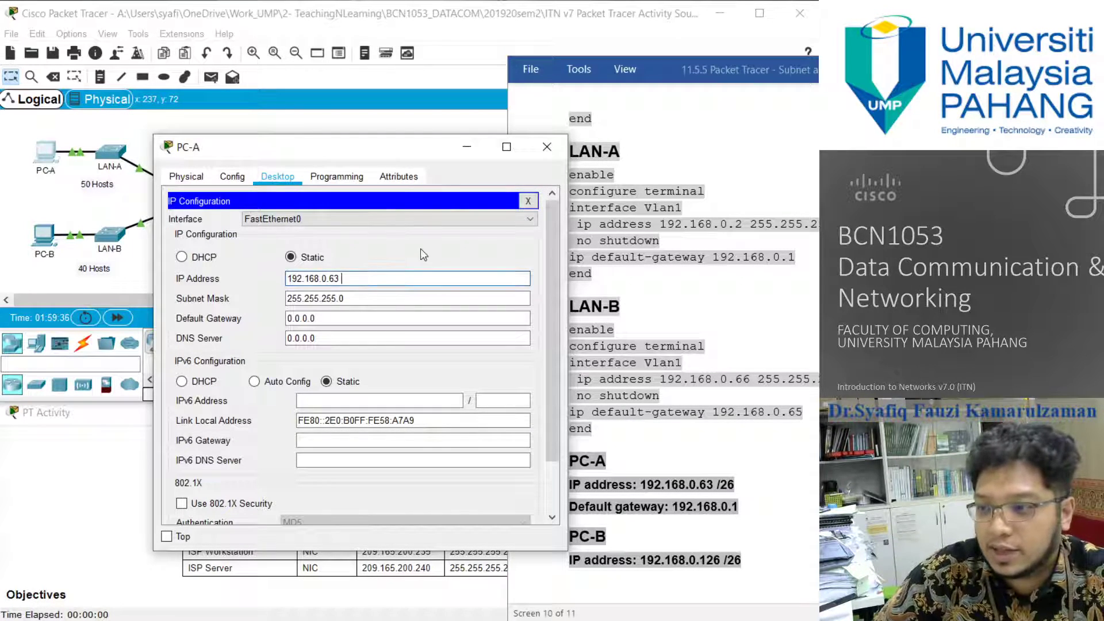
Review the activity instructions' addressing details
left_click(741, 402)
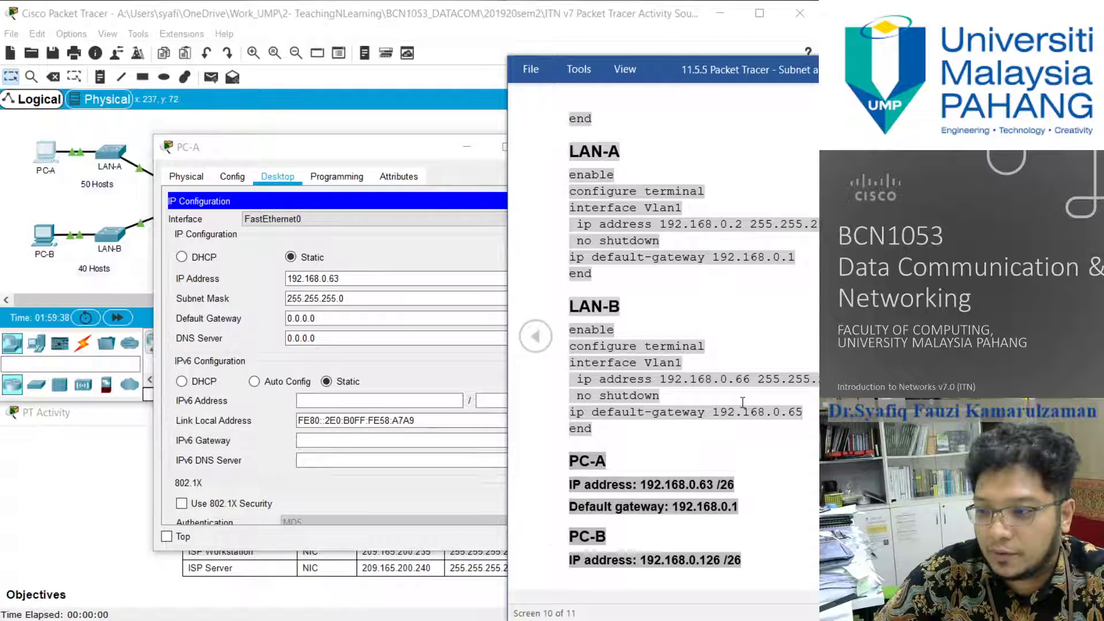
scroll(740, 402, "up", 15)
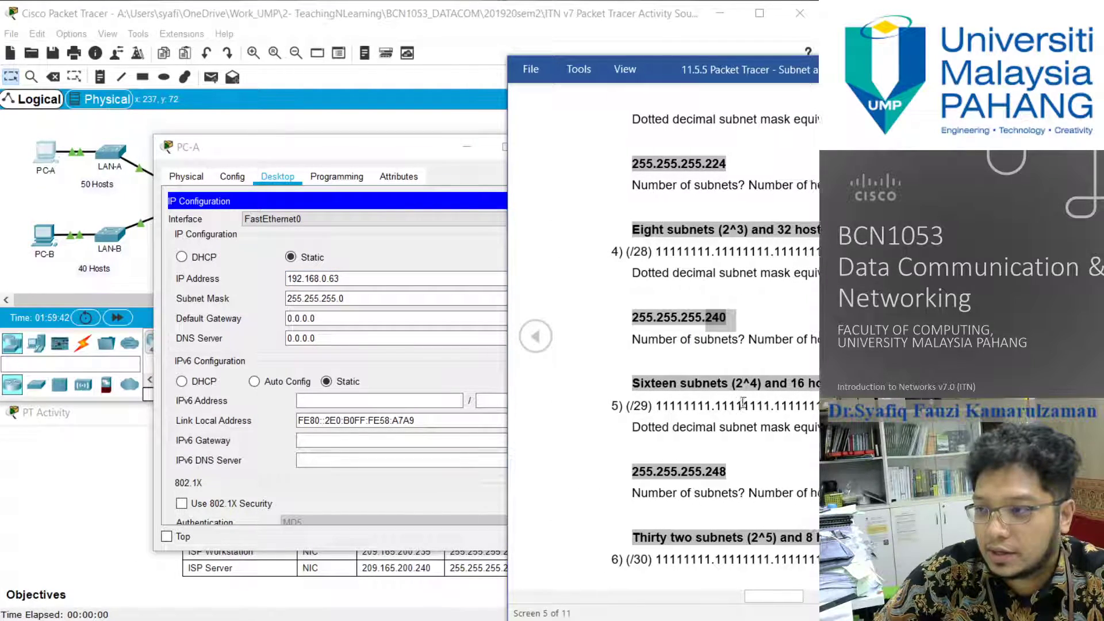
scroll(742, 402, "up", 6)
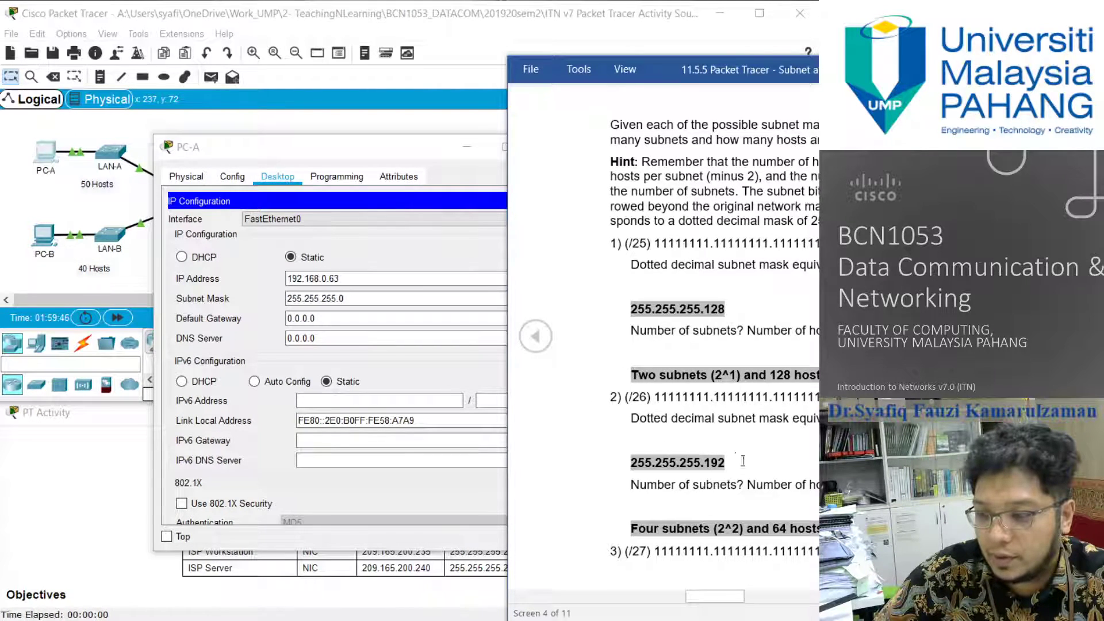
scroll(740, 443, "down", 15)
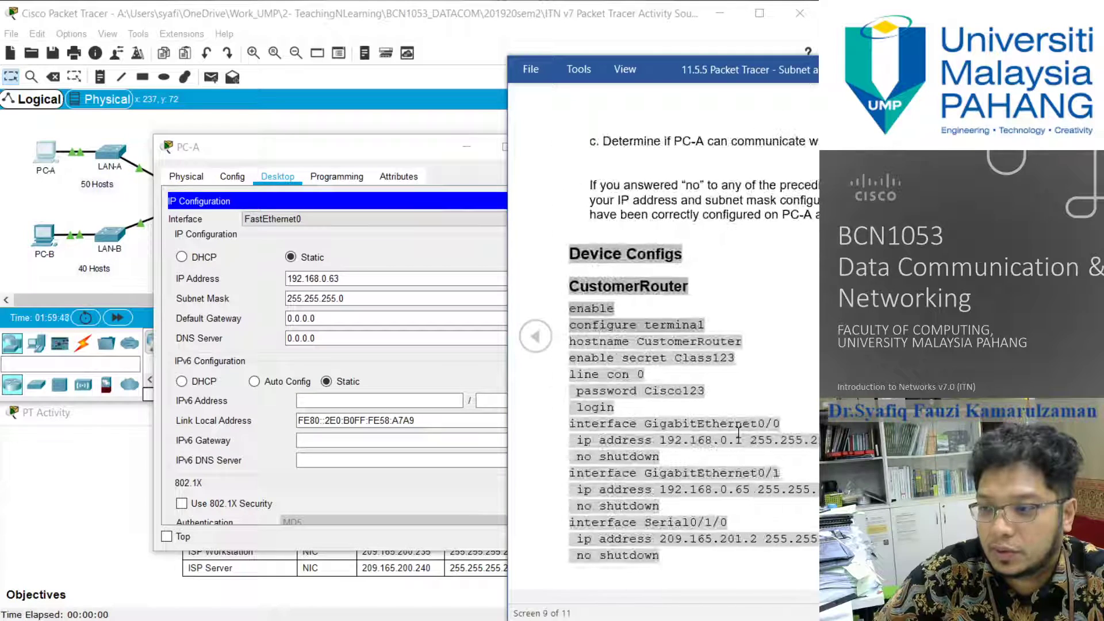
scroll(738, 432, "down", 2)
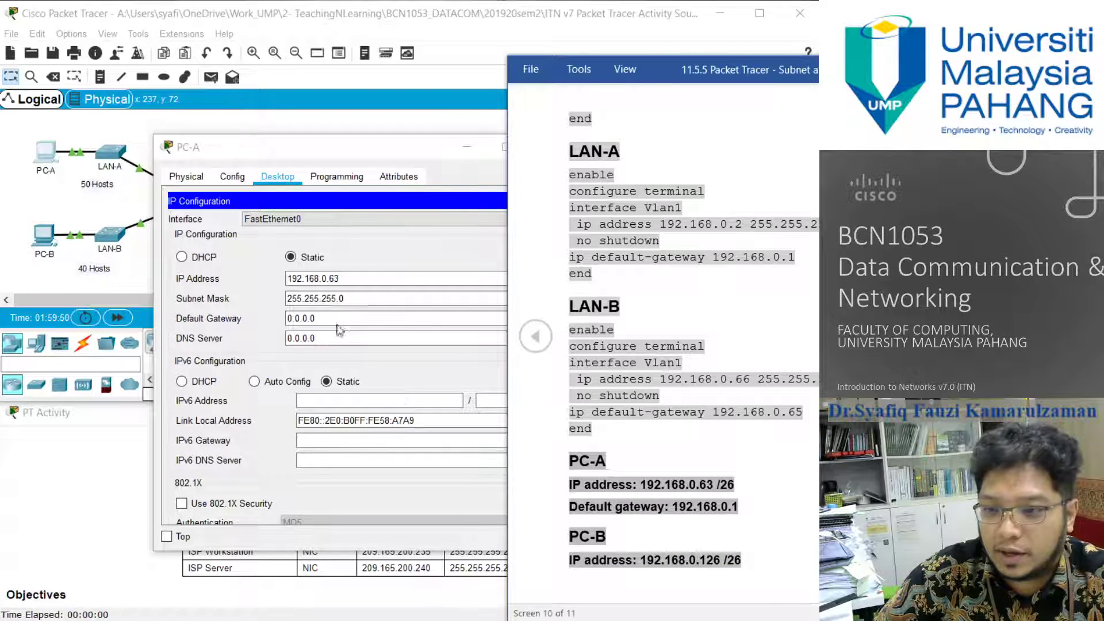
Enter 192.168.0.63 with mask 255.255.255.192 for PC-A; dismiss the invalid-mask error
left_click(344, 307)
left_click(703, 413)
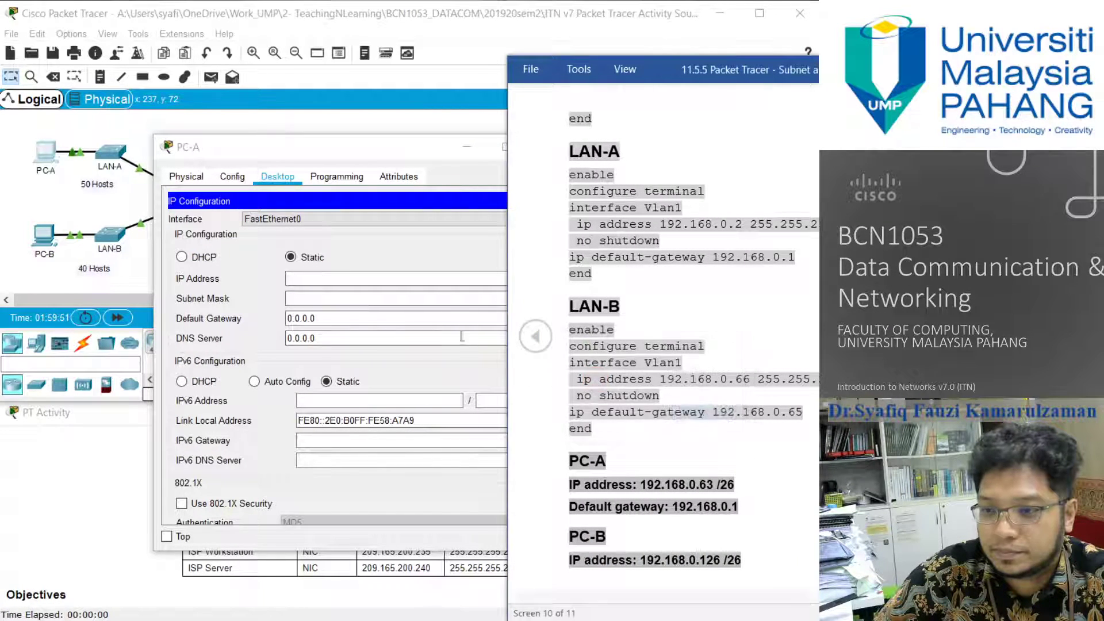
left_click(347, 278)
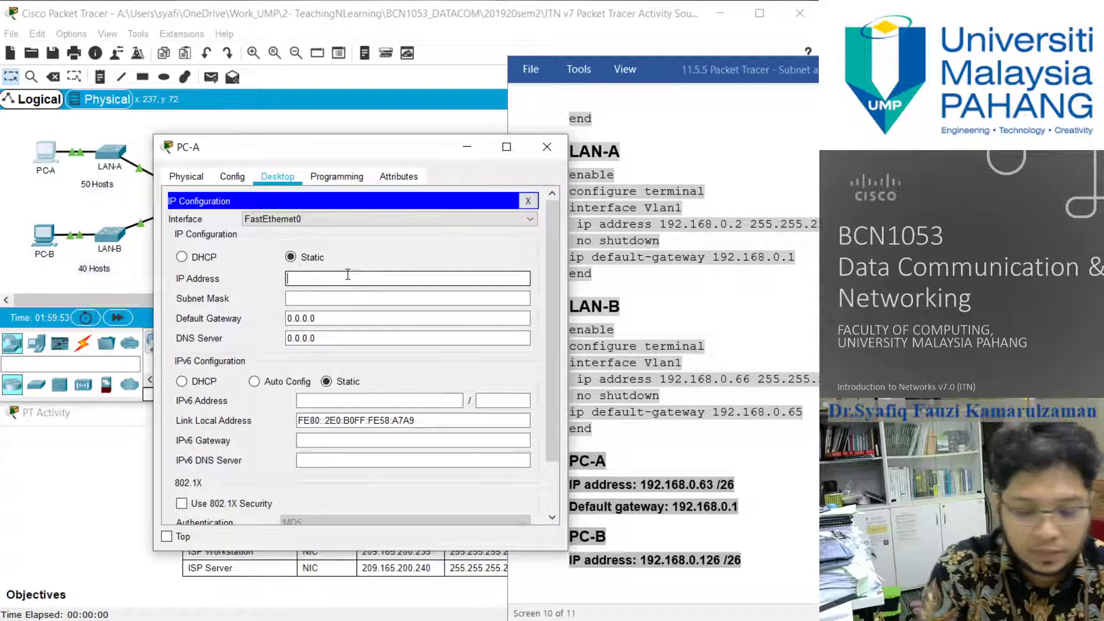
type("192.168.")
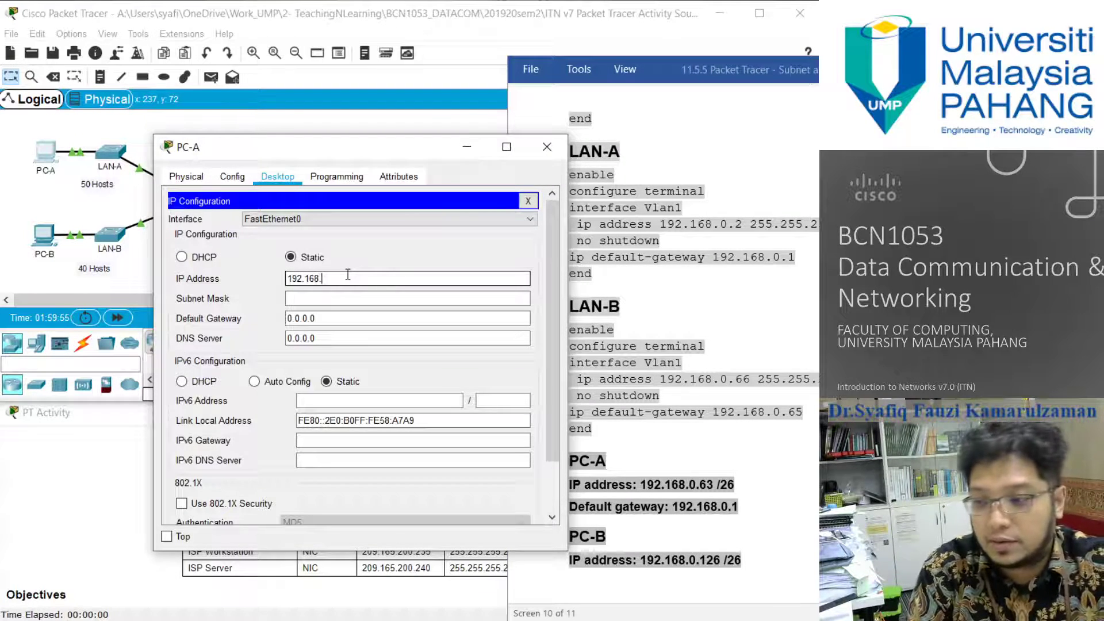
type("0.63")
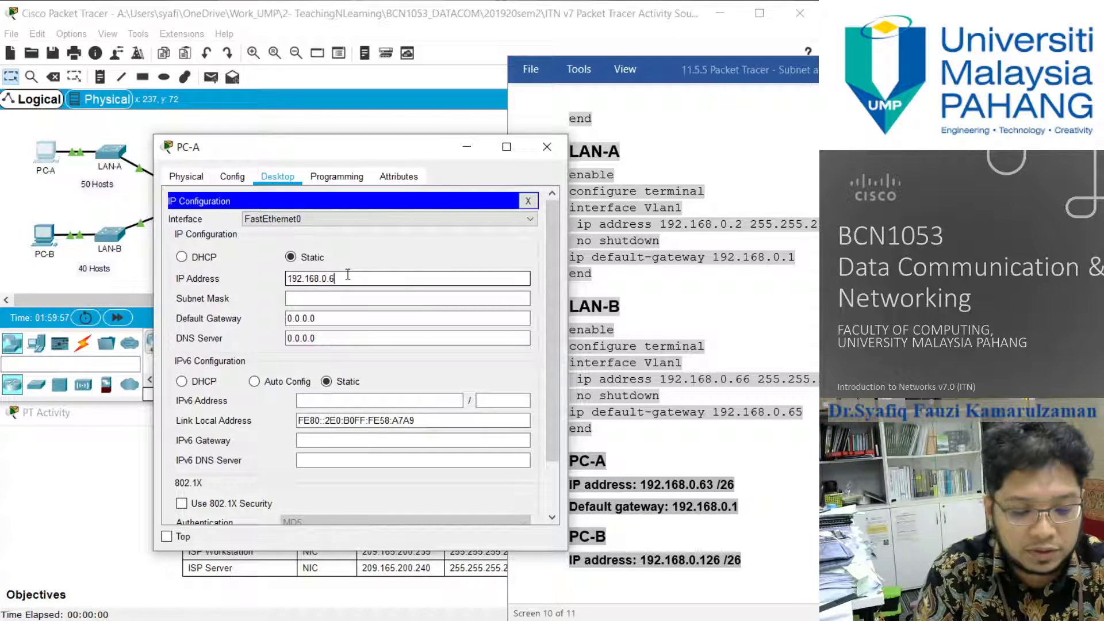
left_click(311, 298)
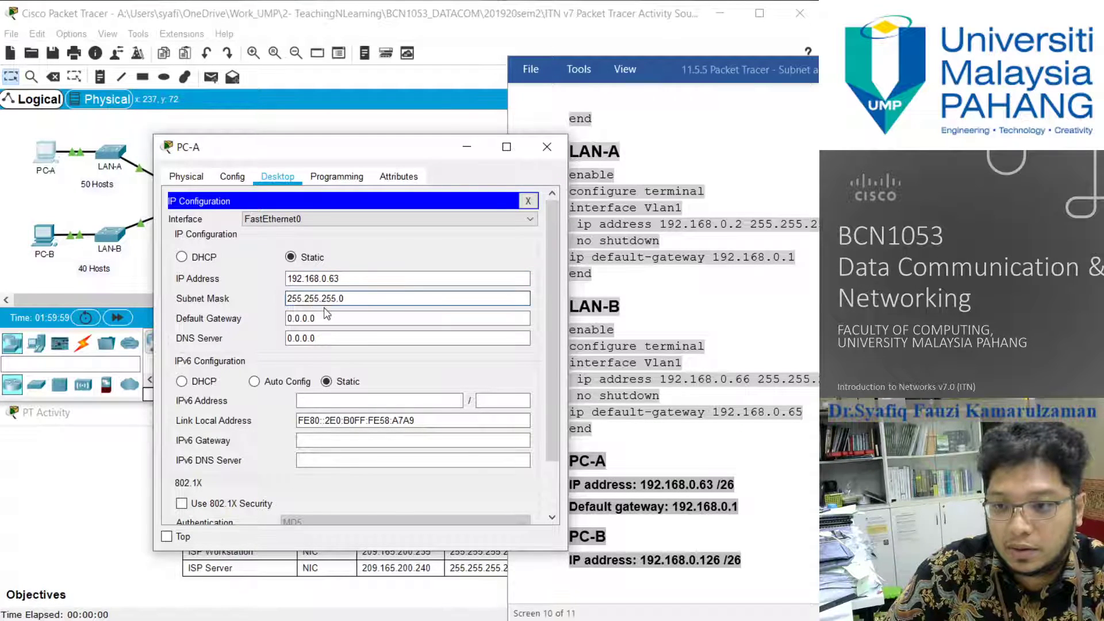
left_click_drag(343, 299, 339, 298)
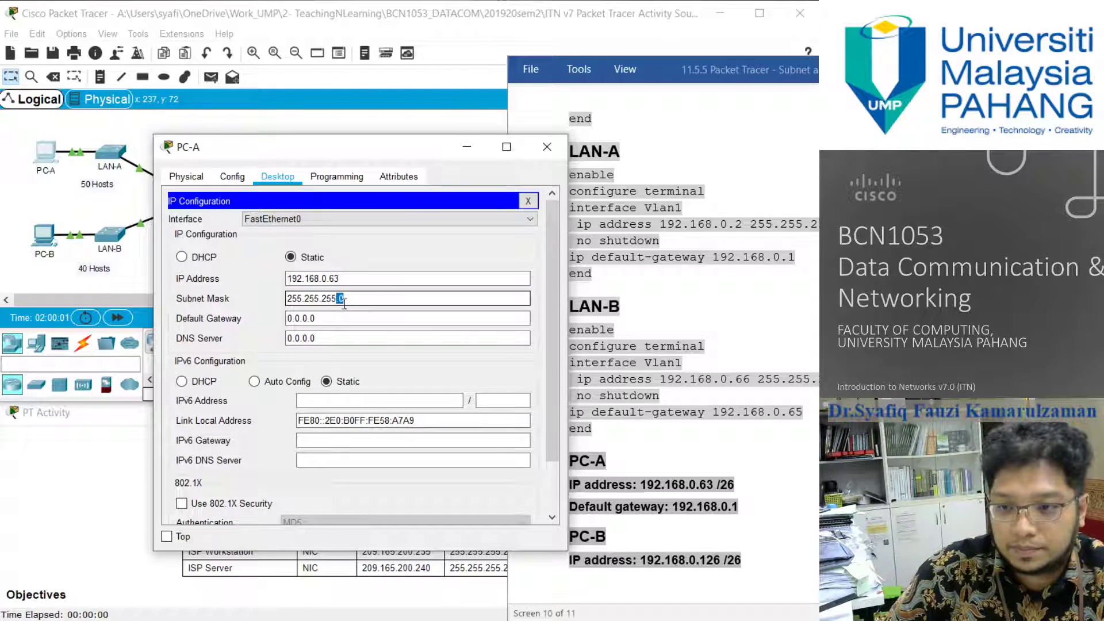
type("192")
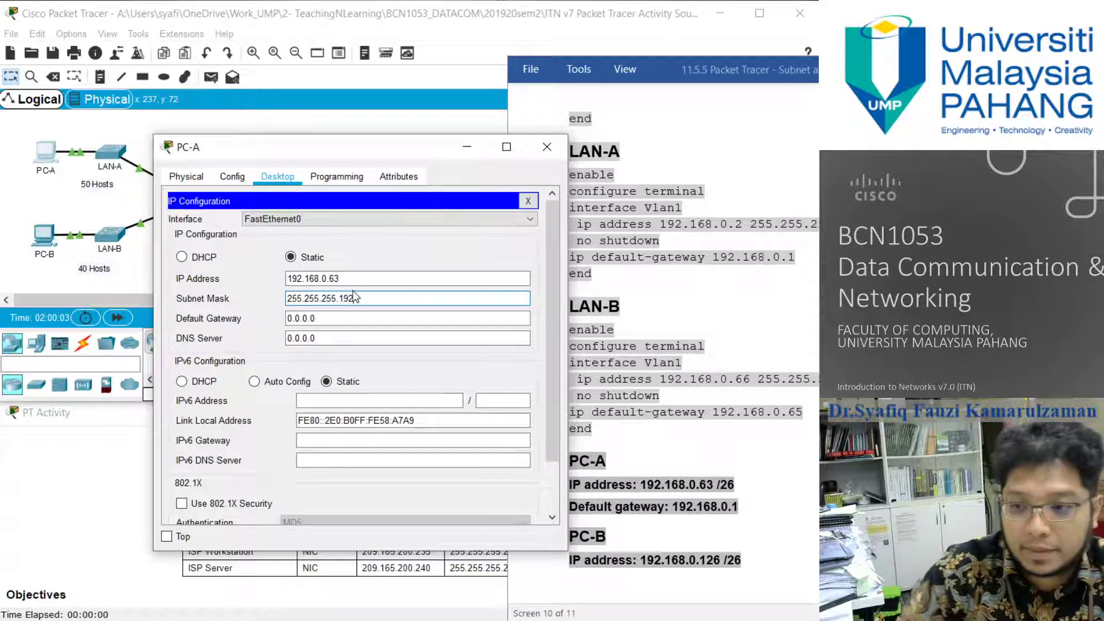
left_click(334, 316)
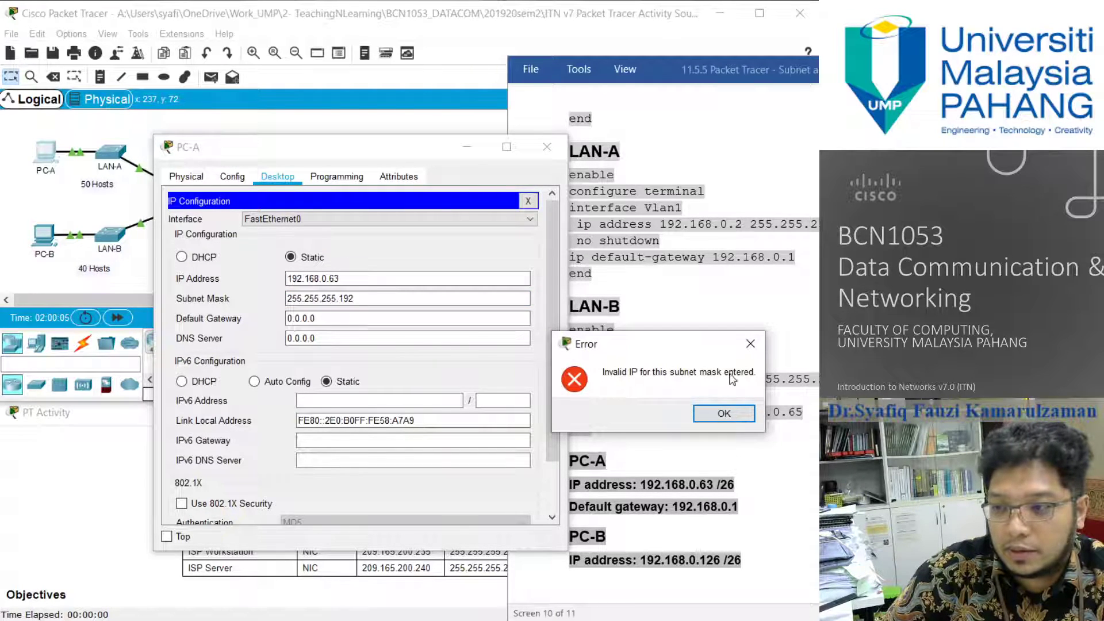
left_click(722, 415)
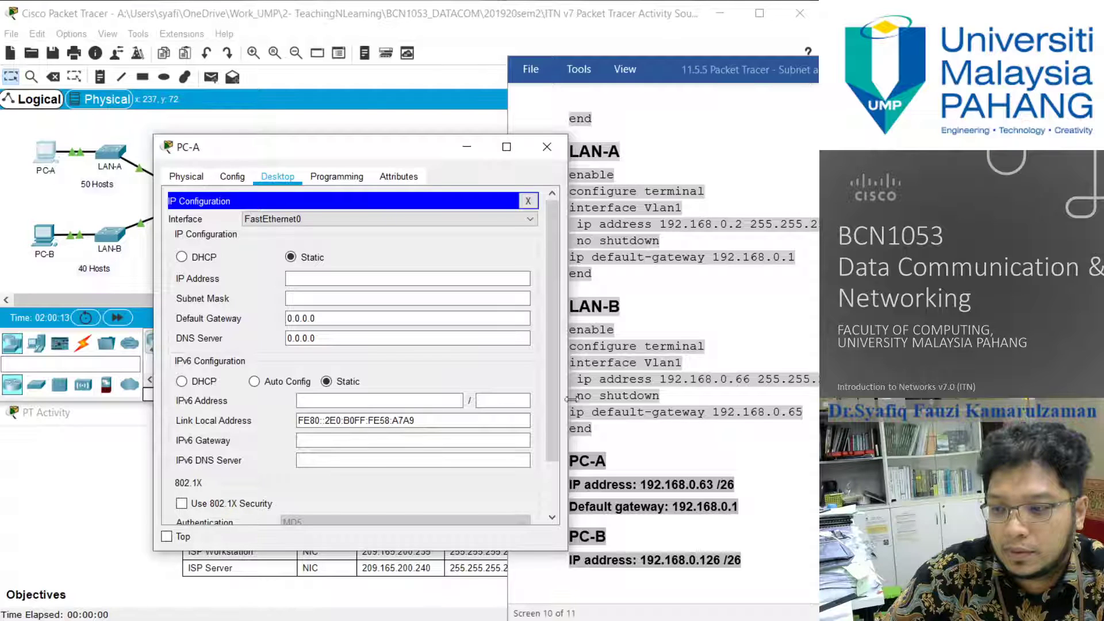
Try PC-A's address as '192.168.0.63 /26' and dismiss the invalid IP error
left_click(331, 278)
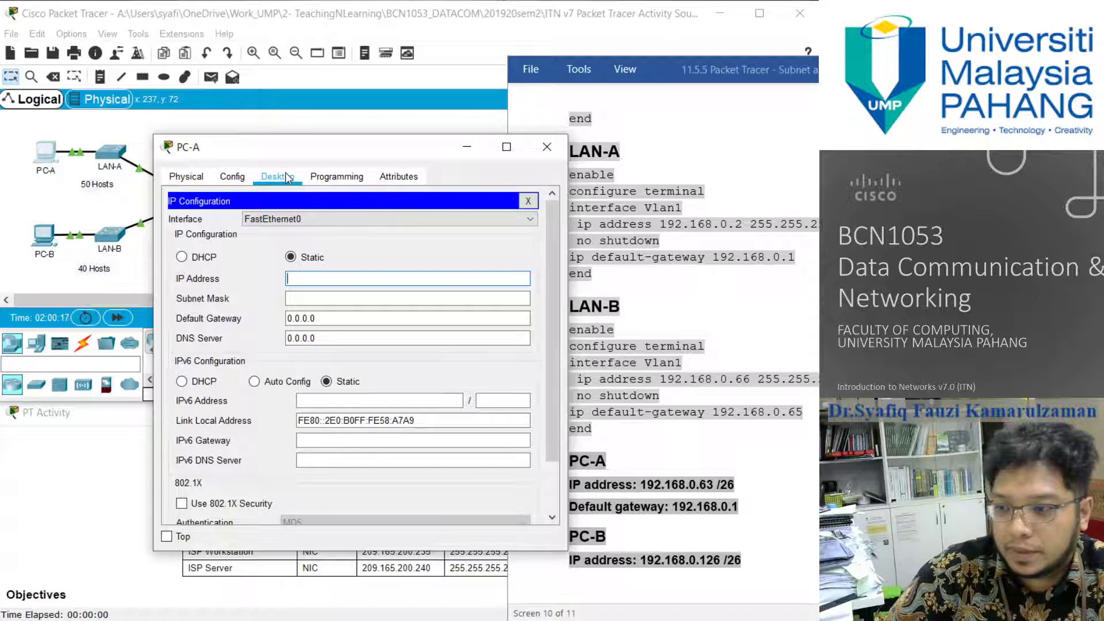
type("192.1")
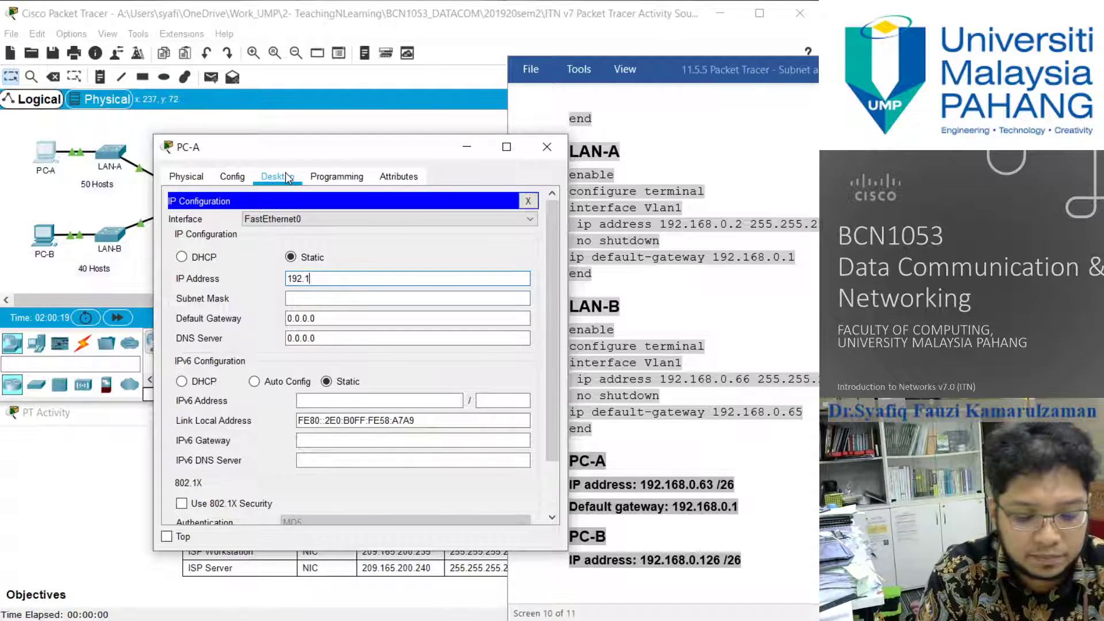
type("68.0")
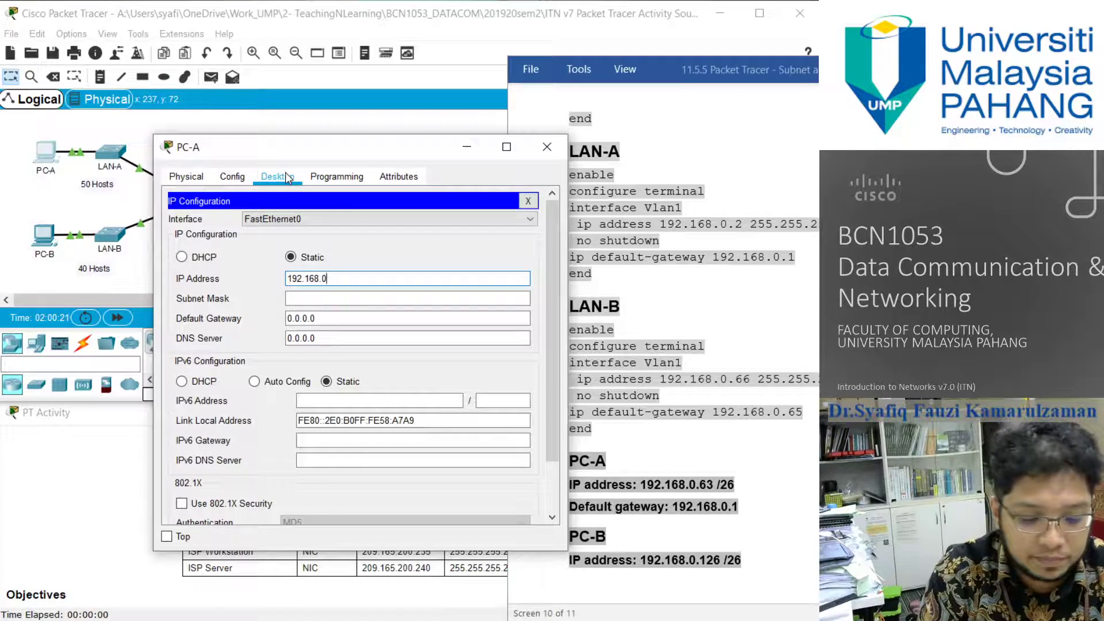
type(".63")
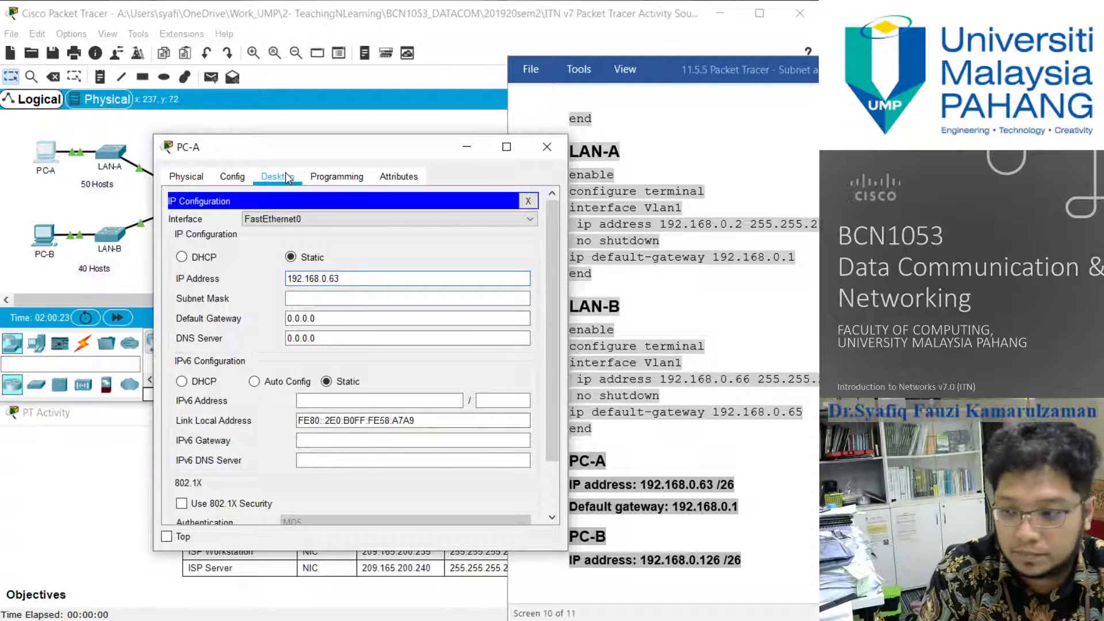
type(" /26")
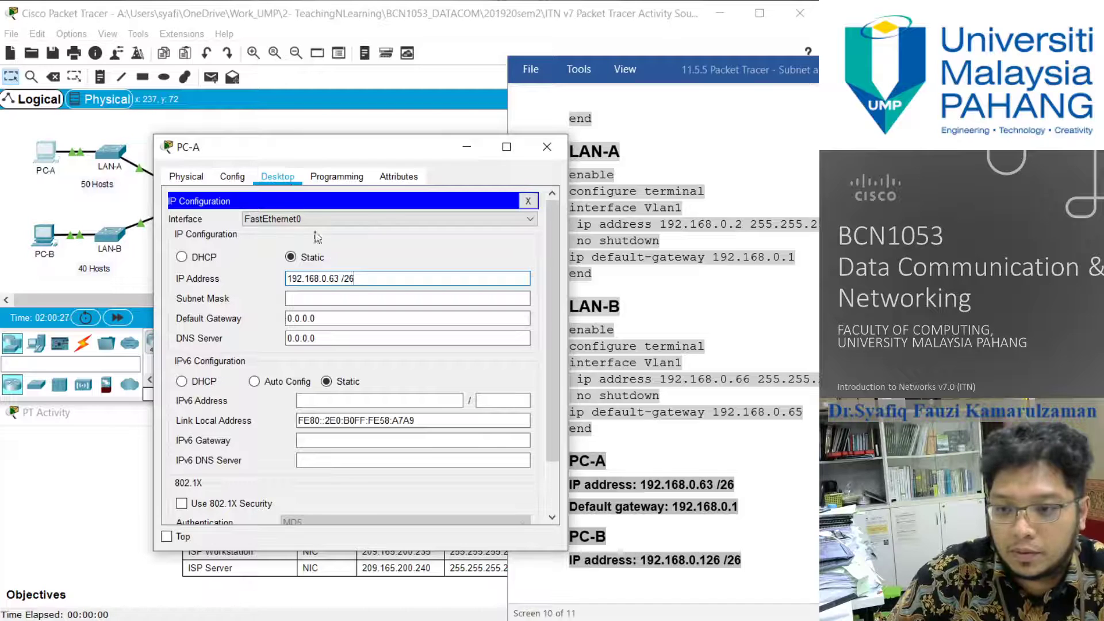
key("Tab")
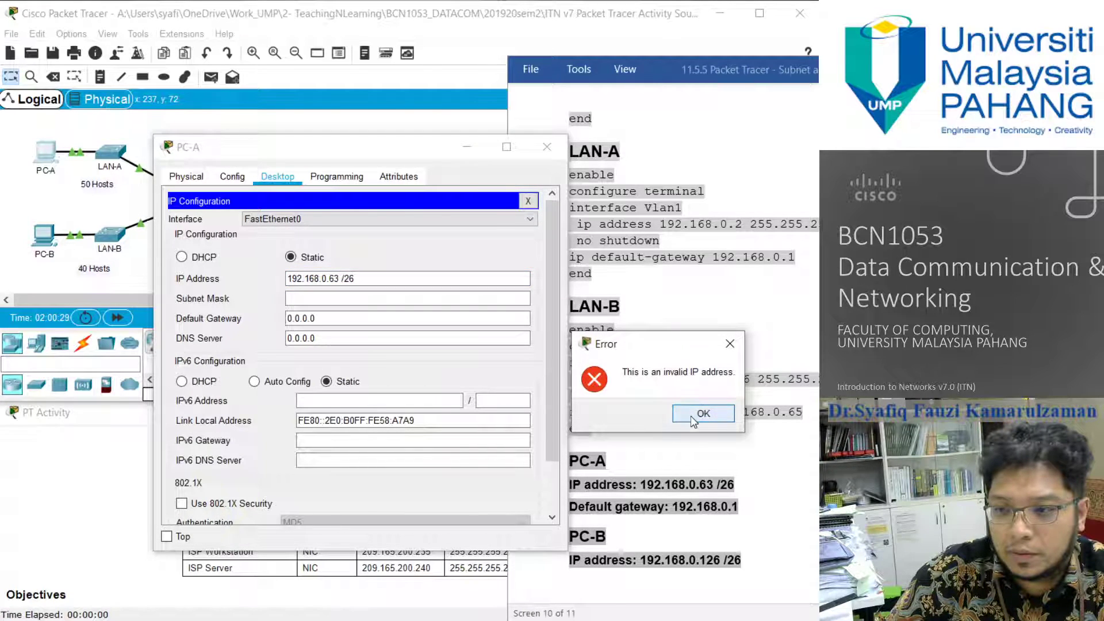
left_click(703, 413)
key("BackSpace")
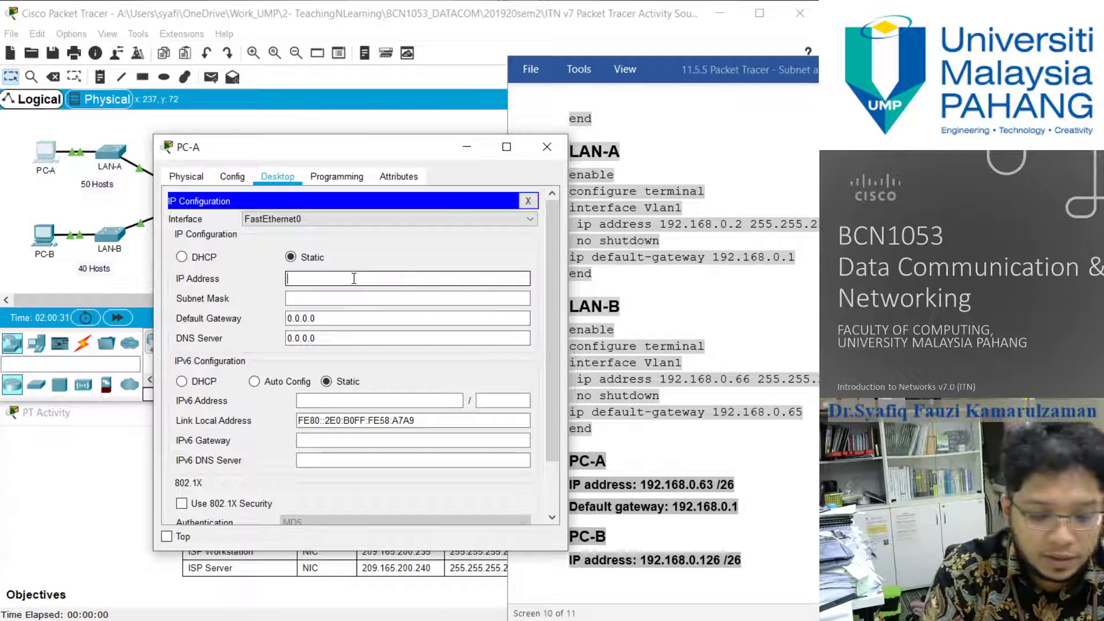
Retry 192.168.0.63 with mask 255.255.255.192, which is rejected again, emptying the fields
type("192")
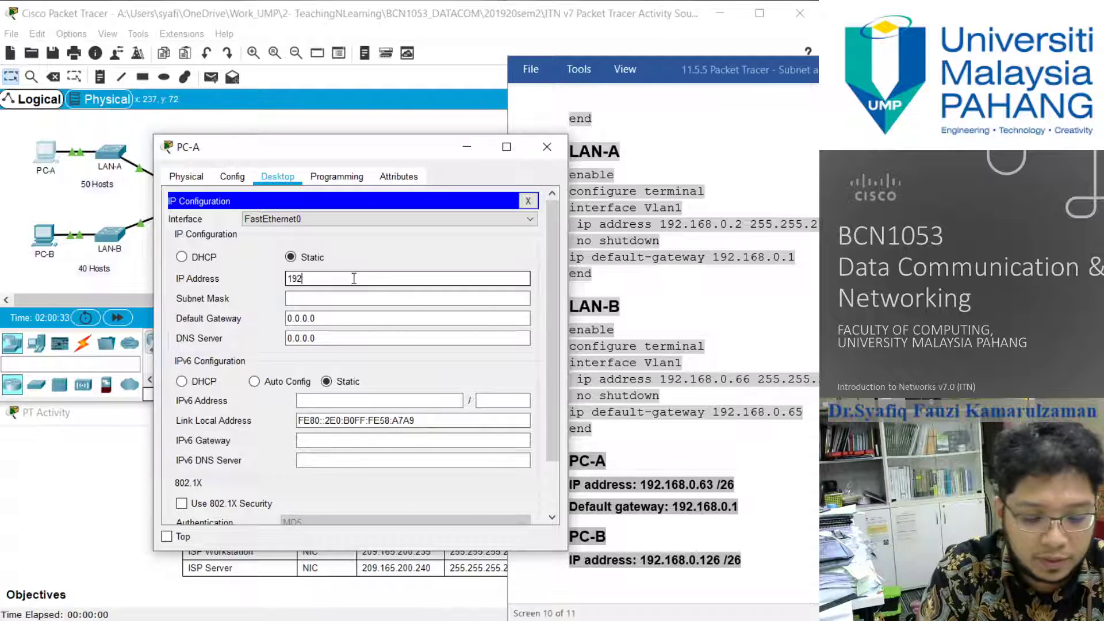
type(".168.")
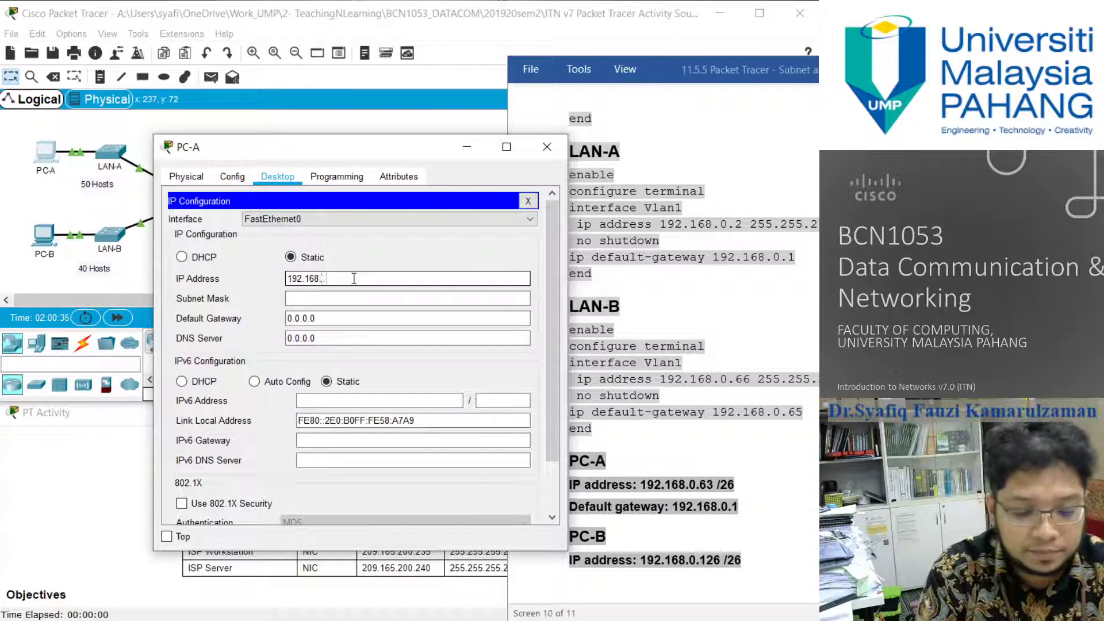
type("0.63")
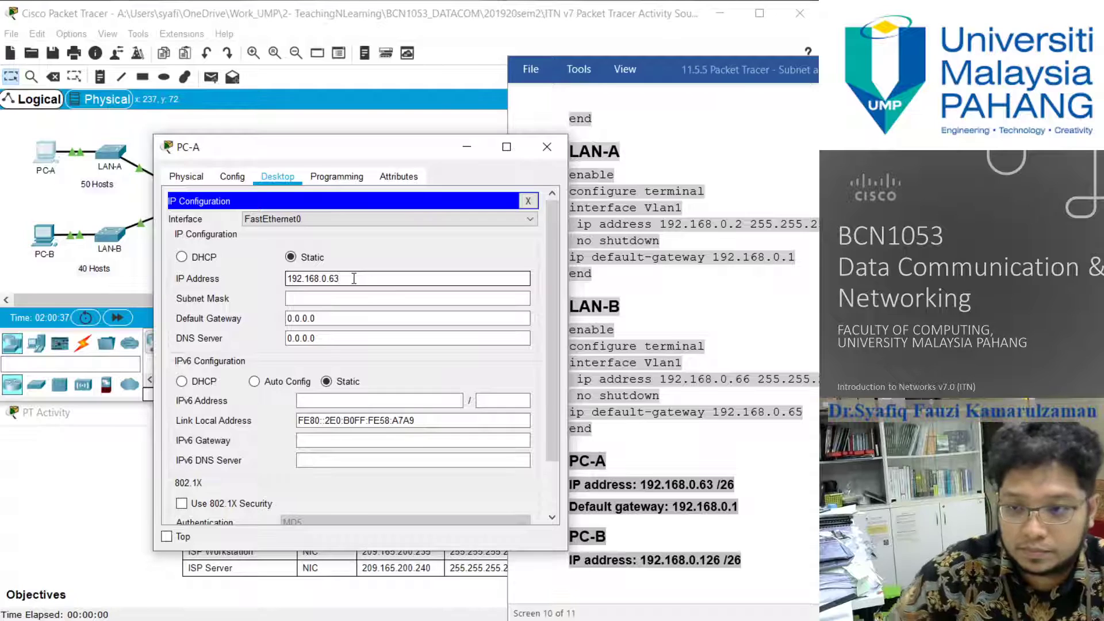
left_click(340, 298)
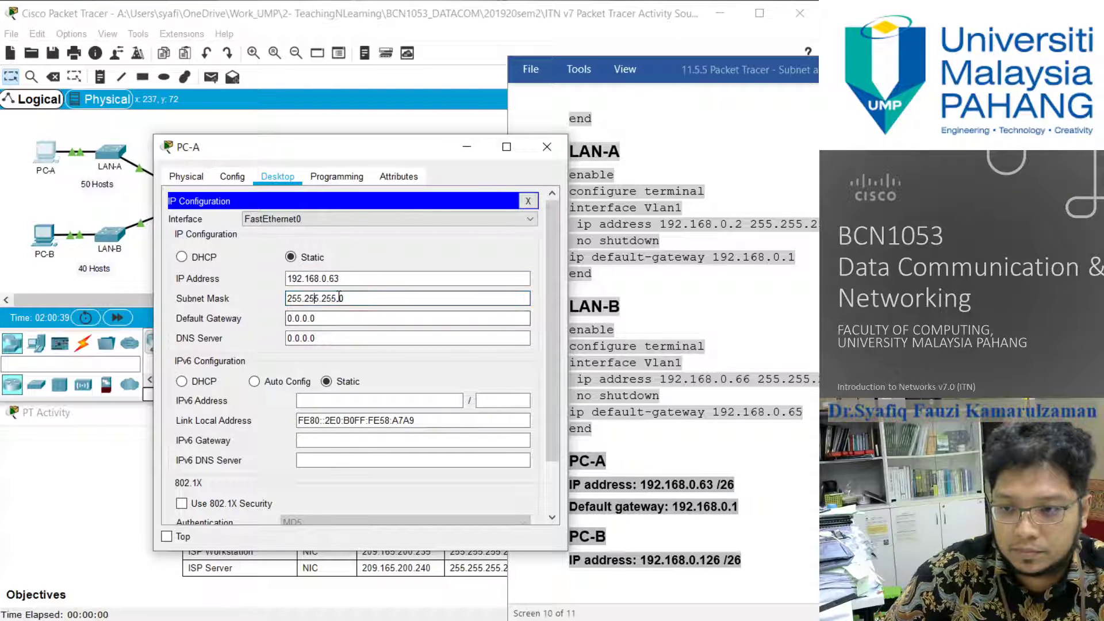
key("BackSpace")
type("192")
left_click(430, 312)
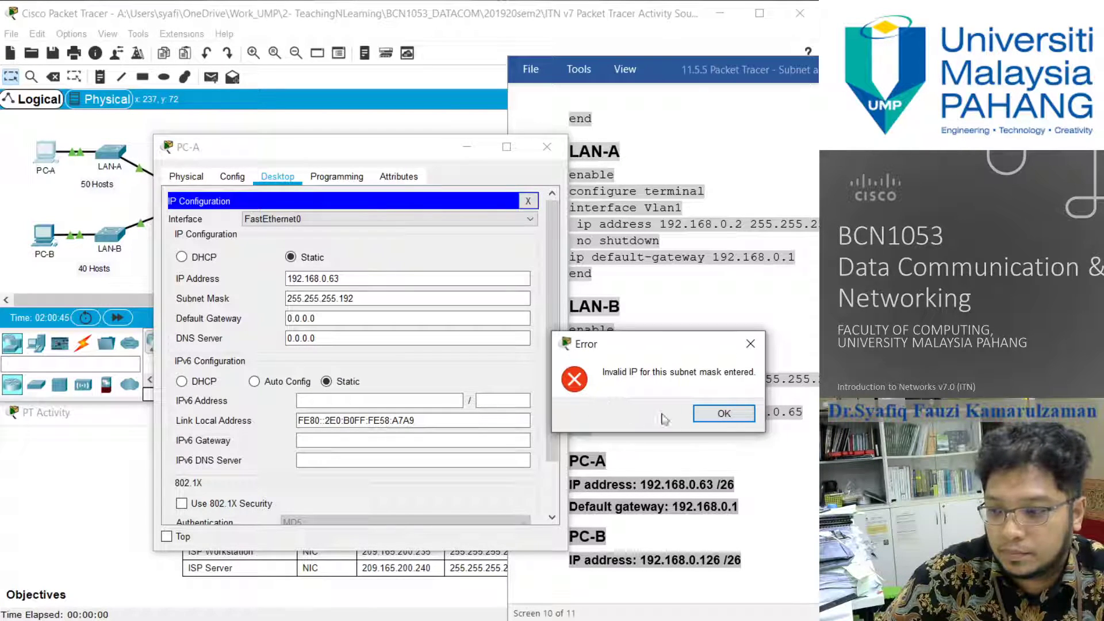
left_click(703, 413)
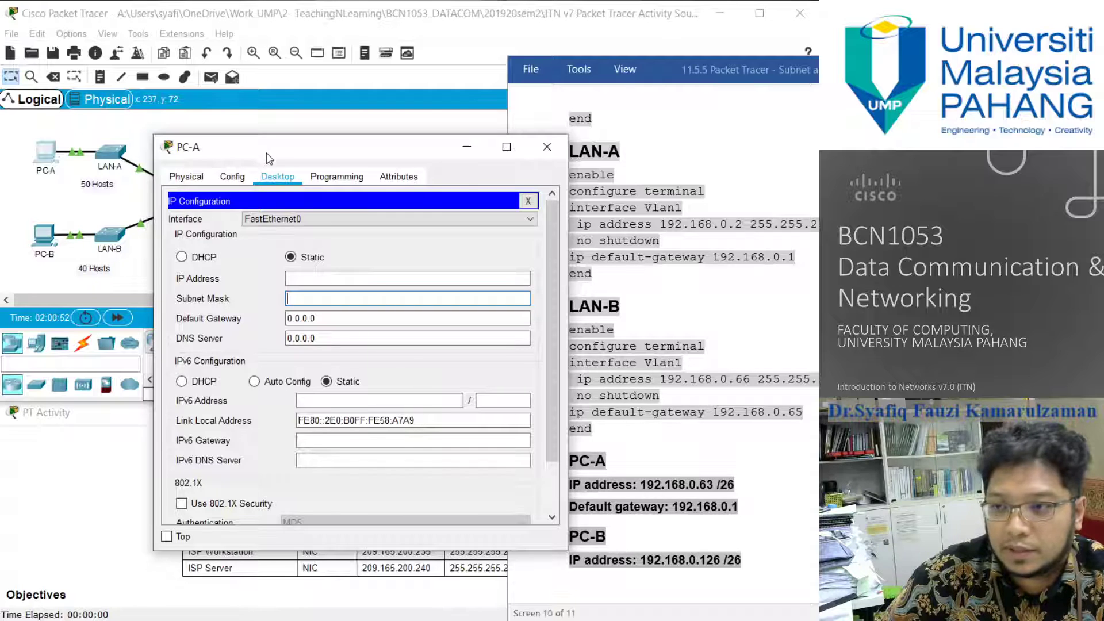
Give PC-A IP 192.168.0.63, mask 255.255.255.0, and default gateway 192.168.0.1
left_click_drag(265, 160, 230, 184)
left_click(288, 308)
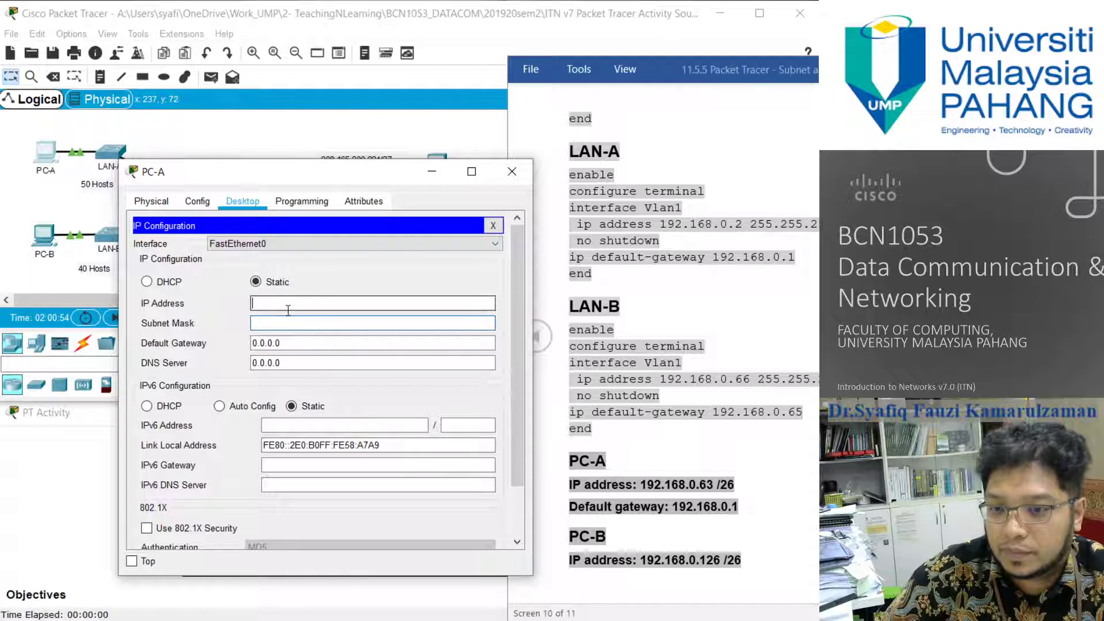
type("192")
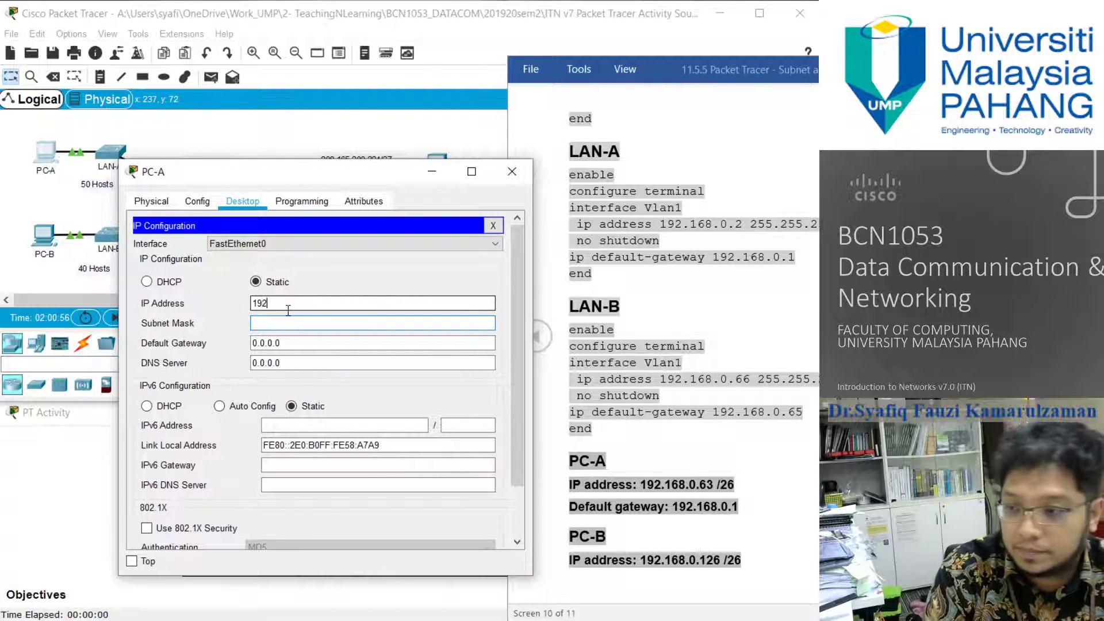
type(".168")
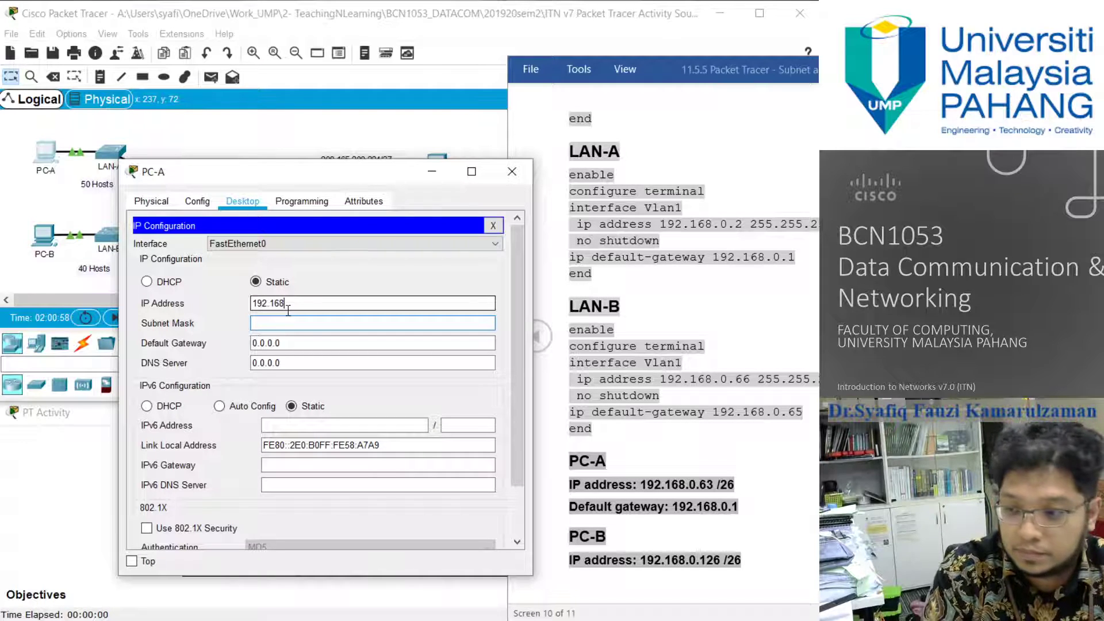
type(".0.6")
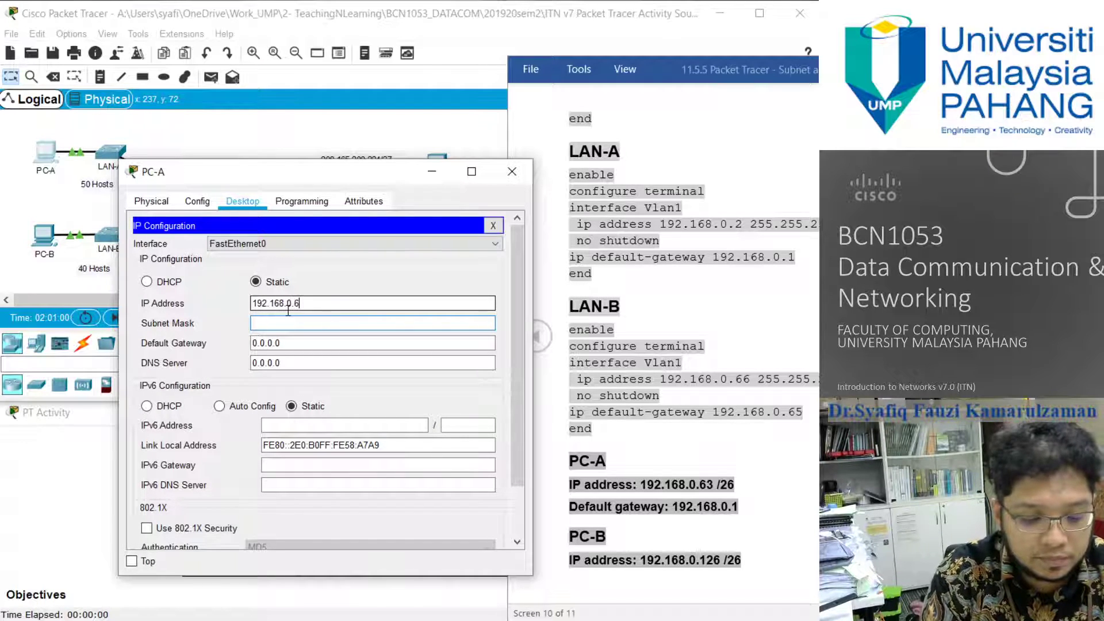
type("3")
left_click(319, 323)
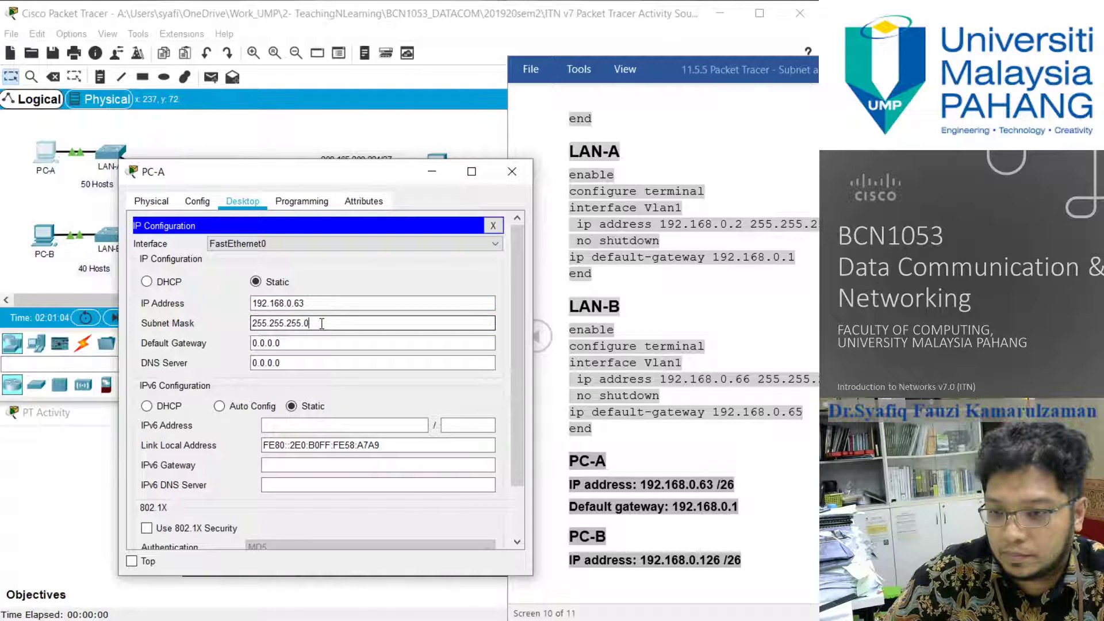
triple_click(317, 341)
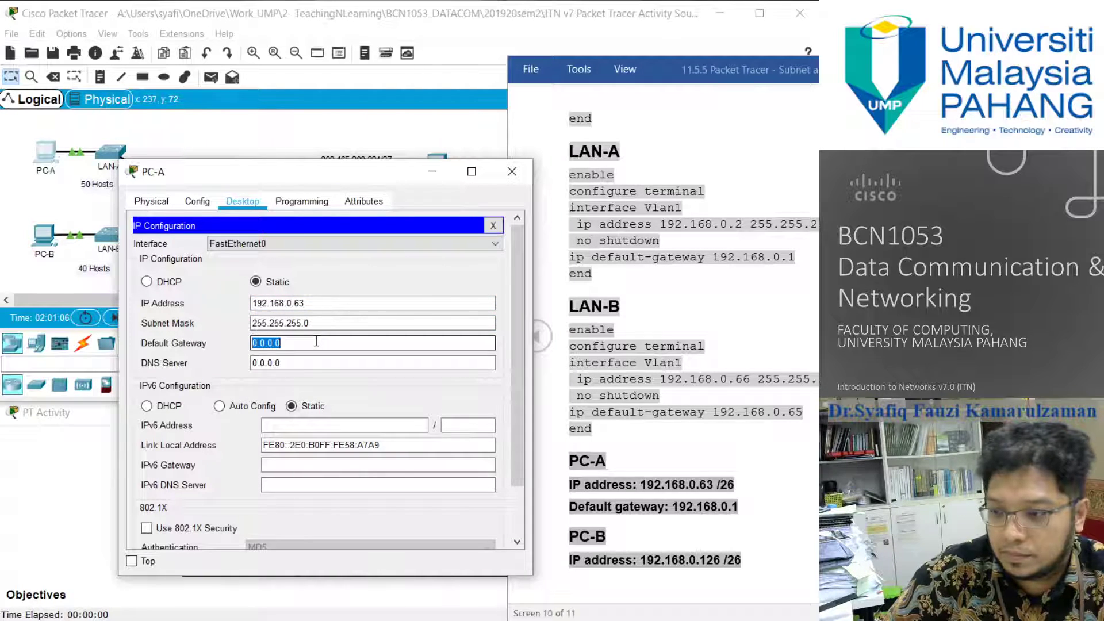
type("192")
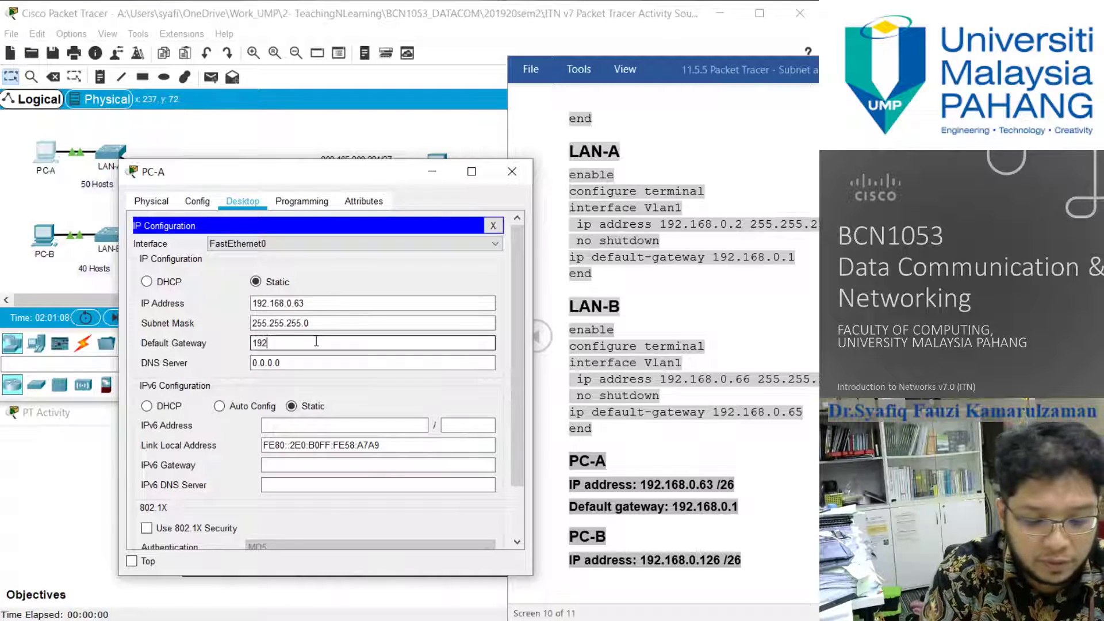
type(".168.0.1")
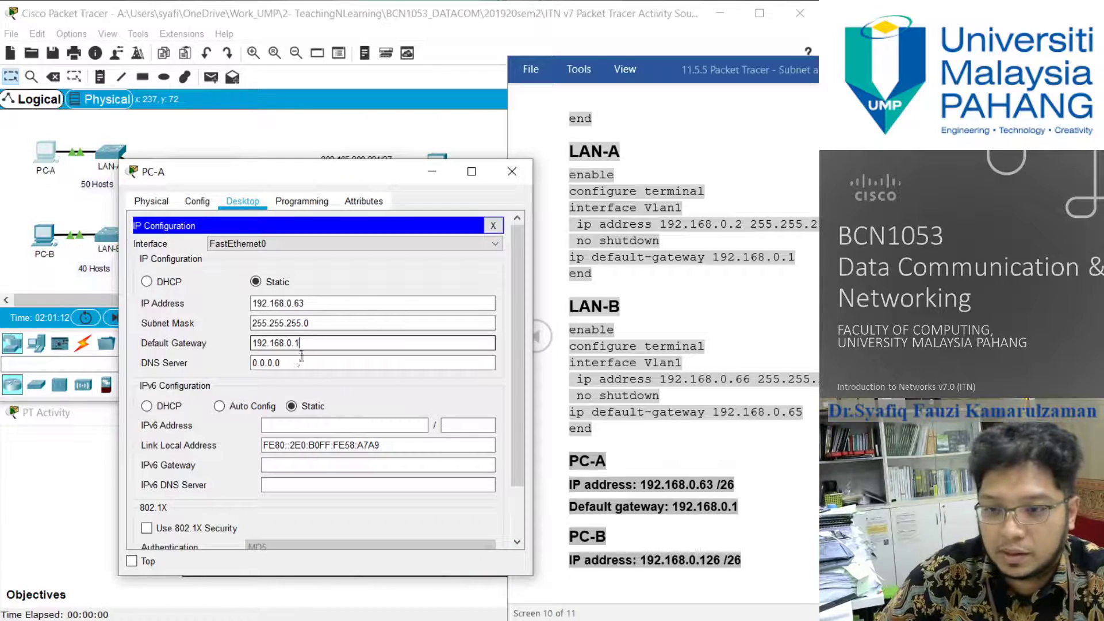
scroll(417, 456, "down", 3)
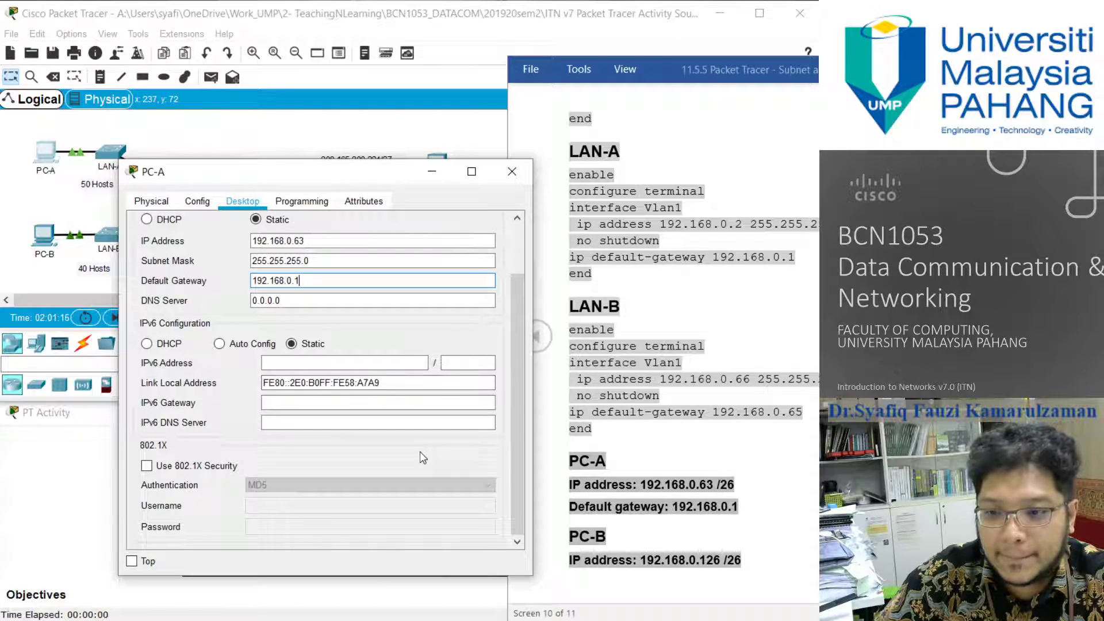
scroll(420, 451, "up", 3)
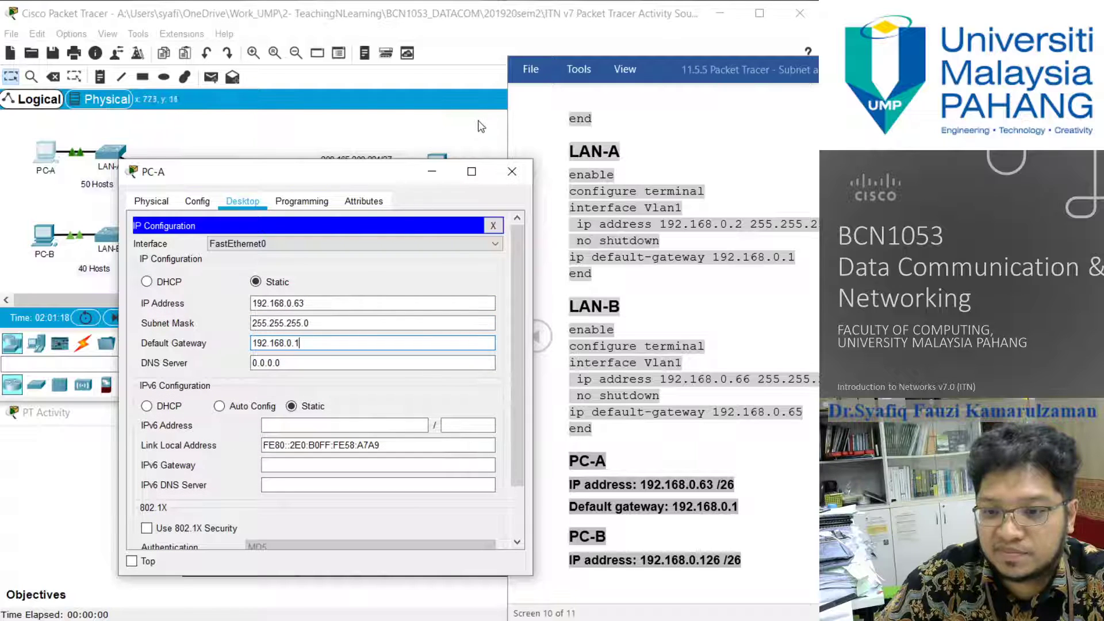
Address PC-B as 192.168.0.126 with mask 255.255.255.192
left_click(510, 175)
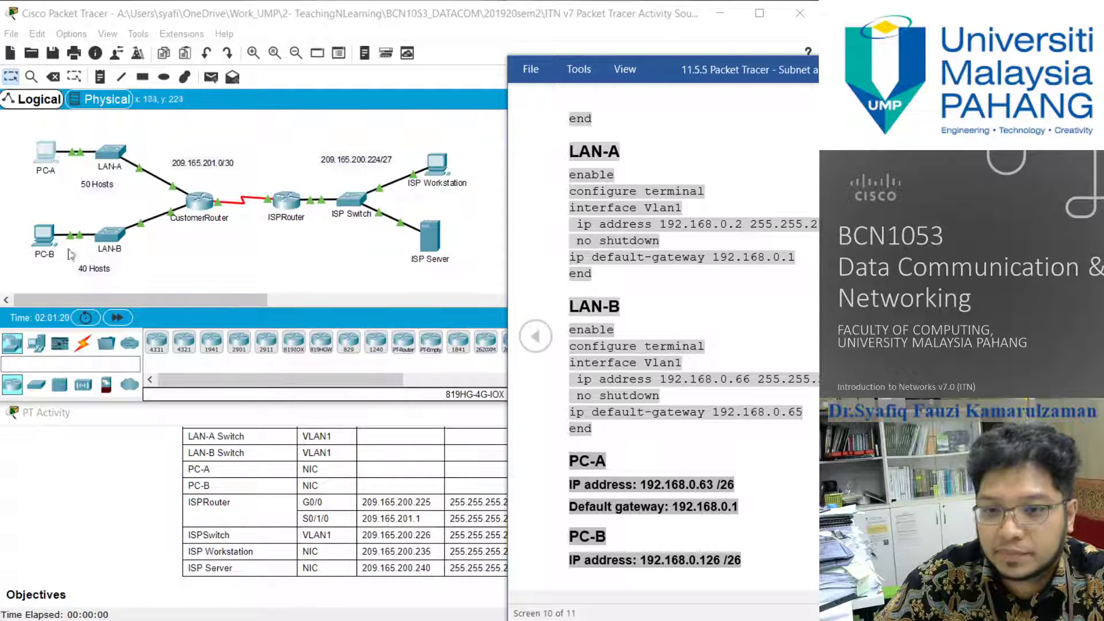
left_click(48, 244)
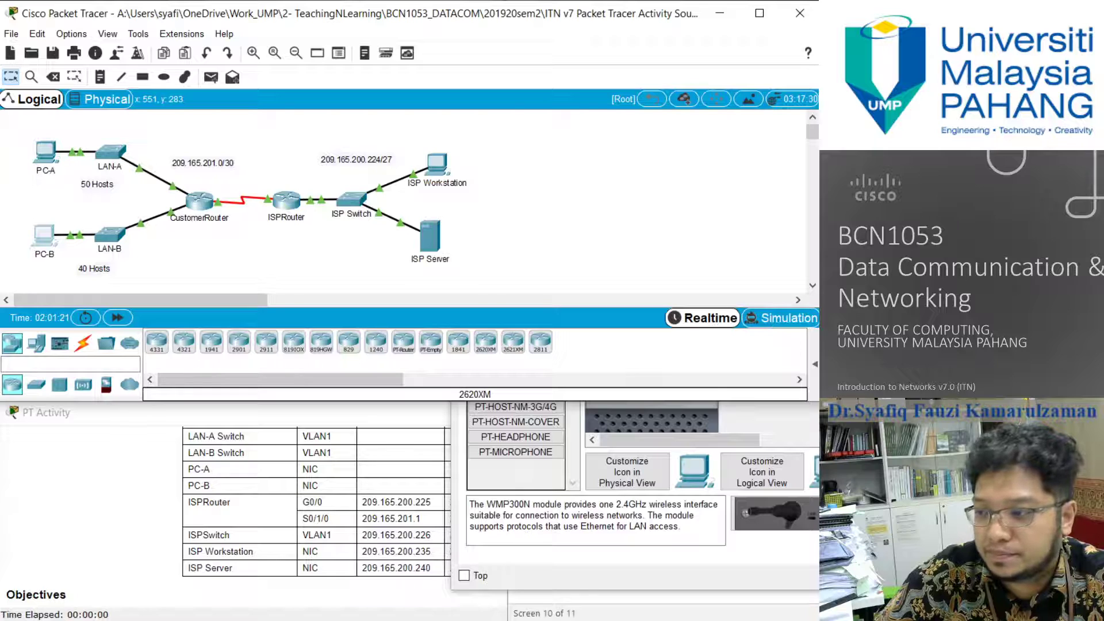
left_click_drag(683, 187, 293, 171)
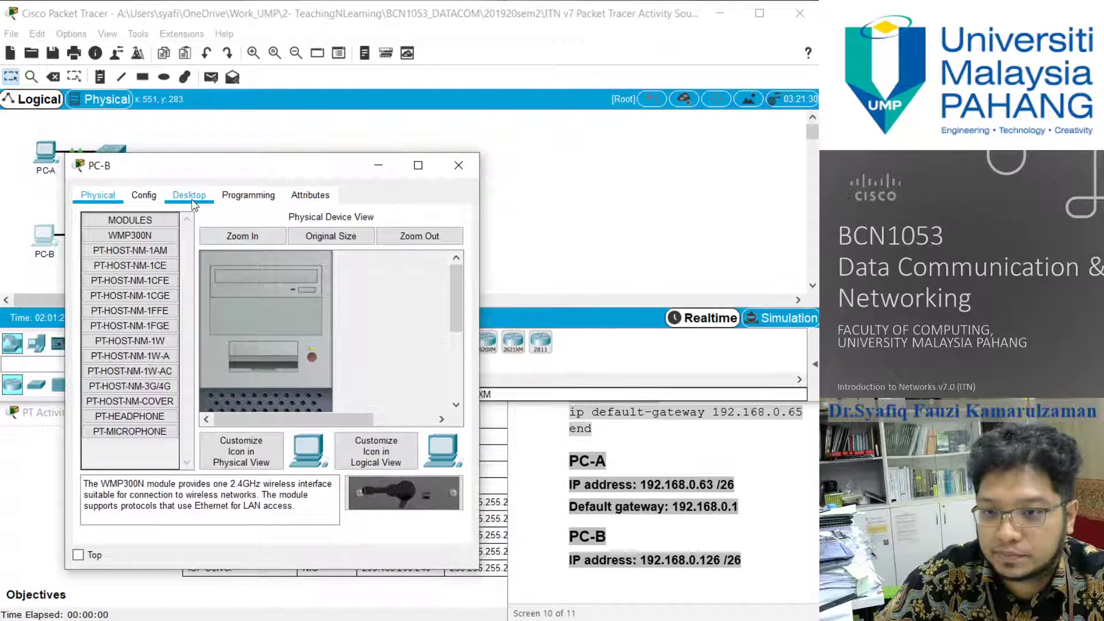
left_click(189, 197)
left_click(129, 242)
left_click(289, 297)
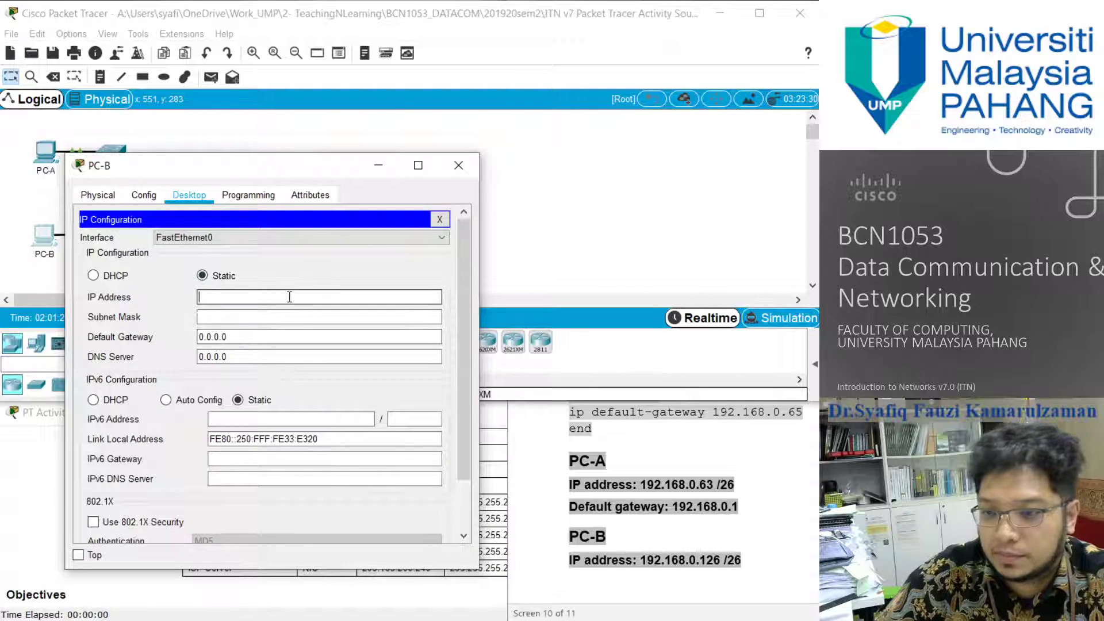
type("19")
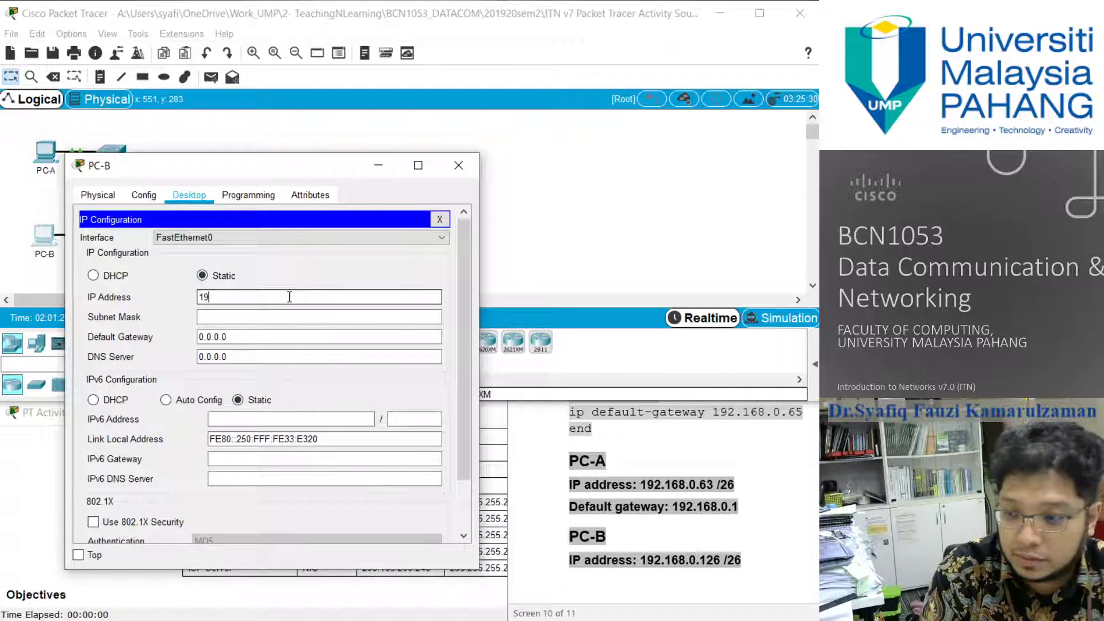
type("2.168")
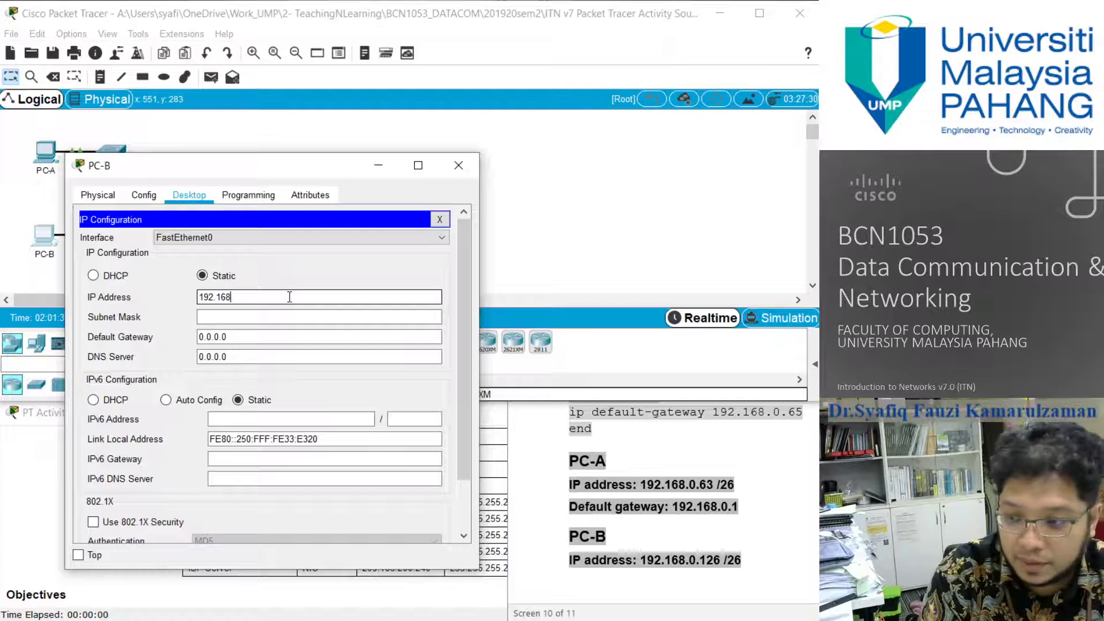
type(".0.126")
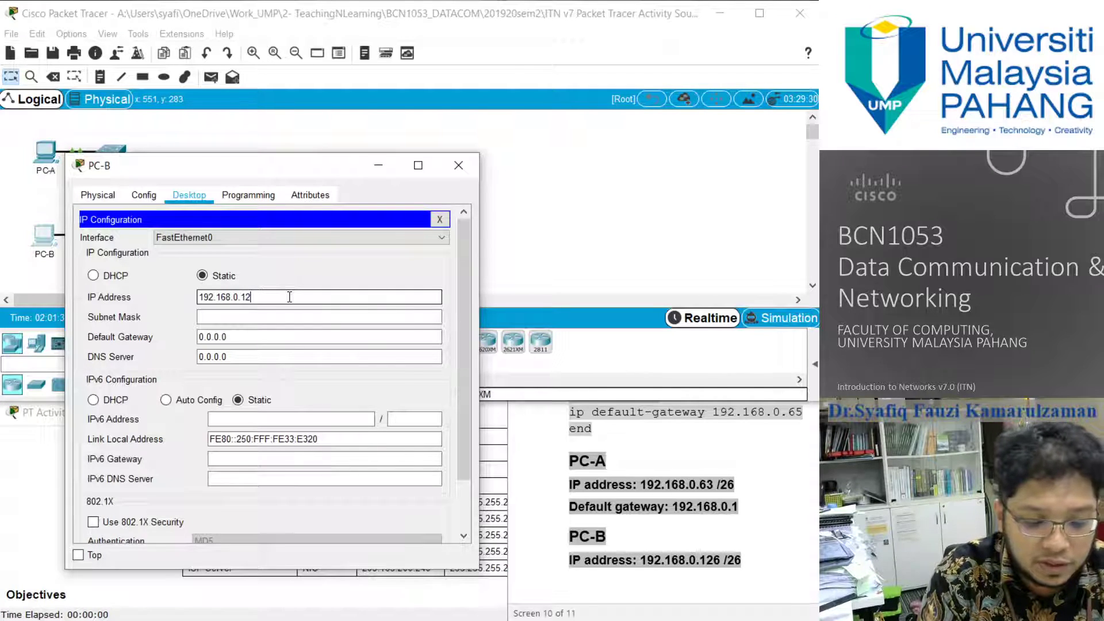
left_click(287, 314)
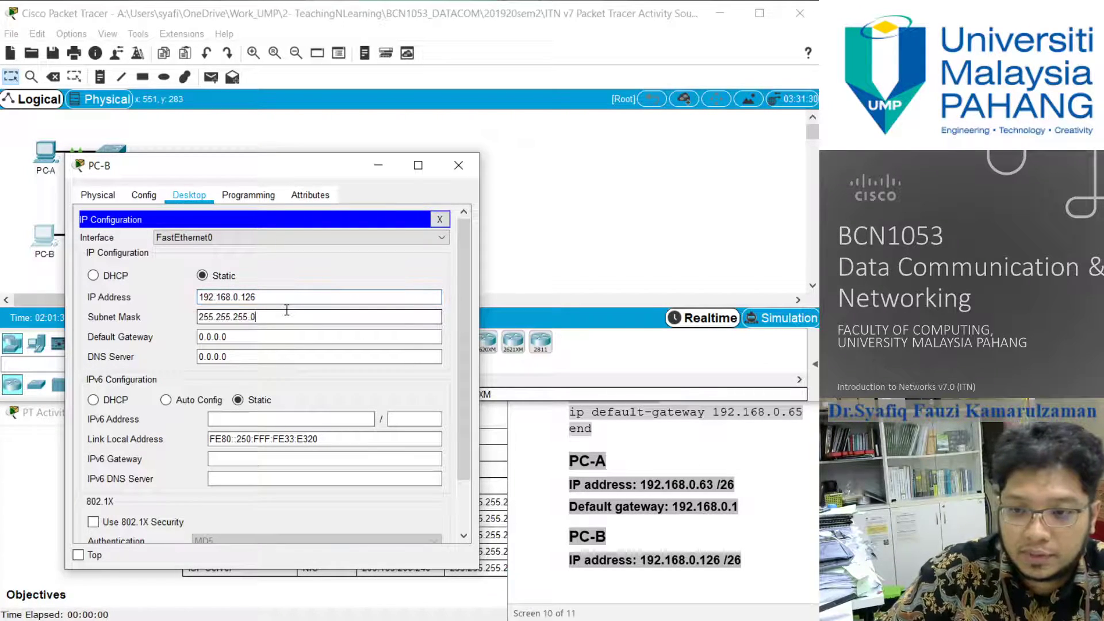
type("192")
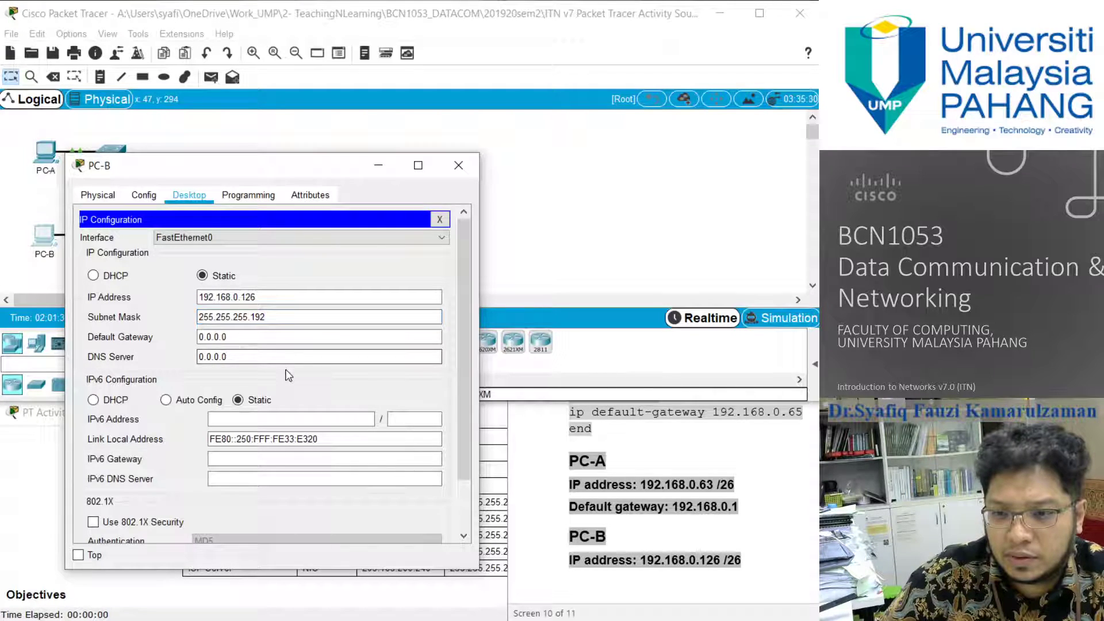
Reopen PC-A's IP configuration and change its mask to 255.255.255.192
left_click(459, 165)
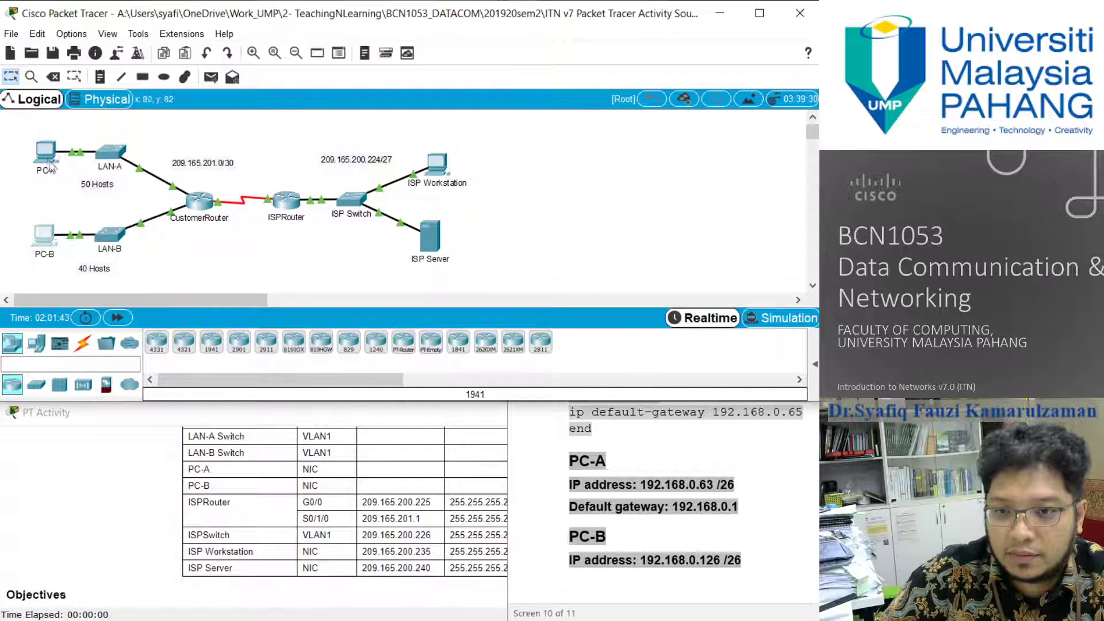
left_click(437, 164)
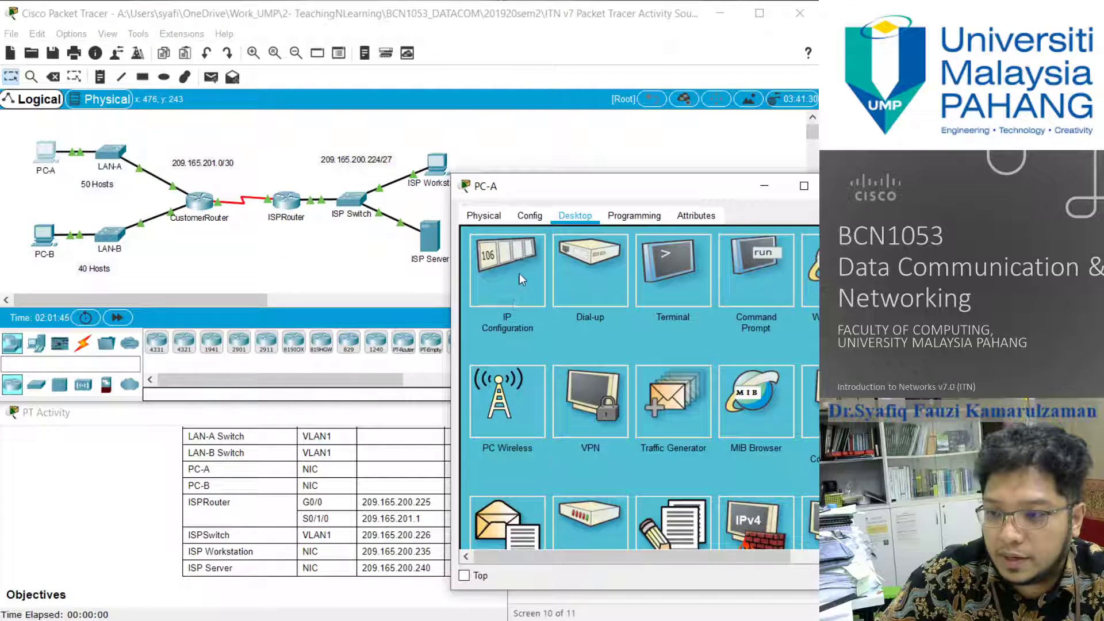
left_click(519, 274)
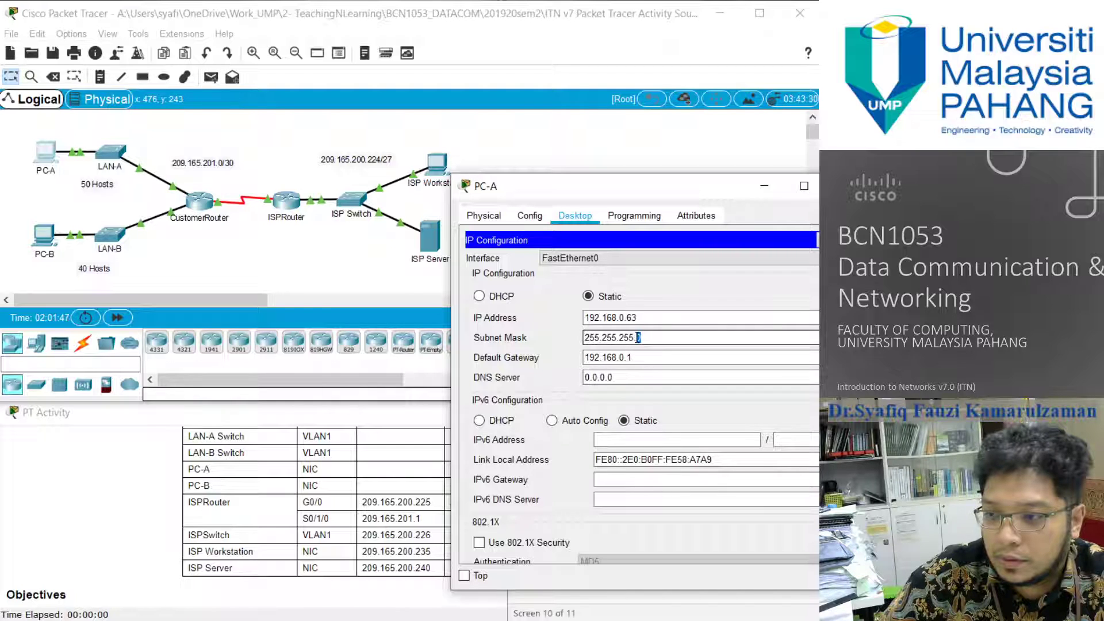
type("2")
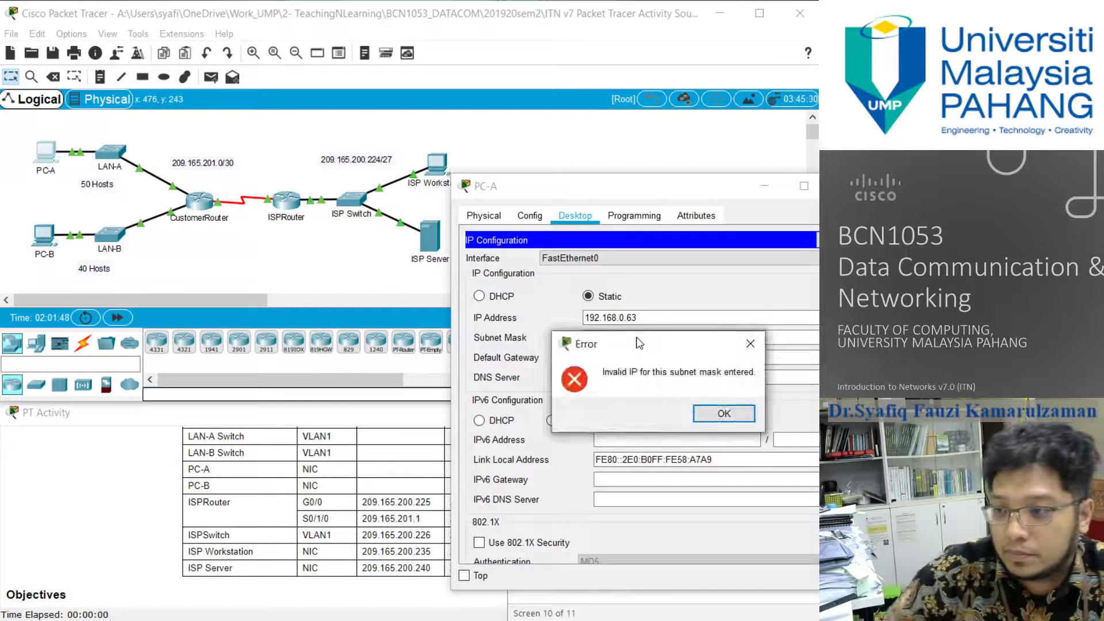
Dismiss the mask error, re-enter 192.168.0.63 with mask 255.255.255.0, and close PC-A
left_click(724, 414)
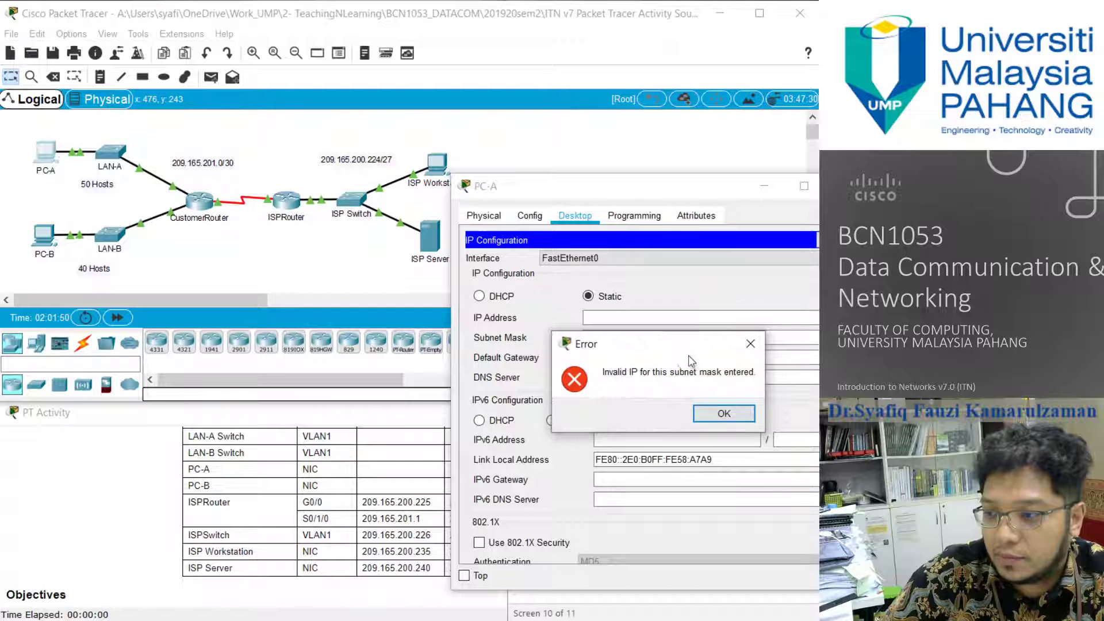
left_click(724, 414)
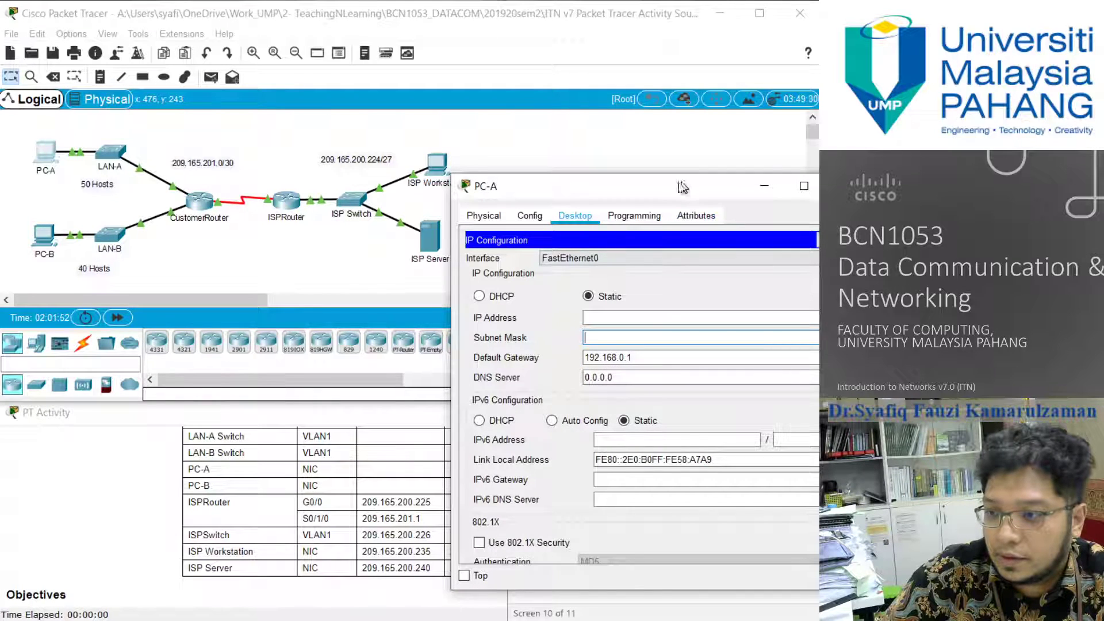
left_click_drag(684, 185, 343, 202)
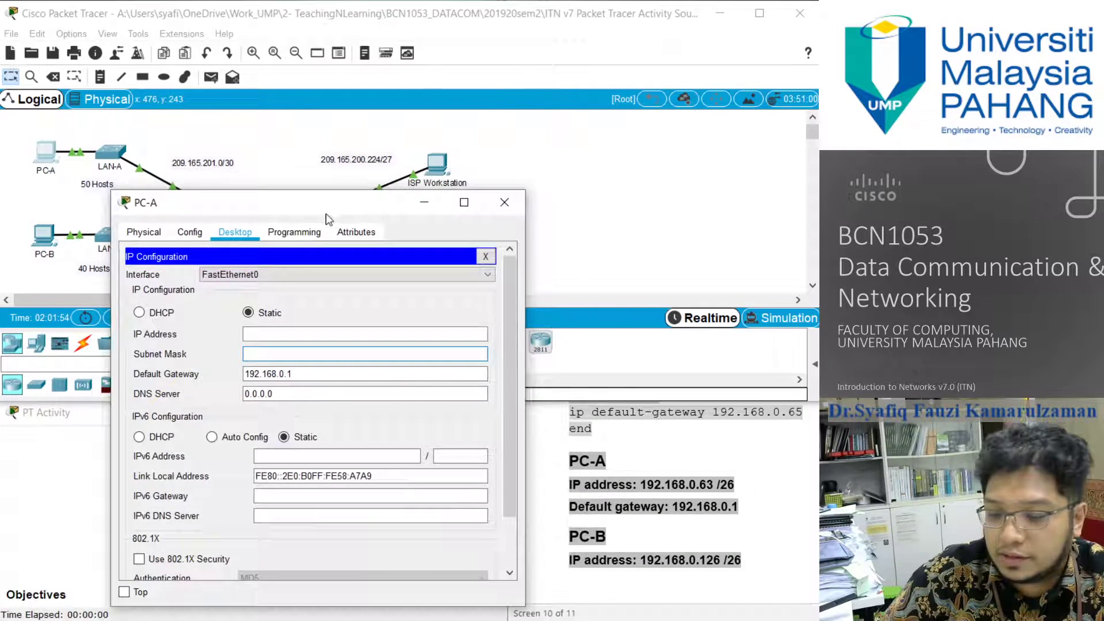
left_click(262, 332)
type("192.168")
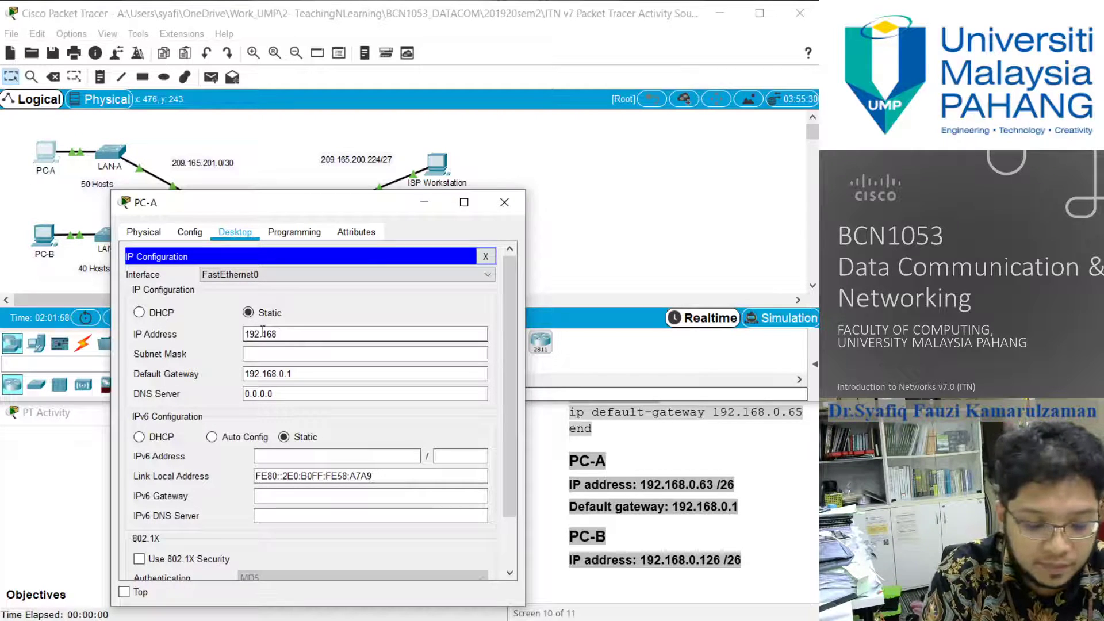
type(".0.63")
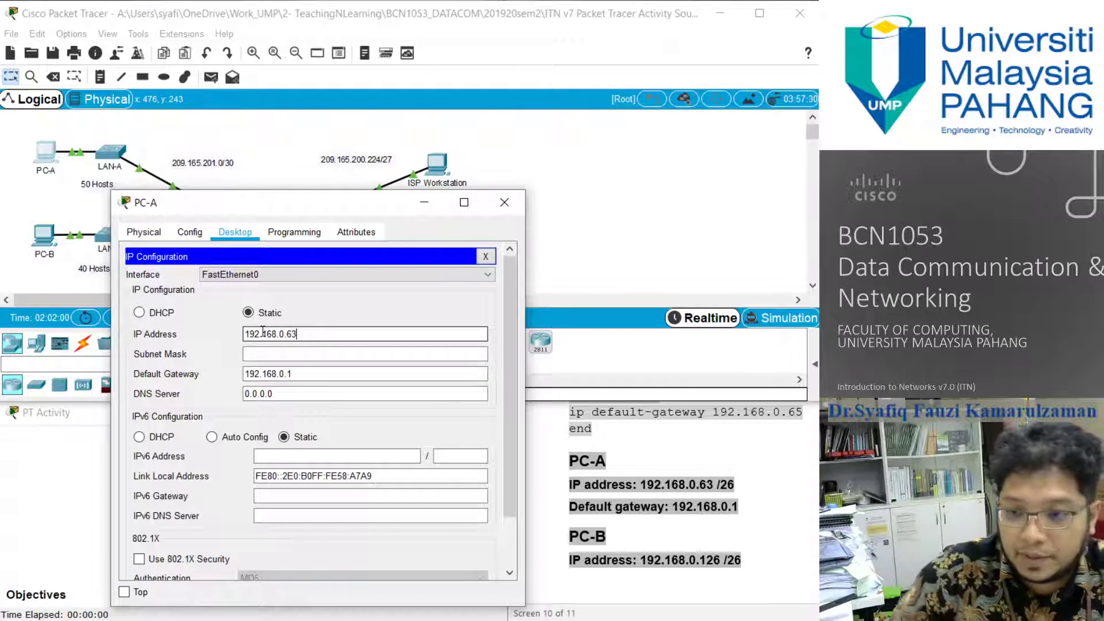
left_click(290, 352)
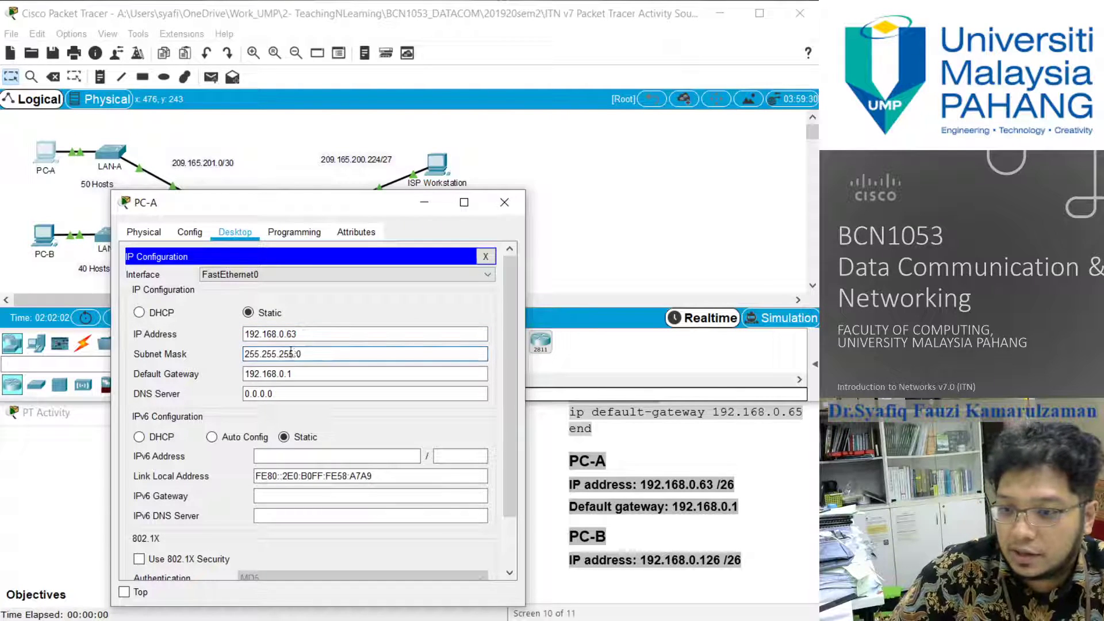
left_click(507, 203)
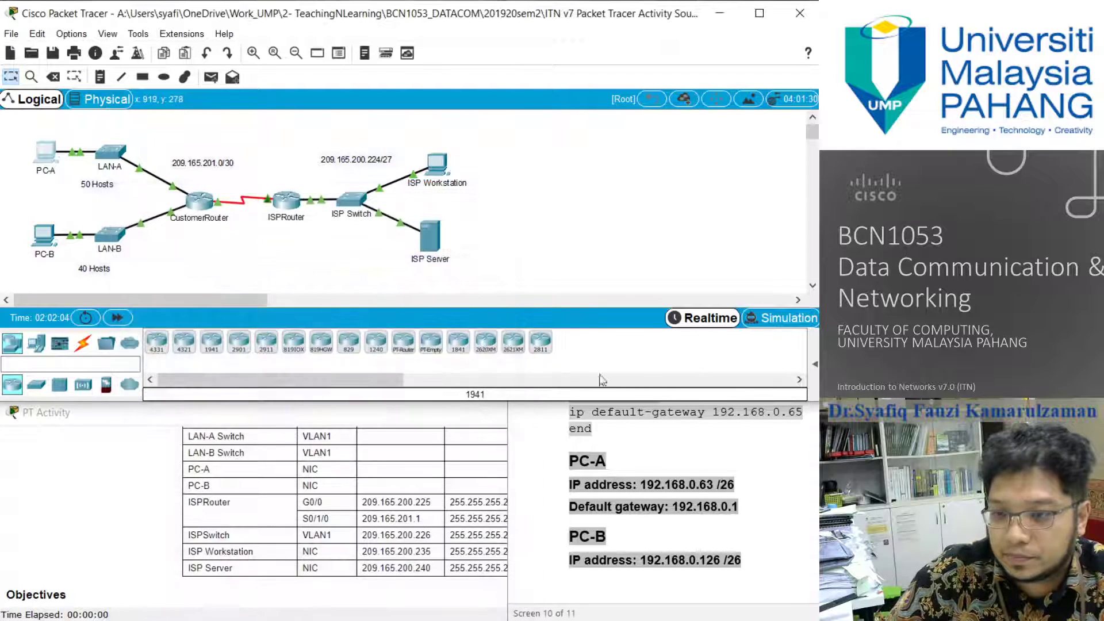
Open PC-B's IP Configuration beside the activity instructions to read its gateway
left_click(773, 571)
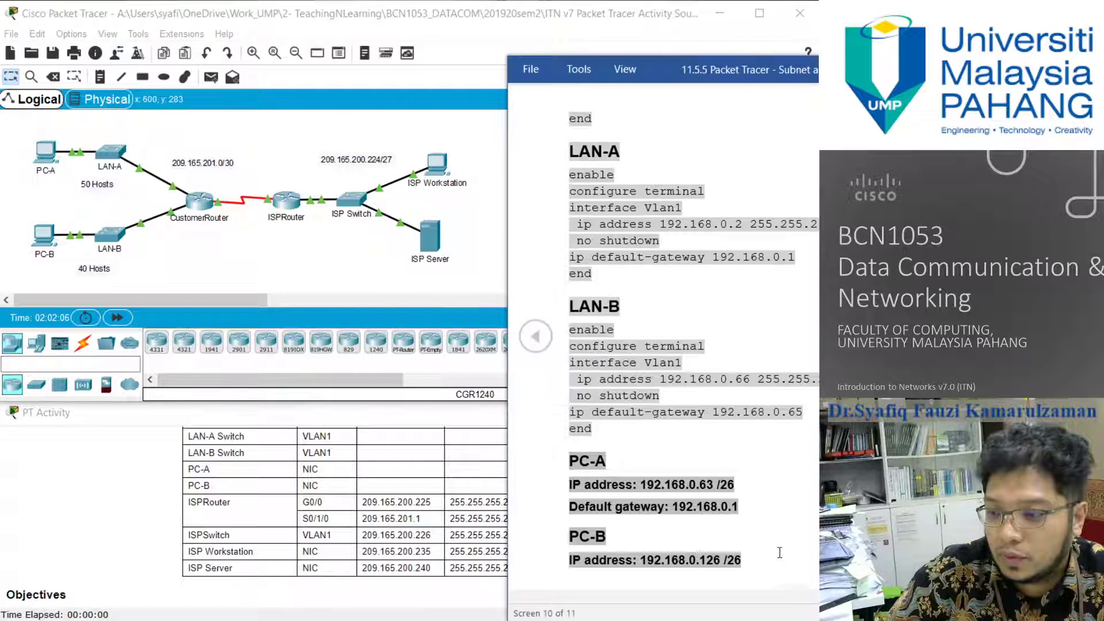
scroll(778, 547, "down", 8)
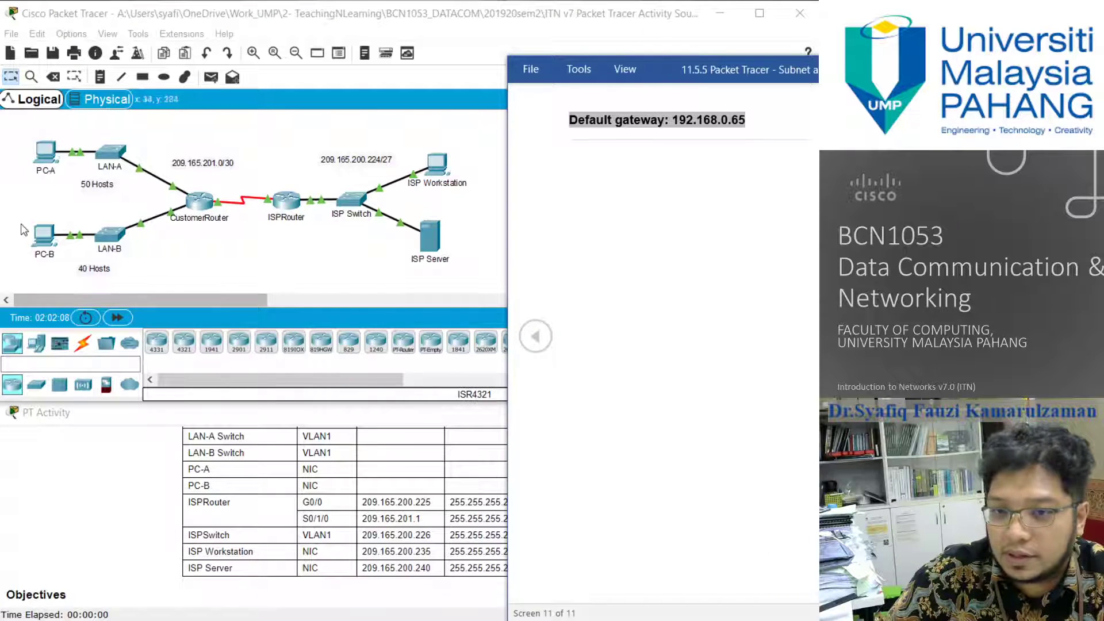
left_click(43, 236)
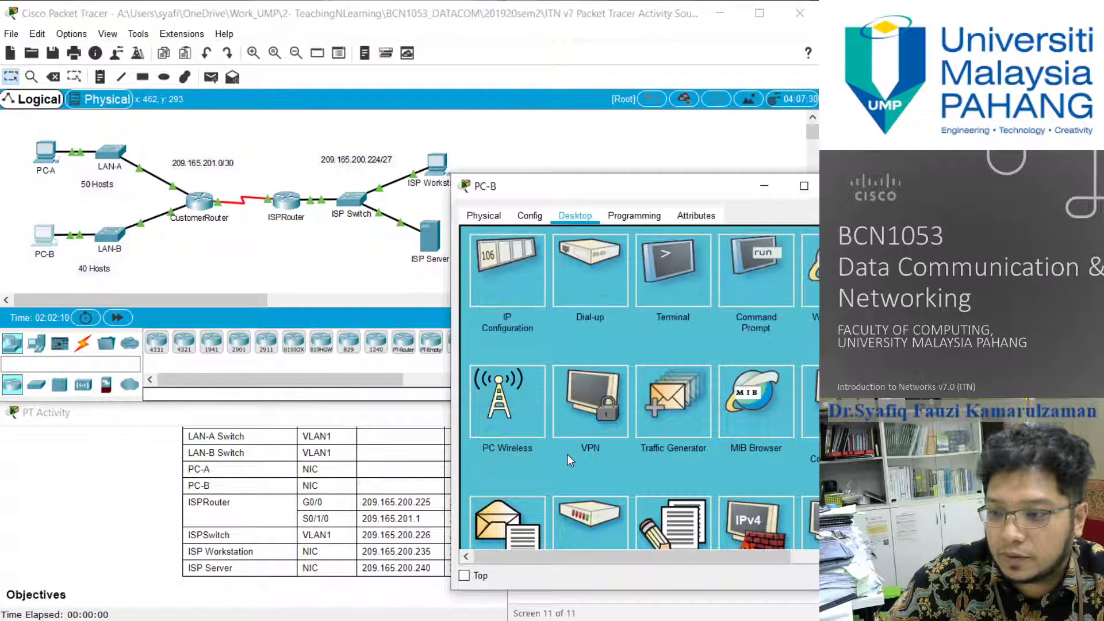
left_click(504, 315)
key("alt+Tab")
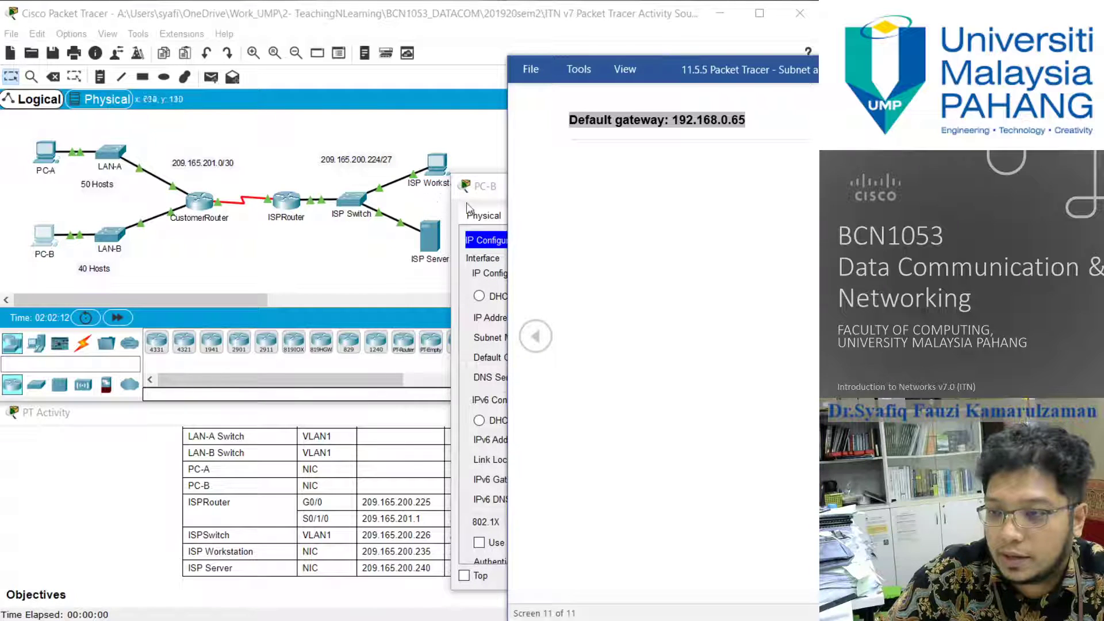
left_click_drag(471, 187, 77, 150)
Replace PC-B's default gateway 0.0.0.0 with 192.168.0.65 and close its window
left_click(240, 337)
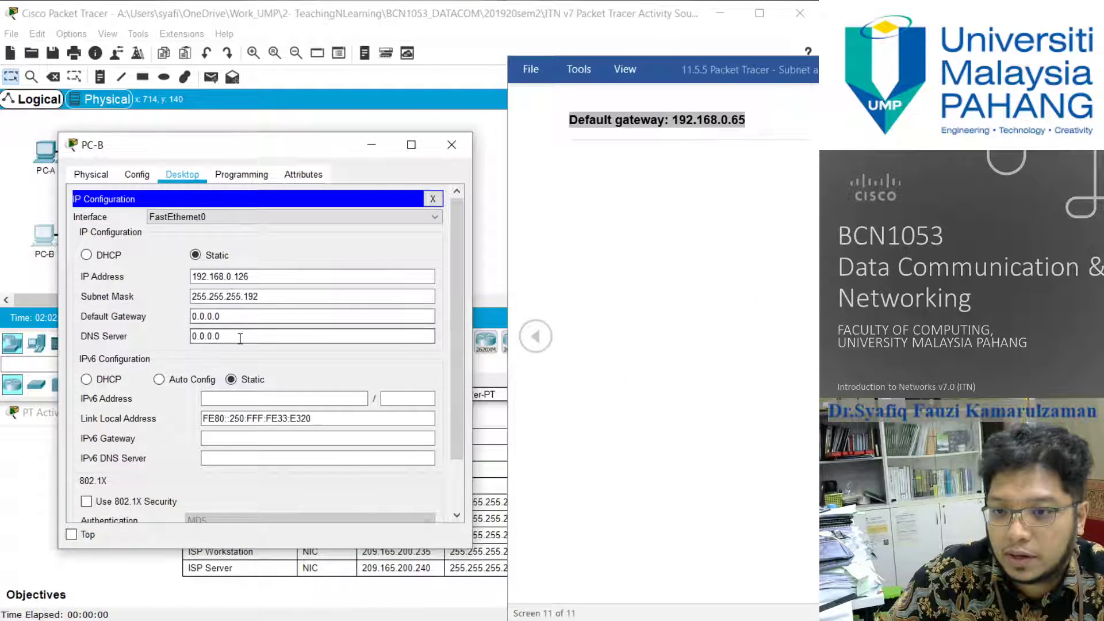
left_click(242, 316)
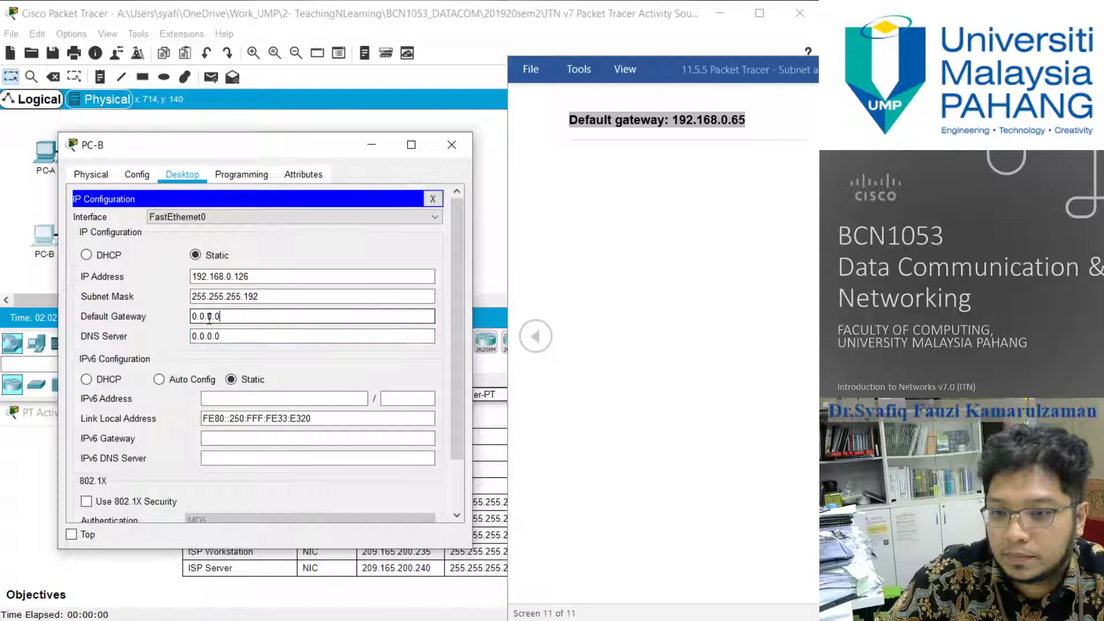
left_click_drag(243, 317, 189, 318)
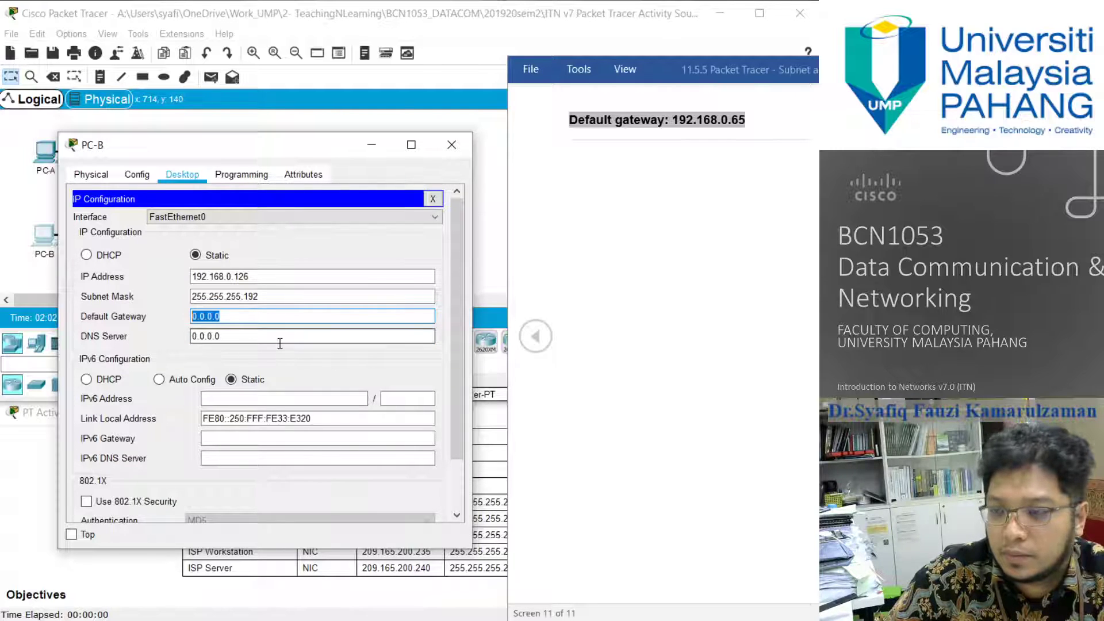
type("192.168.0.65")
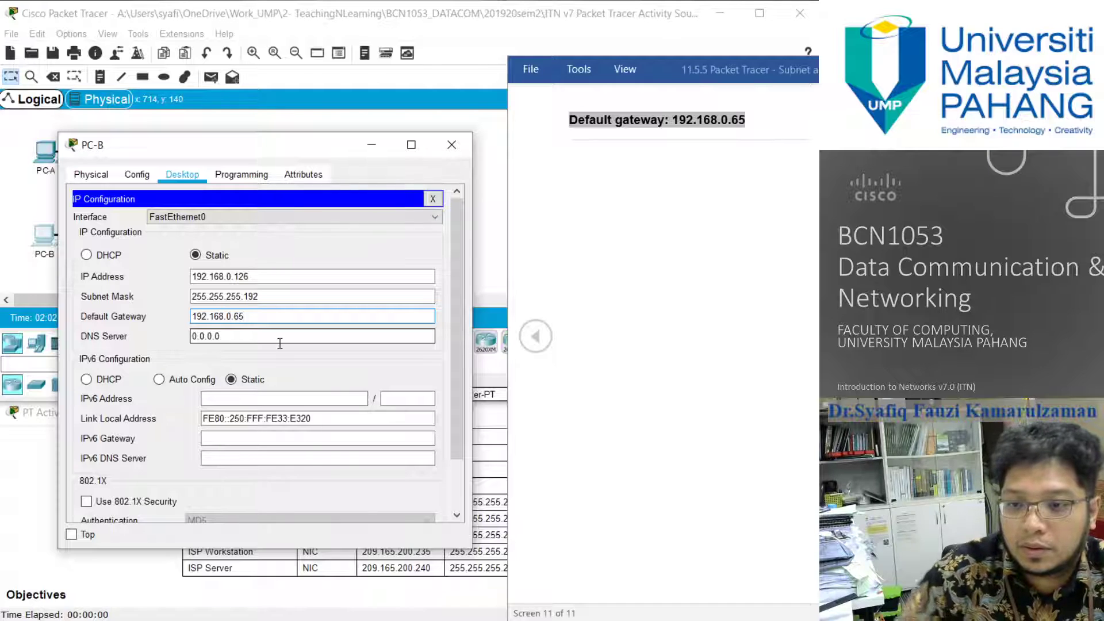
left_click(654, 328)
left_click(314, 141)
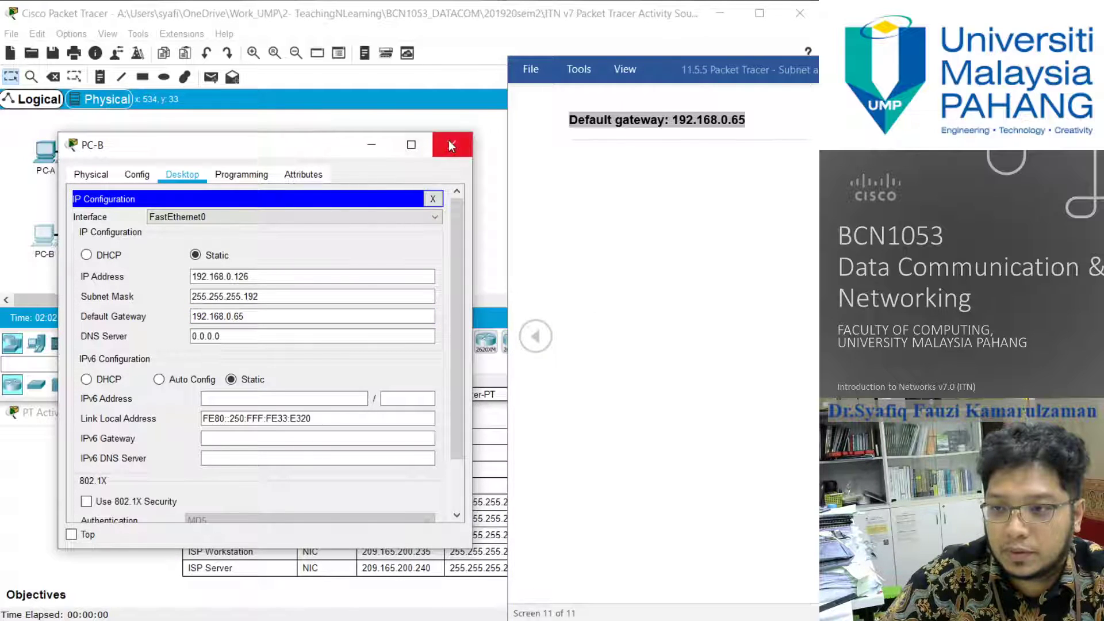
left_click(451, 144)
left_click(446, 214)
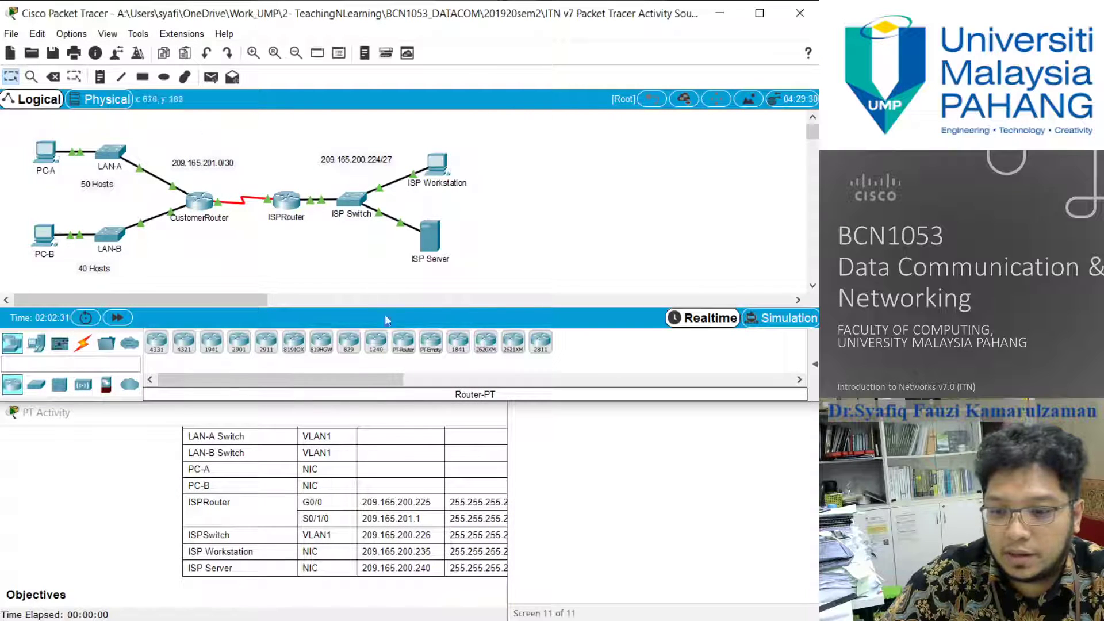
Check results: score 21/23, with PC-A's IP address and subnet mask marked incorrect
left_click(238, 600)
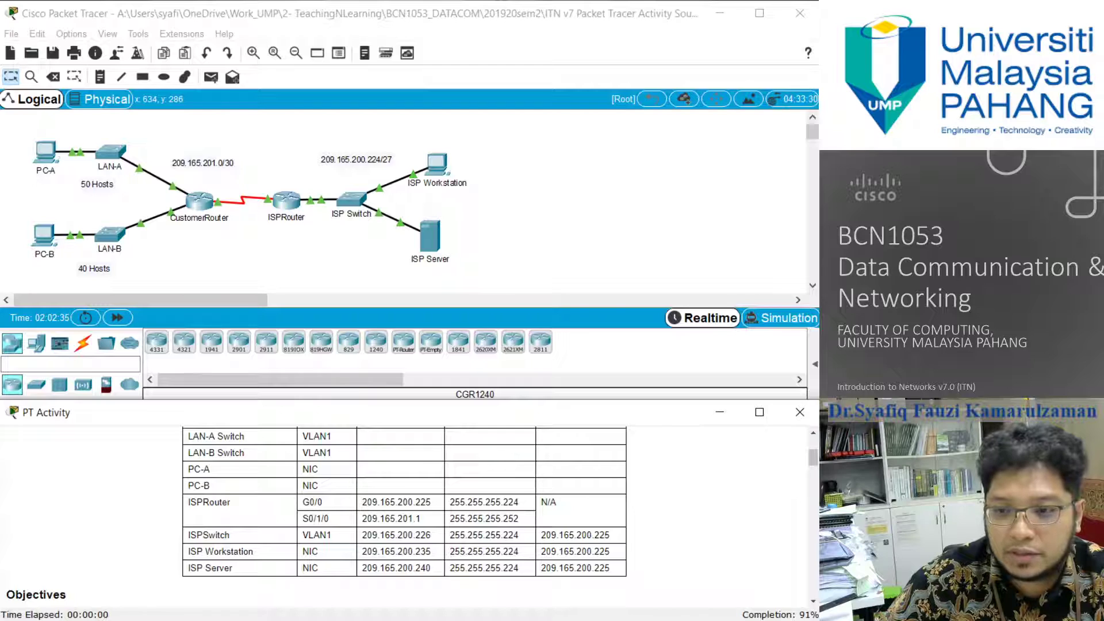
left_click(371, 397)
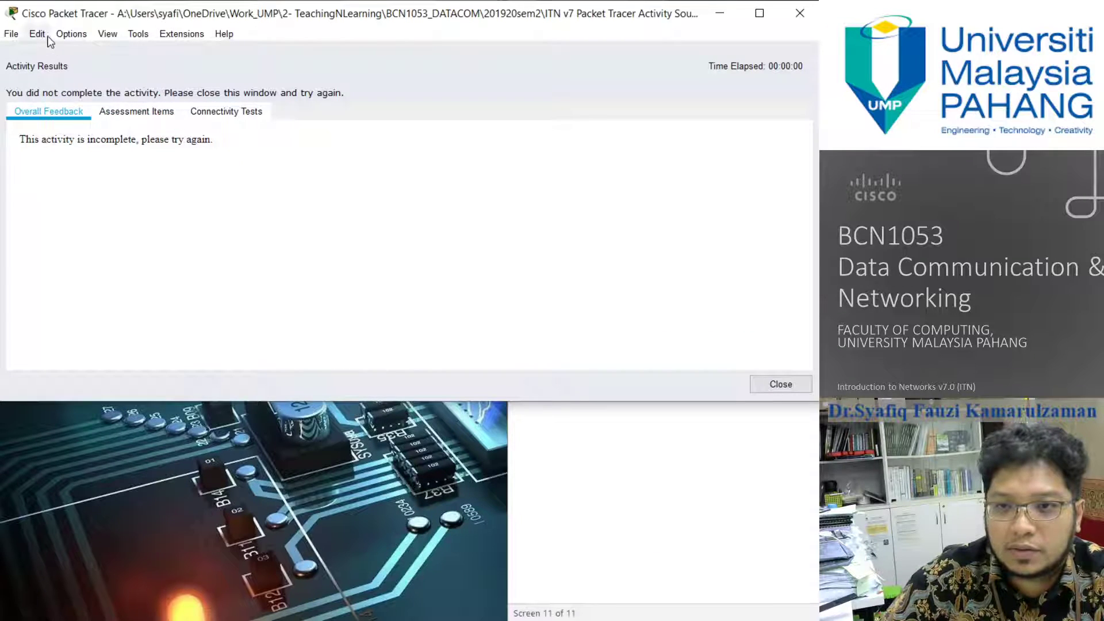
left_click(136, 115)
scroll(444, 277, "down", 8)
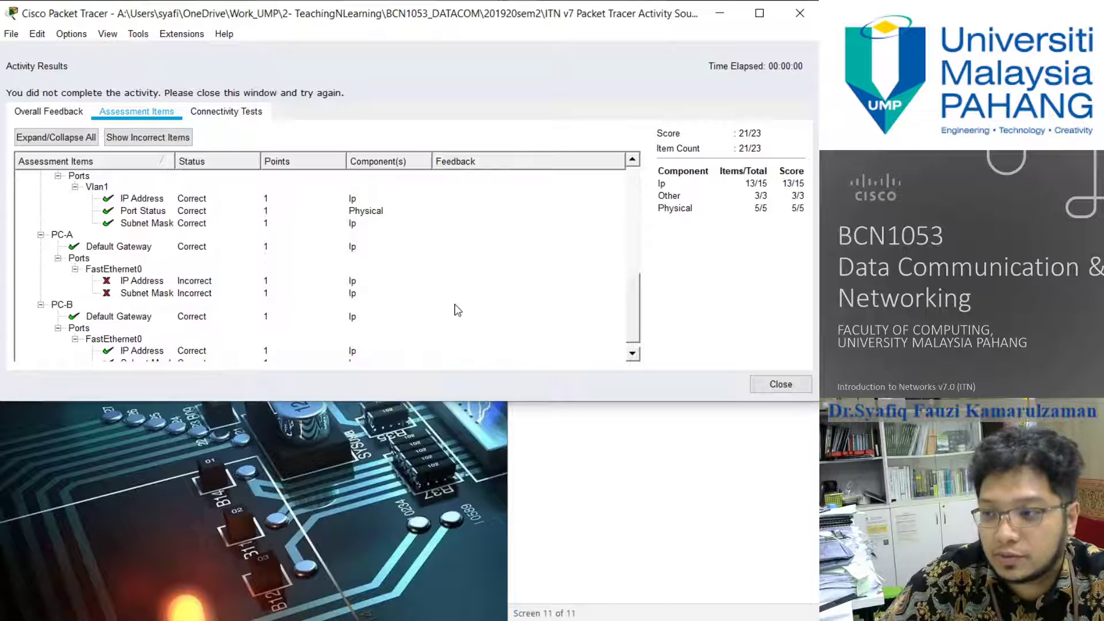
left_click(783, 388)
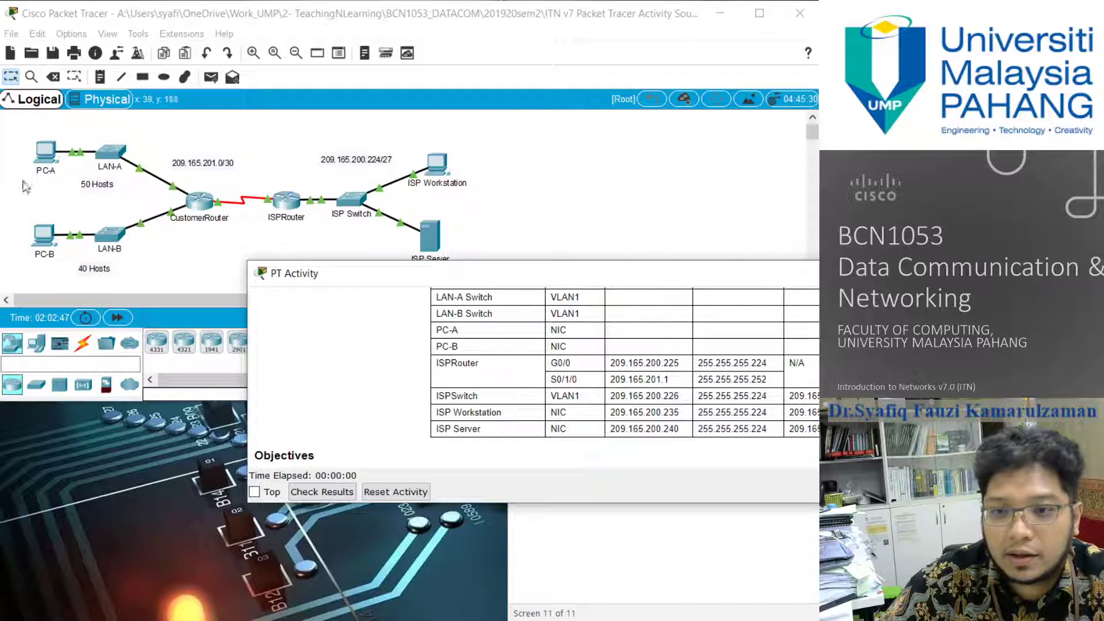
scroll(401, 435, "up", 5)
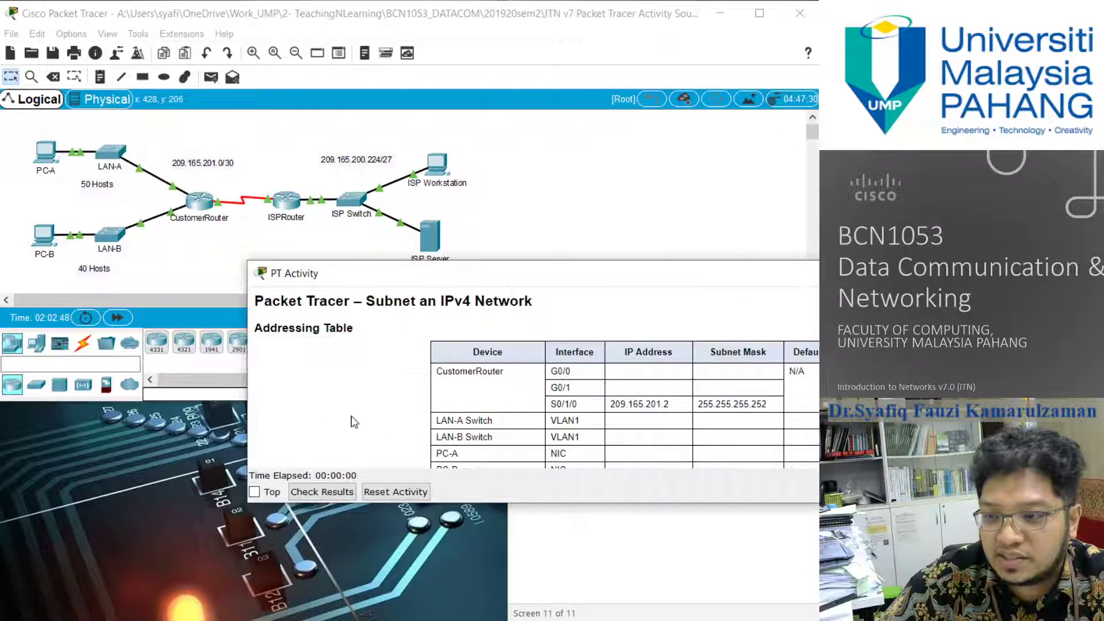
Open PC-A's configuration window and return to the top of the instructions
left_click(46, 153)
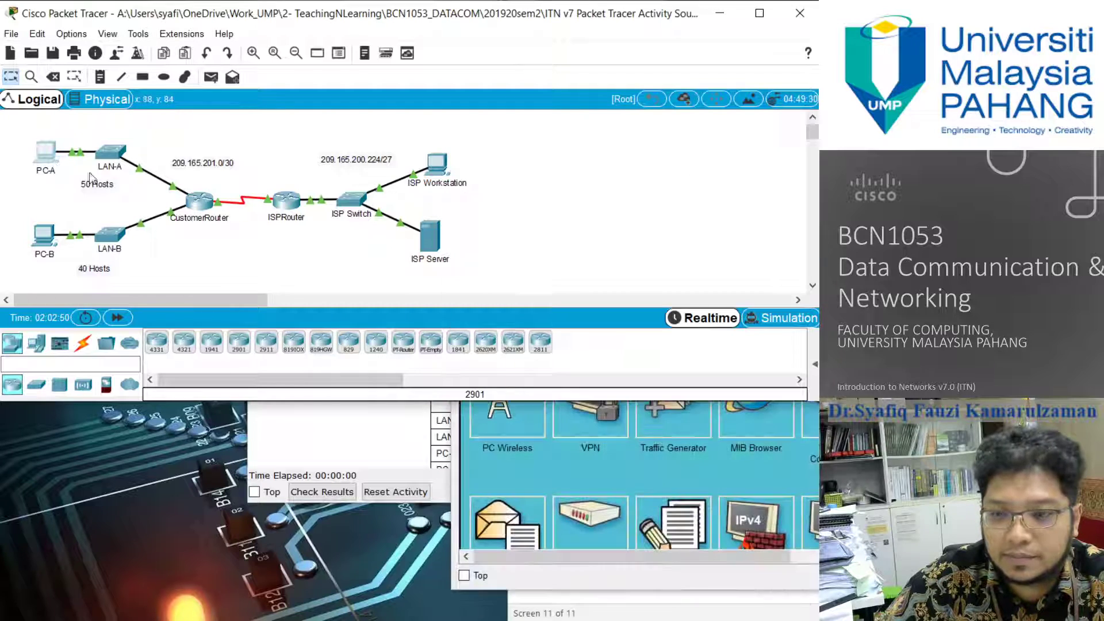
key("alt+Tab")
scroll(764, 391, "up", 15)
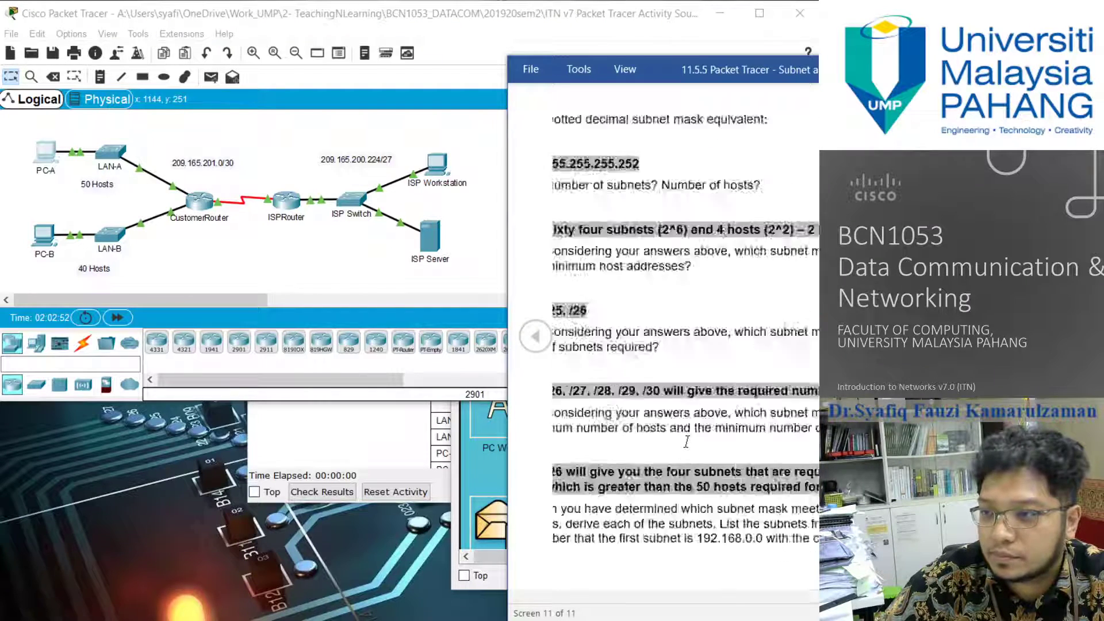
Change PC-A's IP to 192.168.0.62 and mask to 255.255.255.192, then close it
left_click(496, 429)
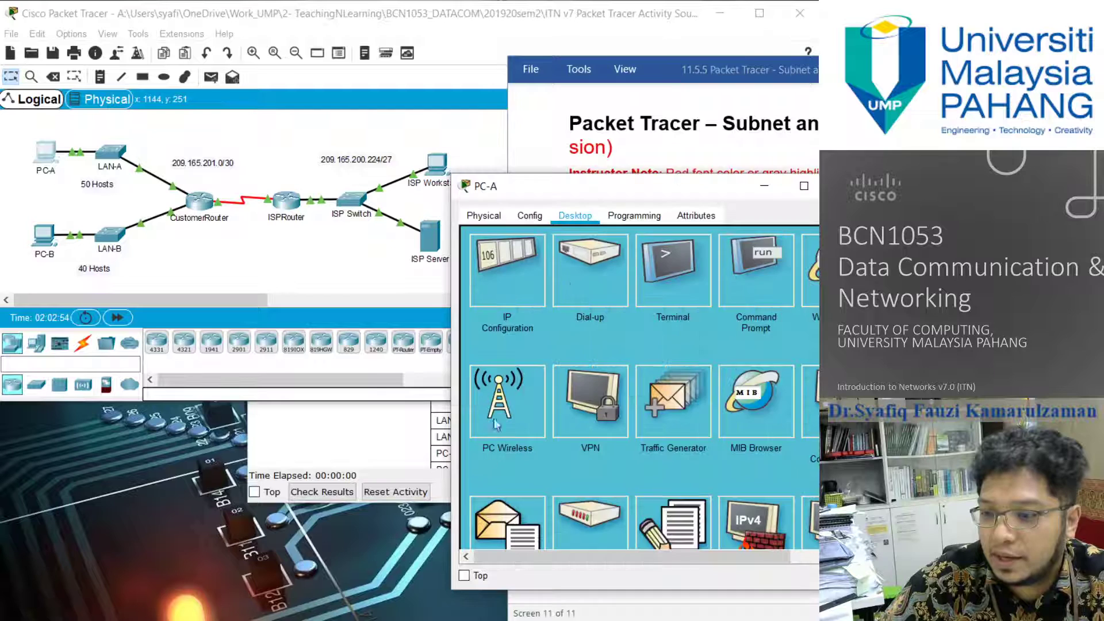
left_click(501, 287)
left_click_drag(685, 198, 307, 189)
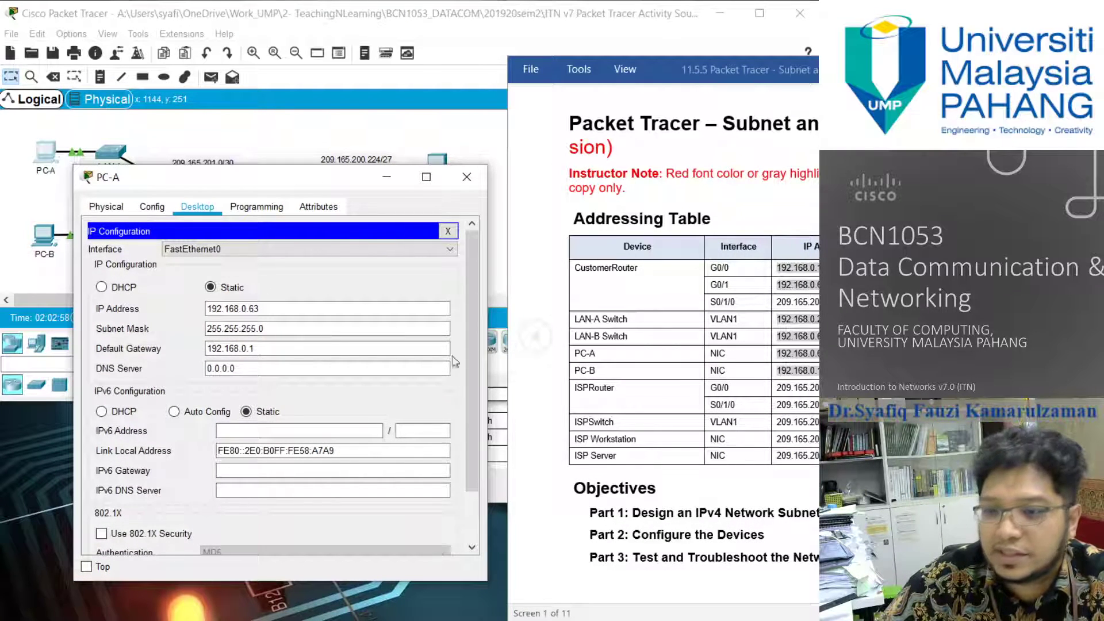
double_click(253, 309)
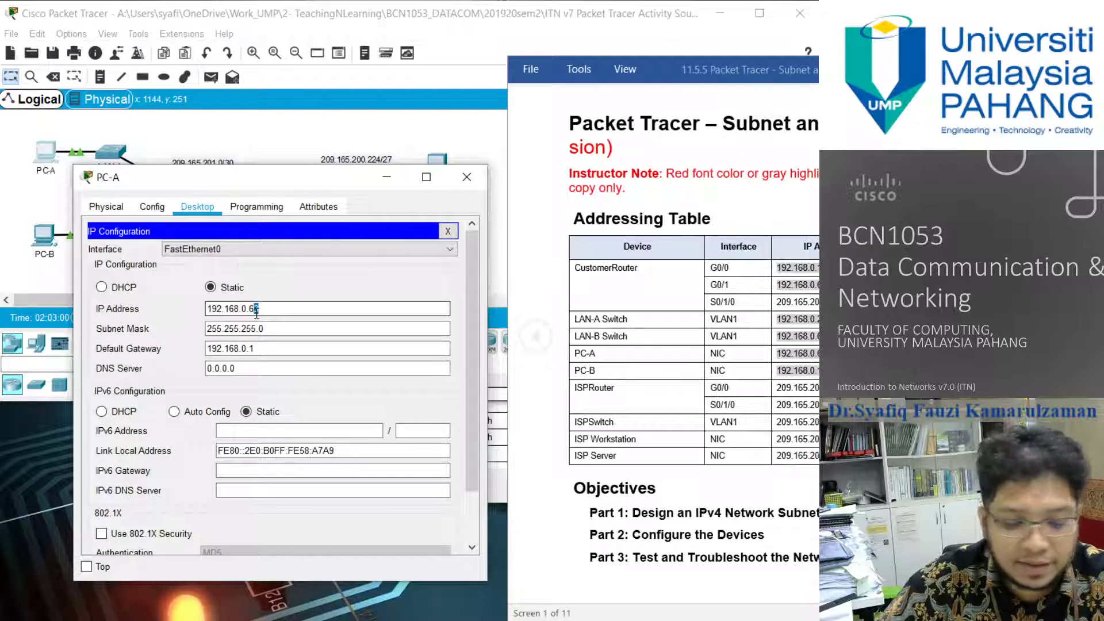
type("2")
left_click(273, 329)
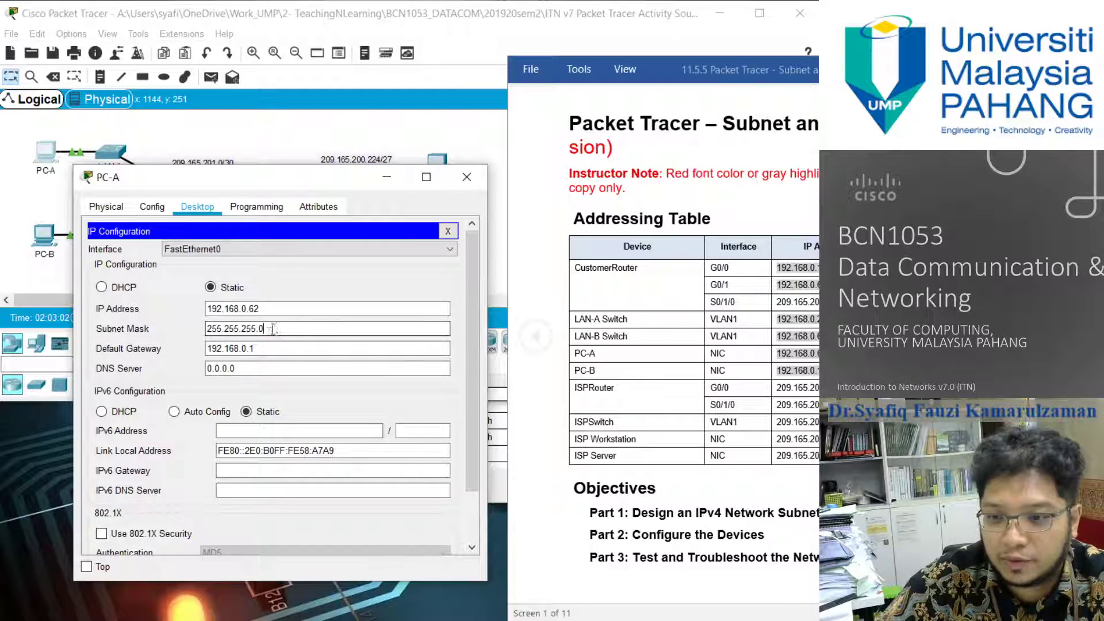
type("1")
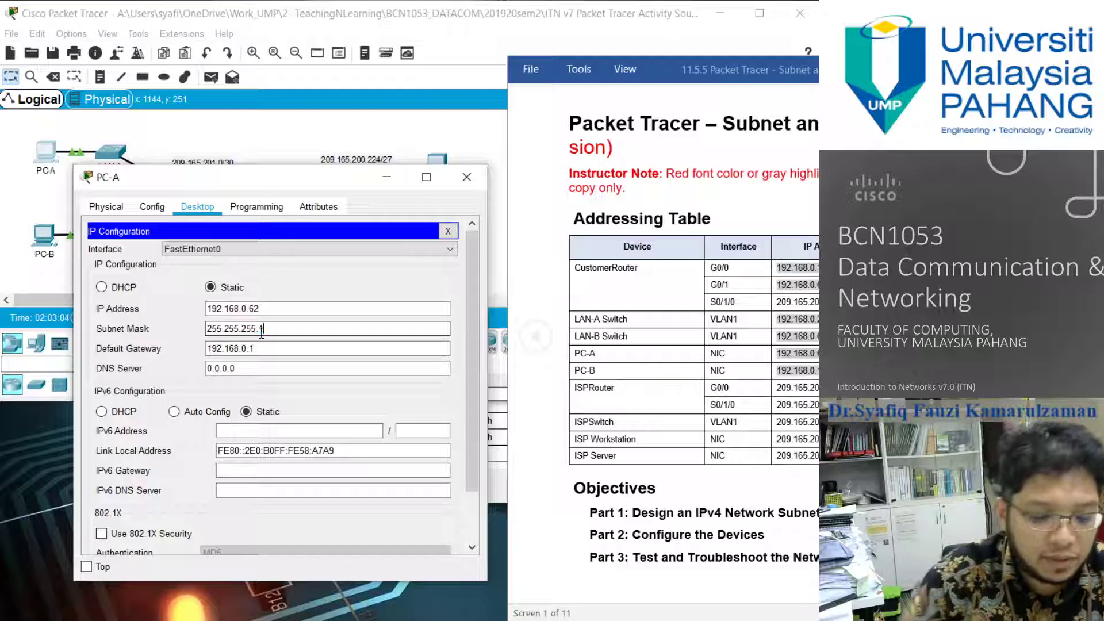
type("92")
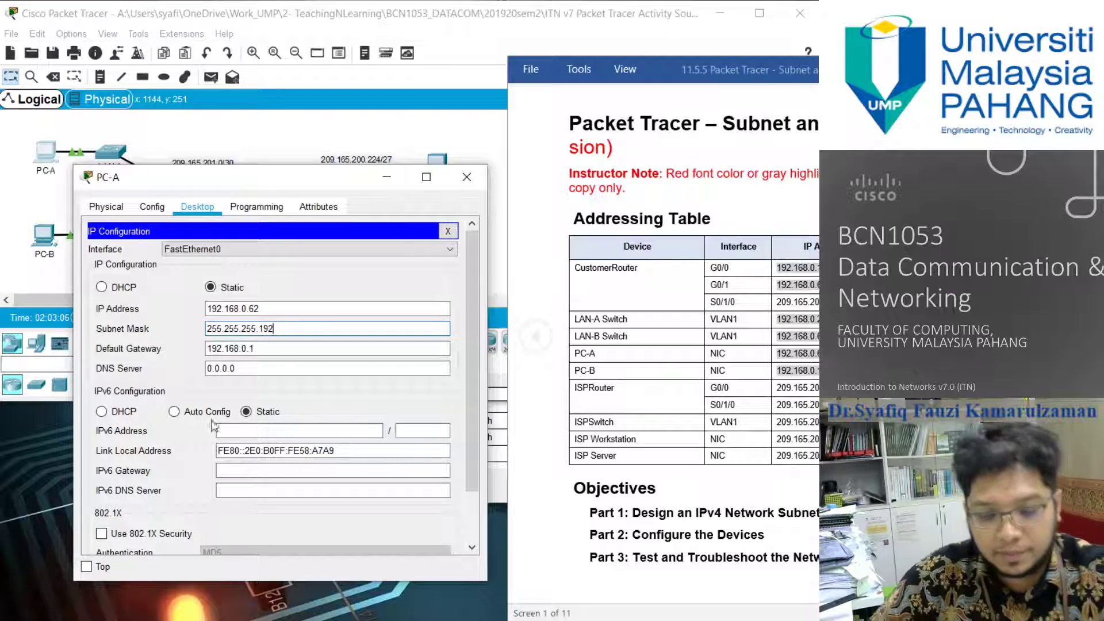
left_click(464, 173)
left_click(197, 281)
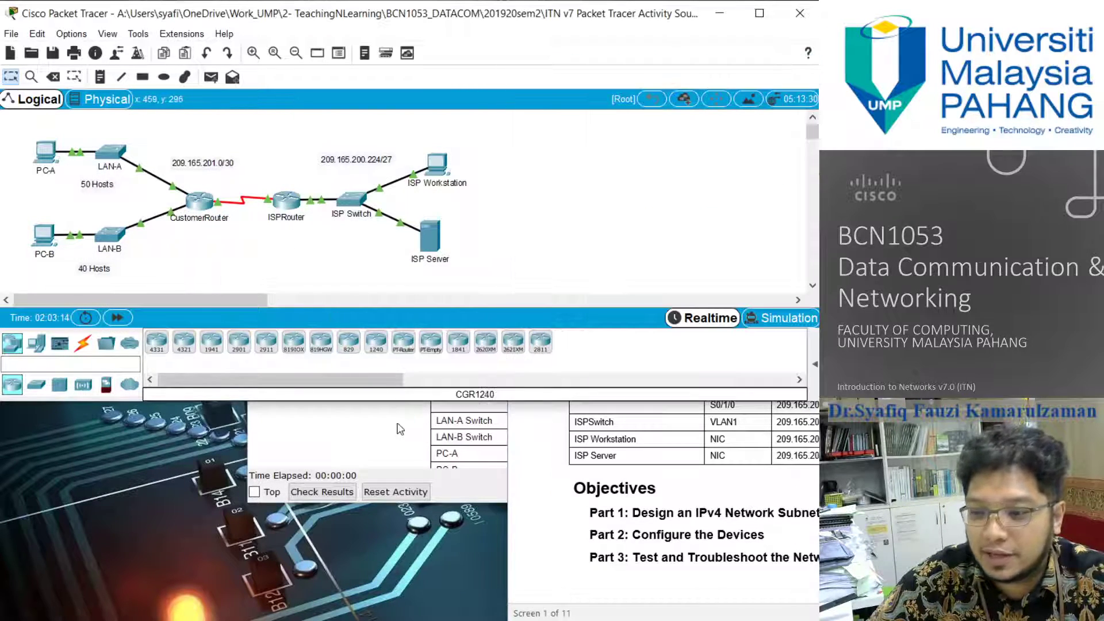
Re-check the assessment items to confirm 100% completion with a 23/23 score
left_click(395, 445)
left_click_drag(574, 281, 326, 423)
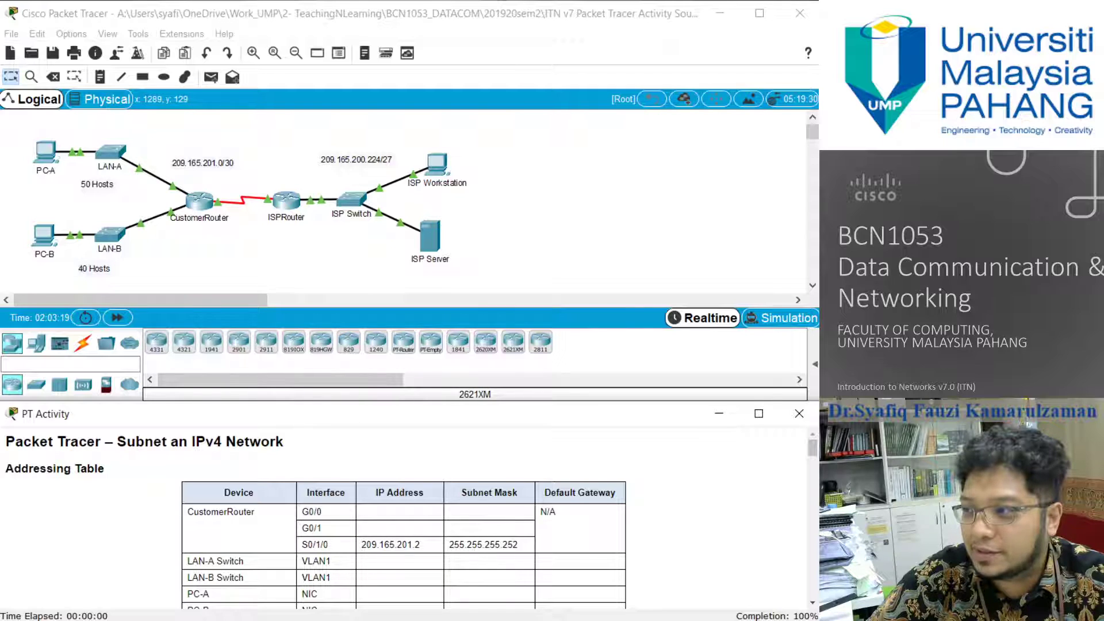
key("alt+Tab")
key("alt+Tab")
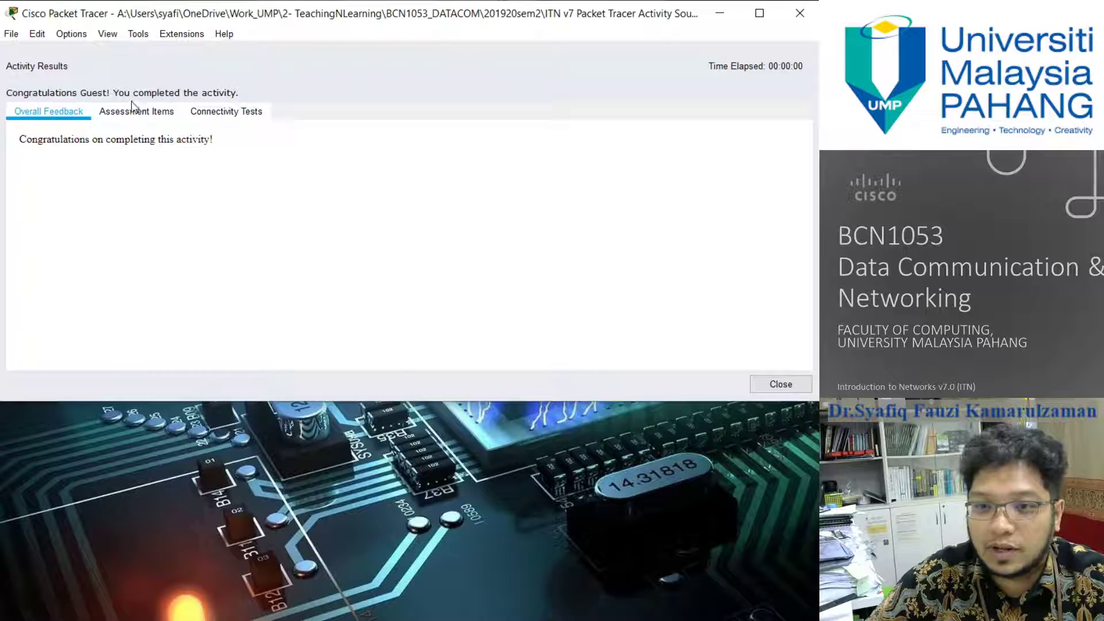
left_click(144, 113)
scroll(400, 244, "down", 10)
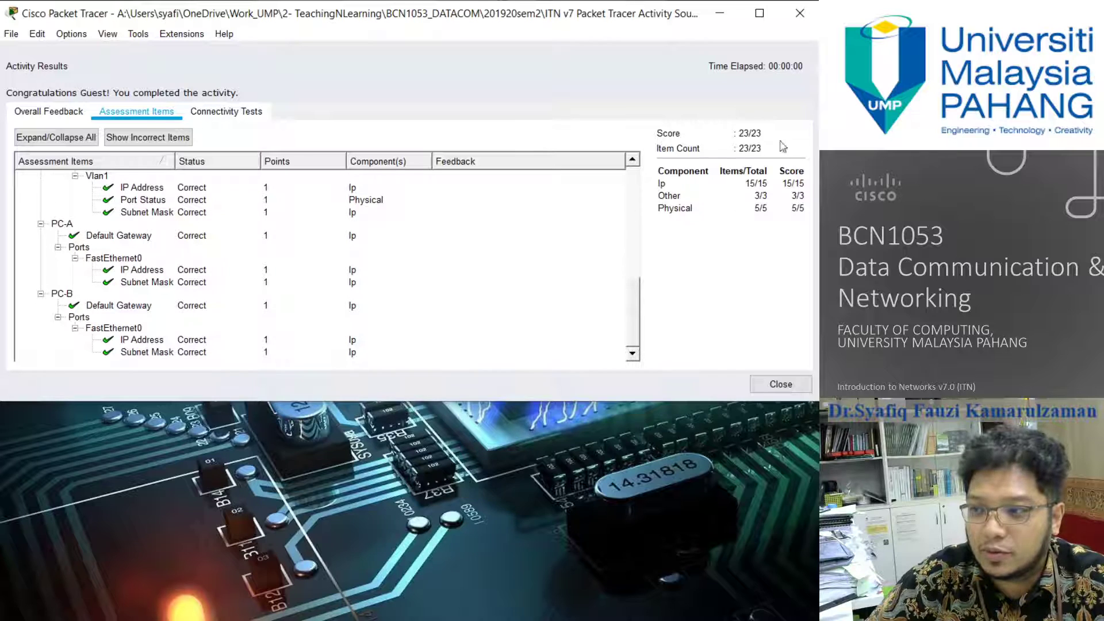
left_click(774, 383)
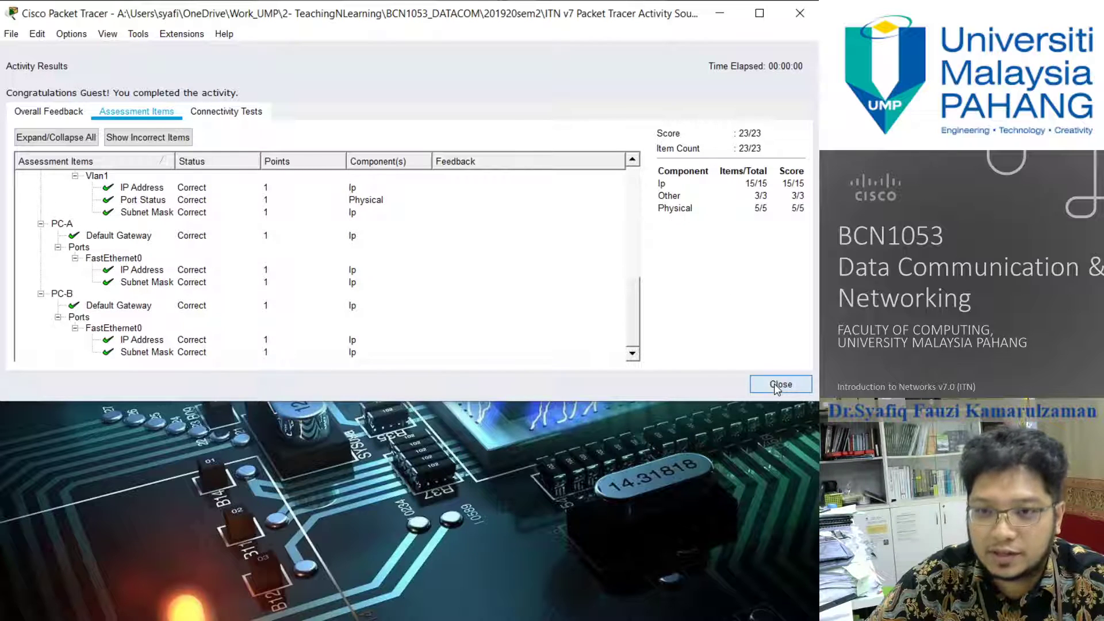
left_click_drag(344, 273, 102, 414)
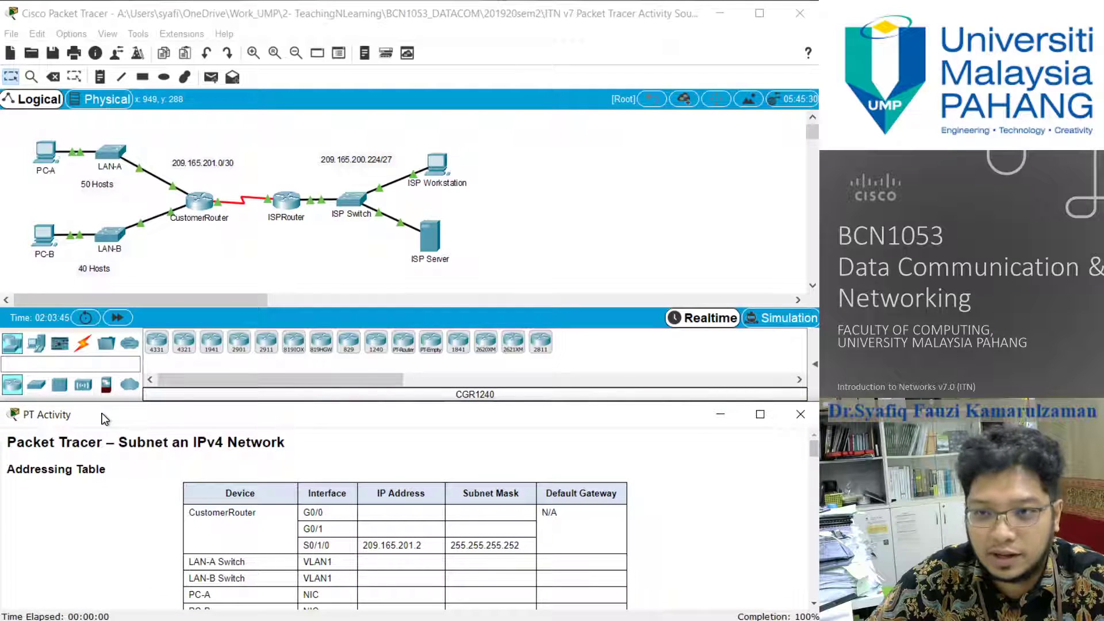